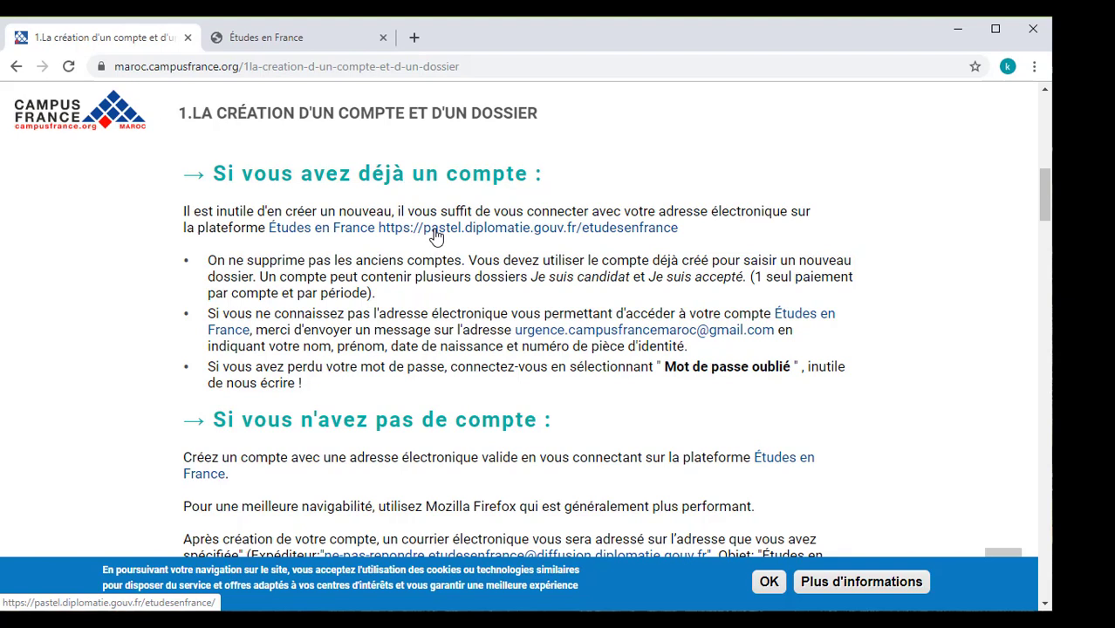
Open the Études en France login page in a single tab, closing the duplicate page.
click(266, 40)
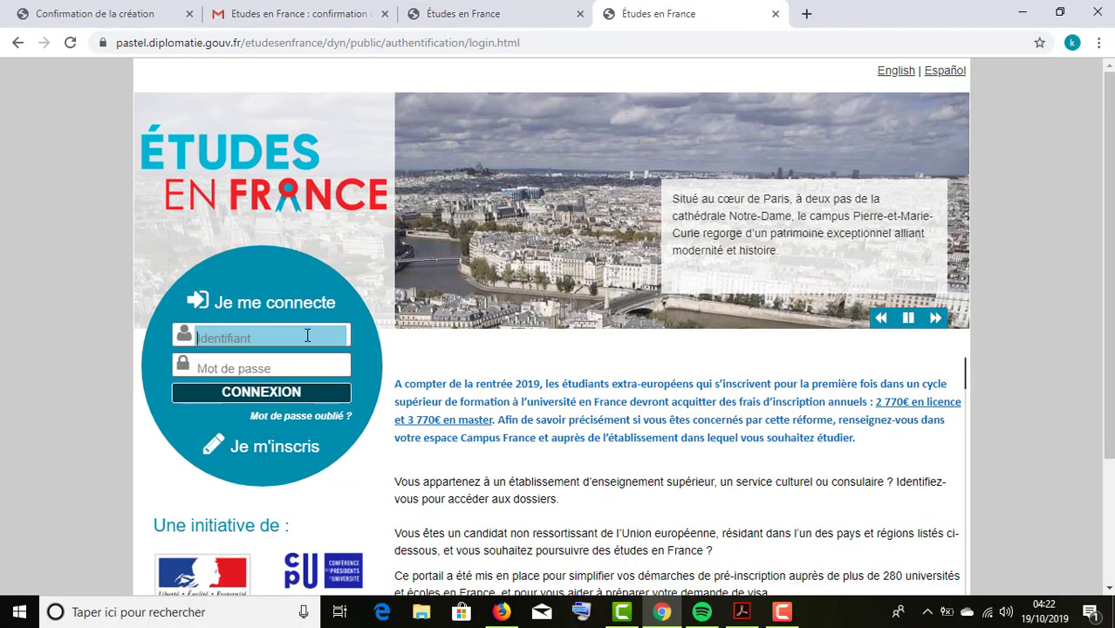
click(295, 342)
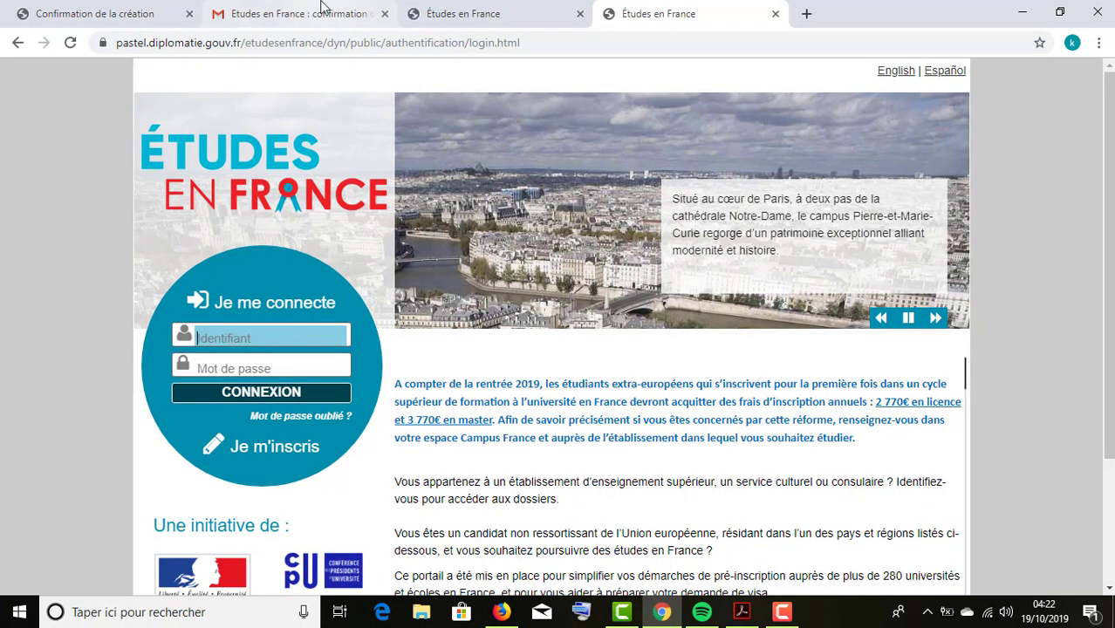
click(296, 13)
click(489, 13)
click(637, 7)
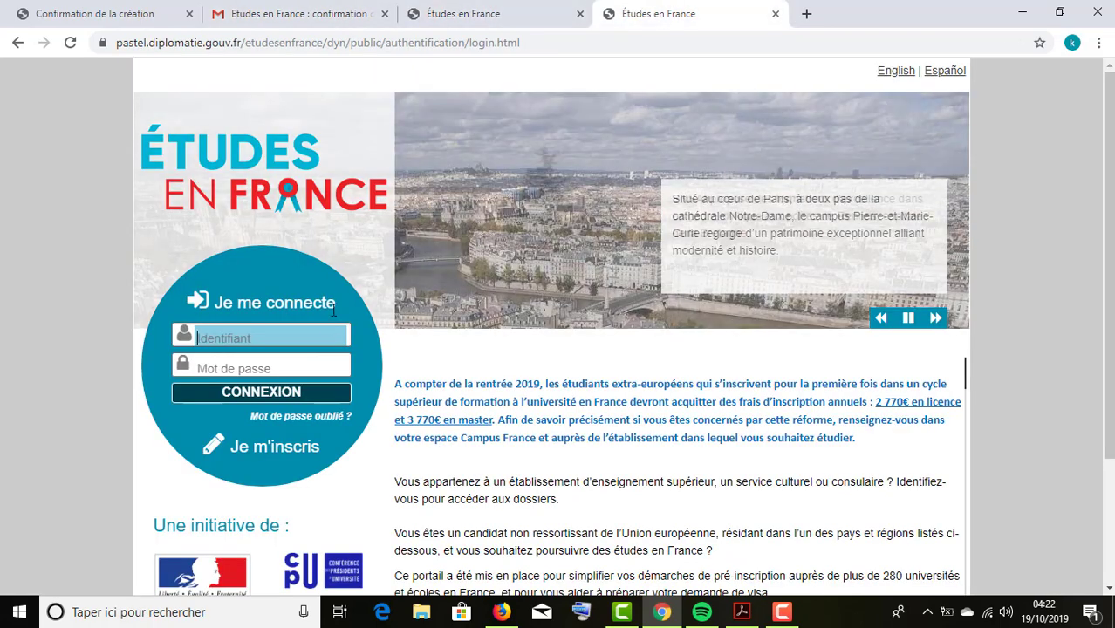
click(580, 13)
Sign in with the account's e-mail address in Identifiant and its password.
click(277, 338)
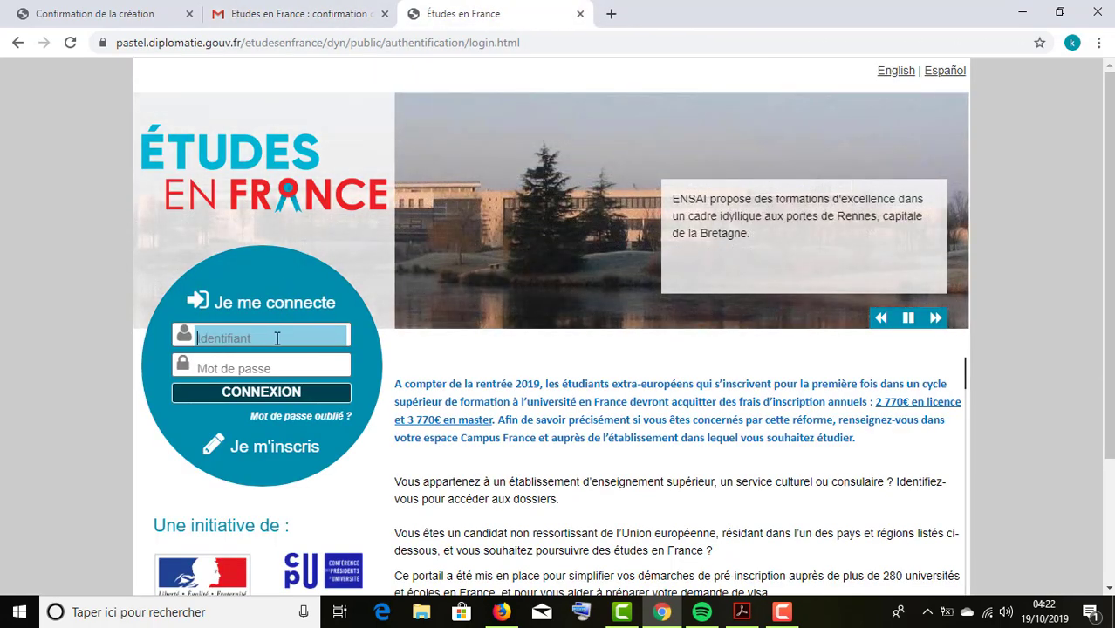
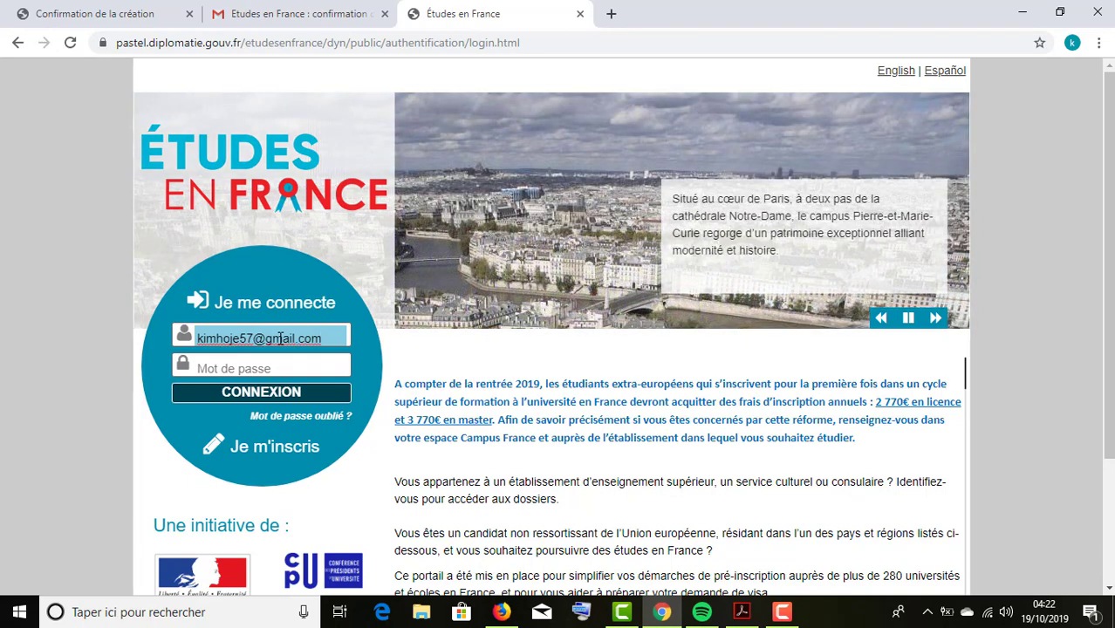
key(Tab)
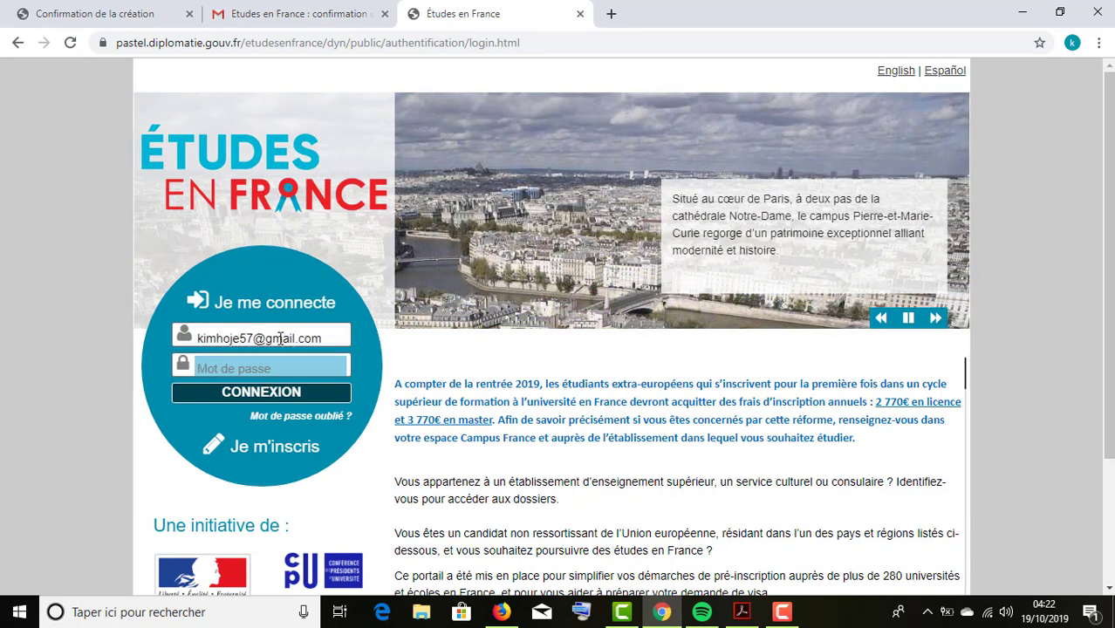
text(••••••••••)
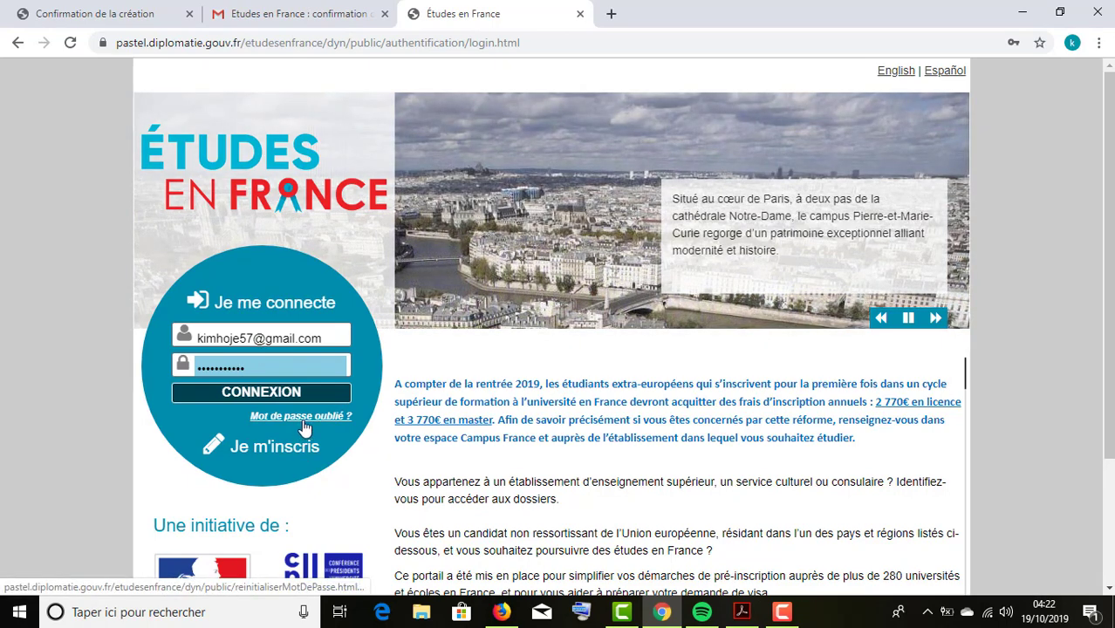
click(270, 397)
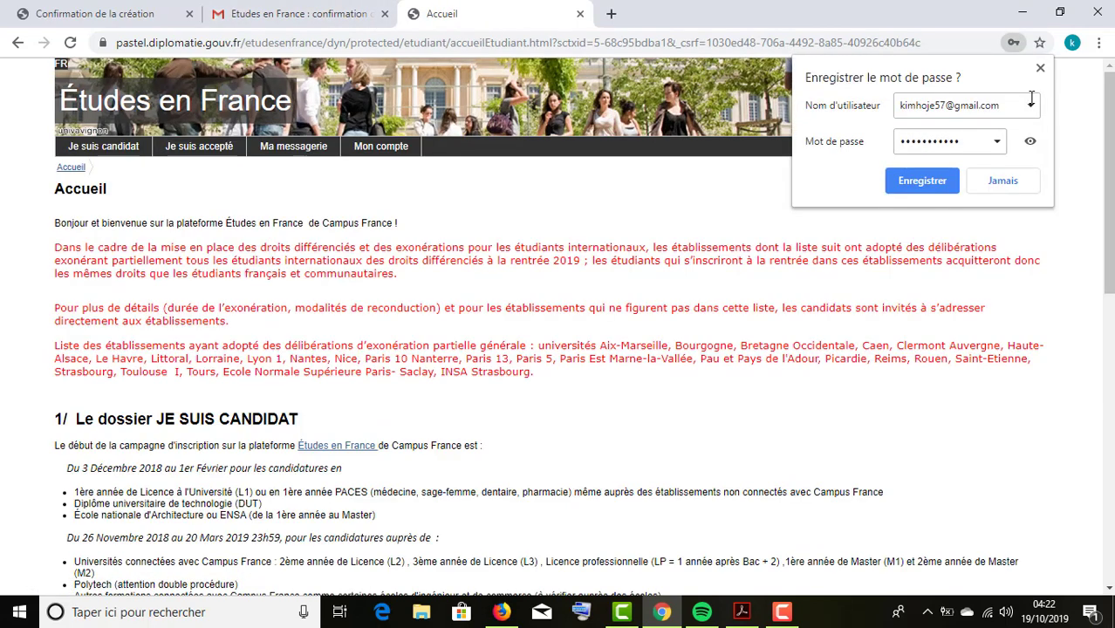
Save the login password in the browser and return to the Accueil welcome page.
click(931, 184)
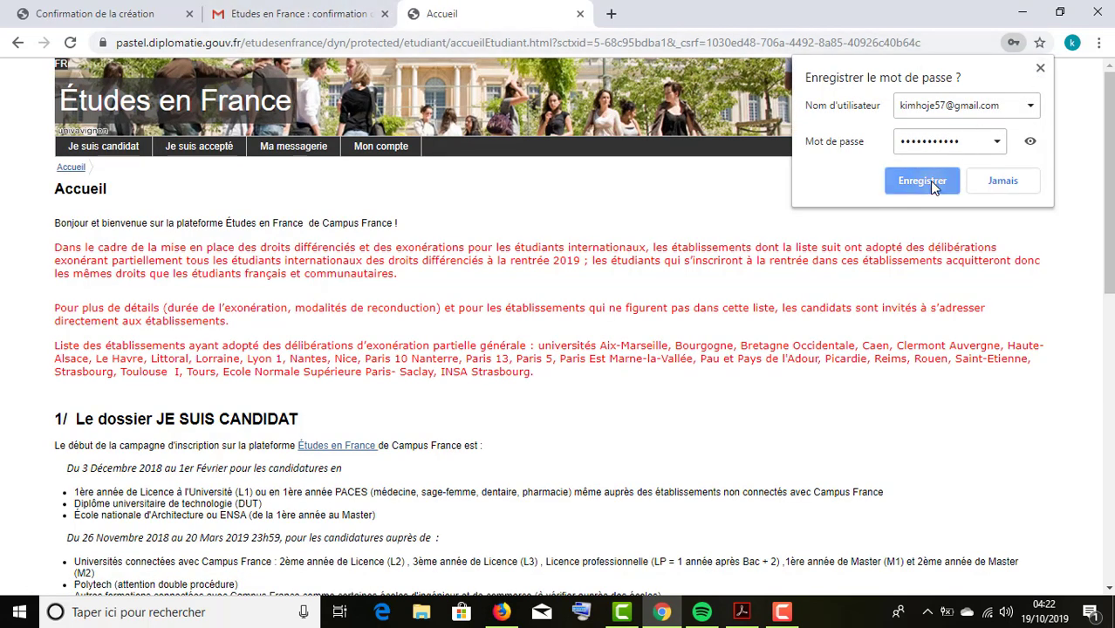
click(293, 13)
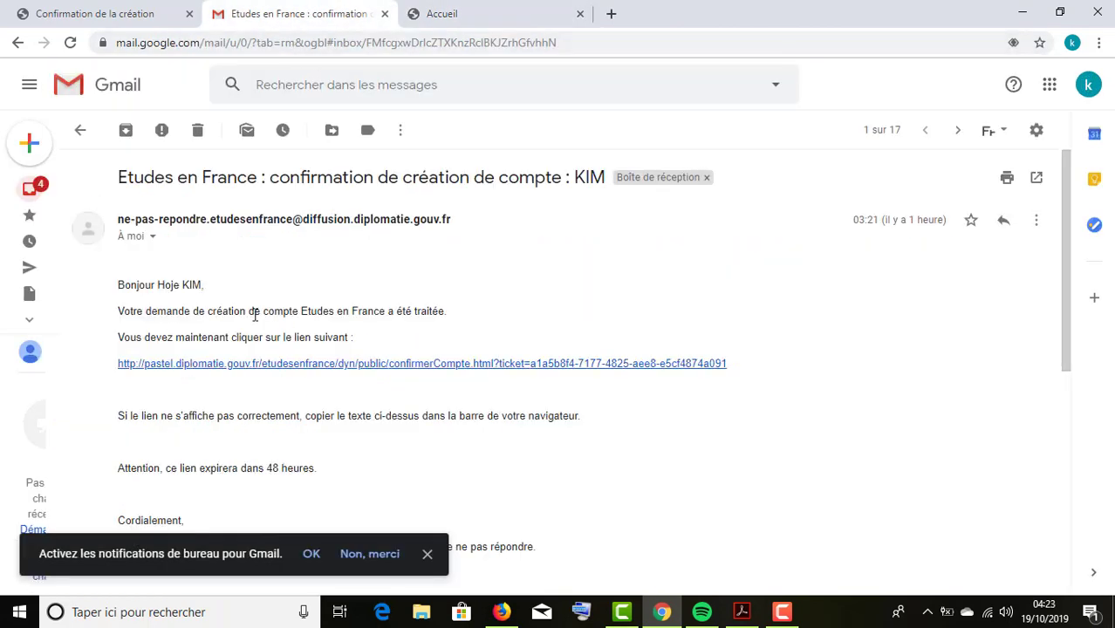
click(506, 10)
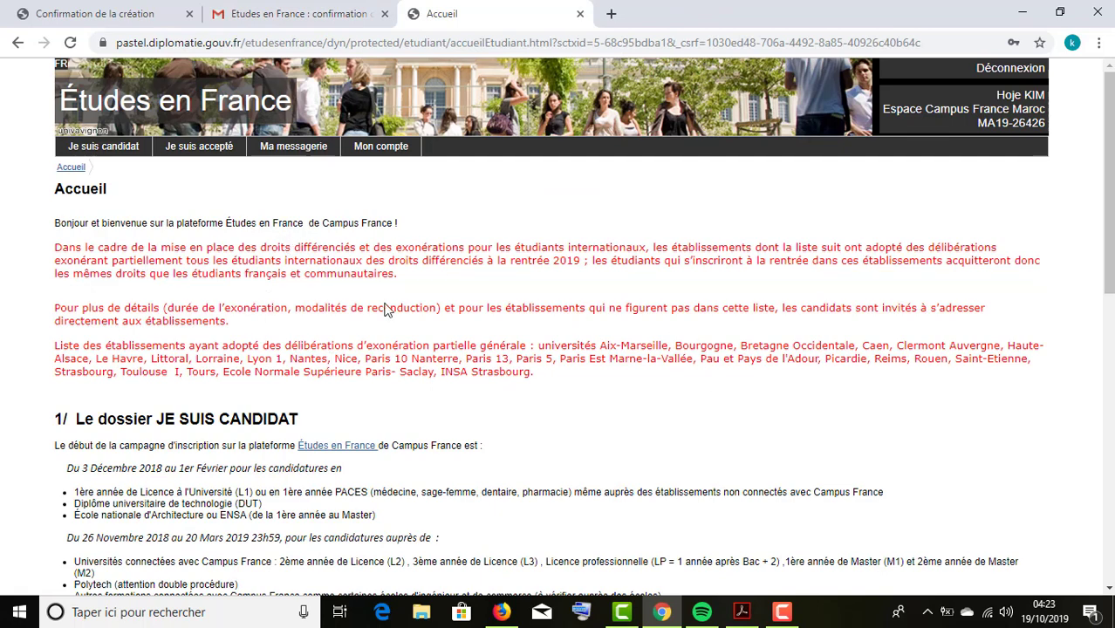
scroll(199, 276, down, 1)
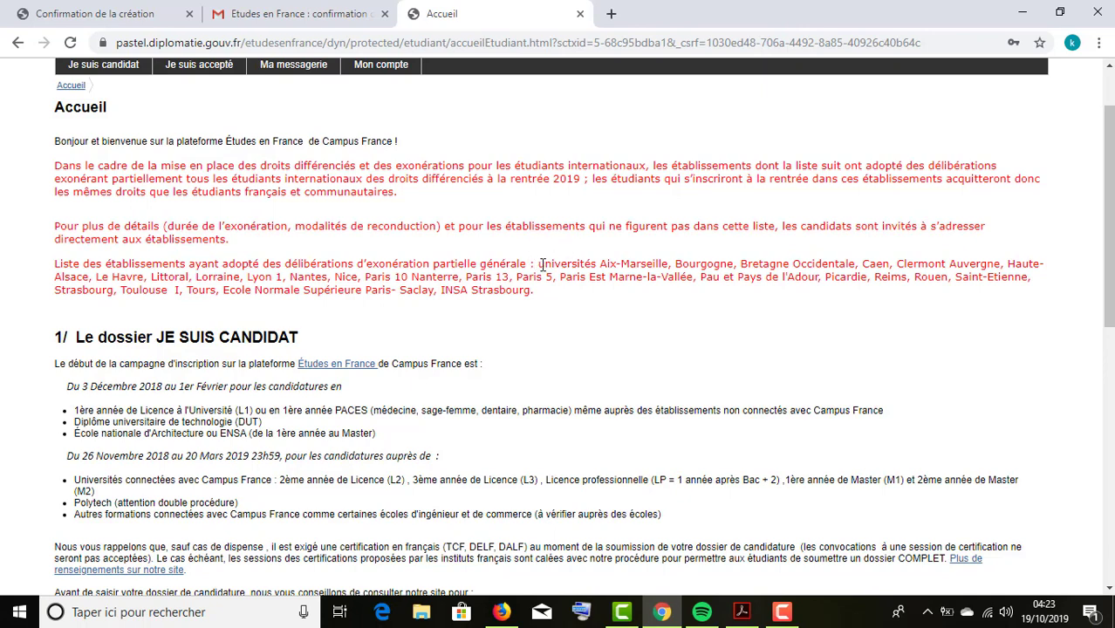
drag(539, 264, 667, 344)
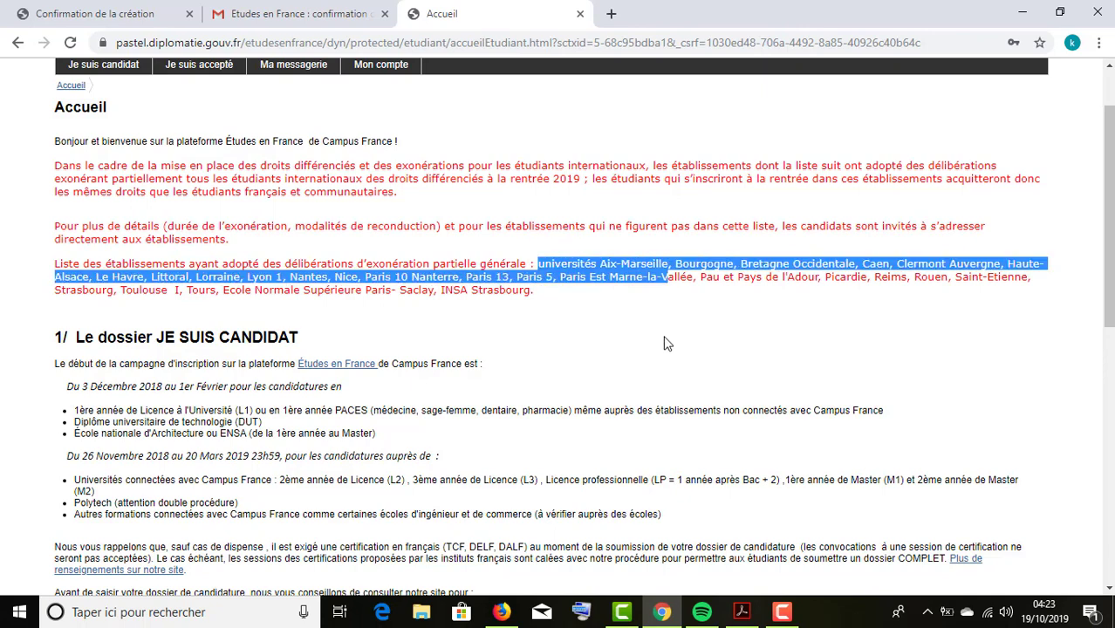
click(549, 264)
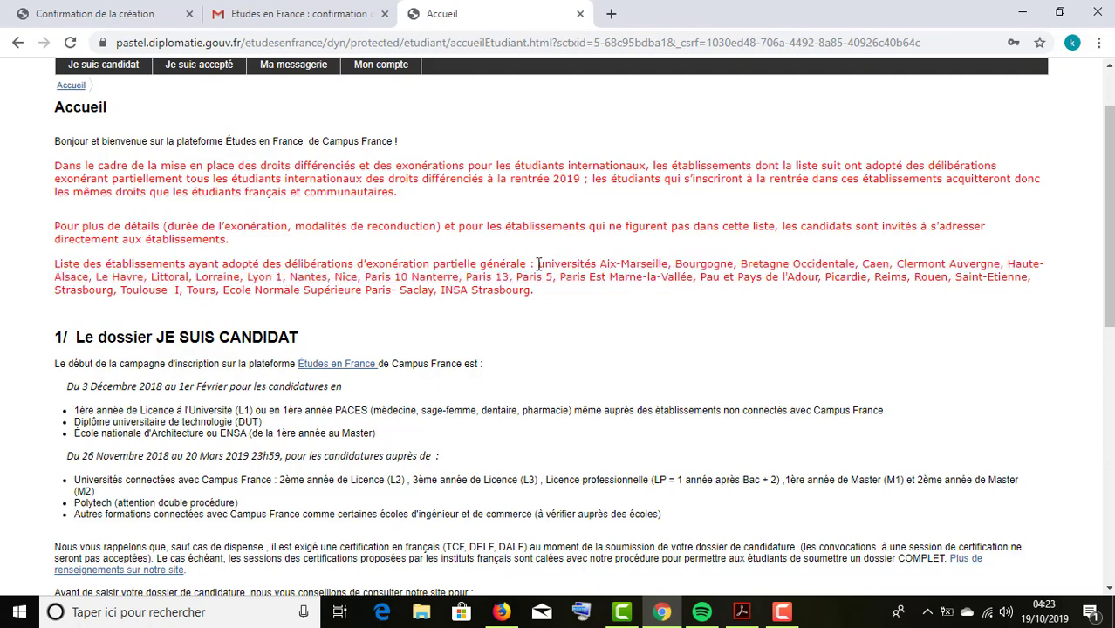
drag(539, 264, 738, 270)
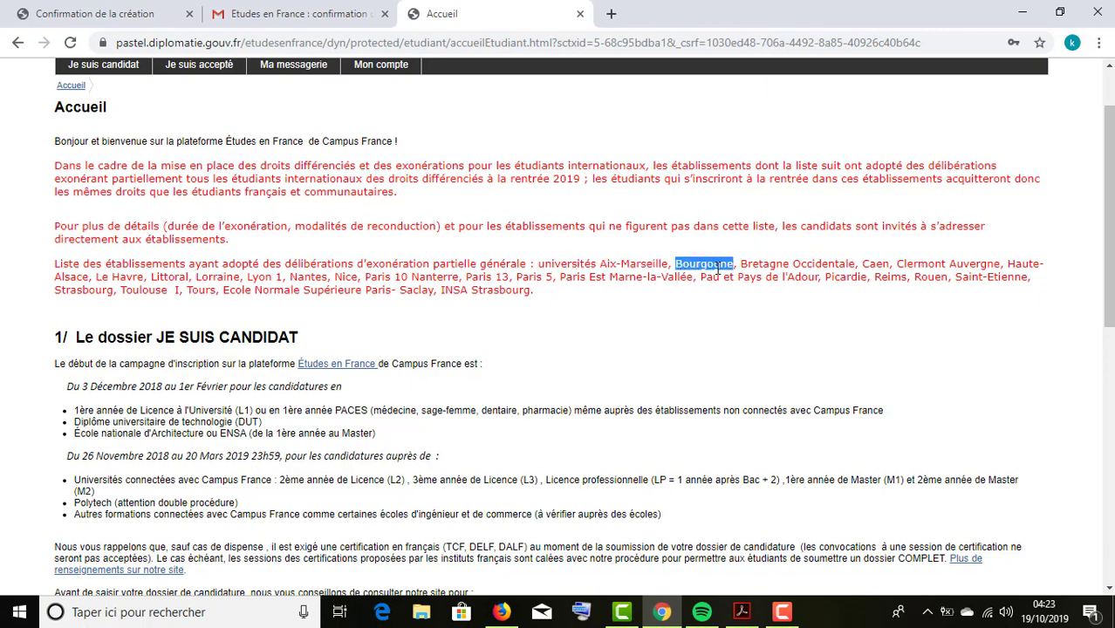
click(717, 270)
triple_click(701, 266)
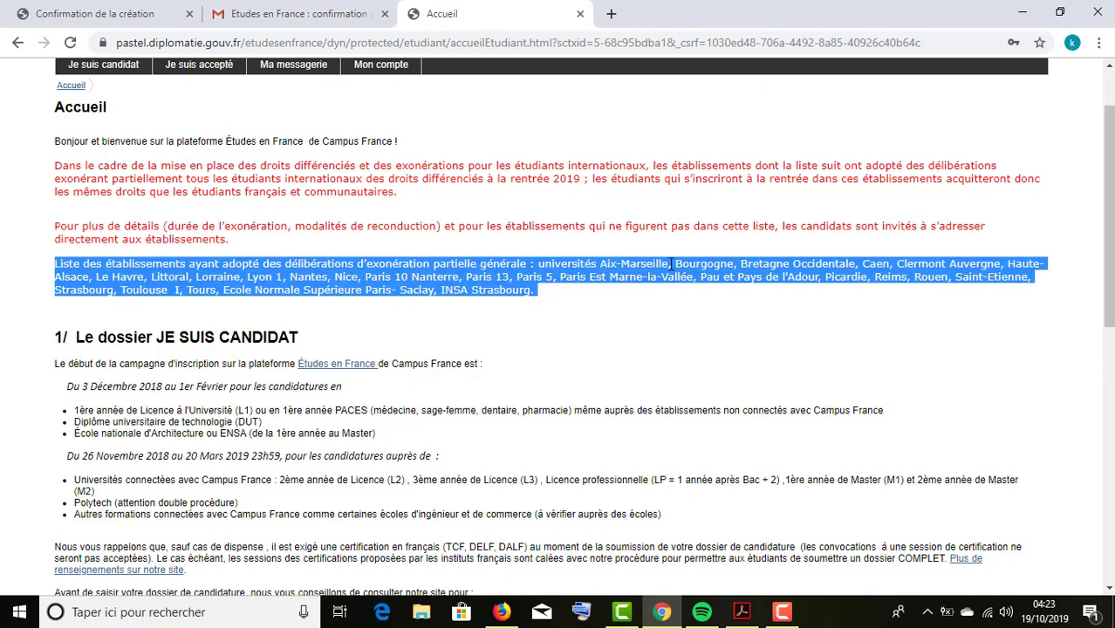
click(677, 263)
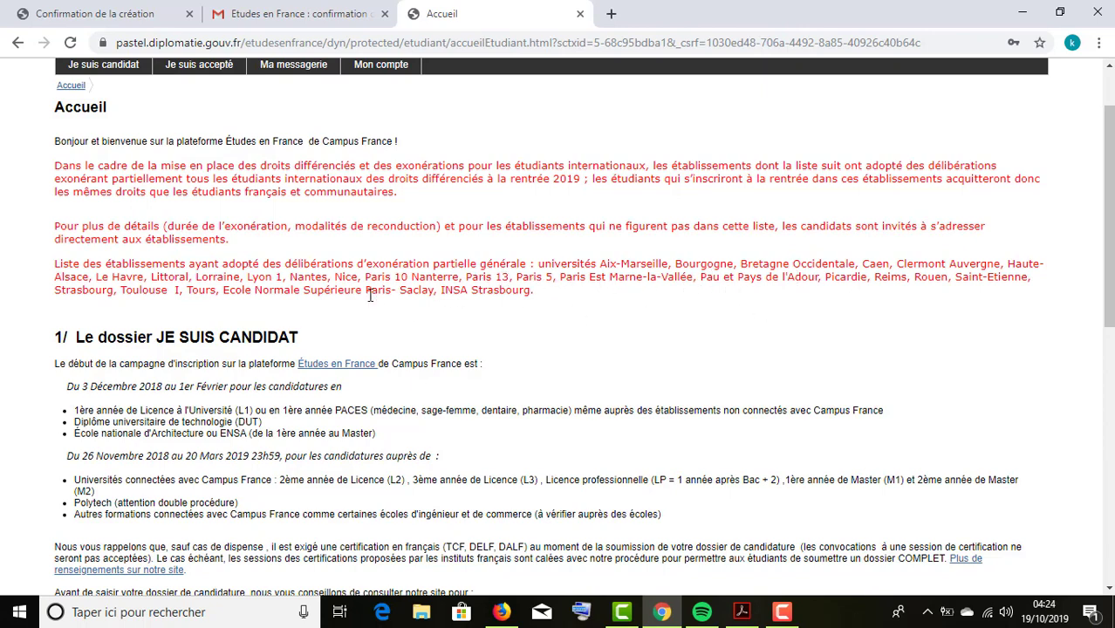
scroll(176, 294, down, 1)
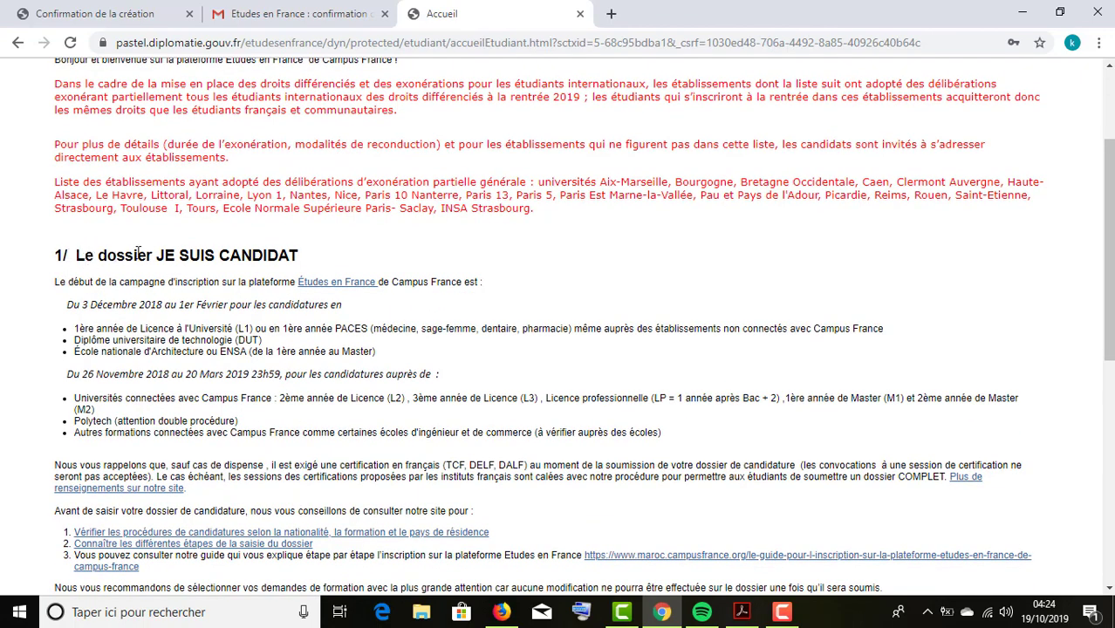
scroll(258, 255, up, 2)
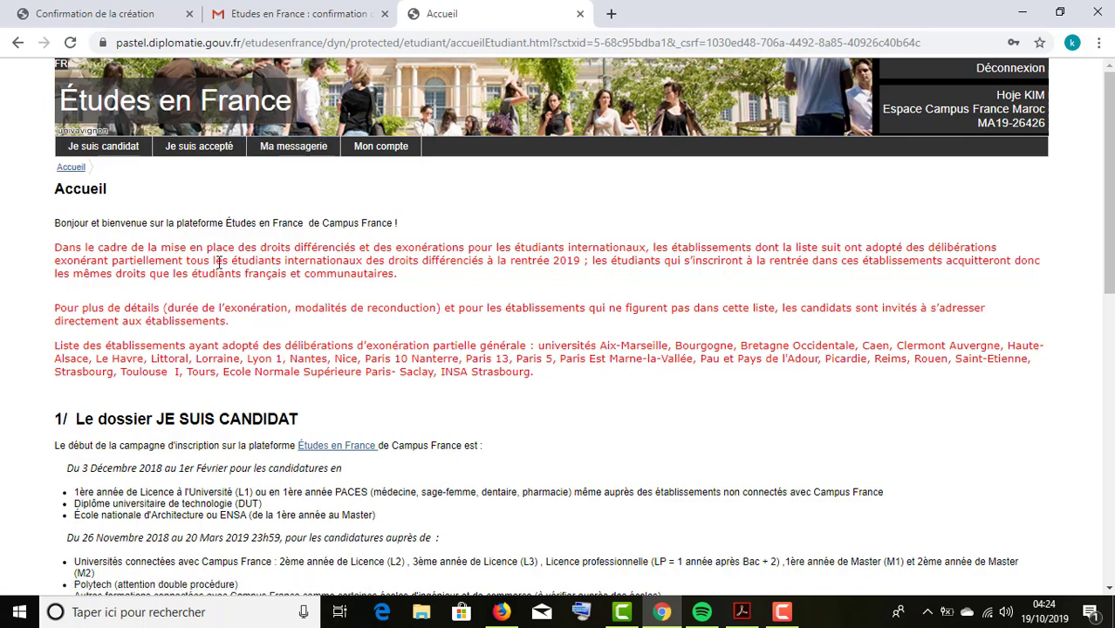
Visit Ma messagerie and the contact-details form, cancel it, and return to Ma messagerie.
click(309, 151)
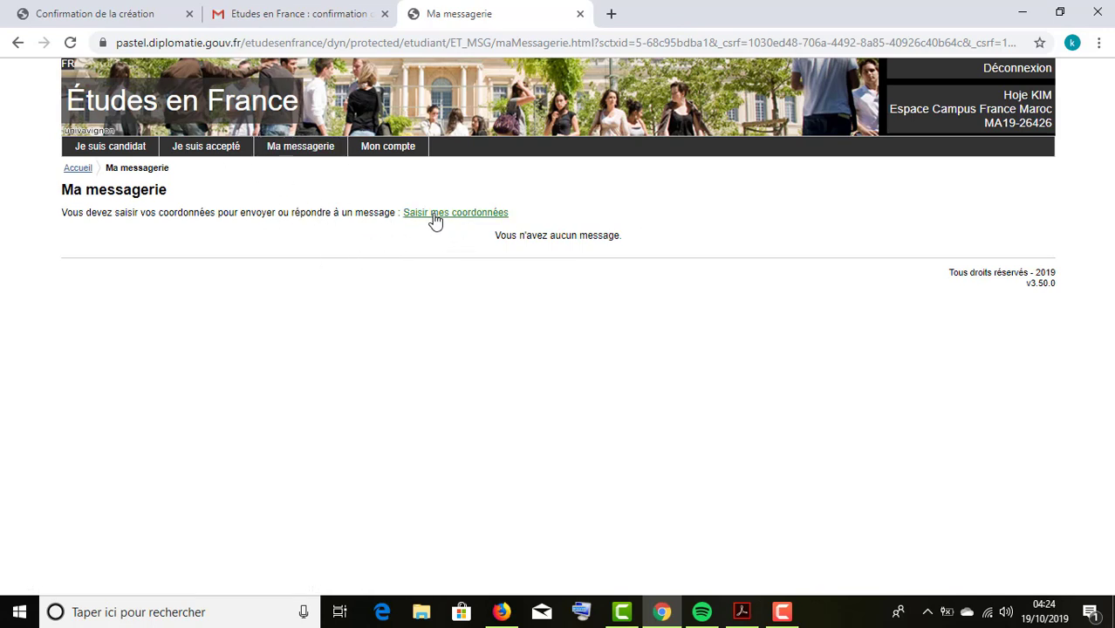
click(434, 217)
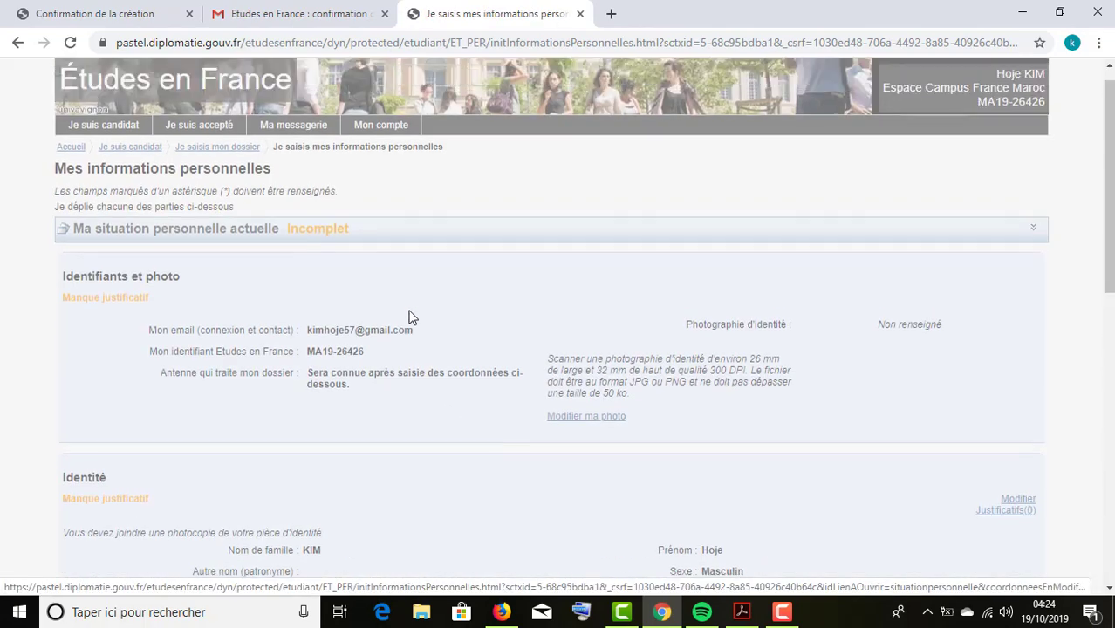
scroll(646, 375, down, 2)
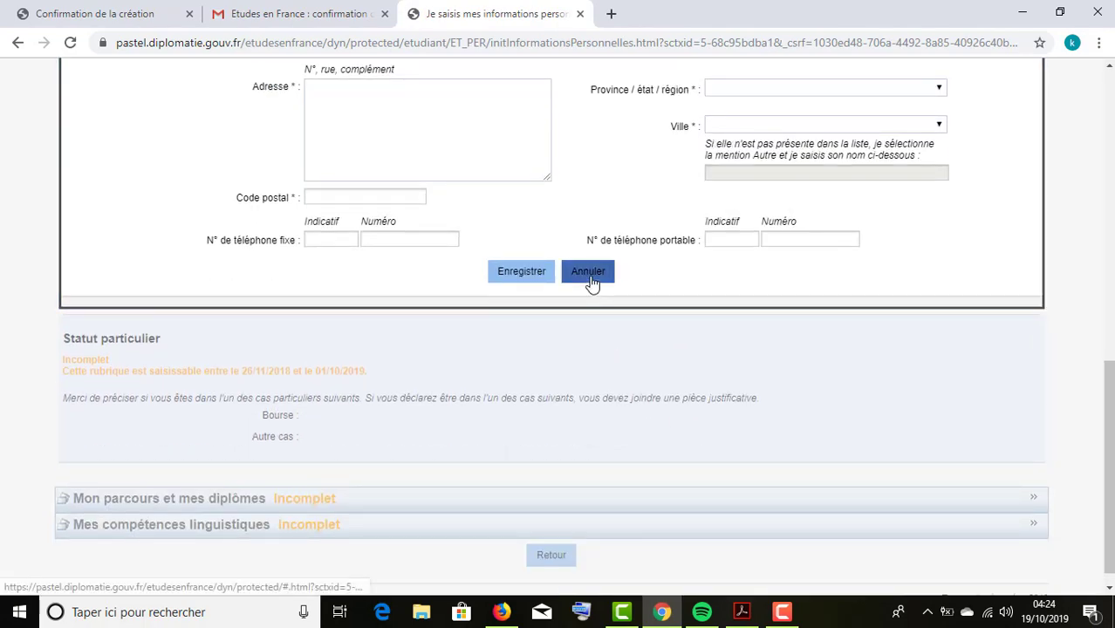
click(592, 281)
scroll(520, 295, up, 10)
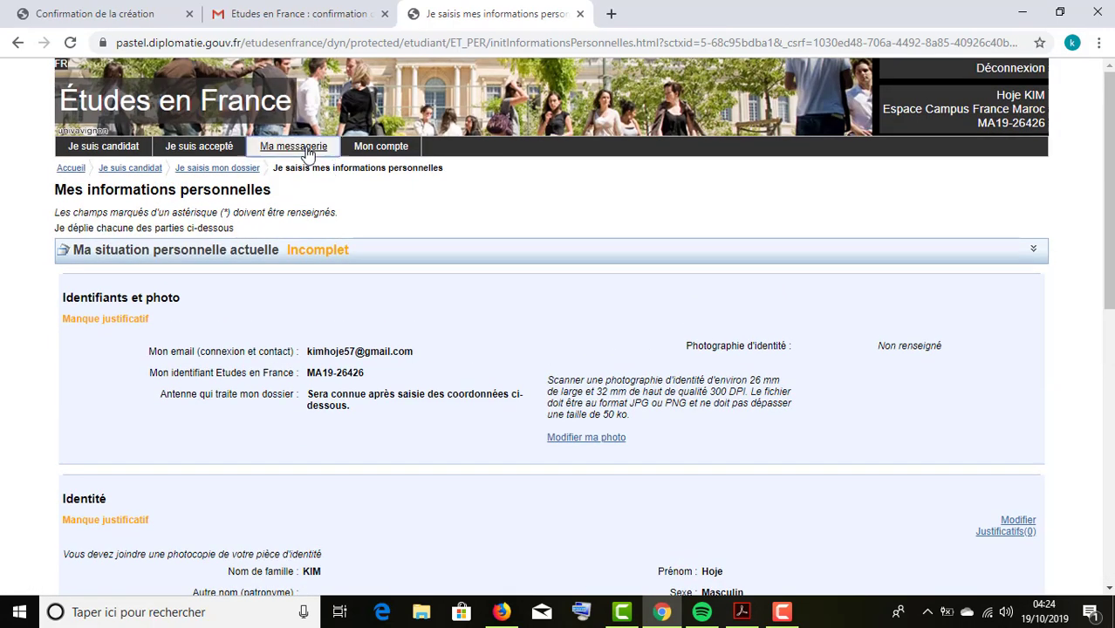
click(297, 146)
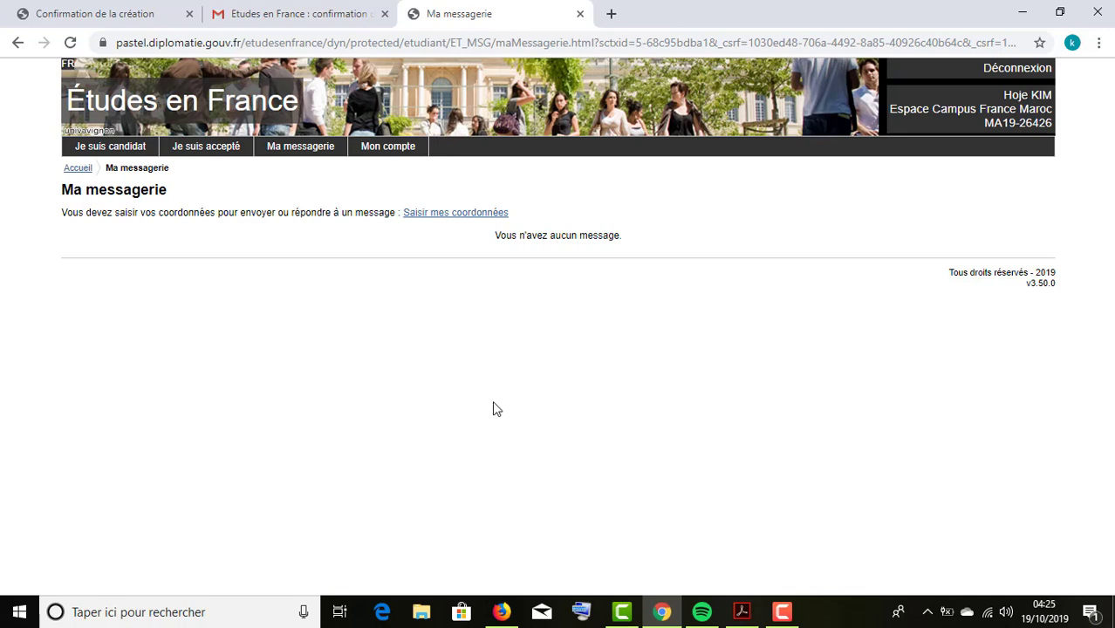
Select the account identifier in the header, then go to Je suis candidat.
drag(982, 125, 1061, 126)
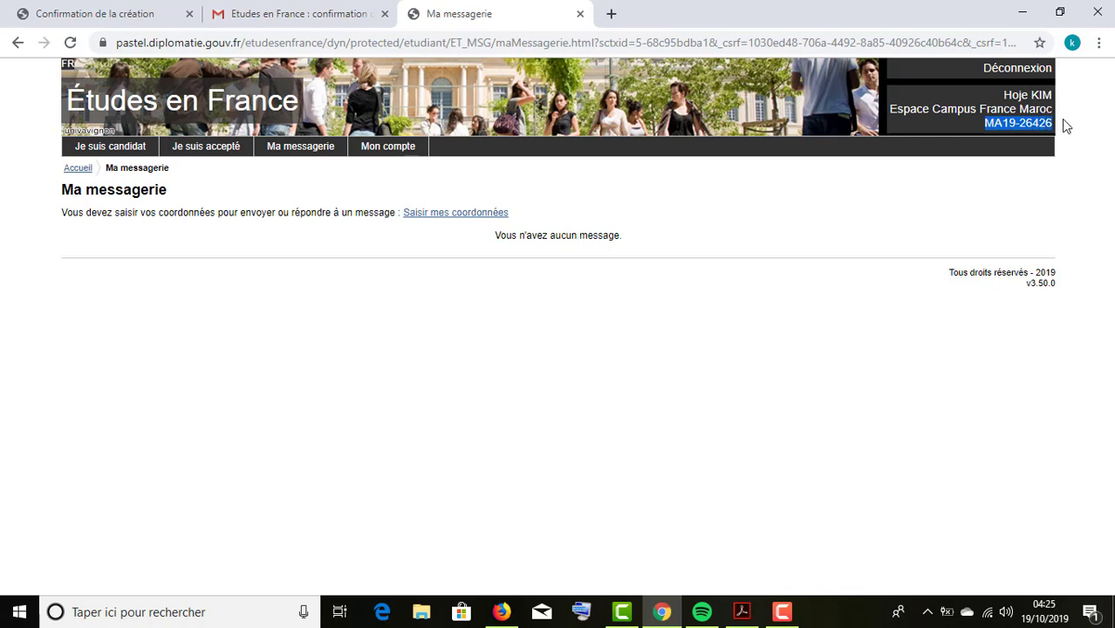
drag(986, 123, 1058, 133)
drag(984, 122, 1053, 131)
click(985, 124)
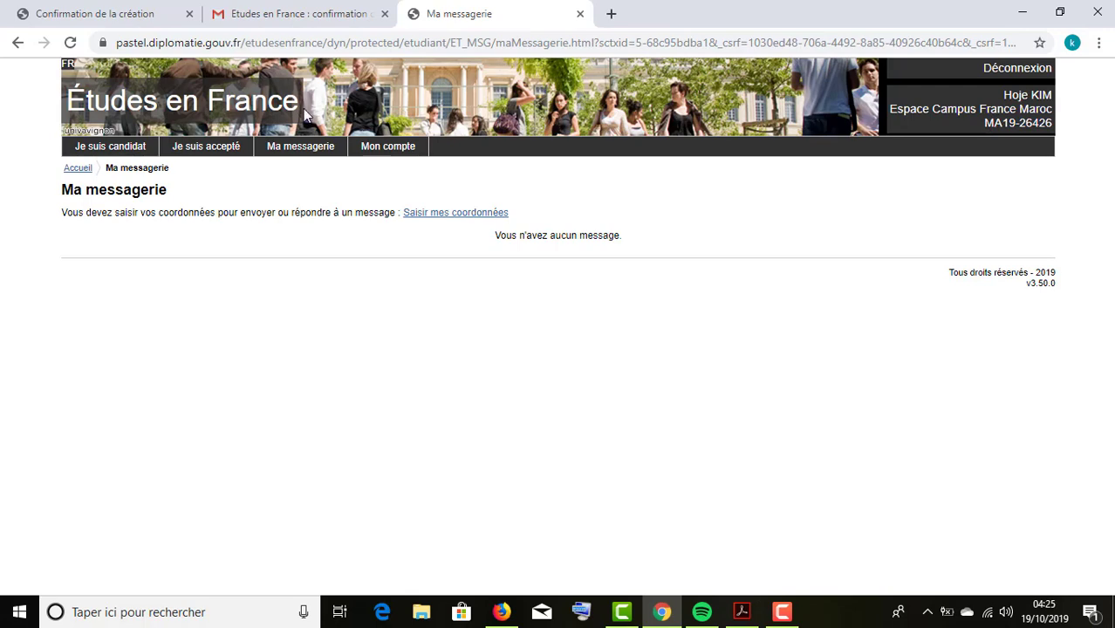
click(130, 148)
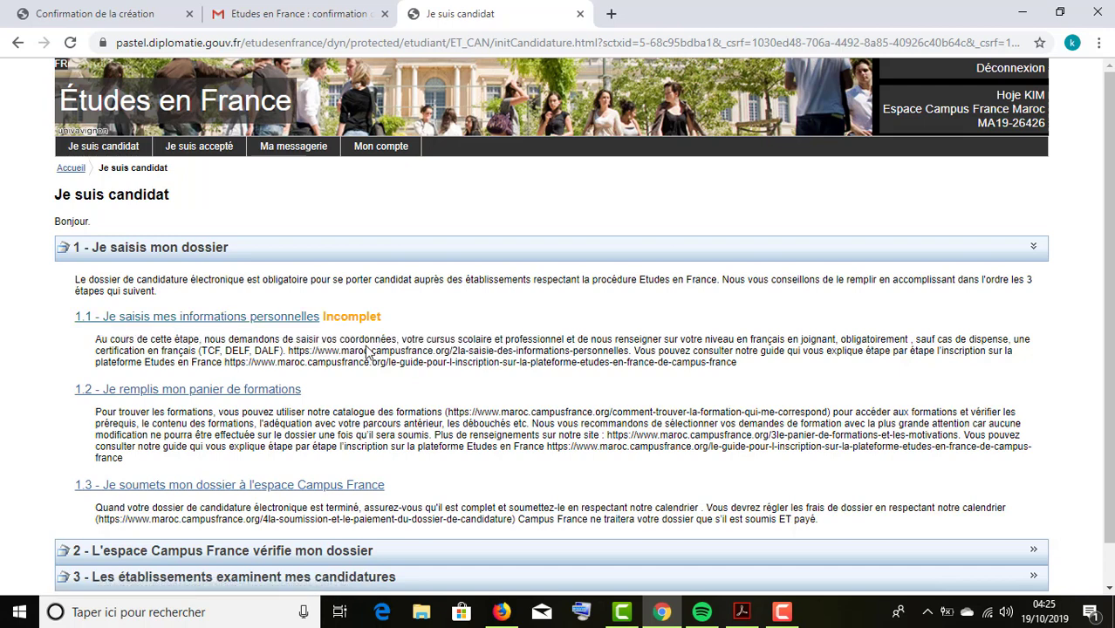
Highlight parts of the instructions, then open '1.1 - Je saisis mes informations personnelles'.
drag(297, 341, 605, 340)
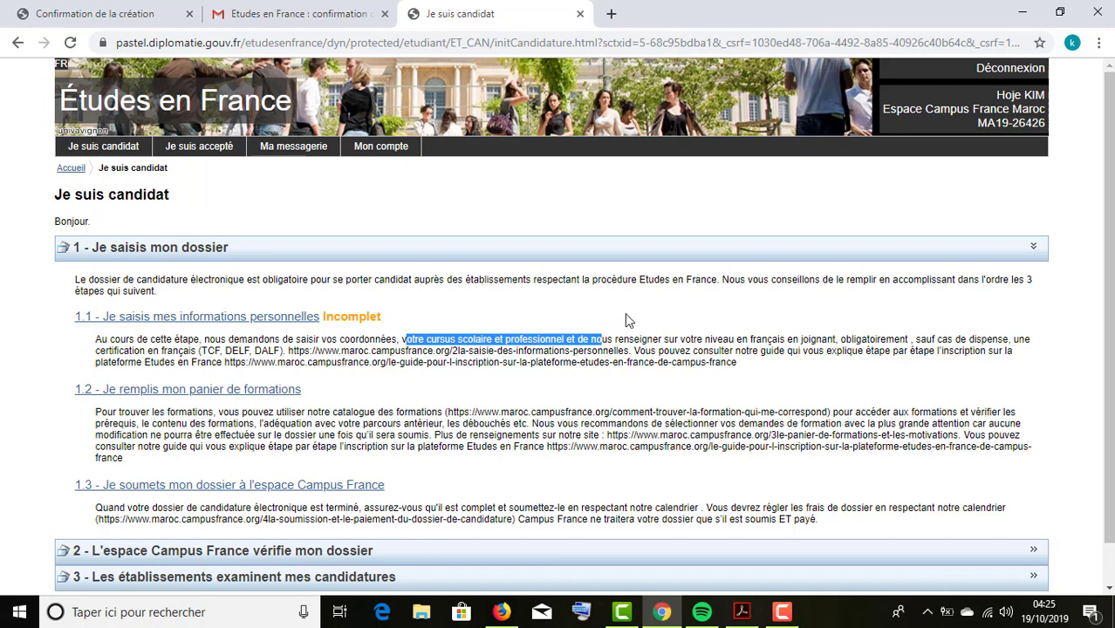
click(680, 342)
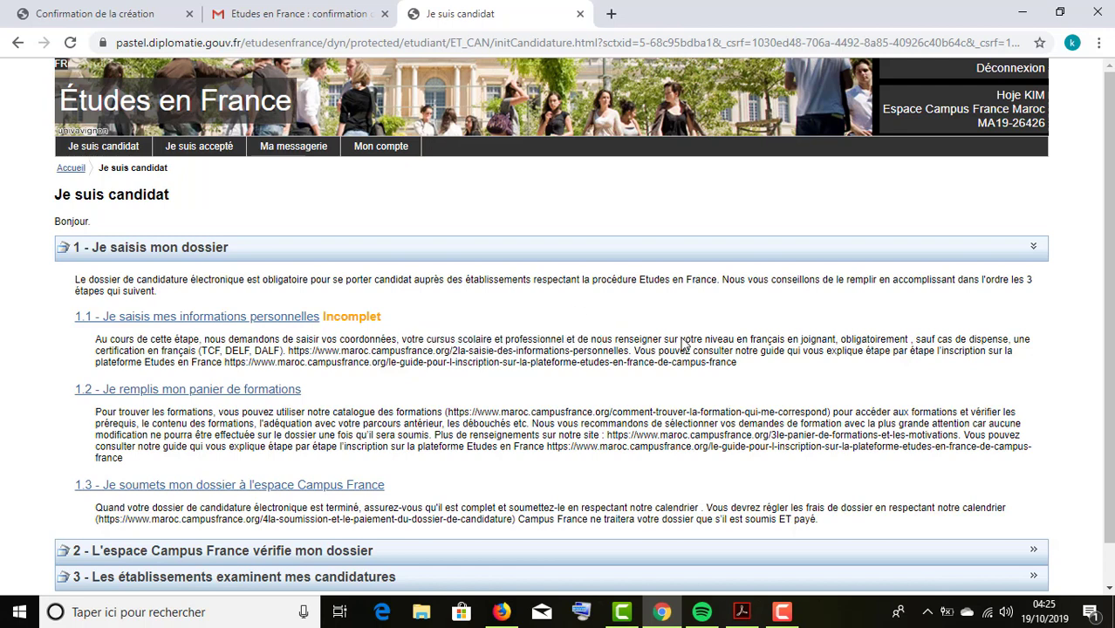
drag(686, 344, 914, 341)
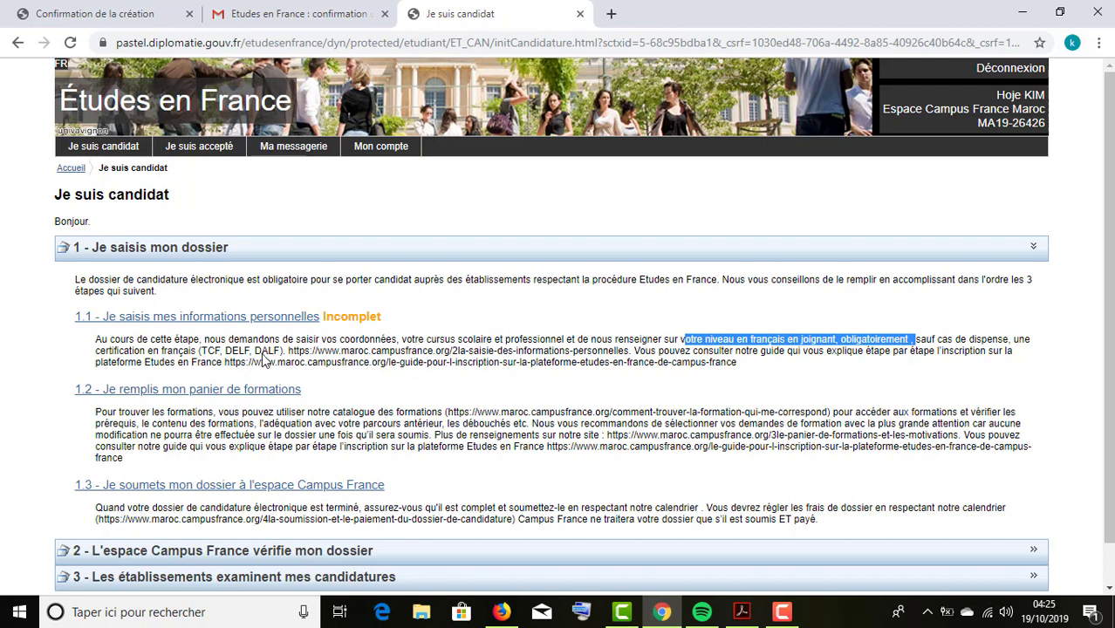
click(275, 338)
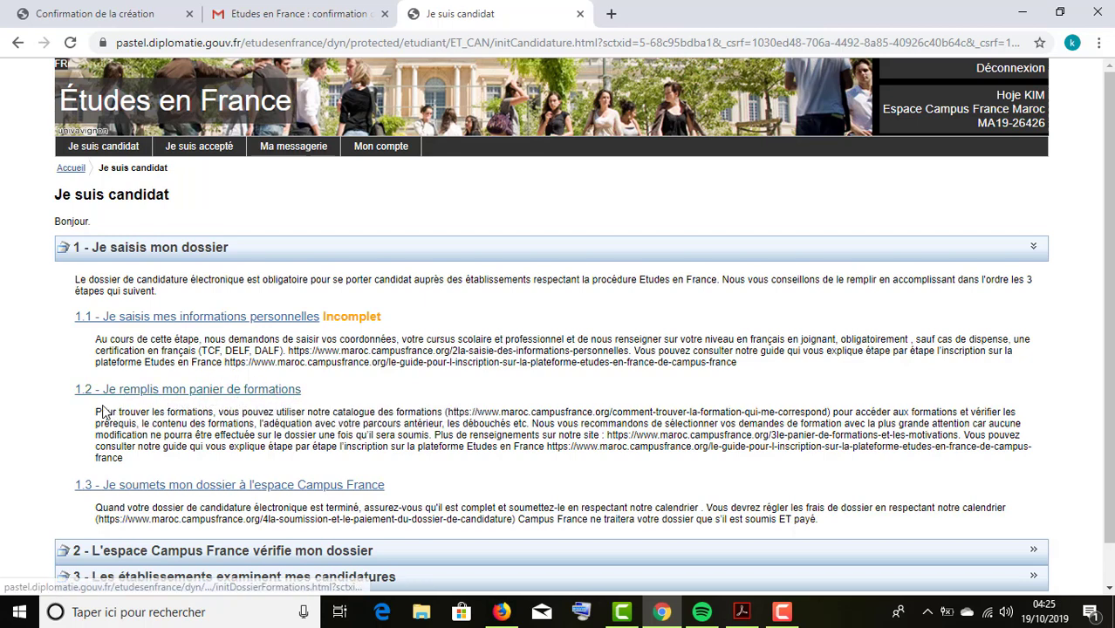
click(195, 327)
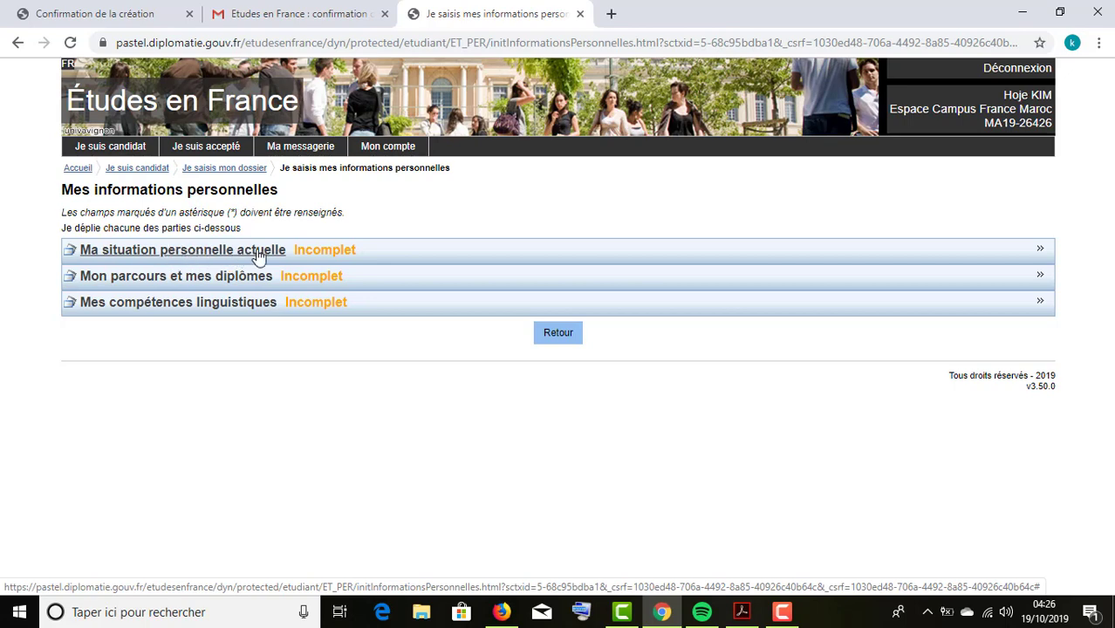
Expand 'Ma situation personnelle actuelle' and scroll through its Identité and Coordonnées sections.
click(218, 251)
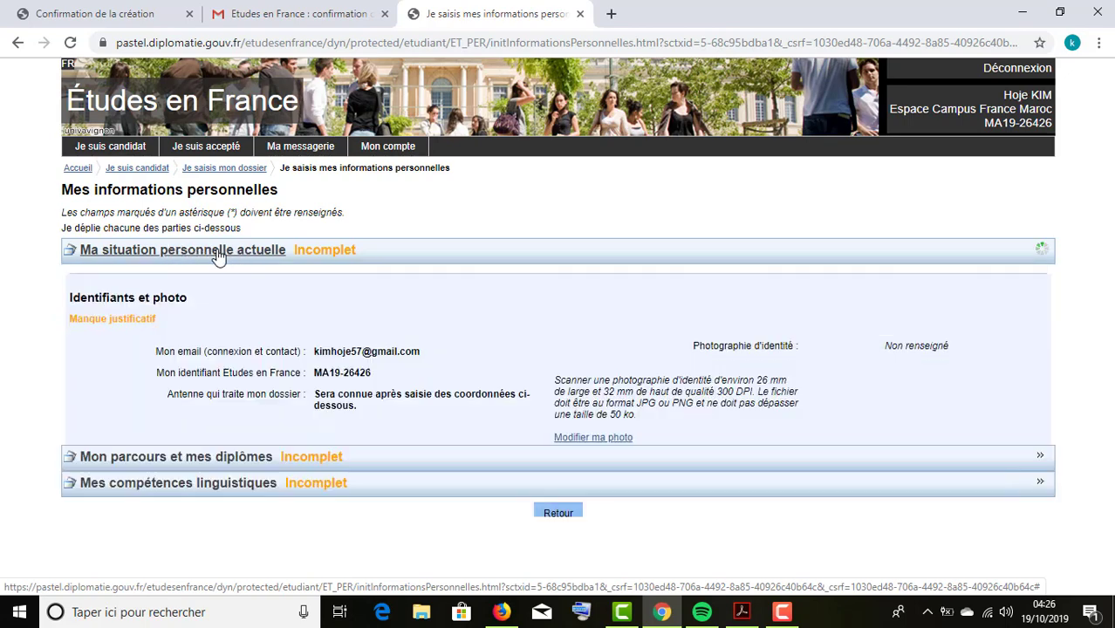
scroll(225, 266, down, 1)
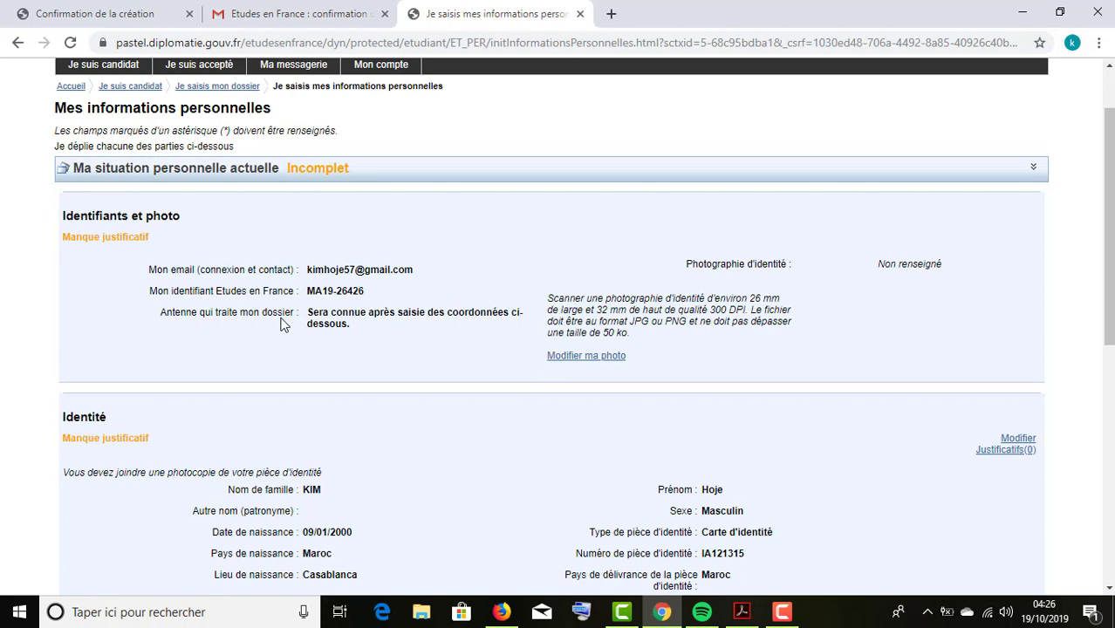
scroll(489, 366, down, 1)
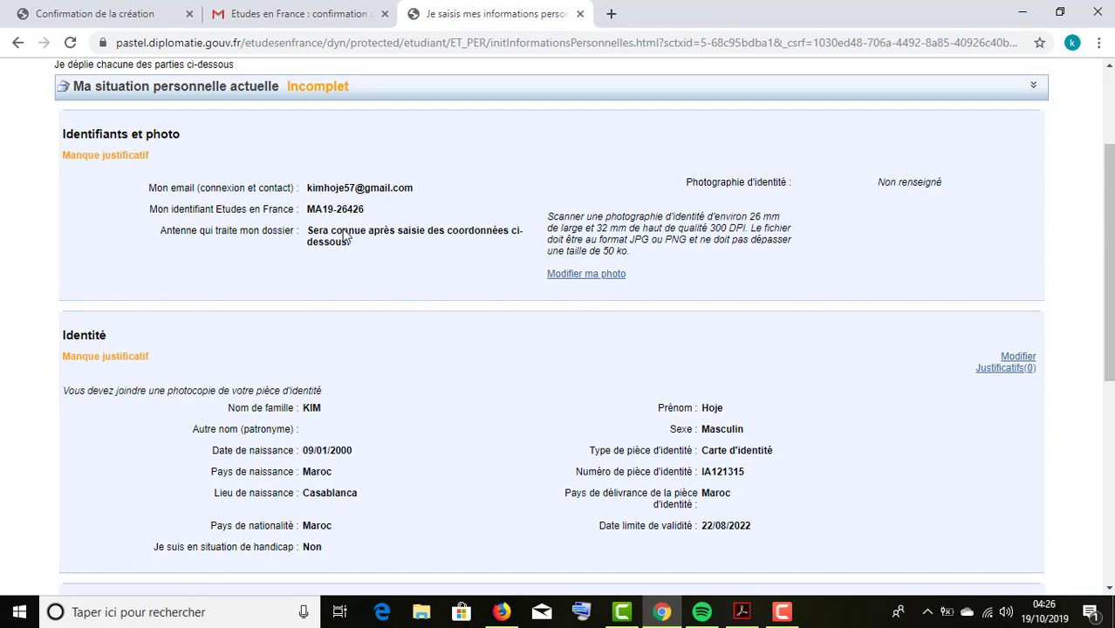
scroll(478, 426, down, 1)
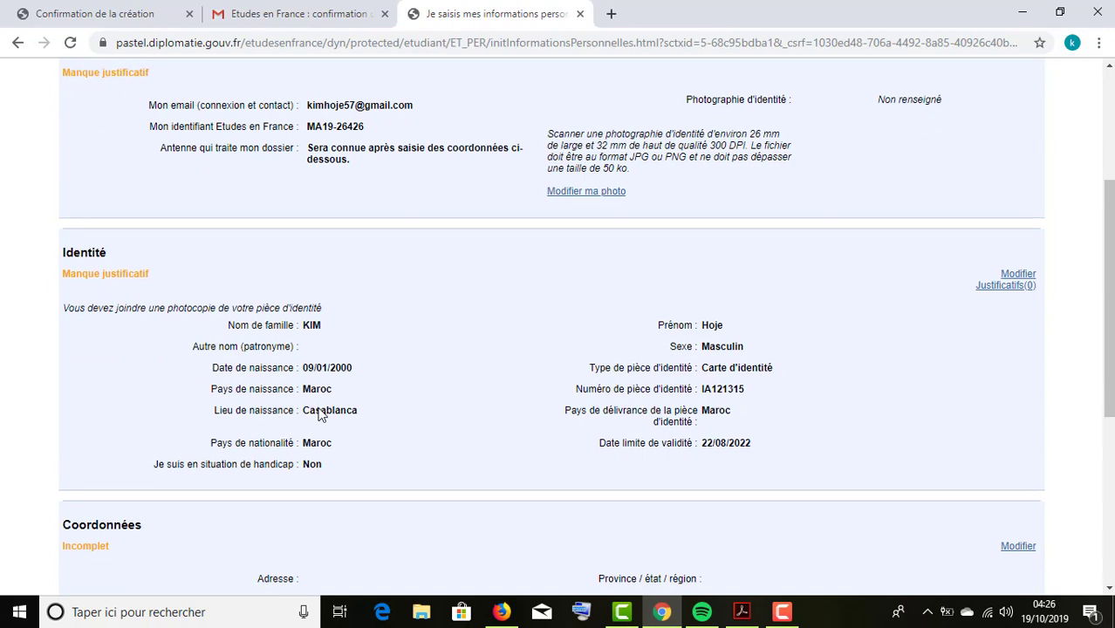
scroll(318, 414, down, 3)
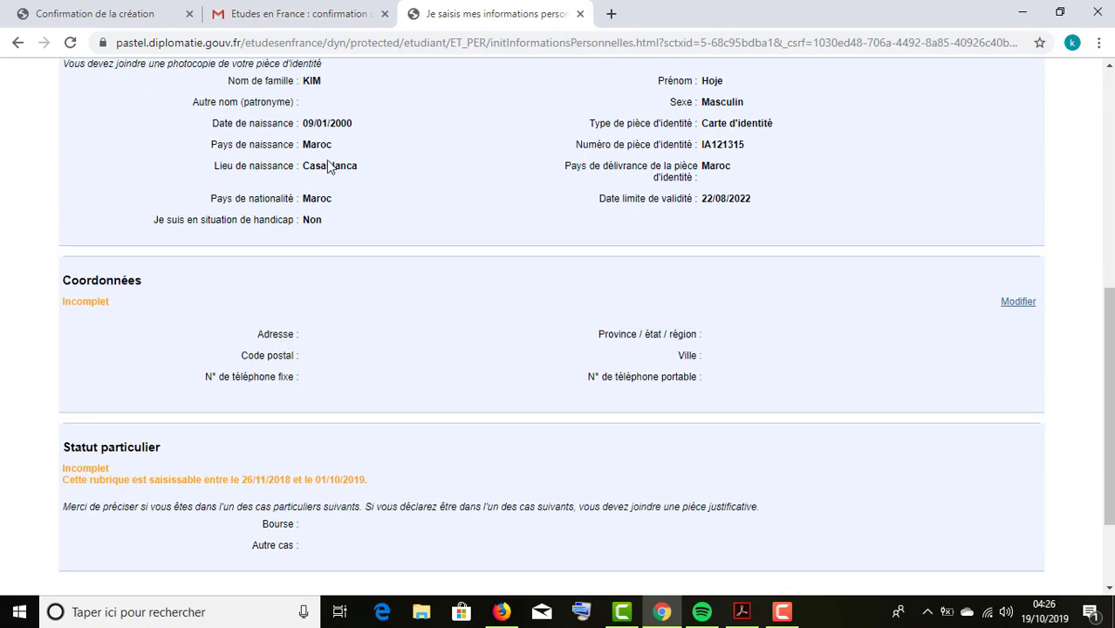
scroll(332, 209, up, 5)
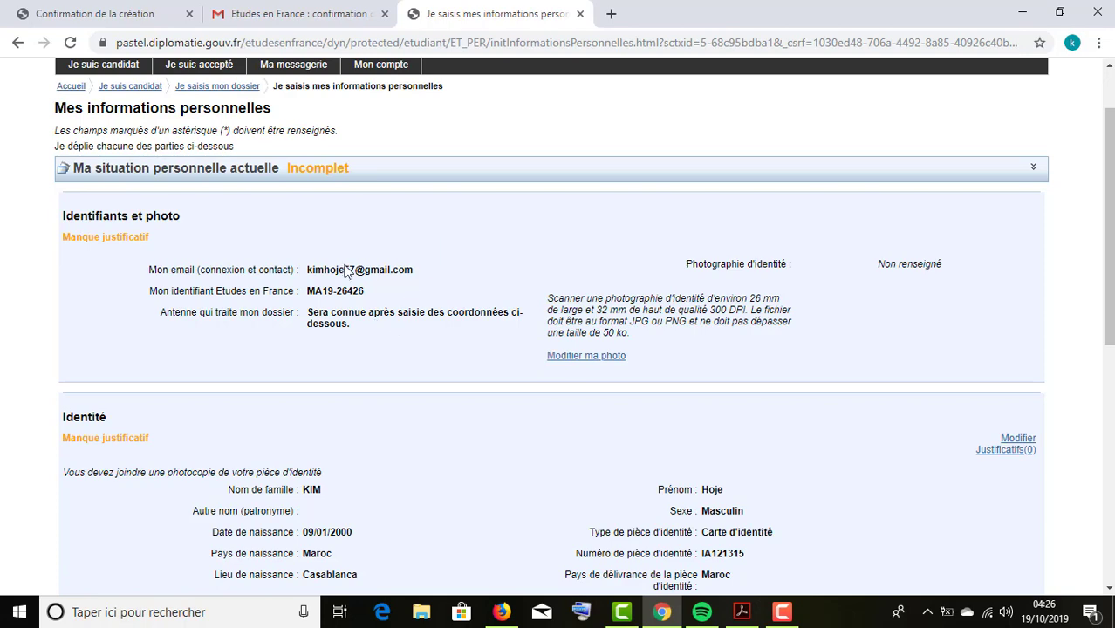
scroll(428, 363, down, 3)
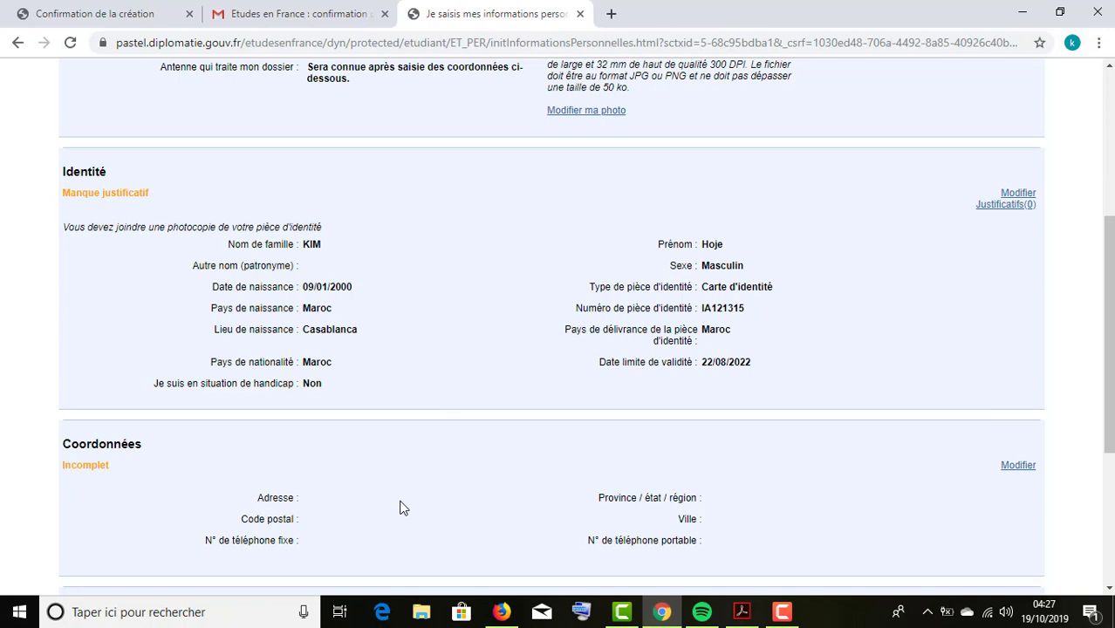
scroll(403, 507, up, 4)
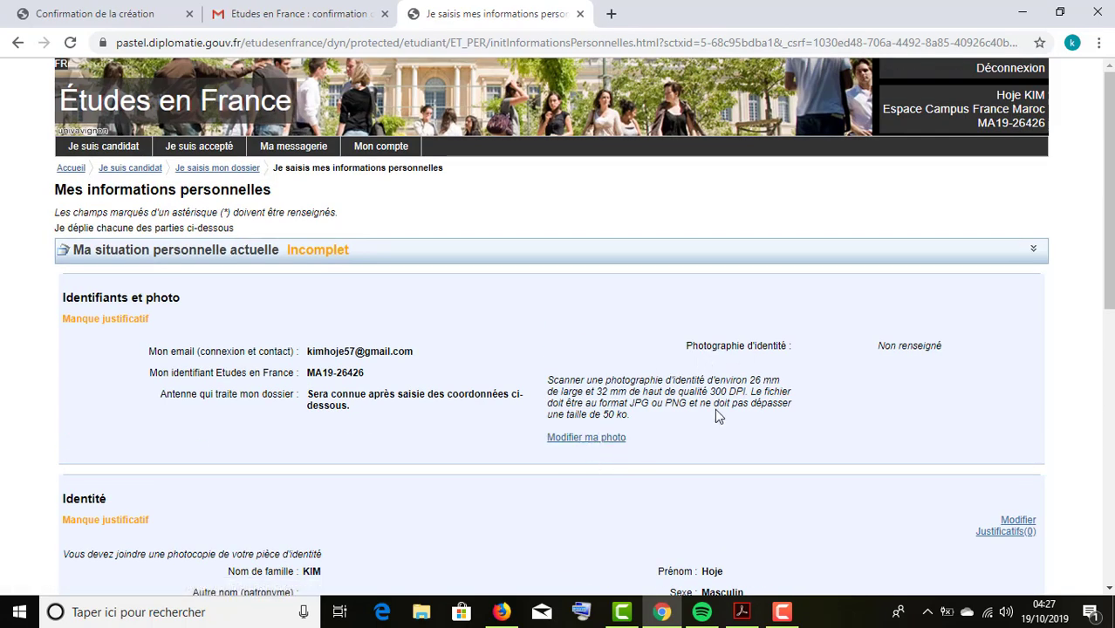
click(592, 443)
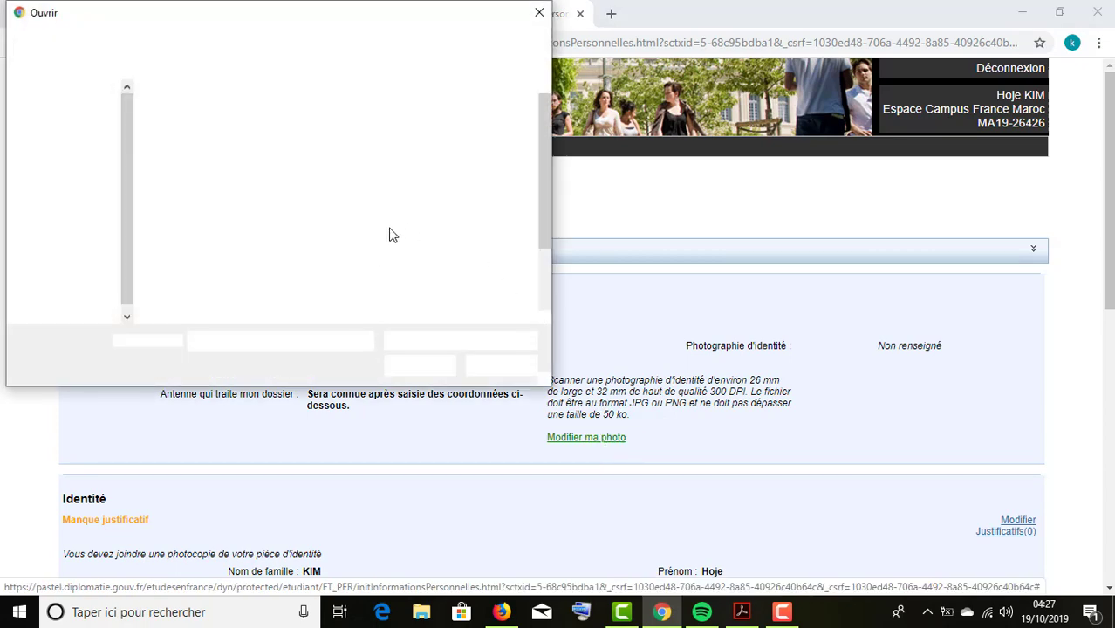
drag(367, 12, 476, 14)
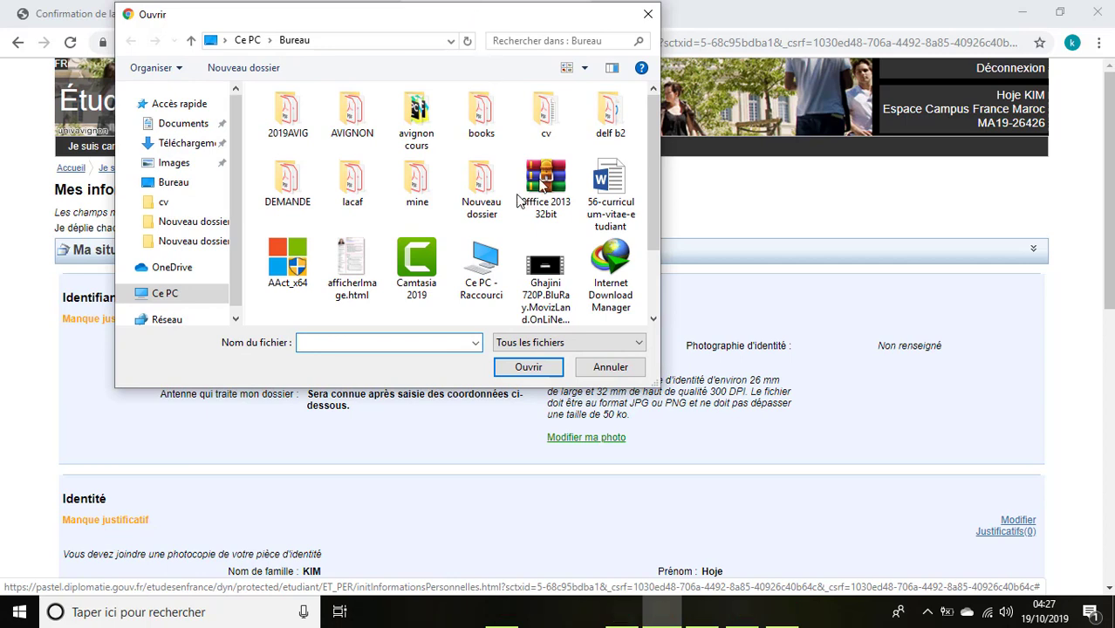
scroll(608, 224, down, 1)
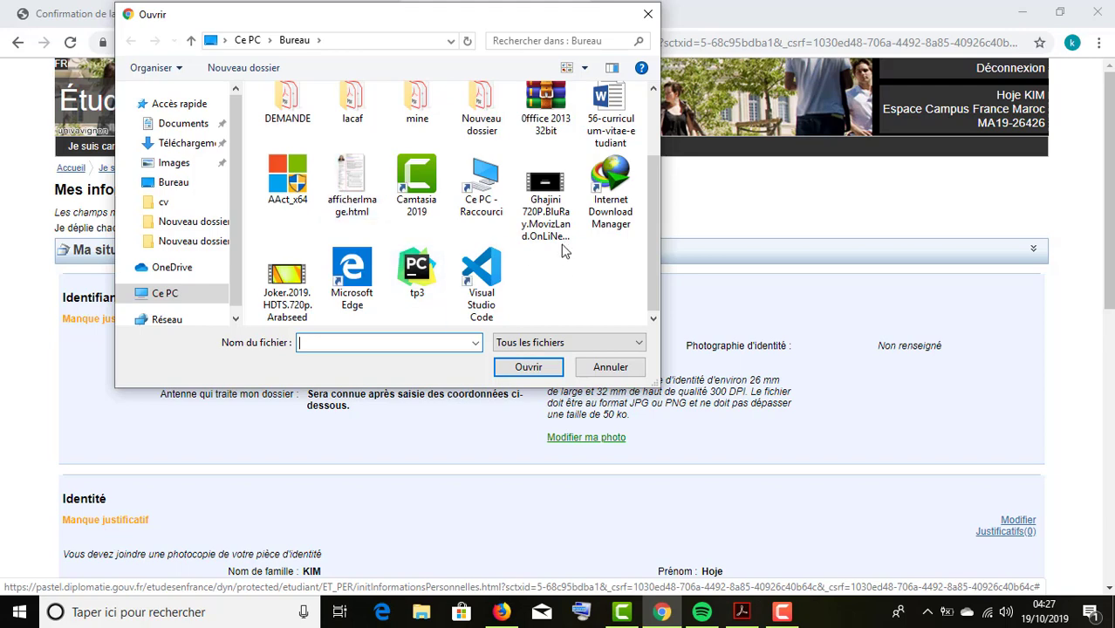
click(183, 204)
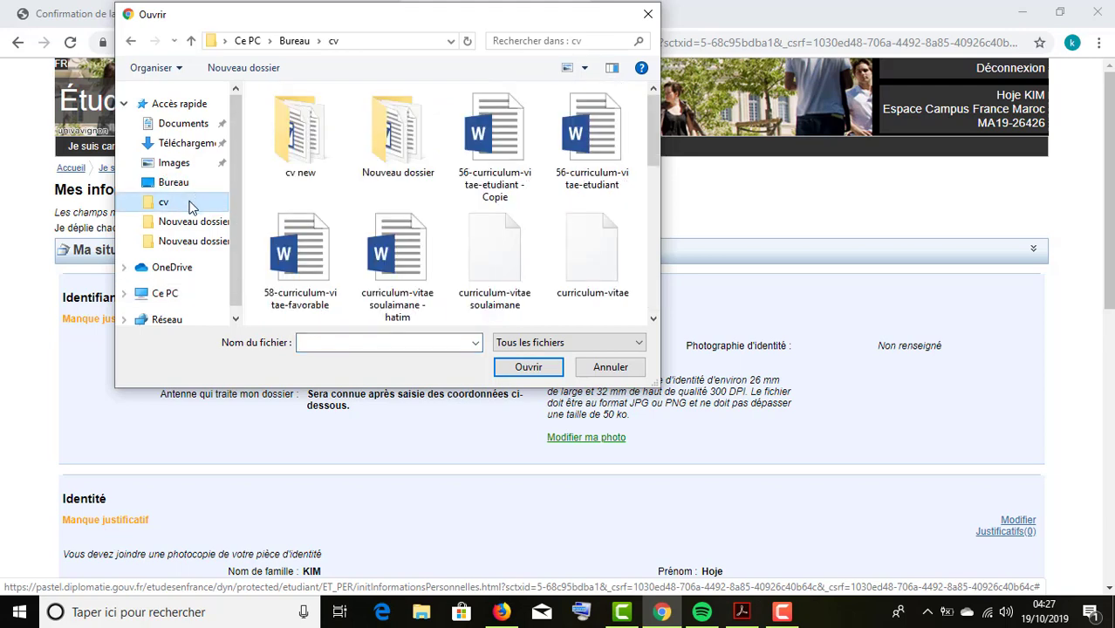
scroll(405, 201, down, 3)
scroll(462, 216, down, 3)
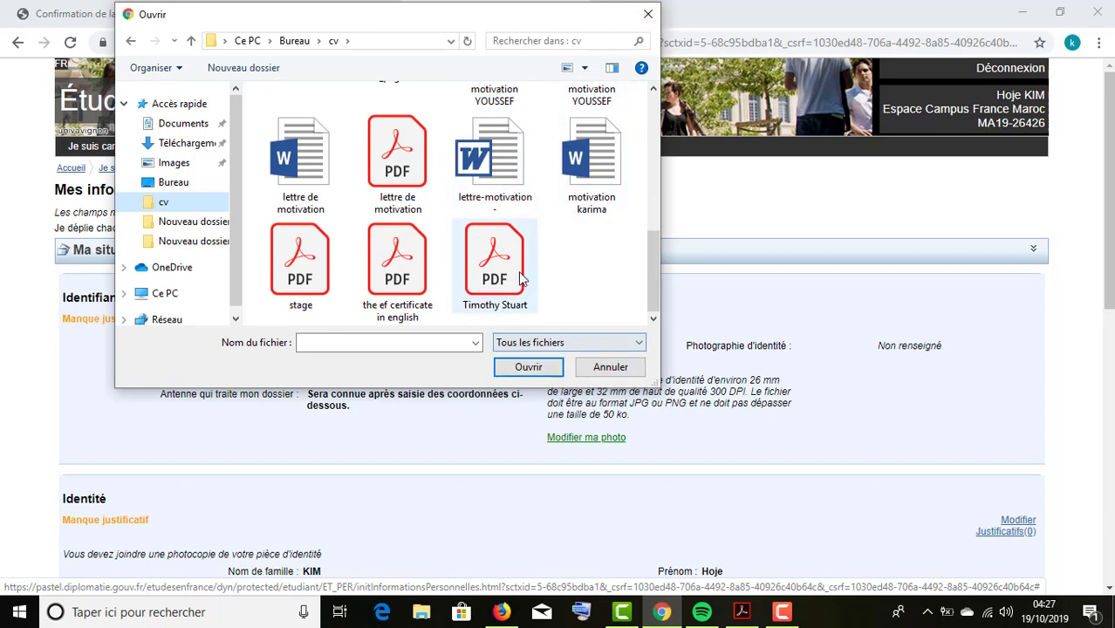
click(500, 277)
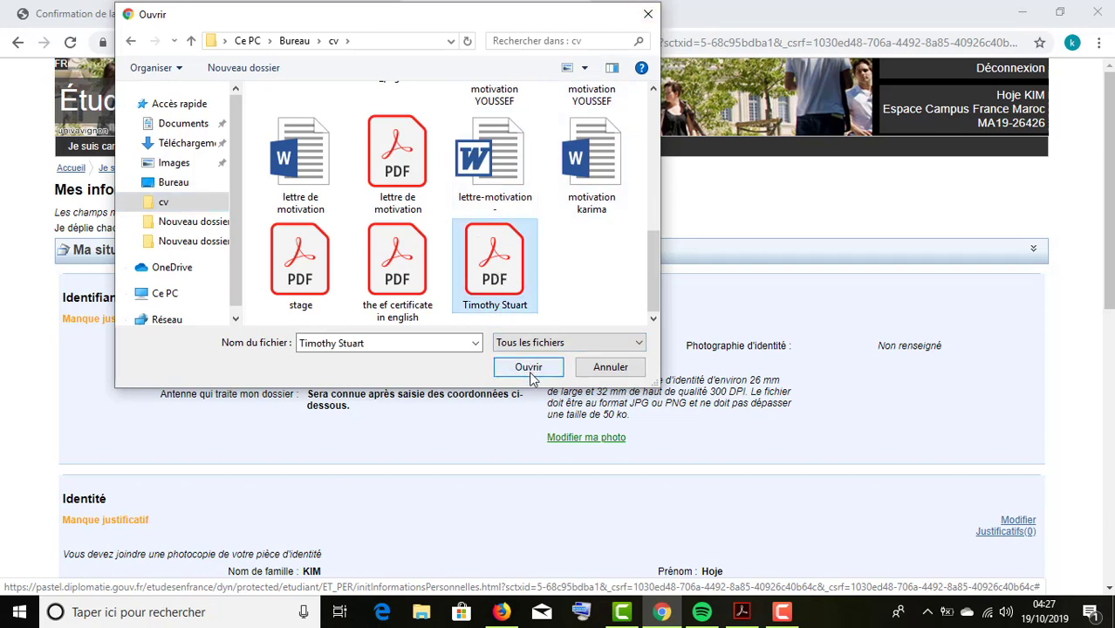
click(647, 14)
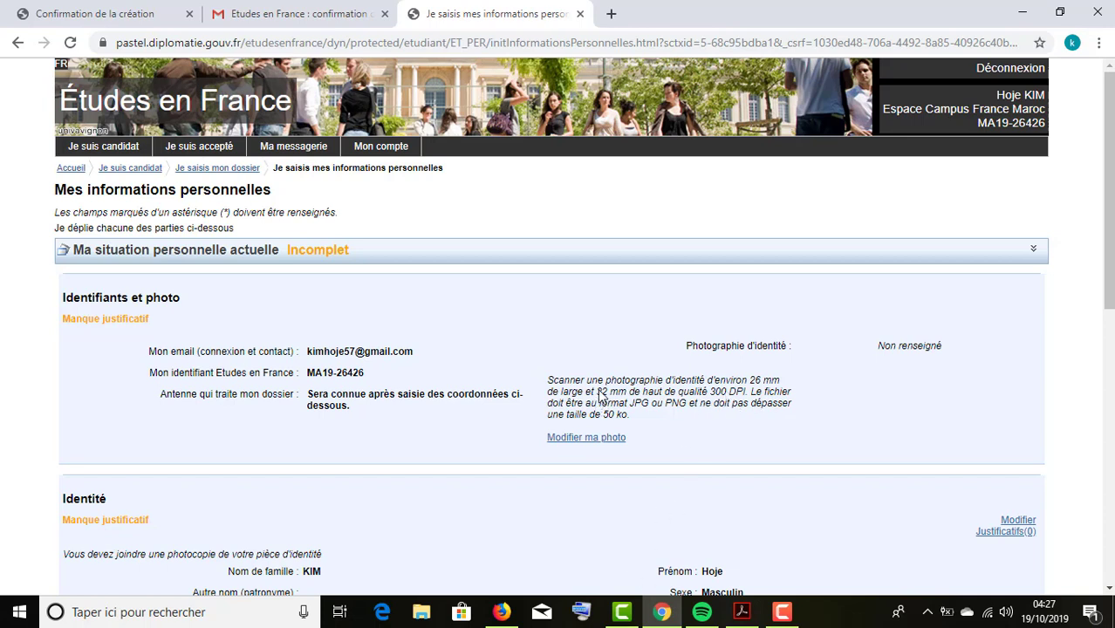
Highlight the 300 DPI and 50 ko photo requirements, then open Identité for editing.
double_click(713, 397)
drag(747, 395, 710, 395)
drag(603, 416, 630, 417)
scroll(654, 415, down, 3)
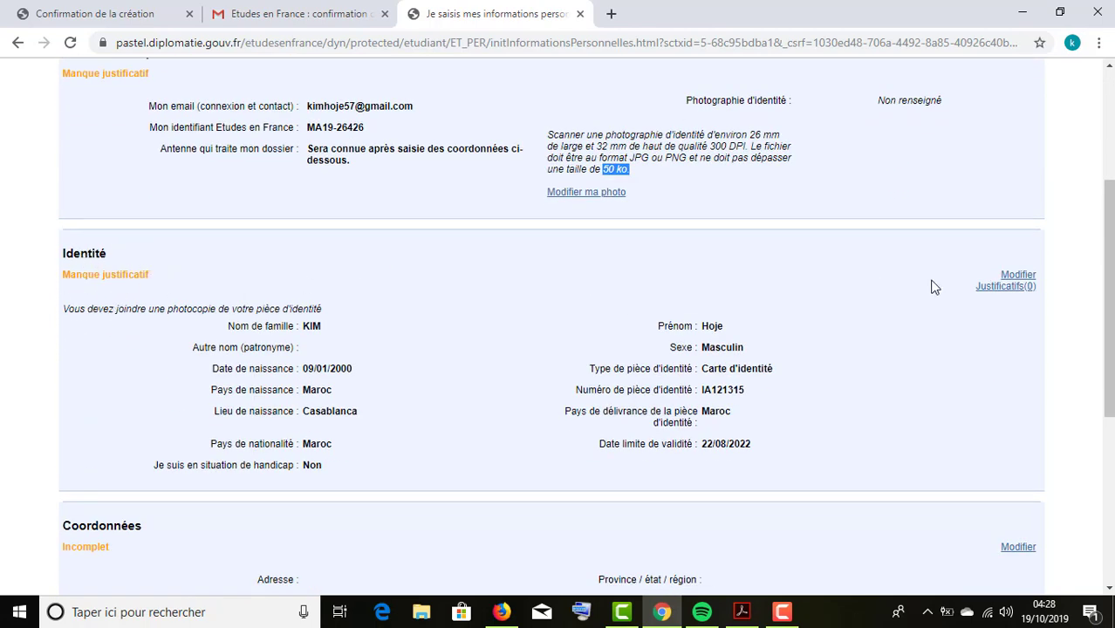
click(1017, 276)
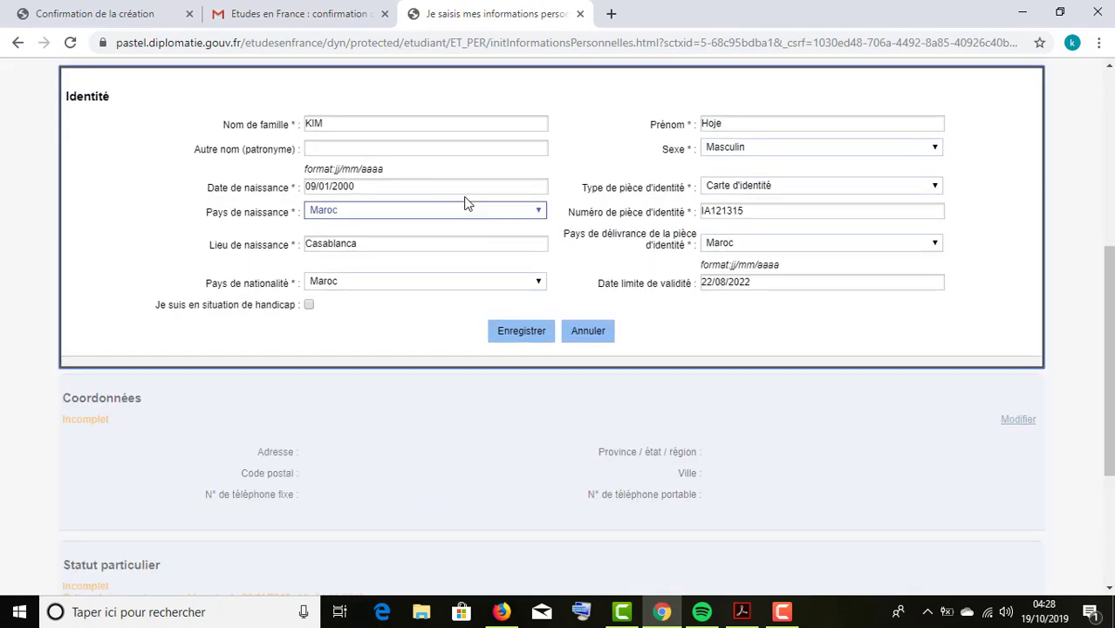
Leave the identity form unchanged and attach afficherImage.html as the identity justificatif.
click(708, 127)
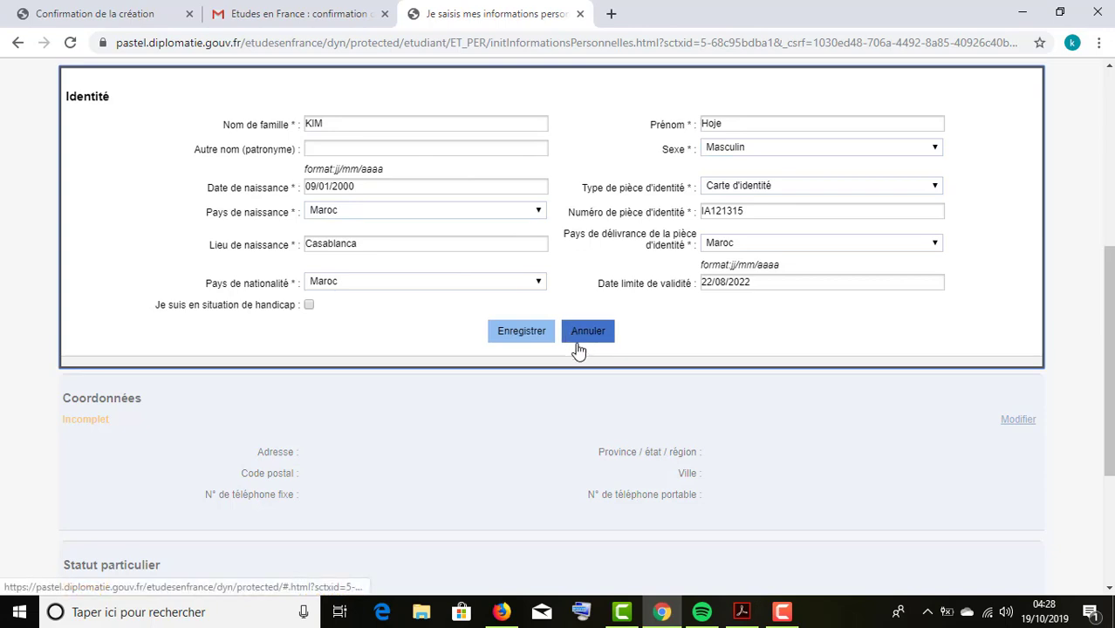
click(519, 339)
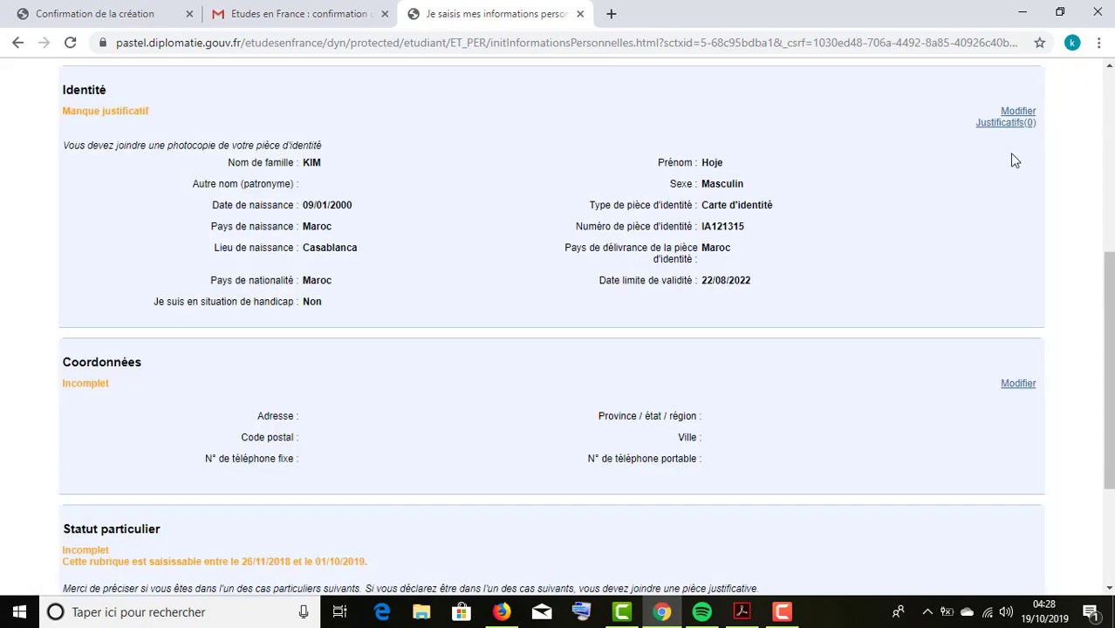
click(1008, 124)
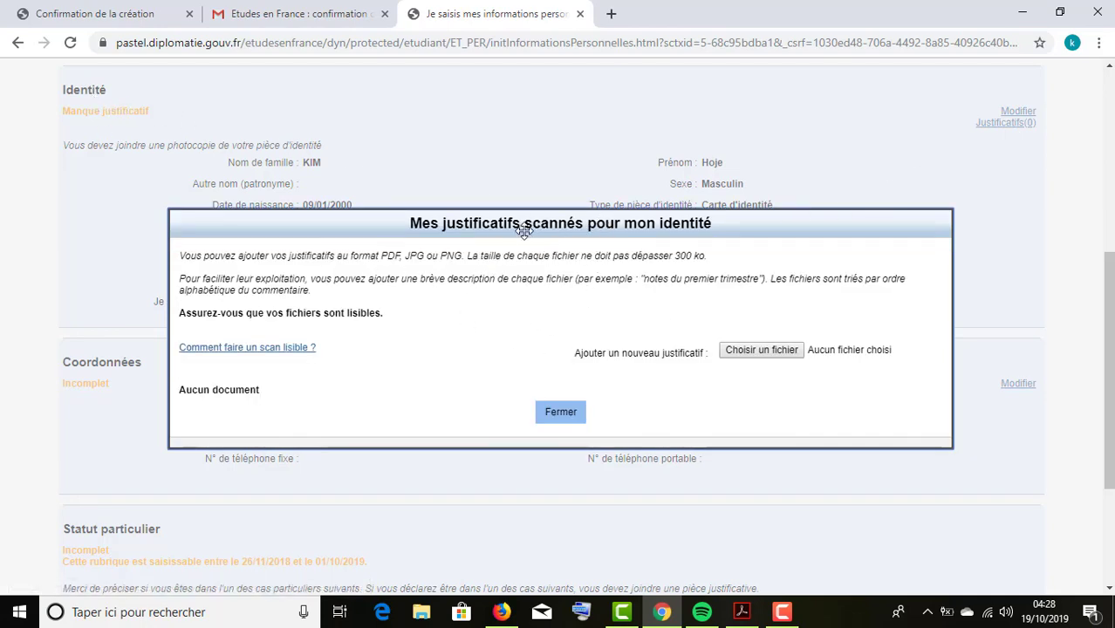
drag(516, 225, 504, 283)
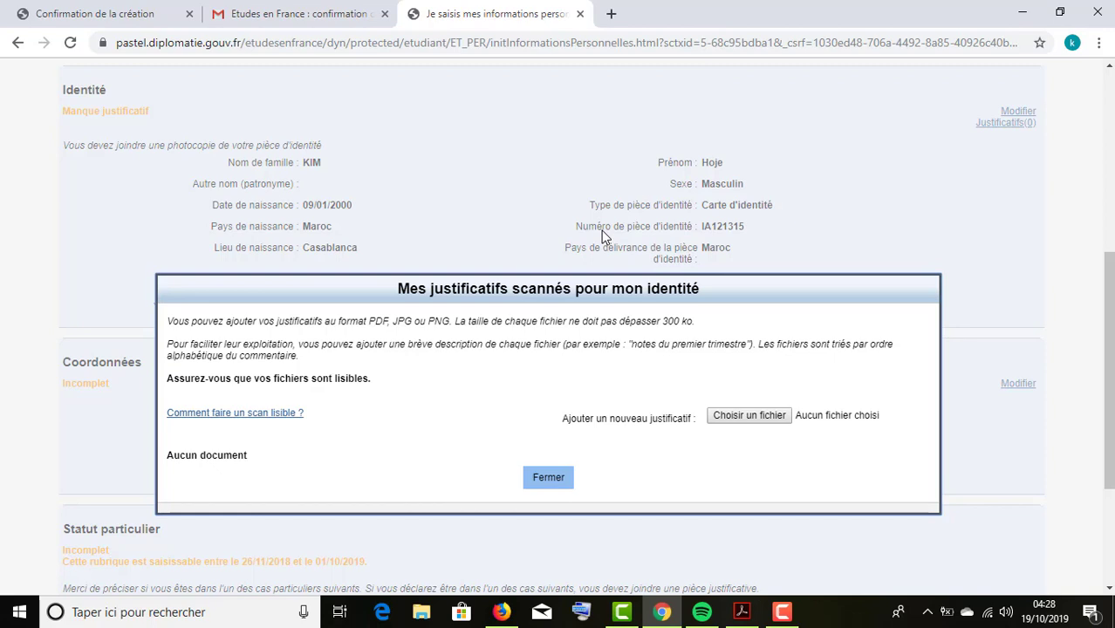
drag(607, 274, 621, 189)
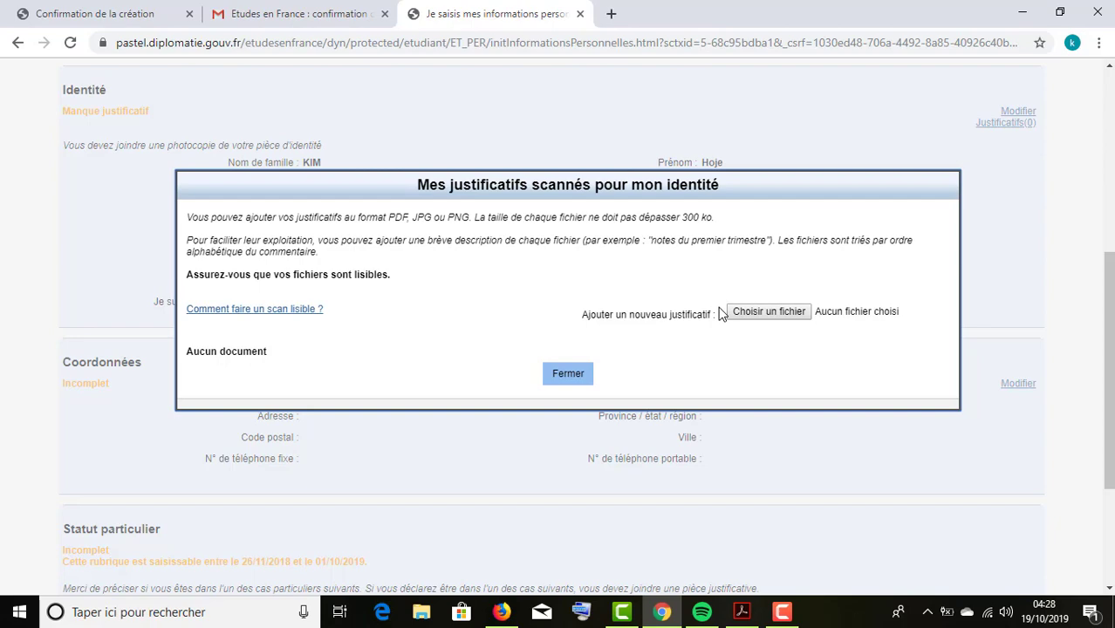
click(755, 312)
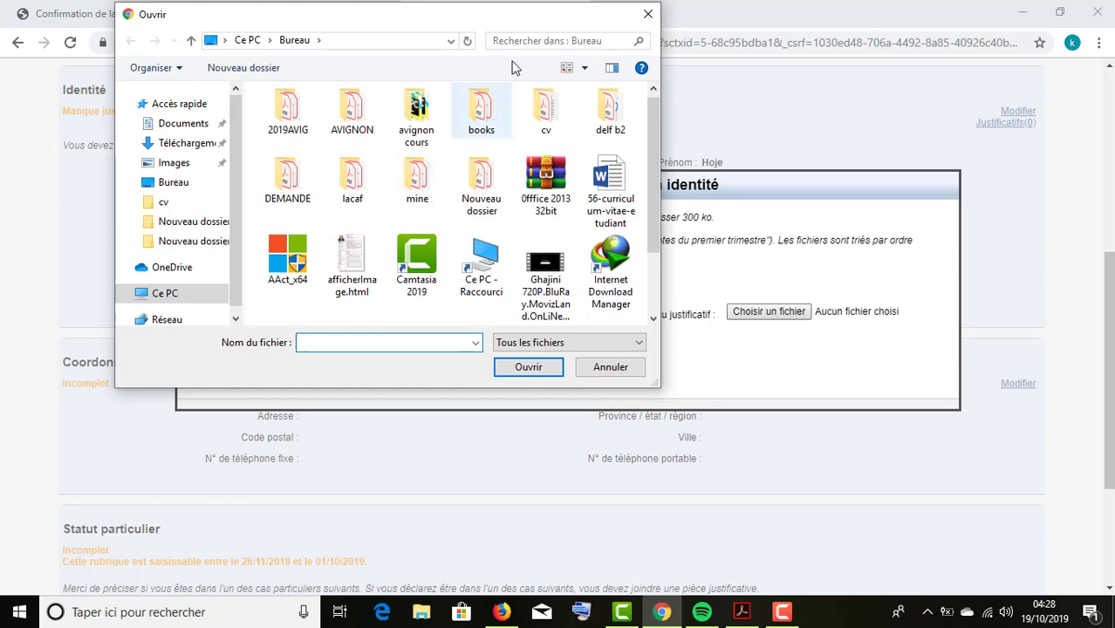
scroll(491, 234, down, 1)
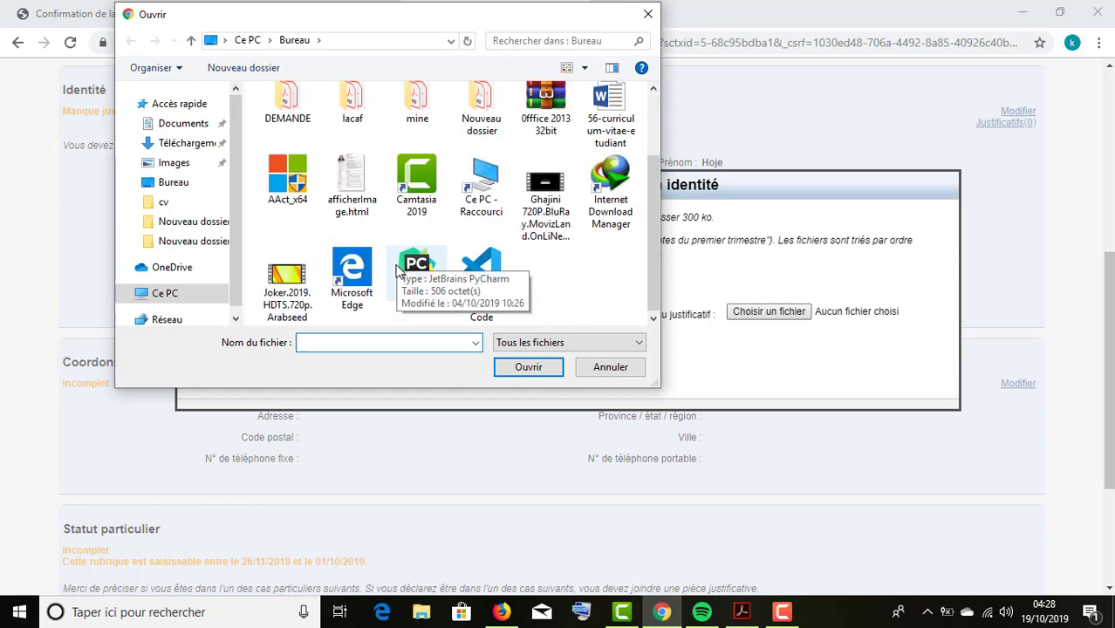
click(352, 185)
click(534, 369)
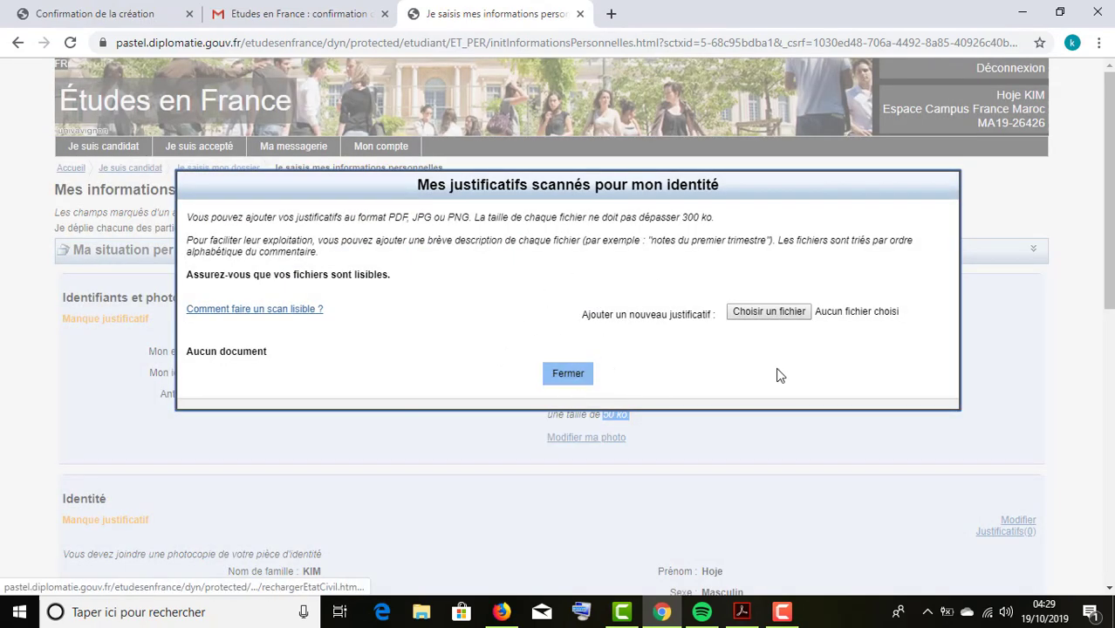
Close the dialog and reopen Justificatifs(1) to verify the one attached file.
click(575, 380)
scroll(747, 436, down, 4)
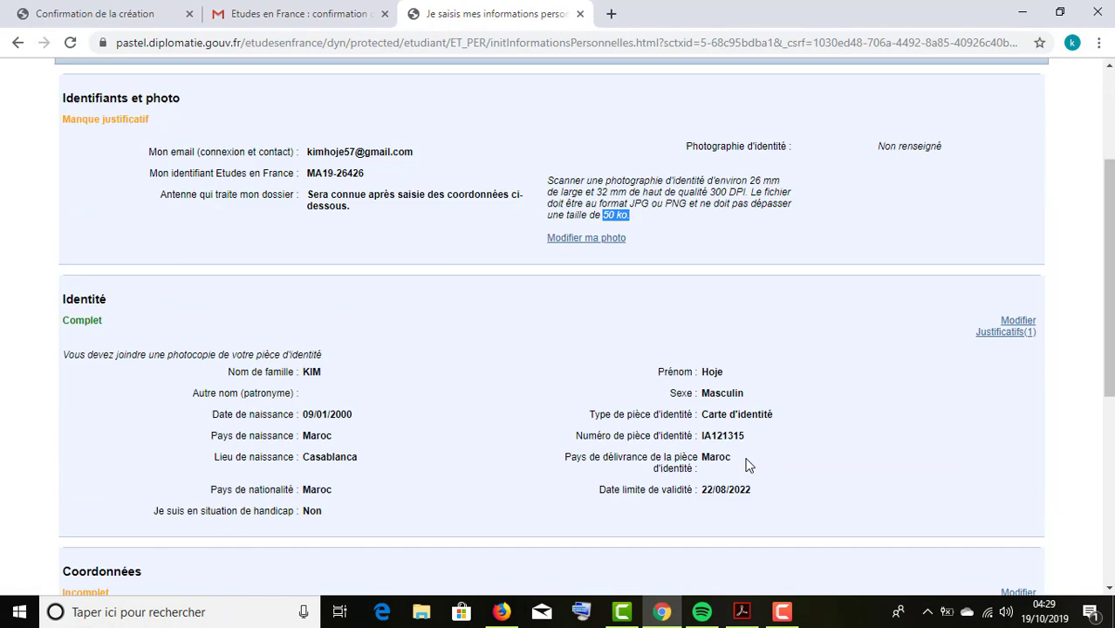
click(1012, 206)
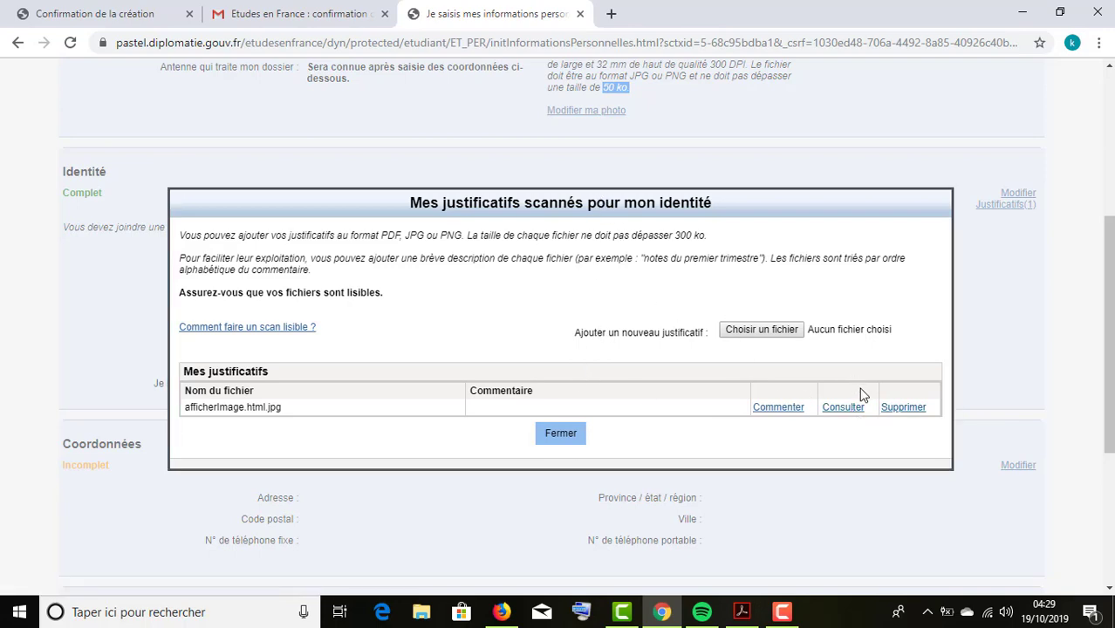
click(574, 436)
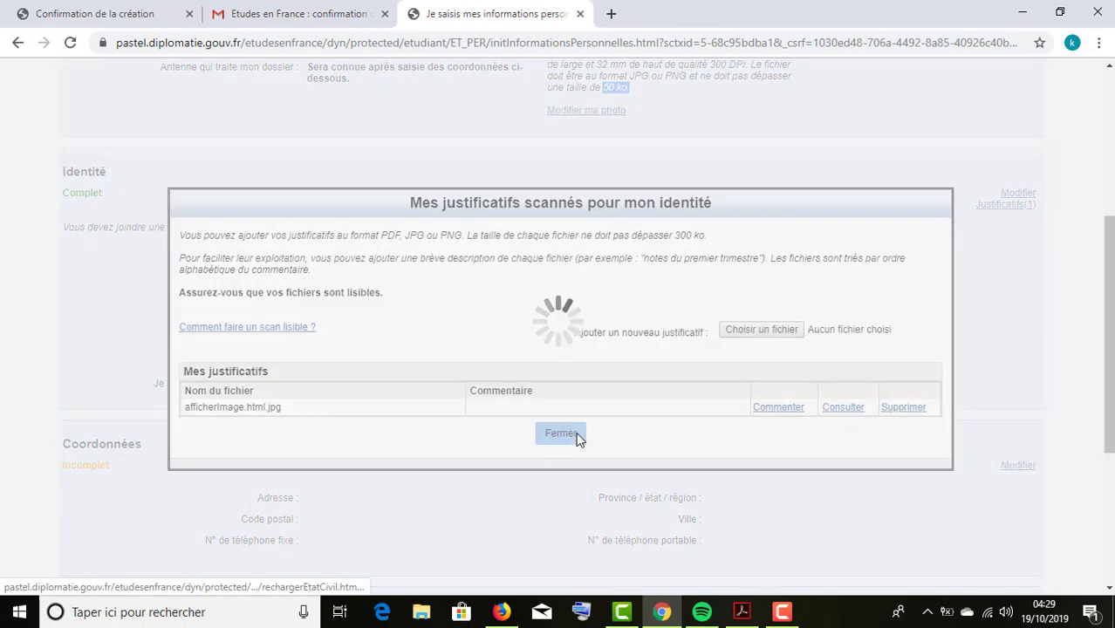
scroll(886, 321, down, 2)
scroll(131, 260, up, 3)
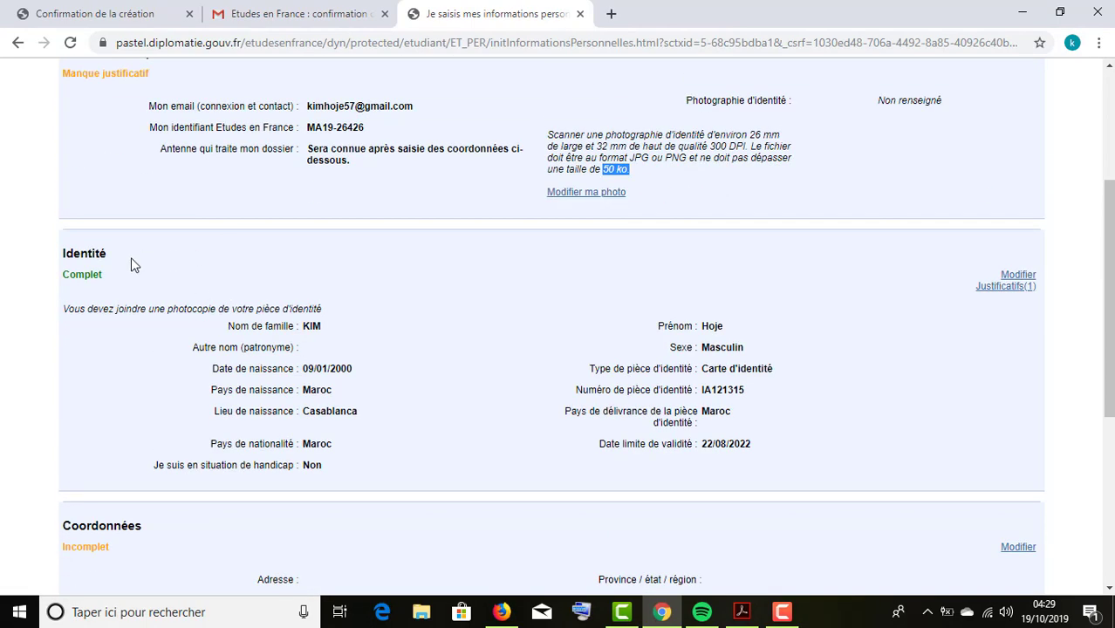
Open the Coordonnées form and enter the postal address, postal code and mobile number.
drag(69, 277, 114, 284)
click(87, 286)
scroll(90, 295, down, 3)
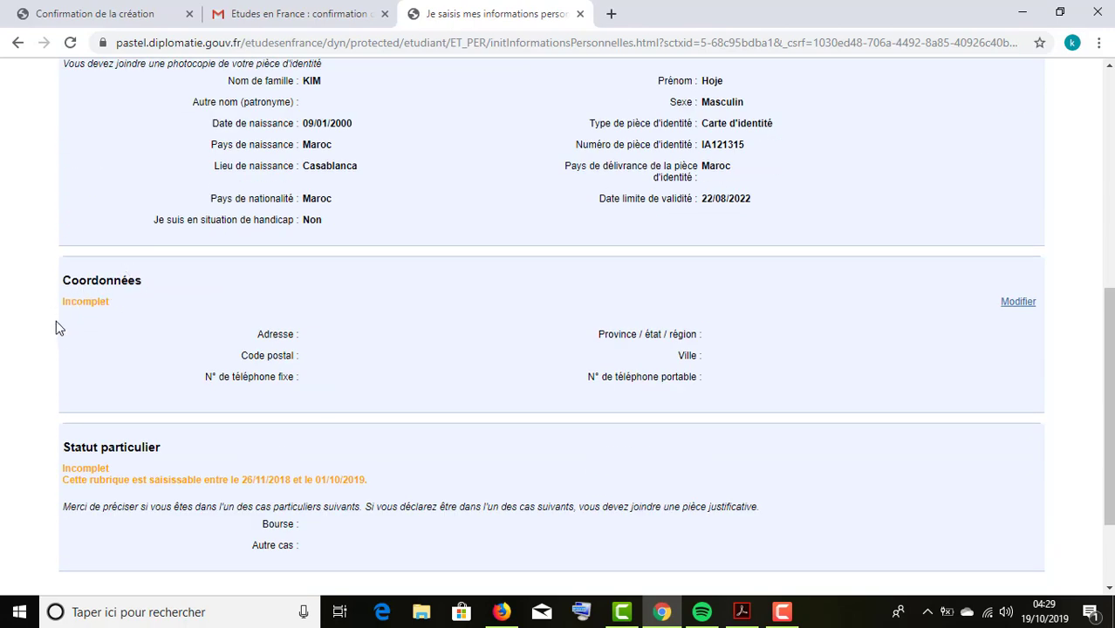
drag(60, 305, 112, 326)
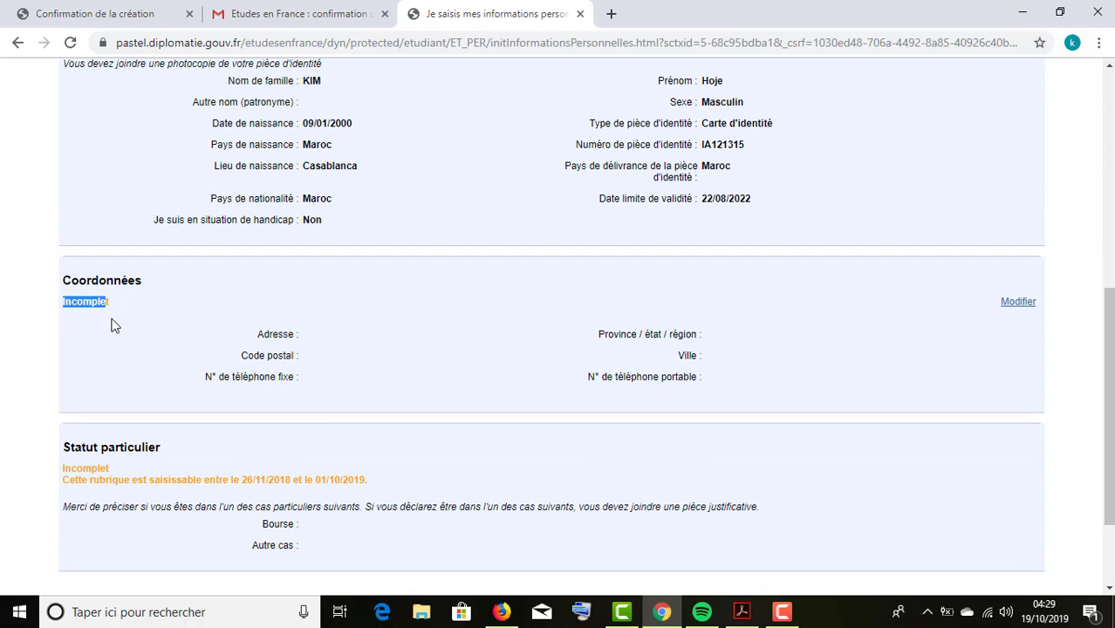
click(1015, 303)
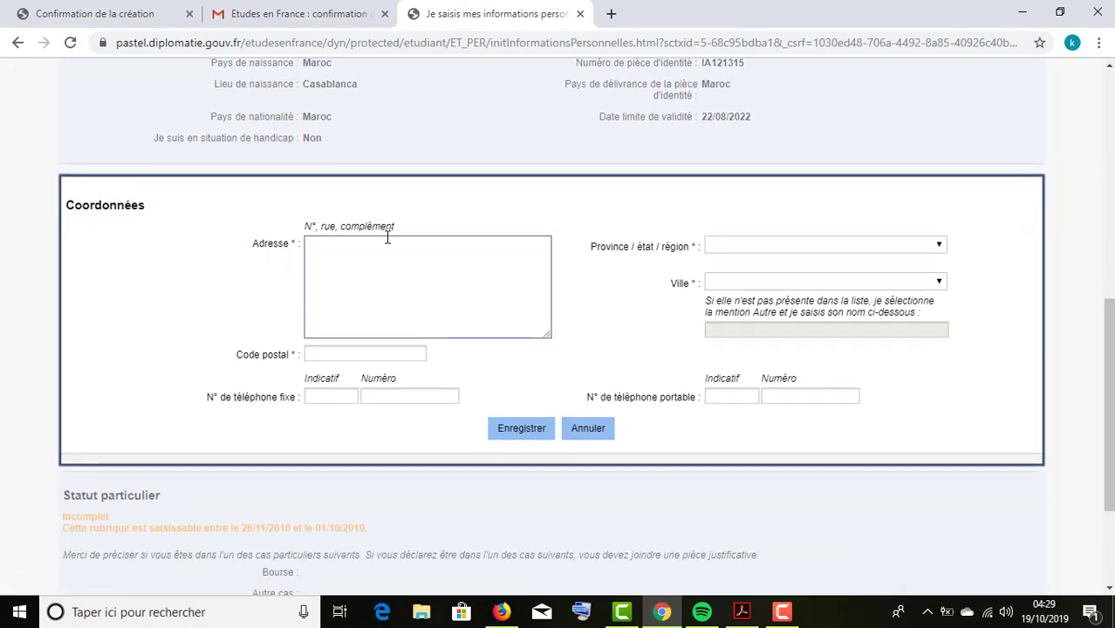
click(388, 245)
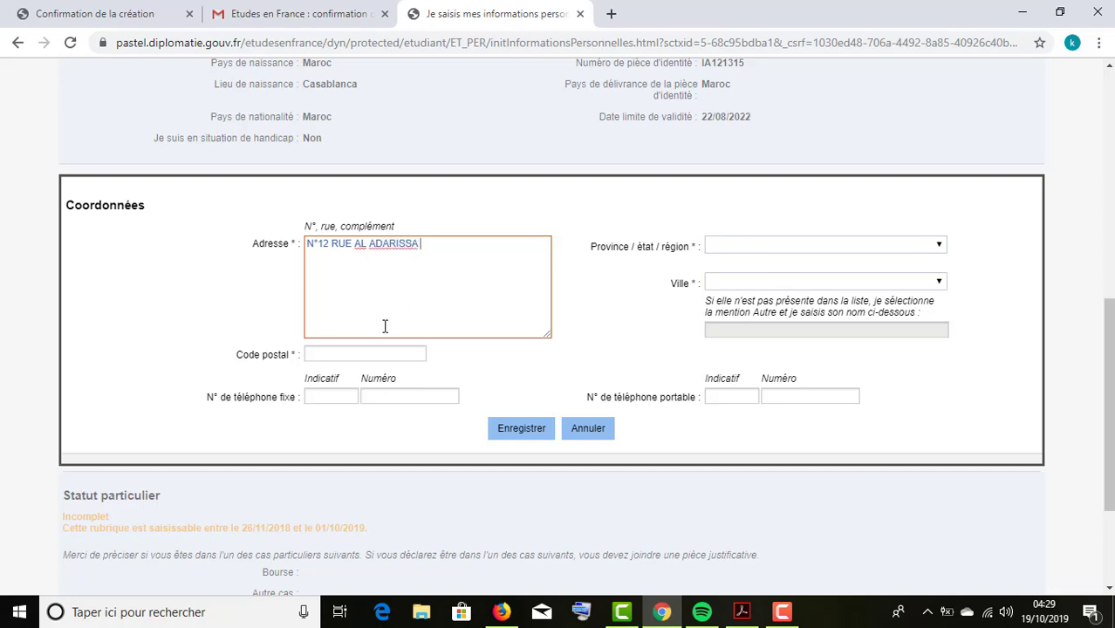
click(371, 356)
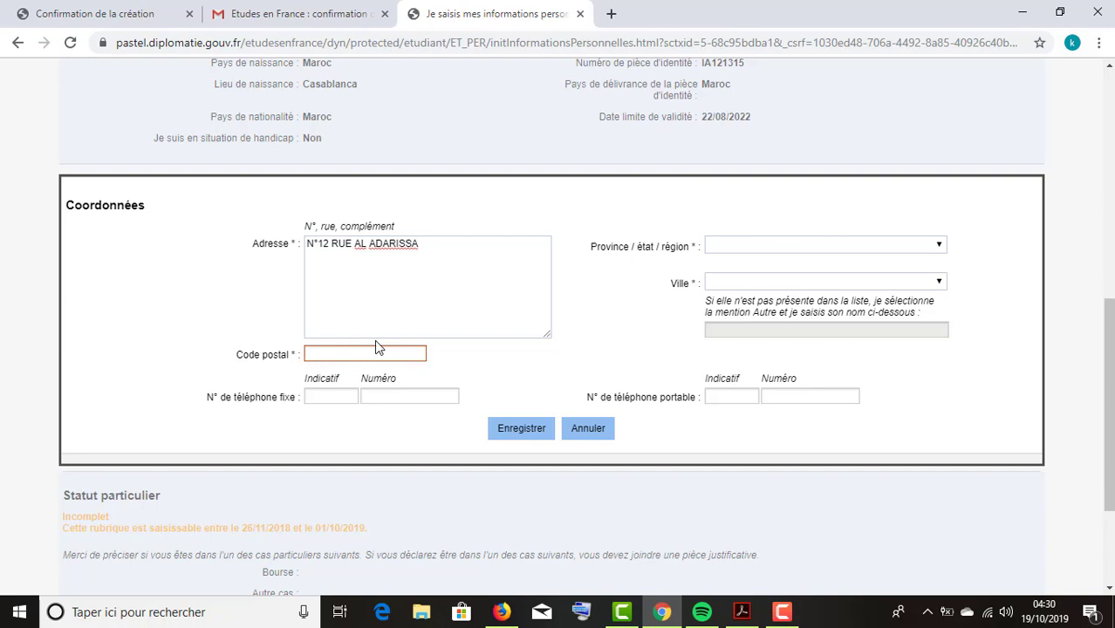
text(20000)
key(Tab)
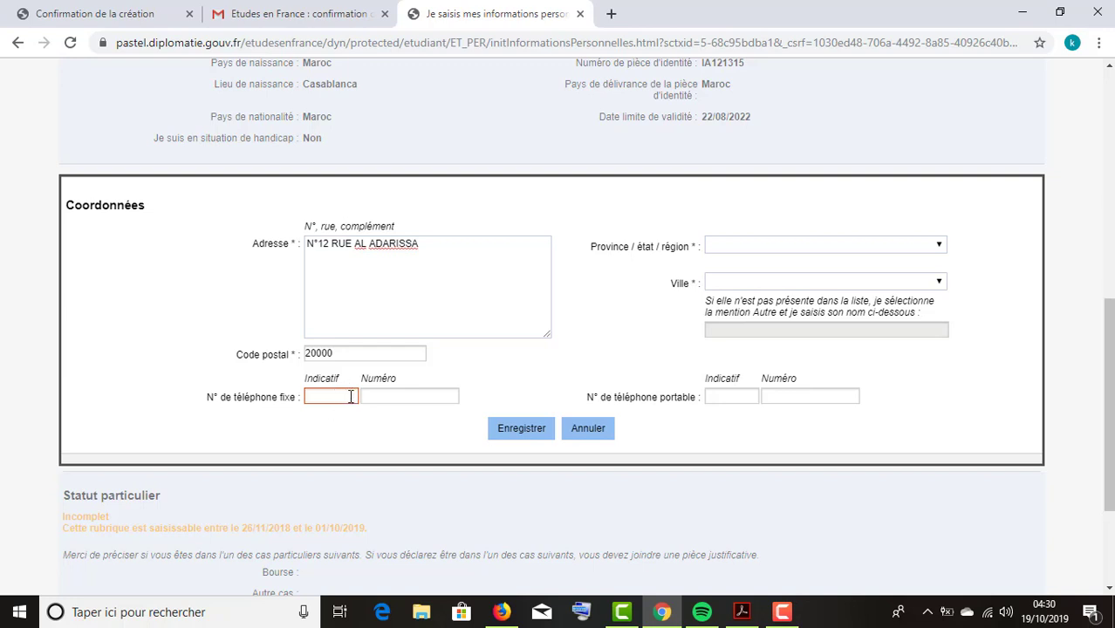
click(709, 398)
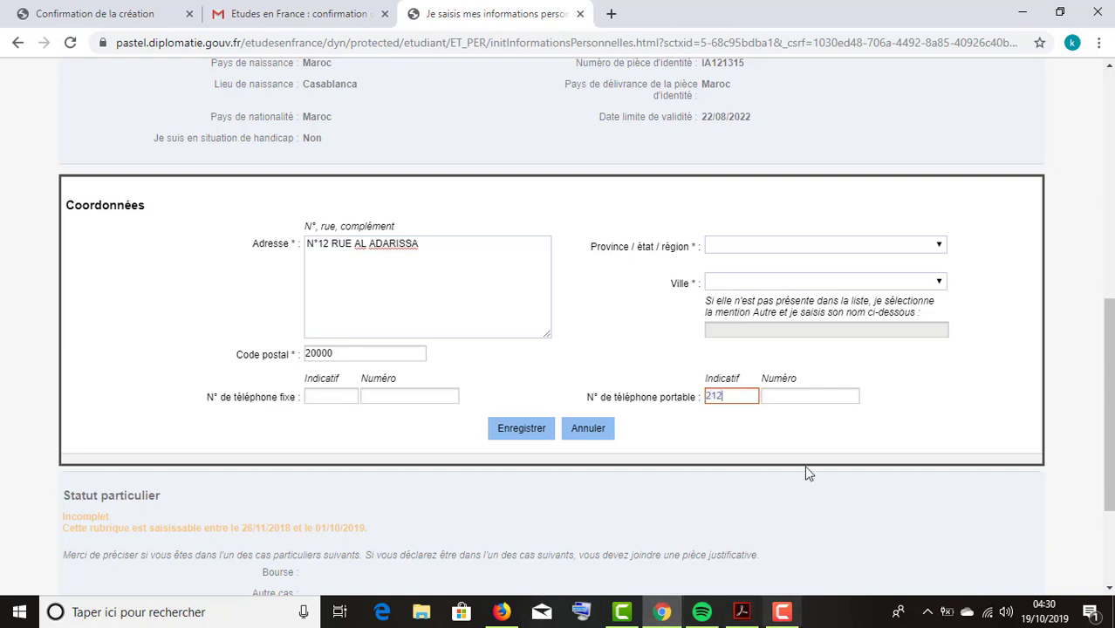
click(814, 393)
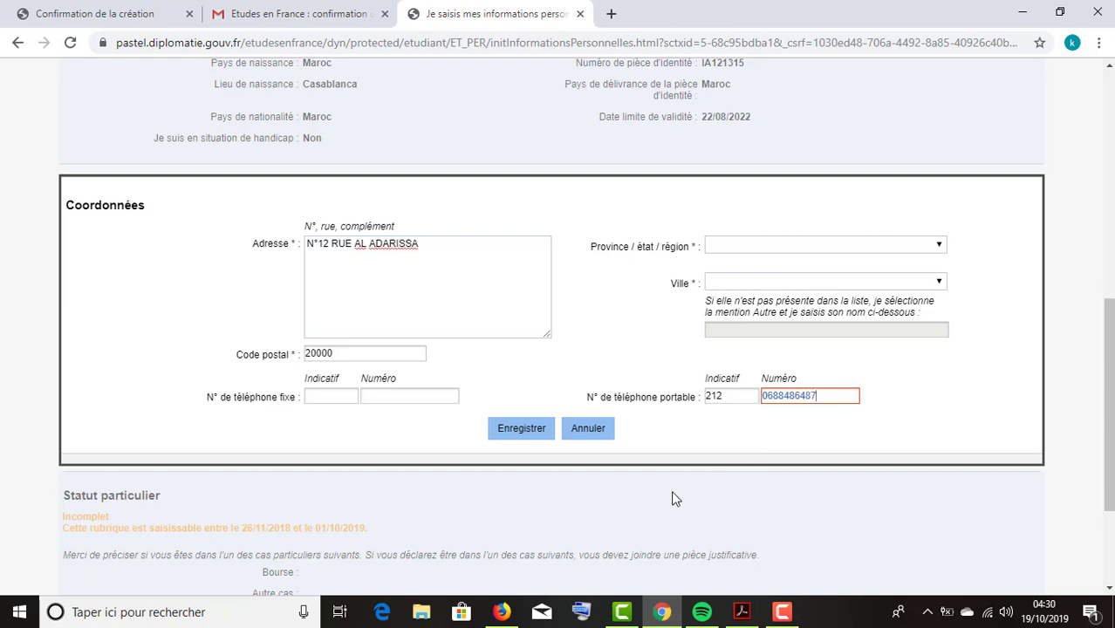
Set region to Région de Casablanca and city to Casablanca, then save the contact details.
click(763, 247)
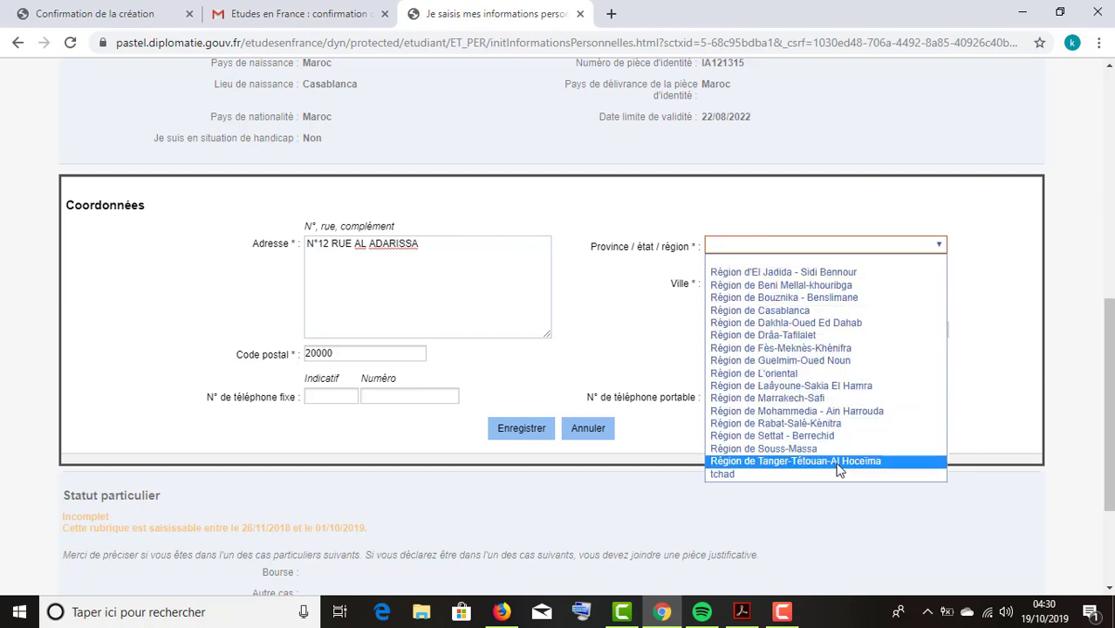
click(824, 310)
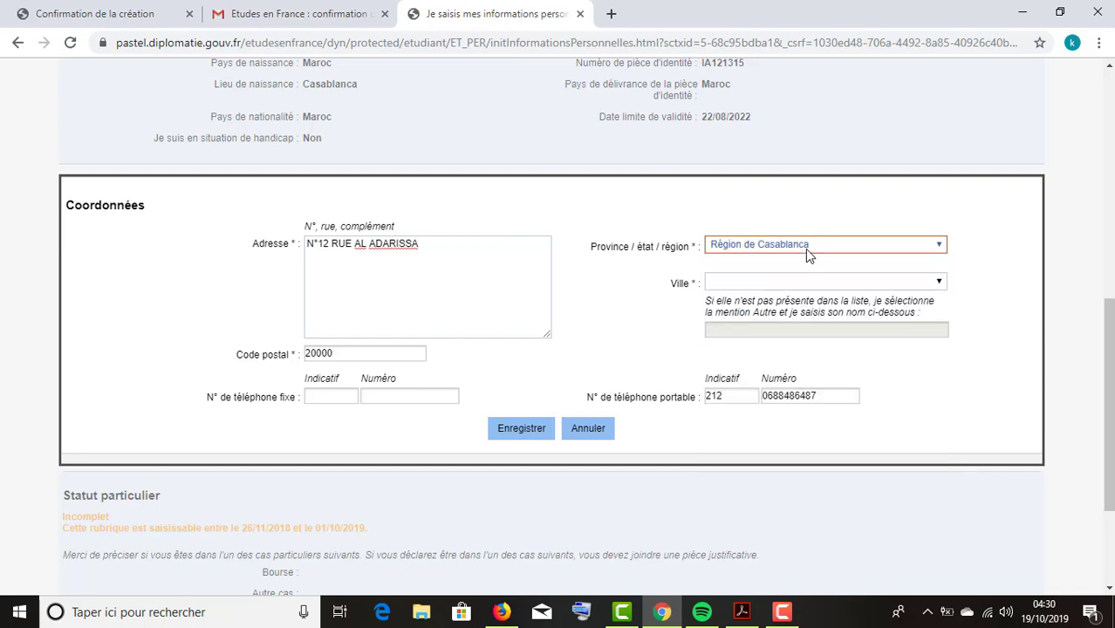
click(806, 247)
click(834, 312)
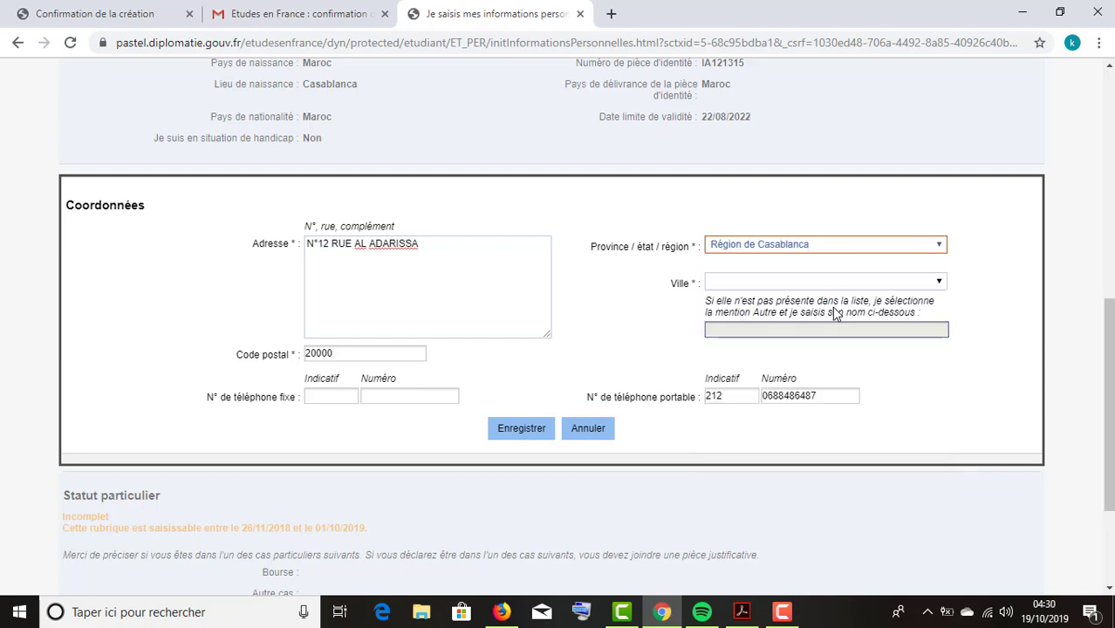
click(823, 281)
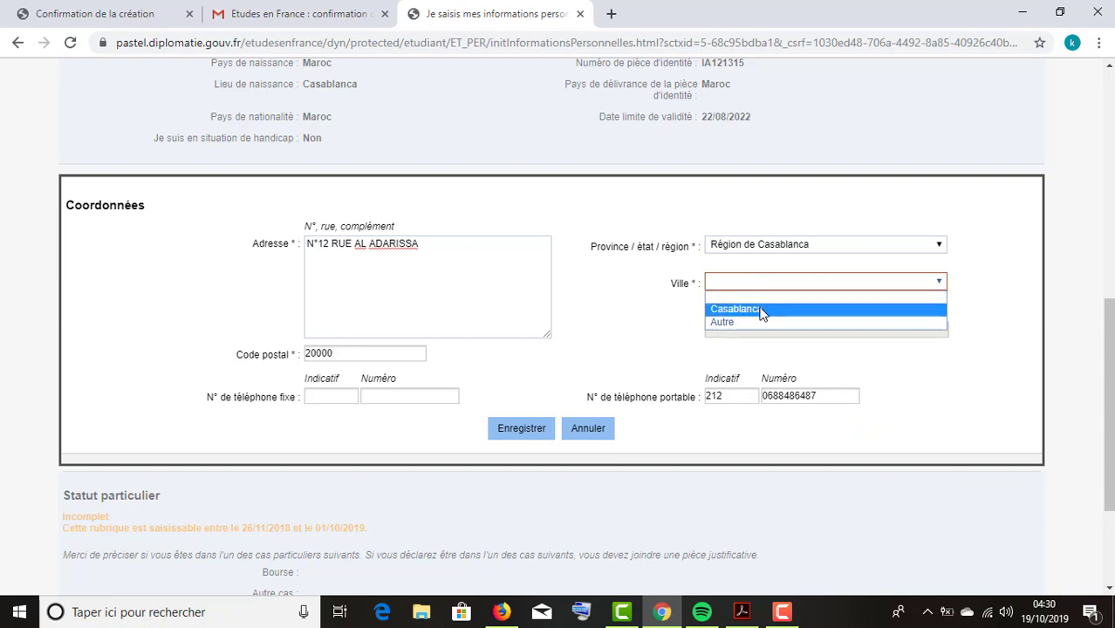
click(763, 309)
click(787, 284)
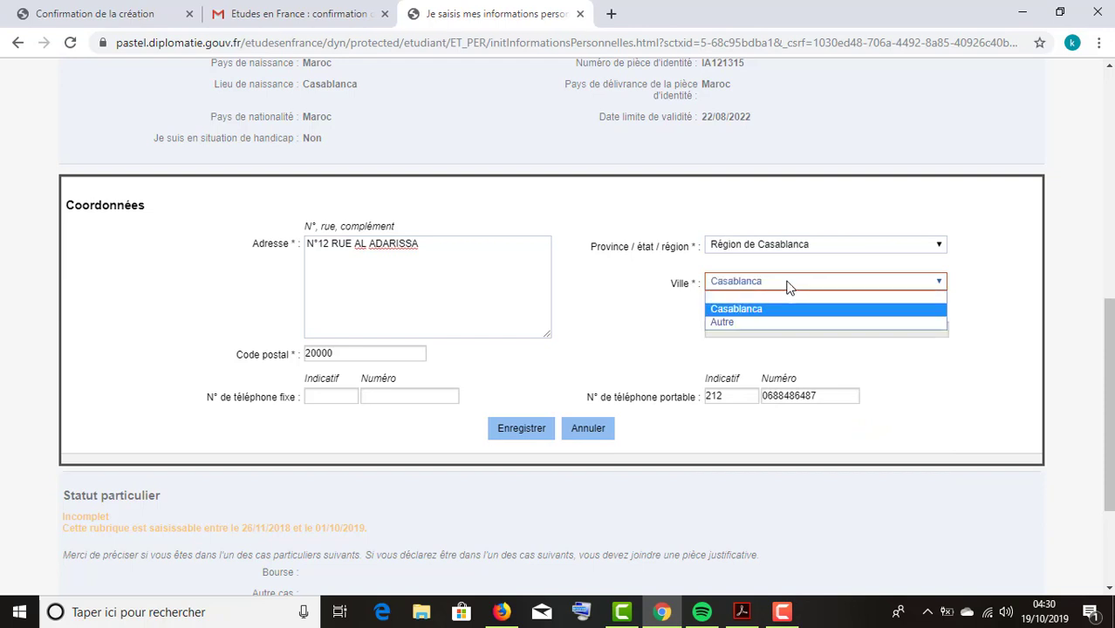
click(756, 322)
click(768, 332)
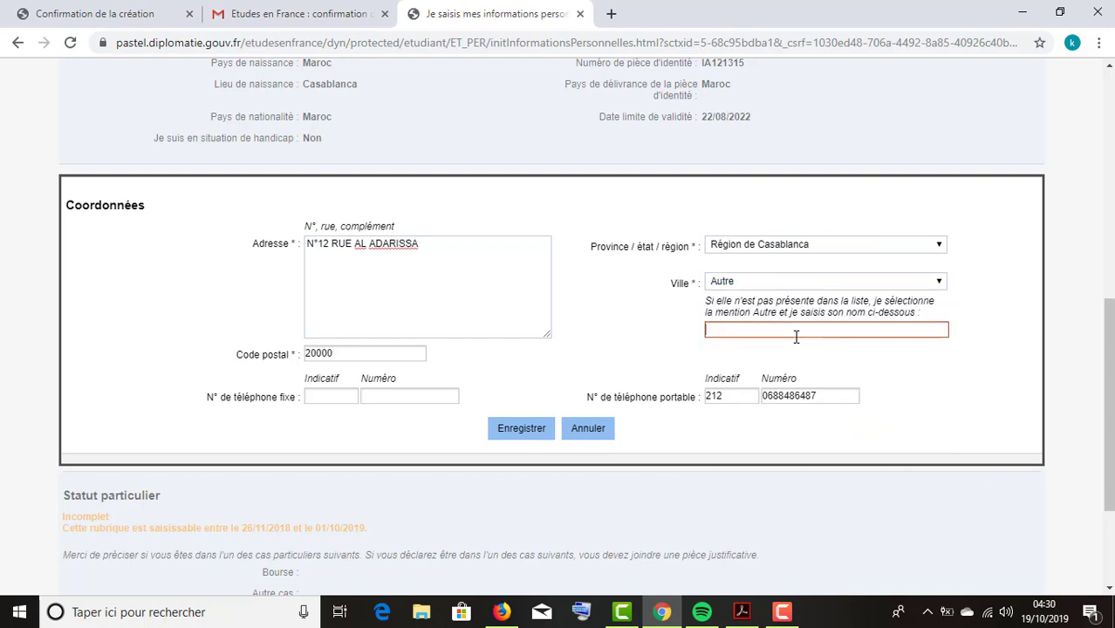
click(803, 281)
click(751, 307)
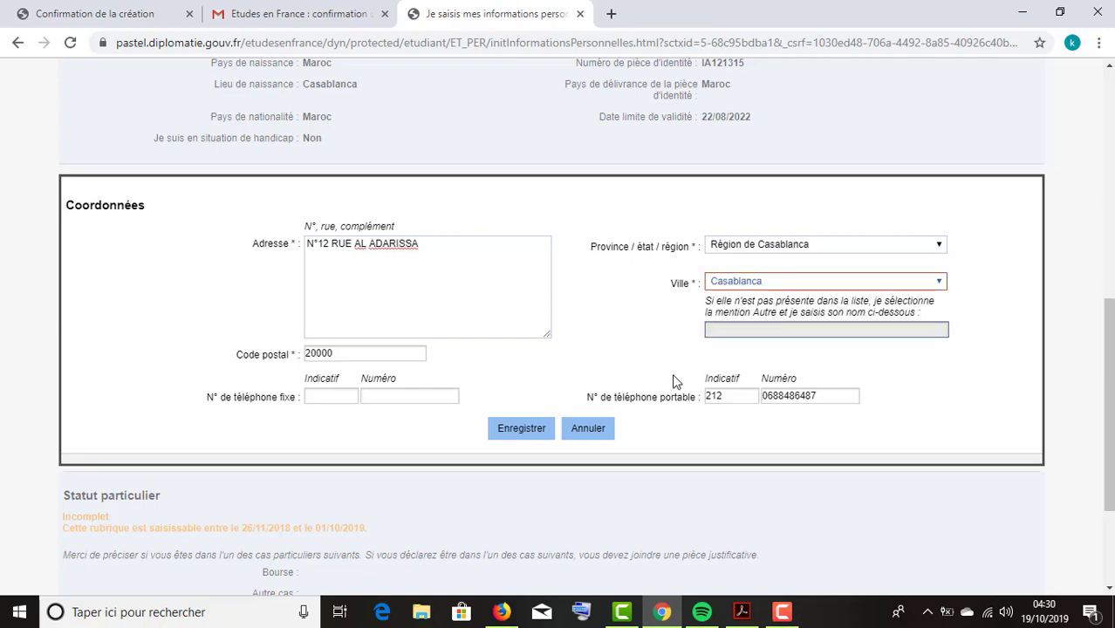
click(521, 428)
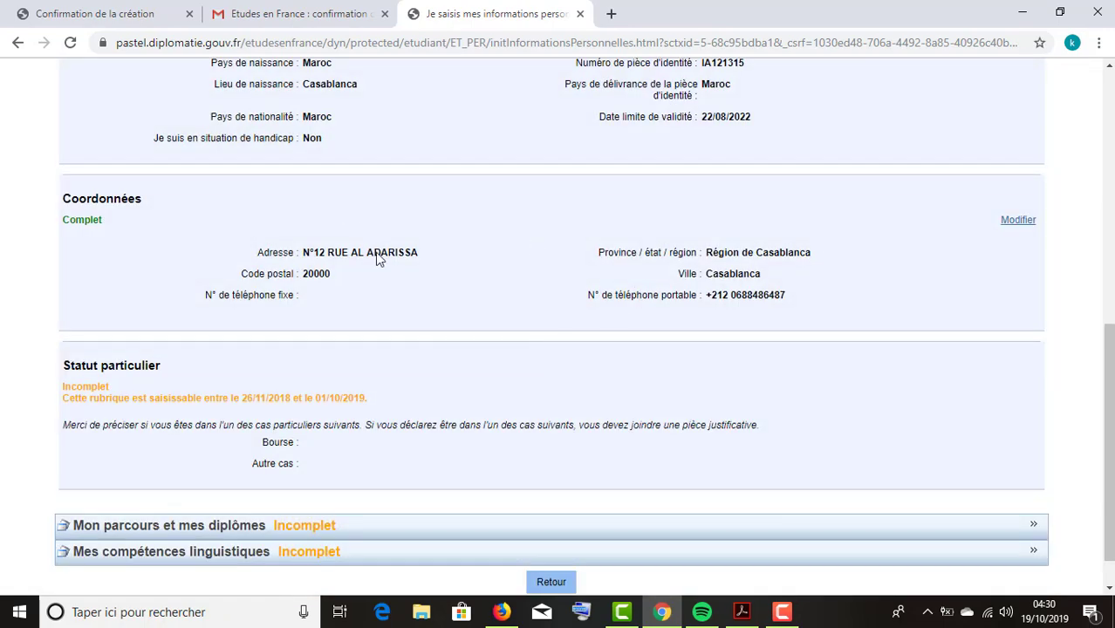
scroll(452, 357, up, 5)
scroll(521, 386, down, 5)
scroll(514, 314, up, 6)
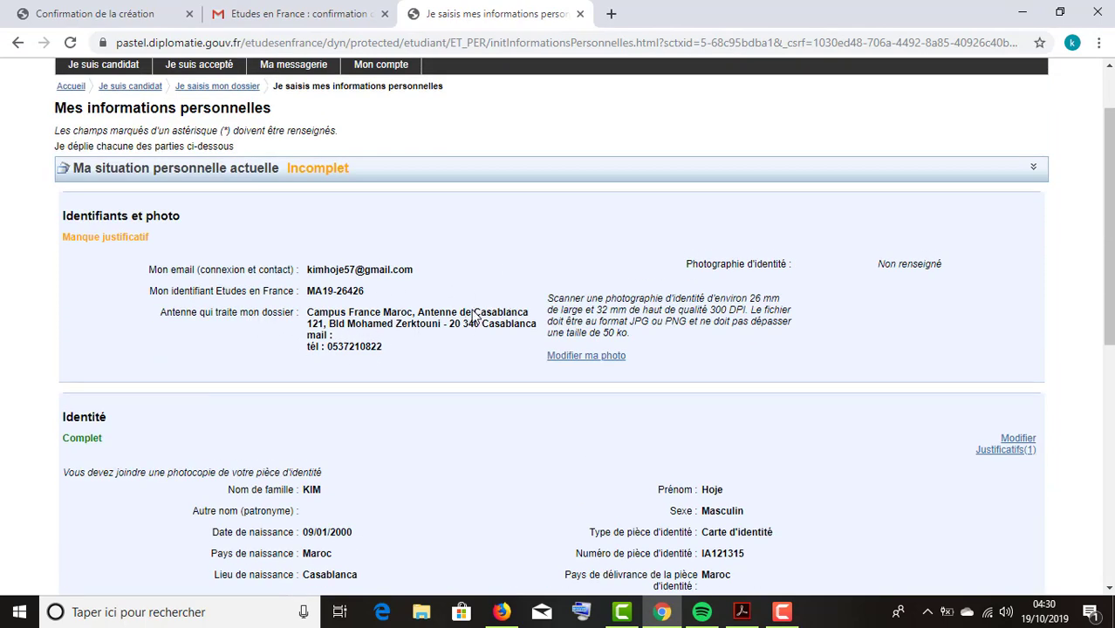
drag(475, 318, 523, 324)
click(383, 325)
drag(307, 329, 342, 345)
click(336, 350)
double_click(336, 350)
click(367, 347)
scroll(498, 313, down, 6)
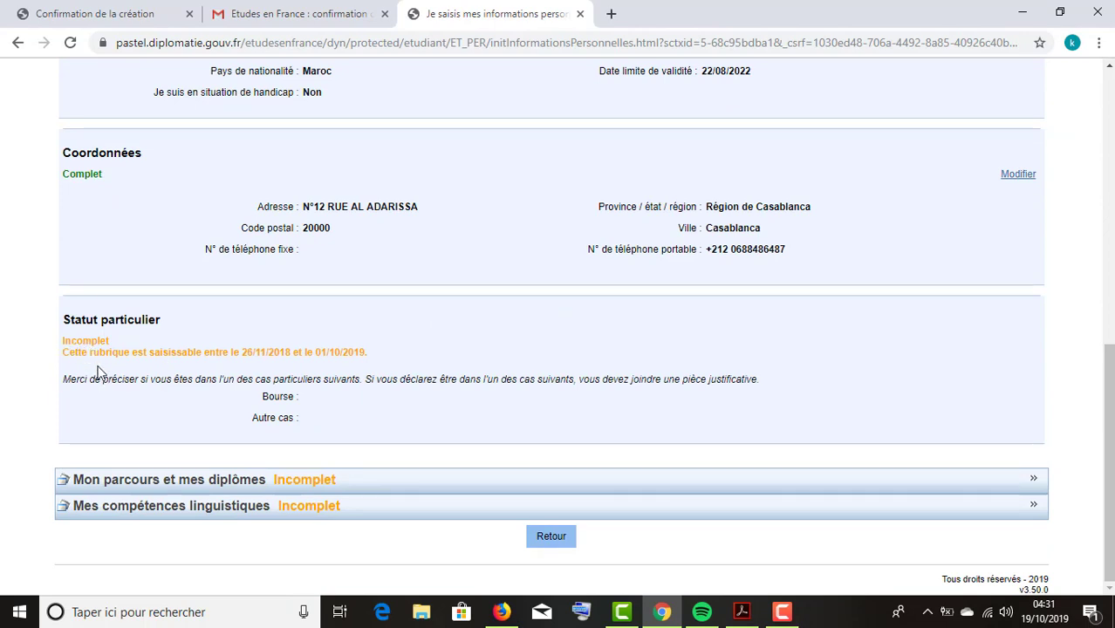
drag(90, 356, 256, 364)
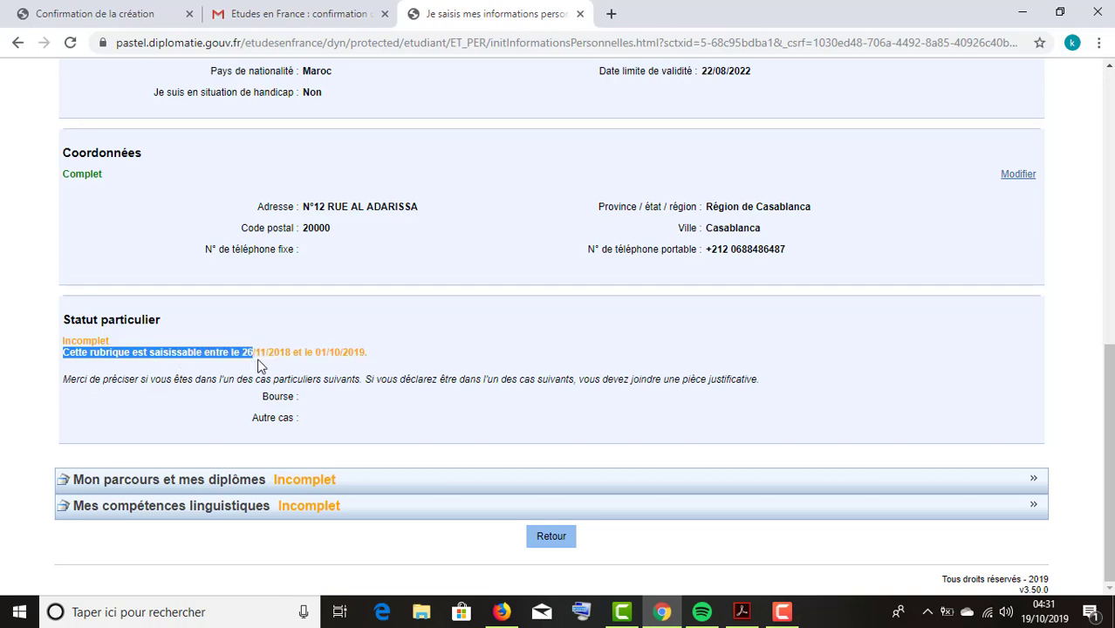
click(260, 357)
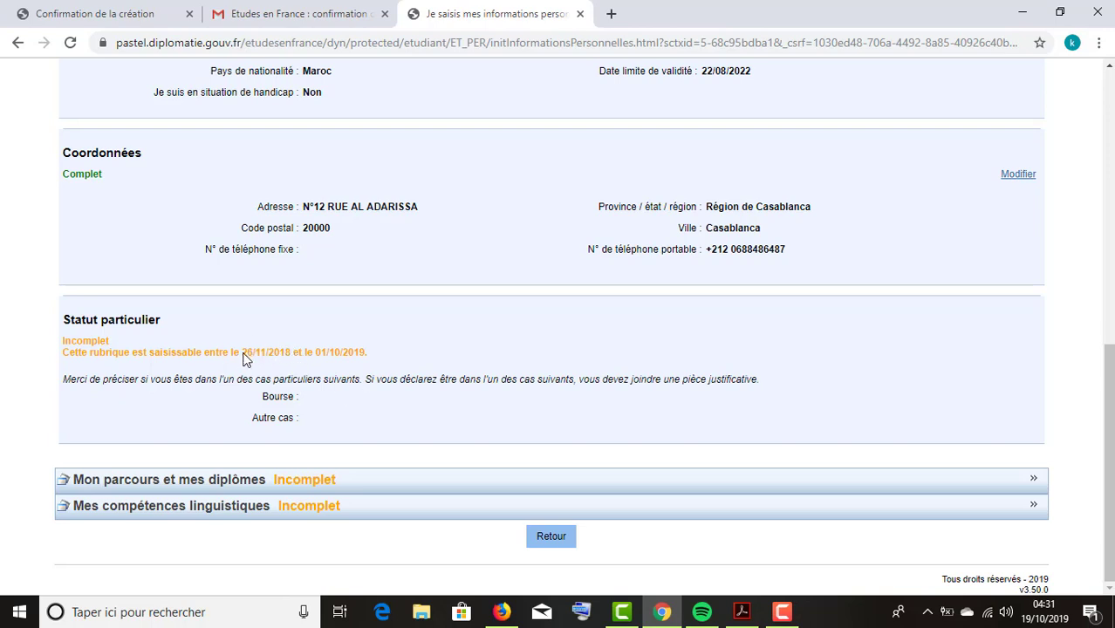
drag(244, 358, 370, 357)
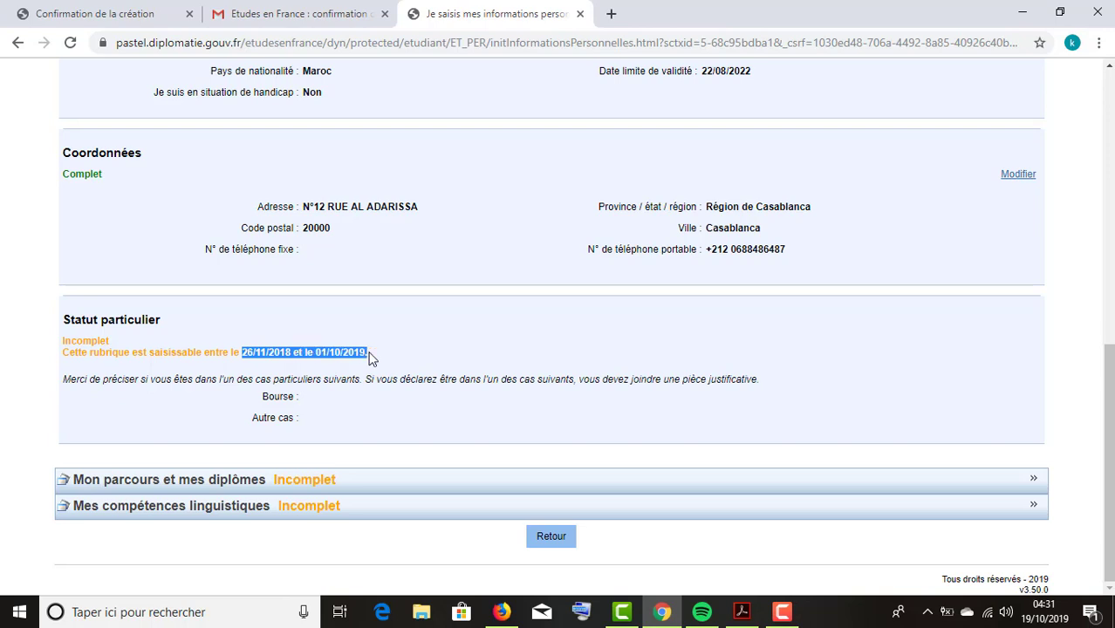
click(279, 374)
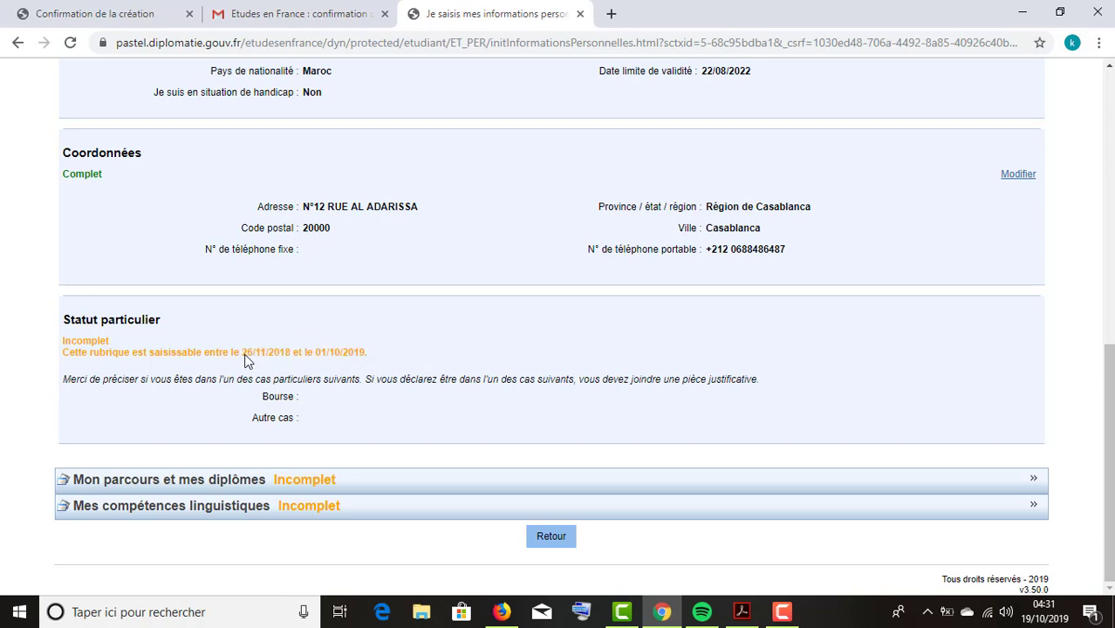
drag(245, 358, 366, 360)
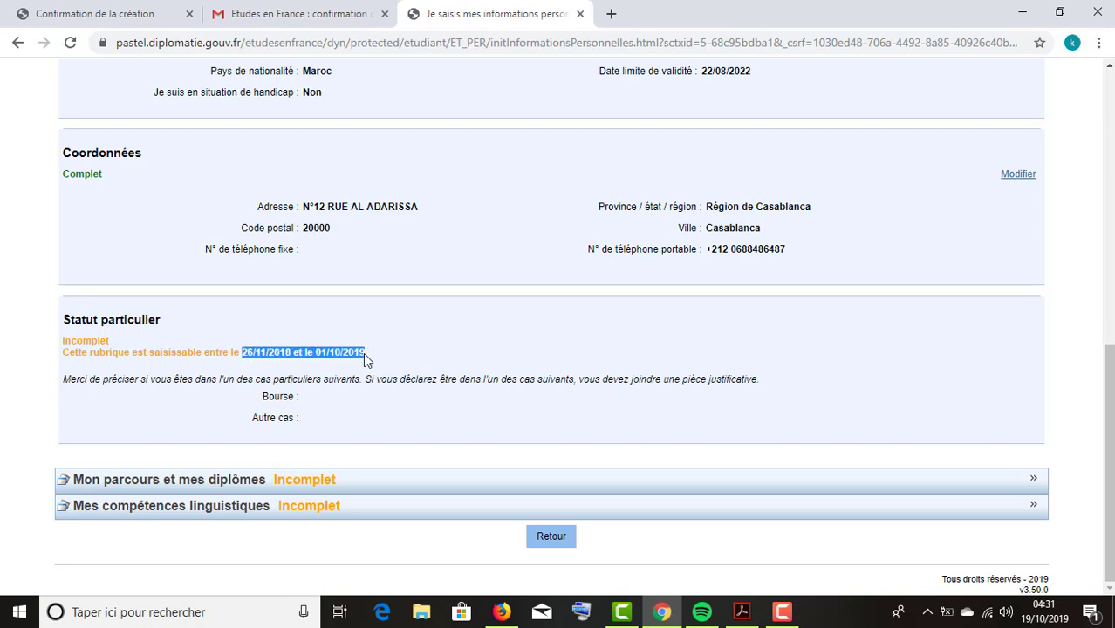
click(266, 363)
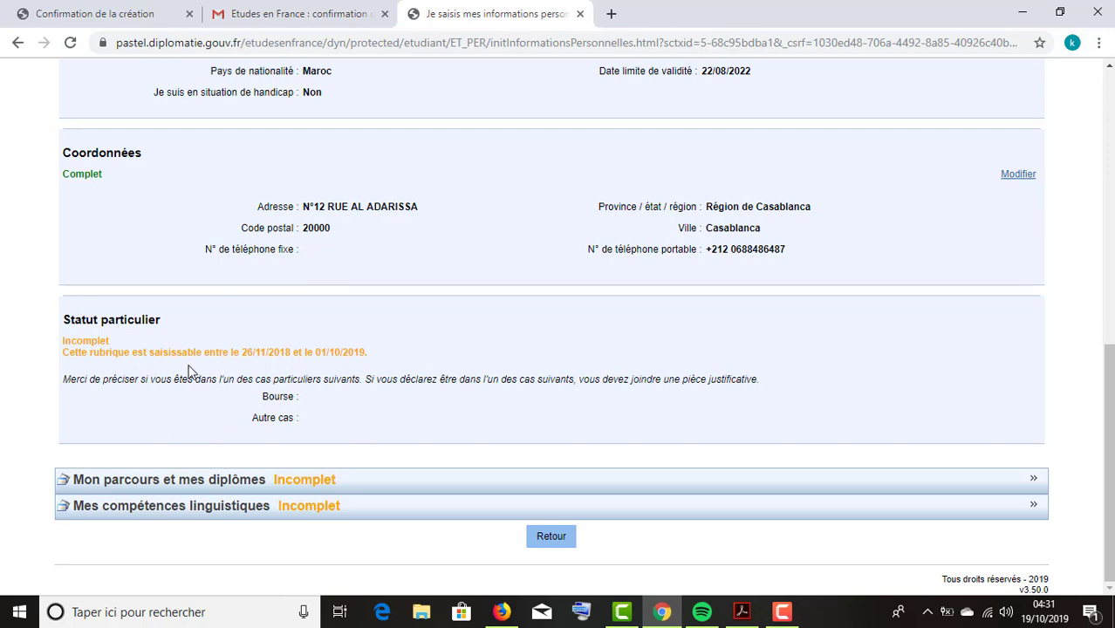
mouse_move(272, 398)
mouse_down()
mouse_move(289, 400)
mouse_move(249, 398)
mouse_move(260, 401)
mouse_up()
click(227, 385)
scroll(356, 387, up, 7)
scroll(199, 488, down, 4)
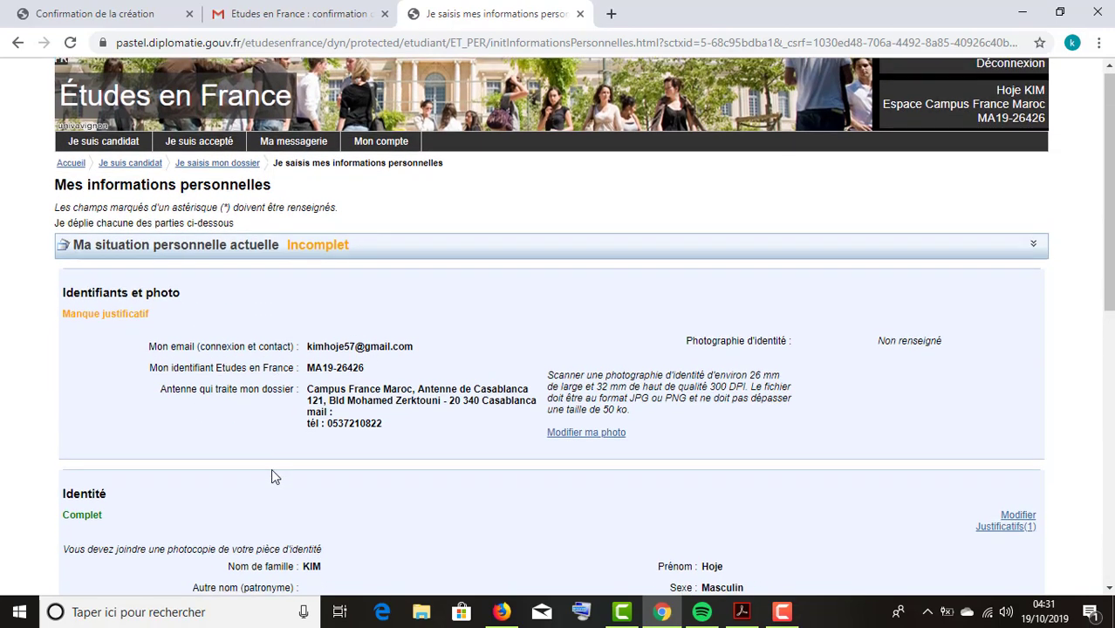
Collapse the personal situation section and expand the studies section, reviewing its file requirements.
scroll(134, 510, down, 3)
click(144, 497)
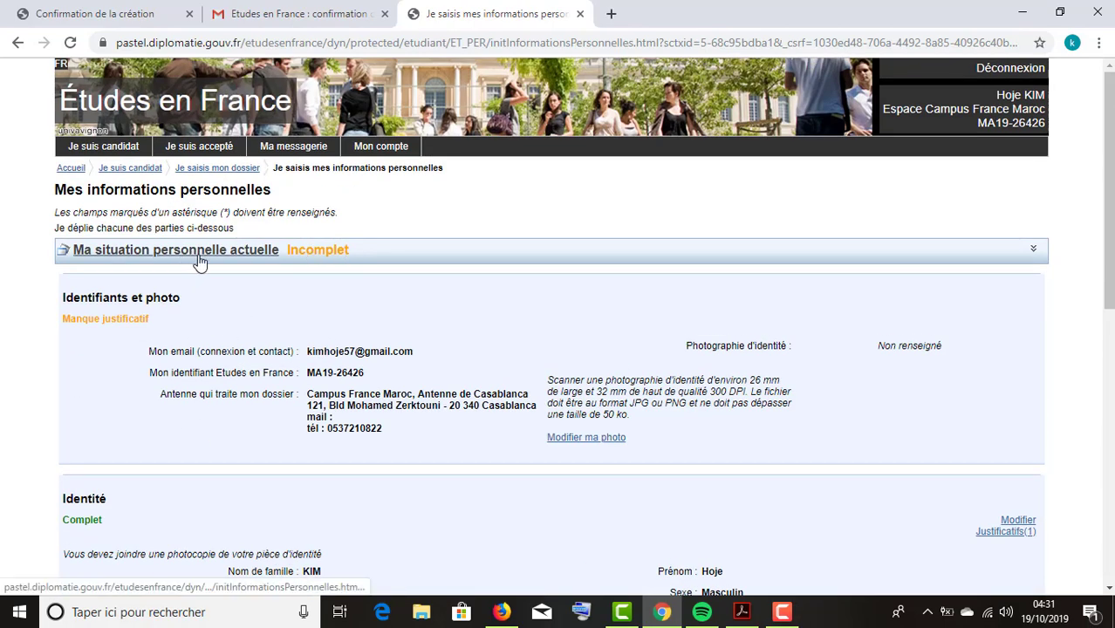
click(218, 259)
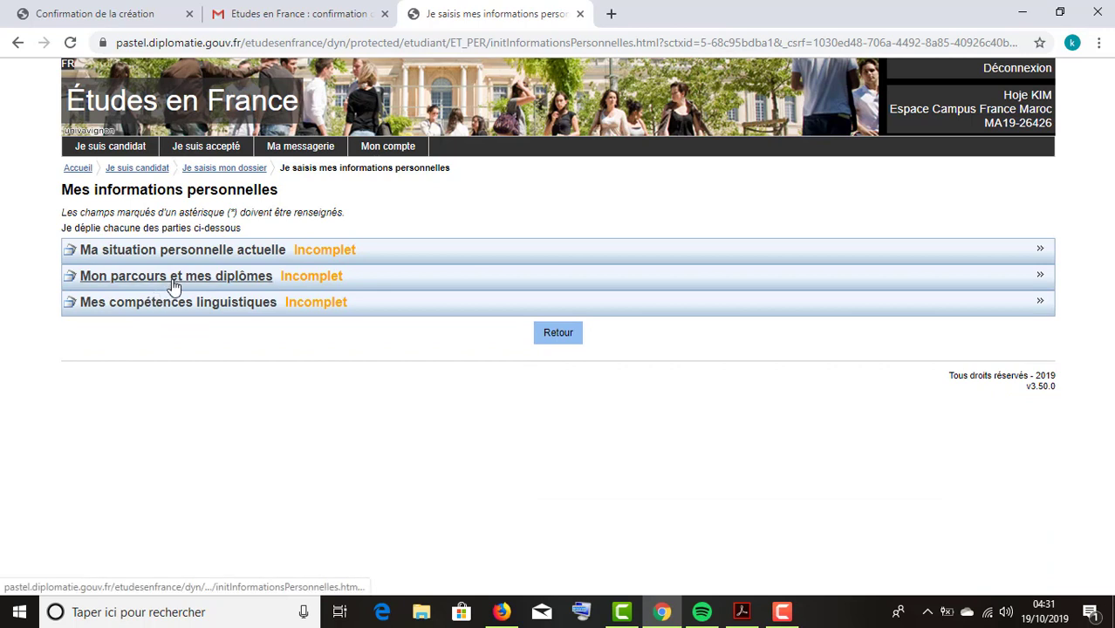
click(183, 279)
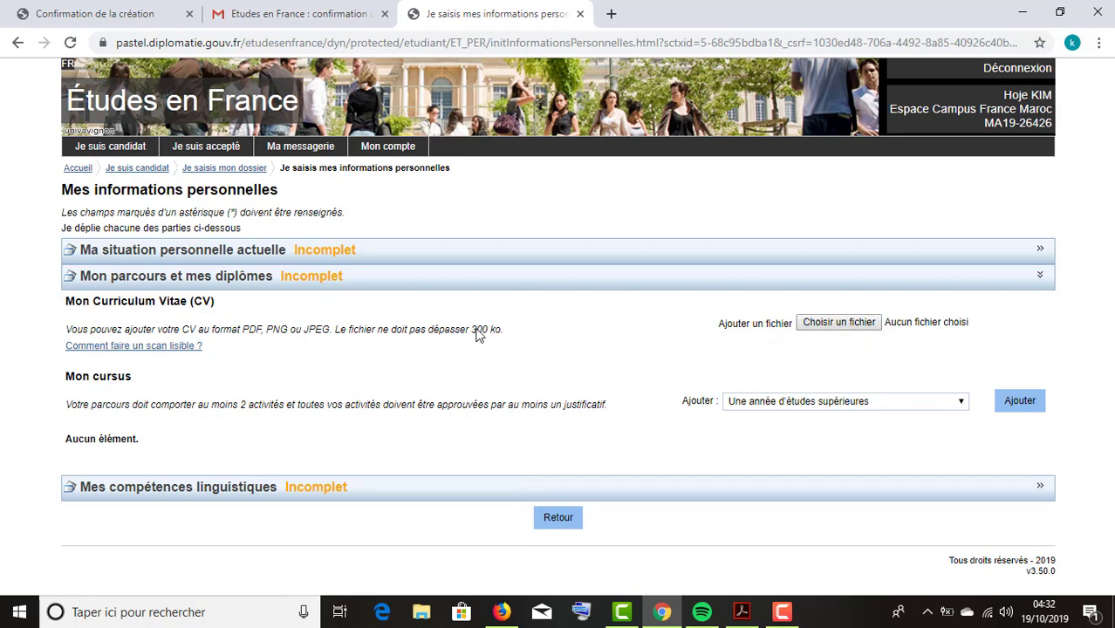
drag(472, 337, 508, 339)
double_click(248, 332)
drag(268, 338, 329, 341)
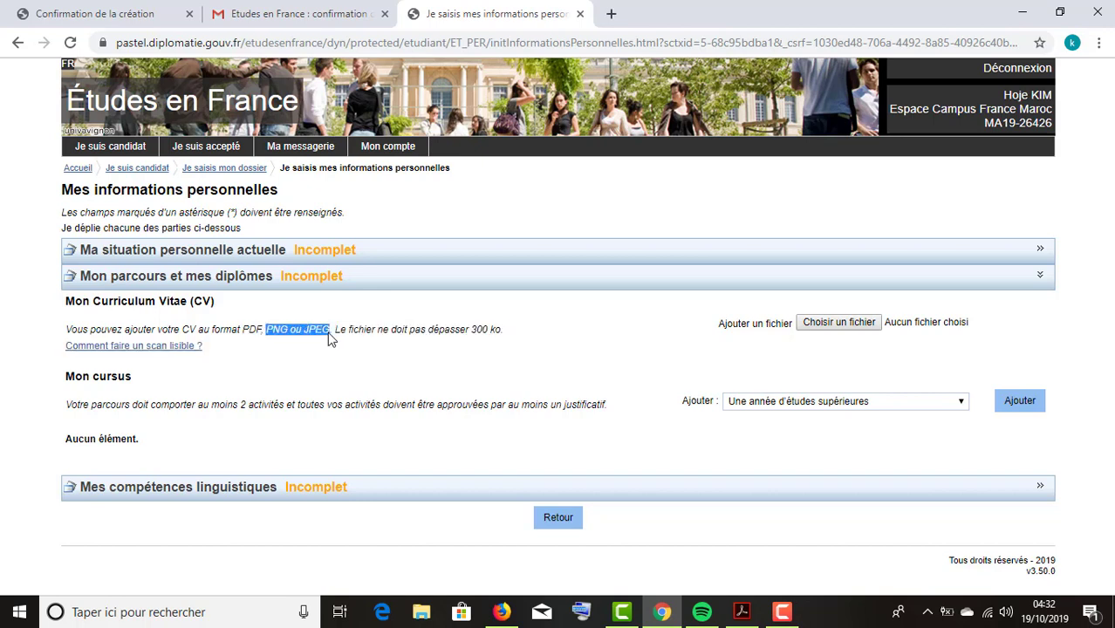
click(329, 341)
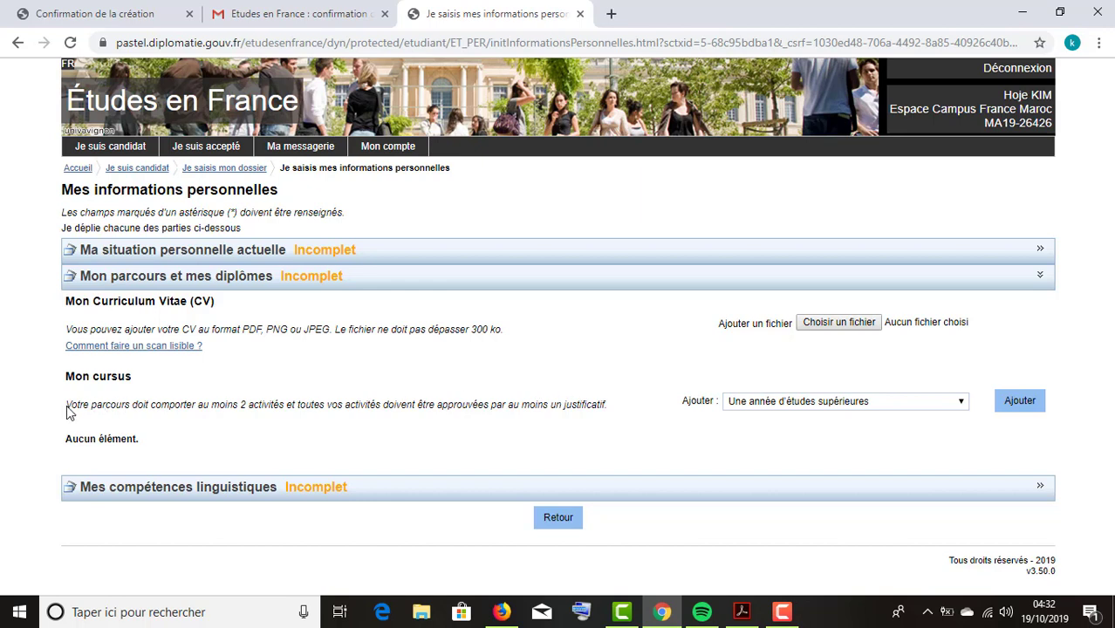
drag(89, 406, 267, 412)
click(350, 401)
Choose 'Une année de lycée' in the Mon cursus activity list.
click(801, 404)
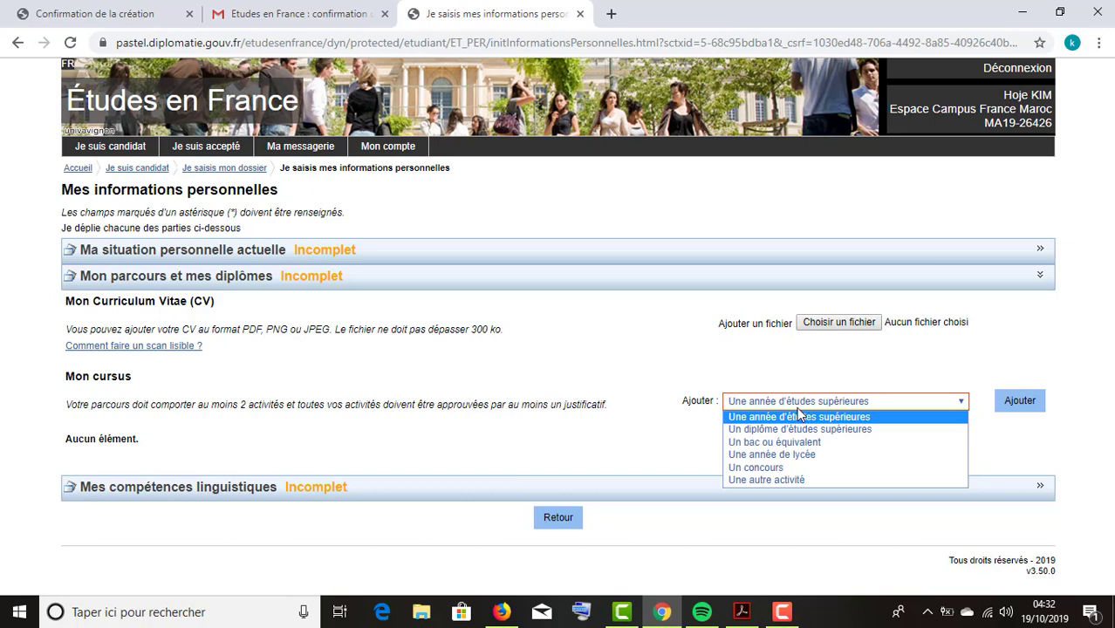
click(788, 400)
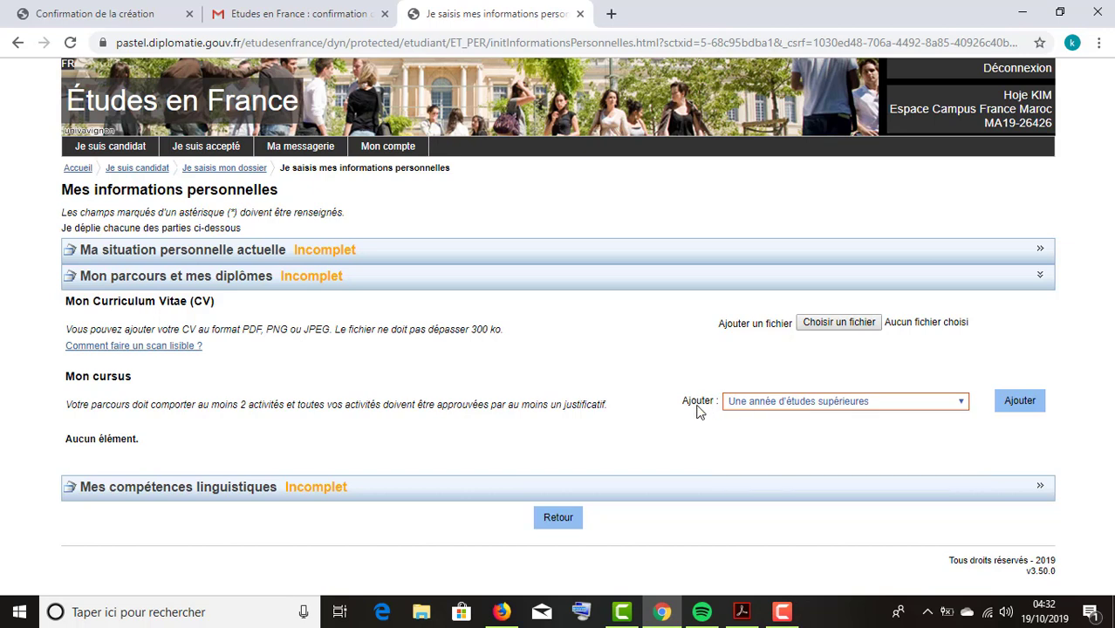
click(756, 403)
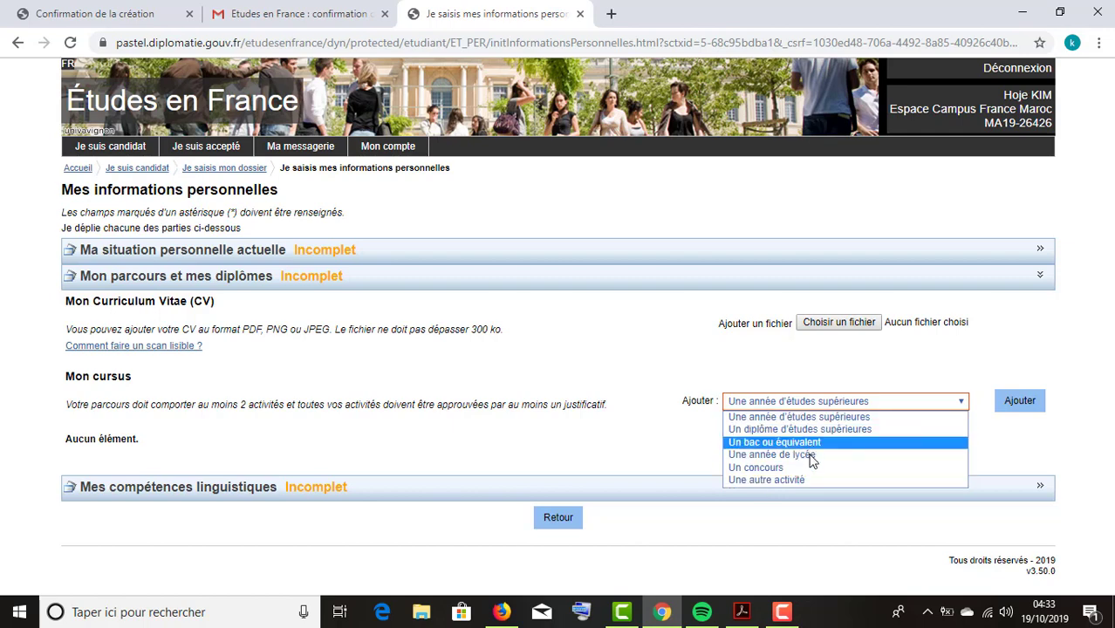
click(802, 456)
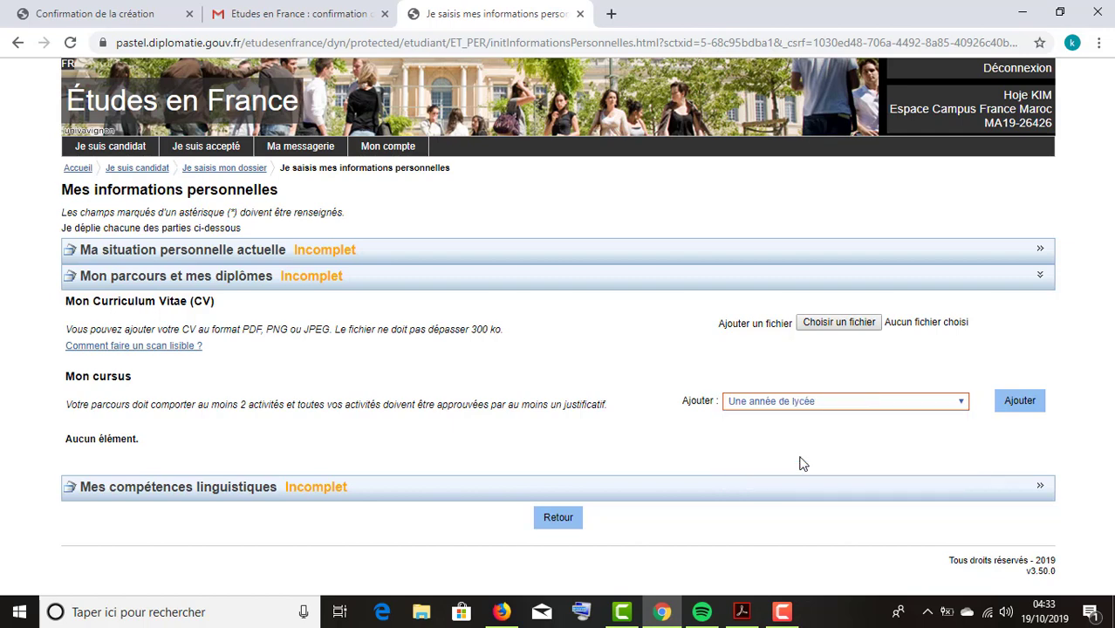
Add a high-school year with Année scolaire 2018, Région de Casablanca and Ville Casablanca.
click(1015, 414)
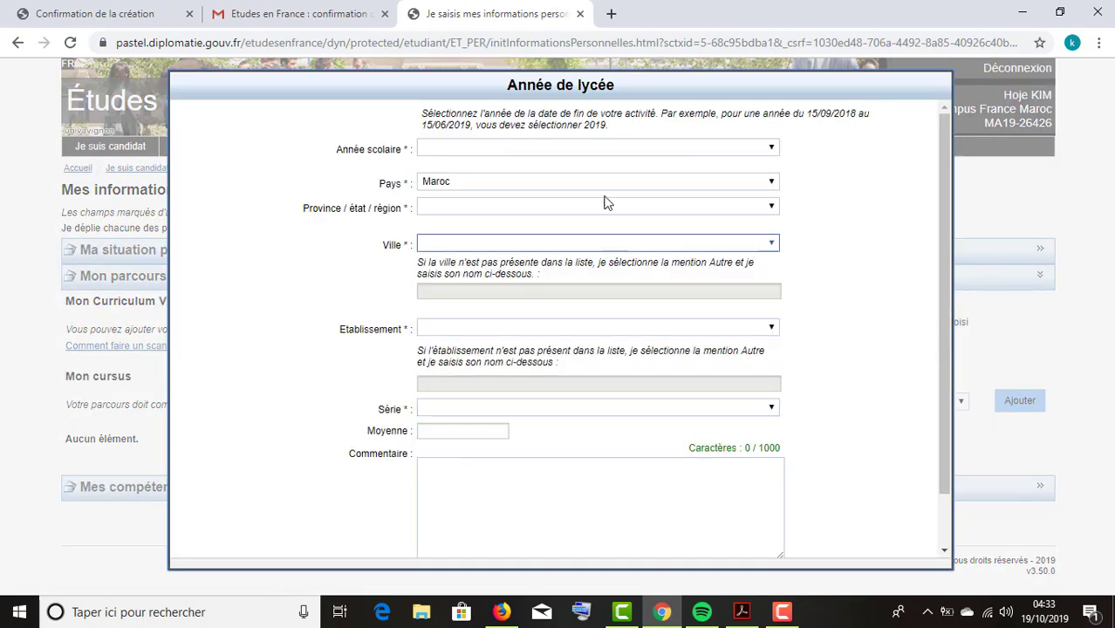
click(542, 154)
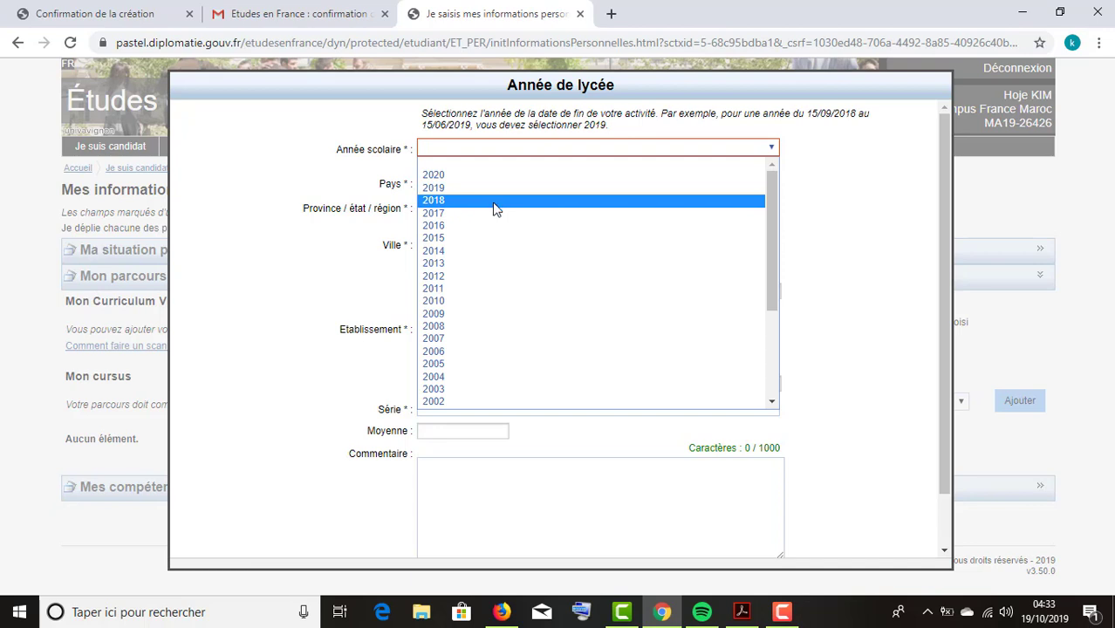
click(495, 206)
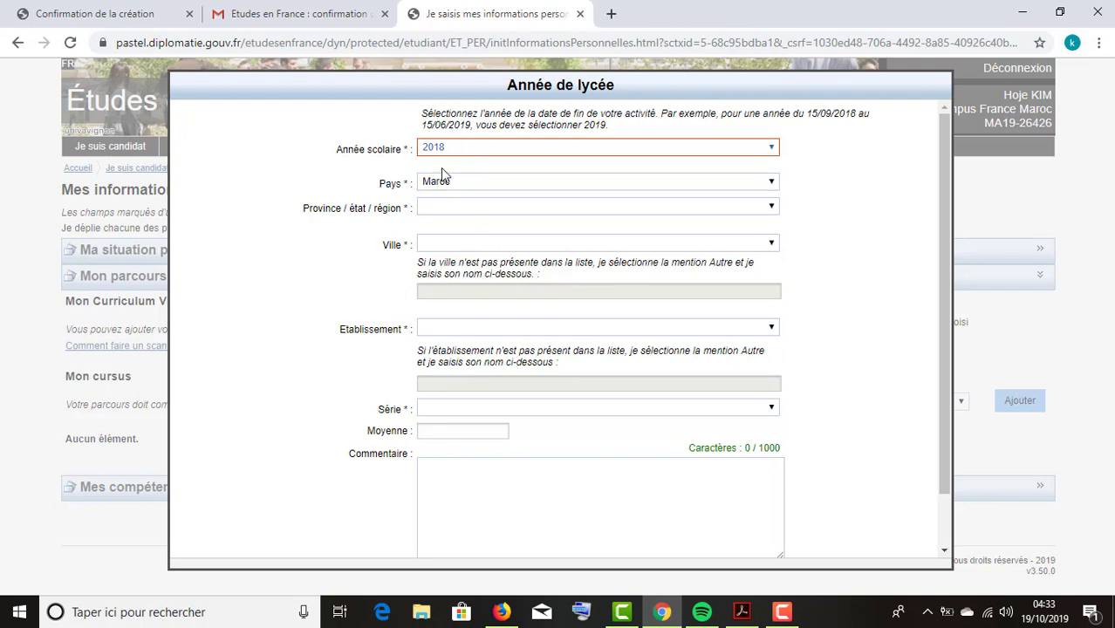
click(433, 213)
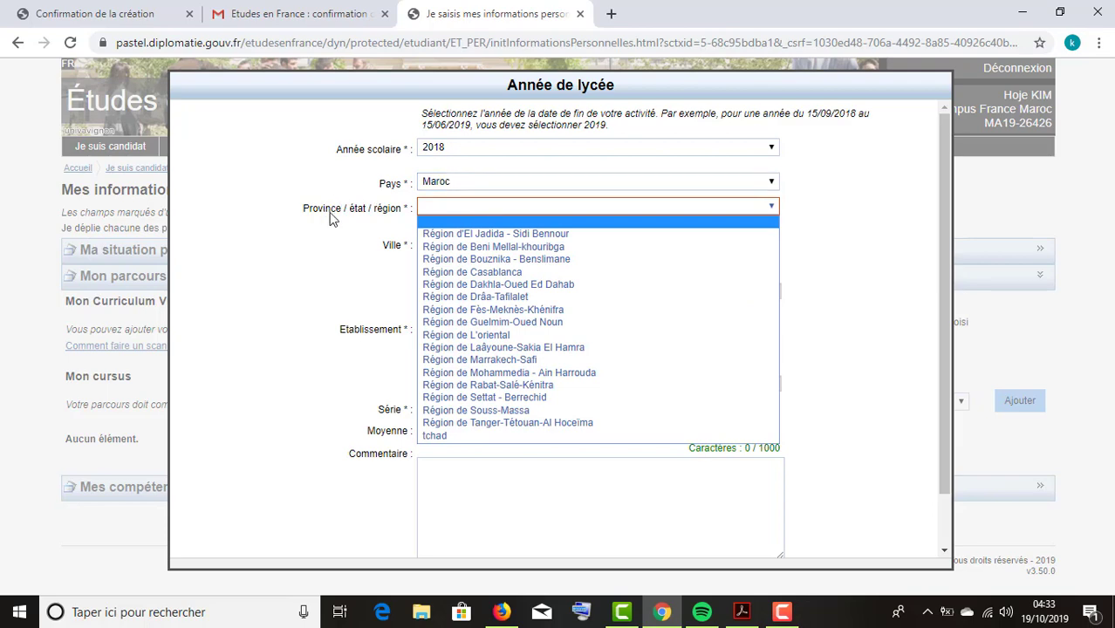
click(504, 272)
click(515, 242)
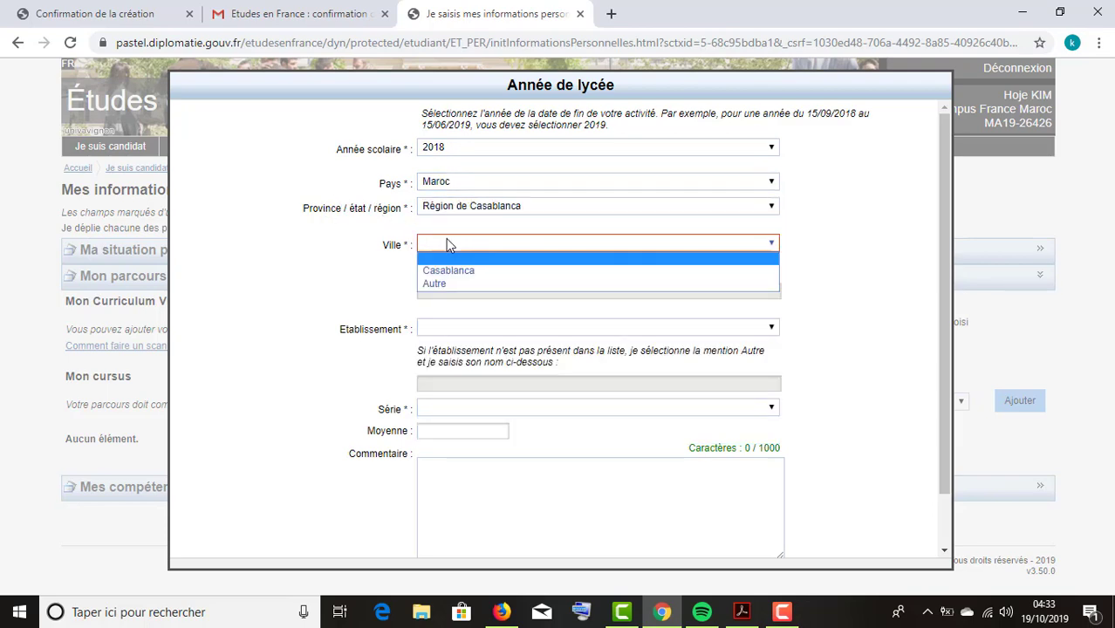
click(459, 253)
click(463, 247)
click(460, 271)
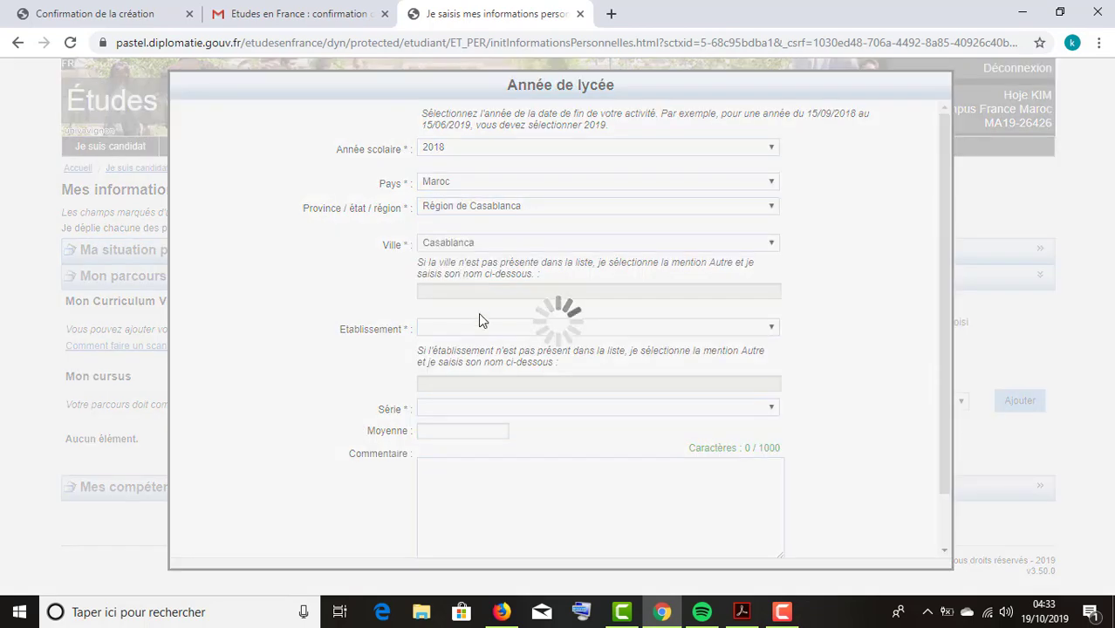
Set the Etablissement to Lycée Tazi II Privé and look through the series list.
click(489, 330)
scroll(572, 429, down, 3)
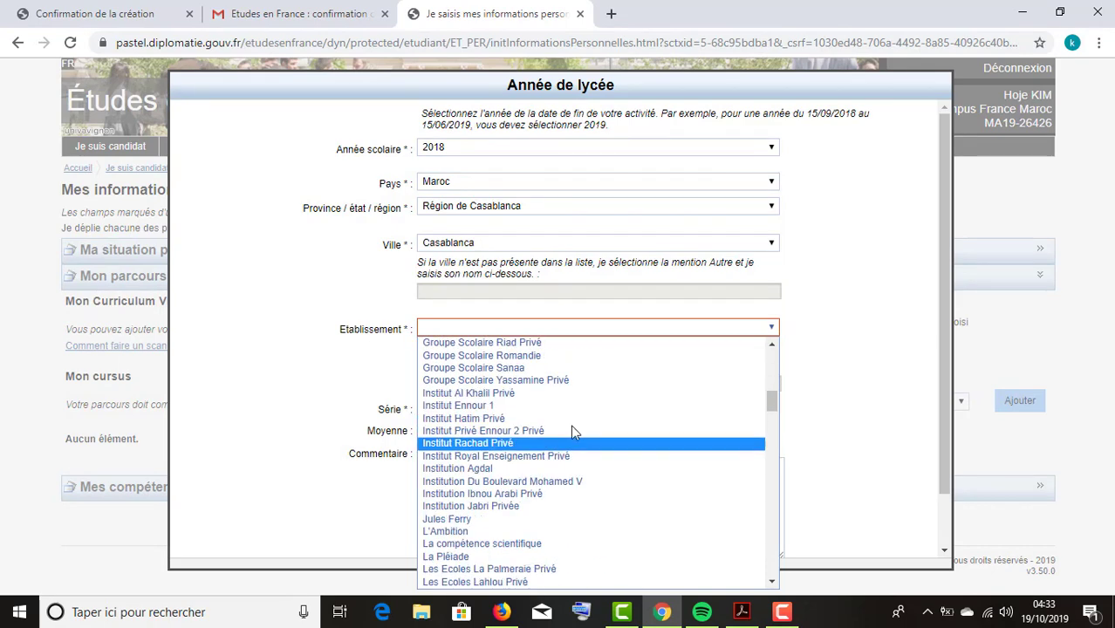
scroll(593, 462, down, 3)
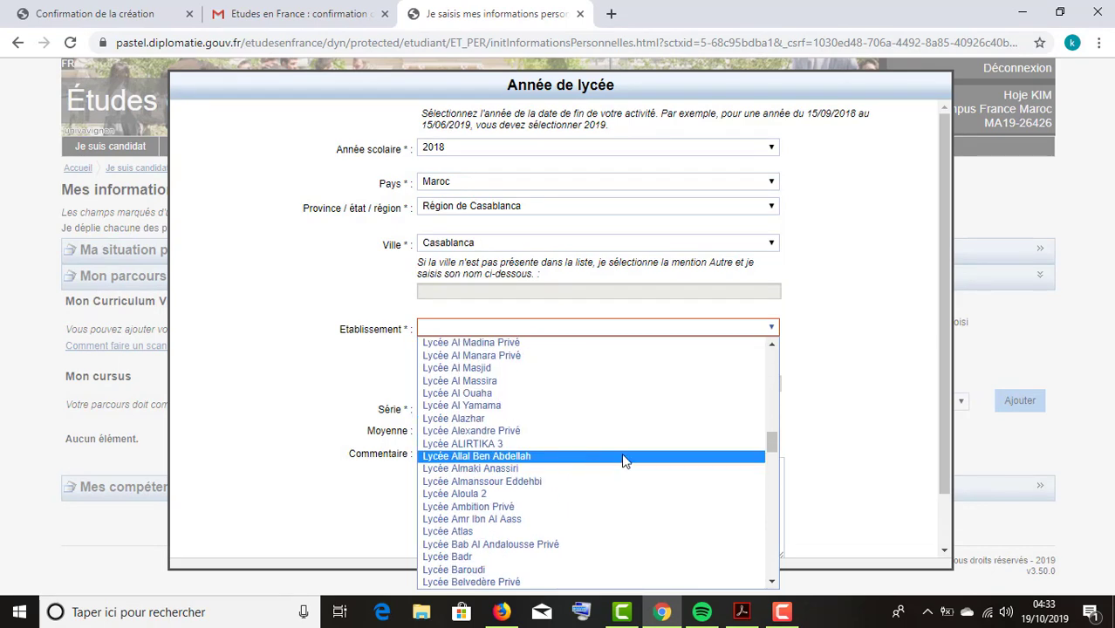
scroll(571, 448, down, 5)
click(554, 419)
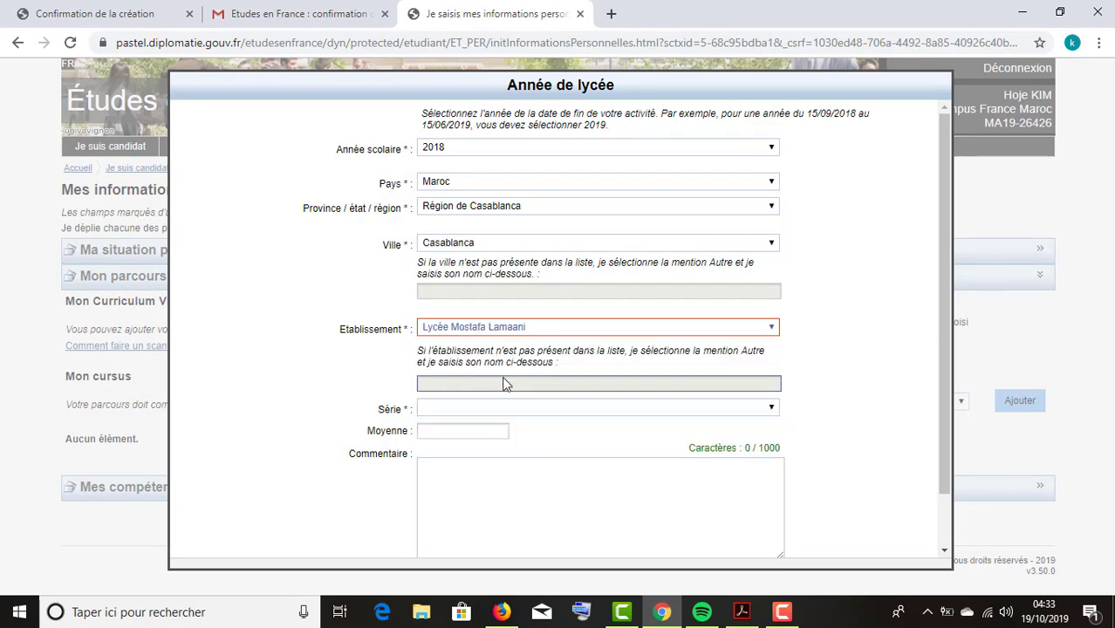
click(528, 331)
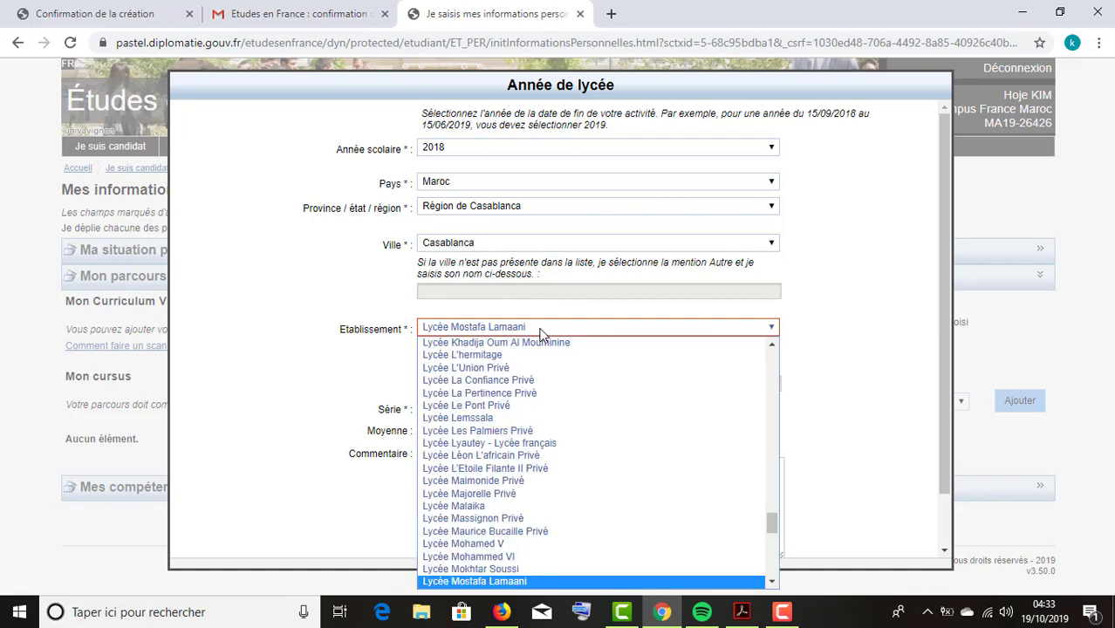
scroll(659, 487, down, 5)
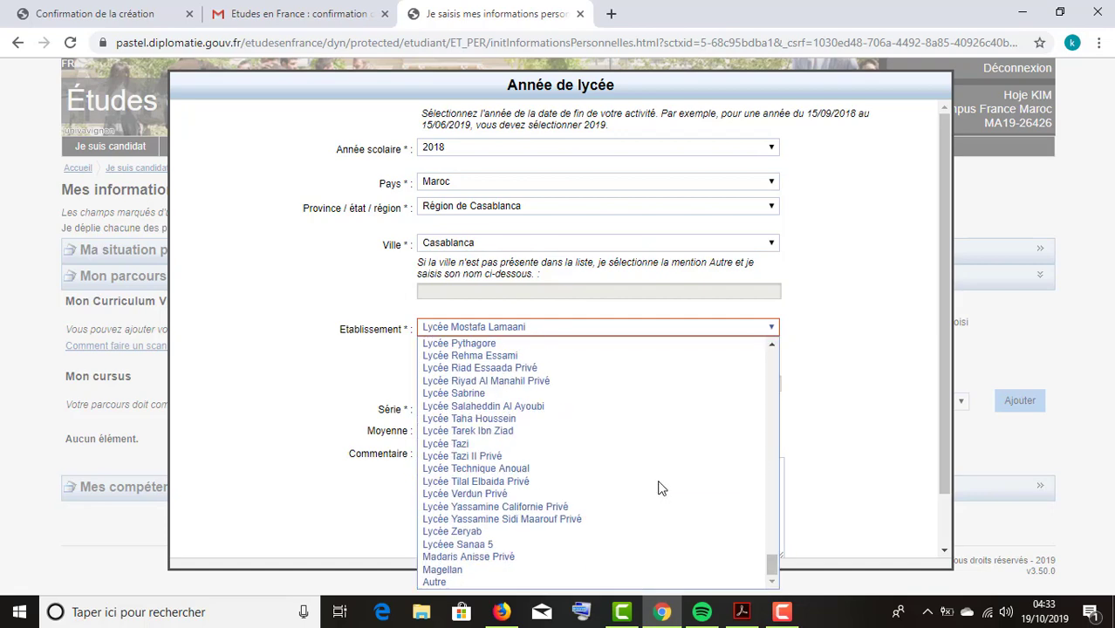
click(514, 582)
click(489, 384)
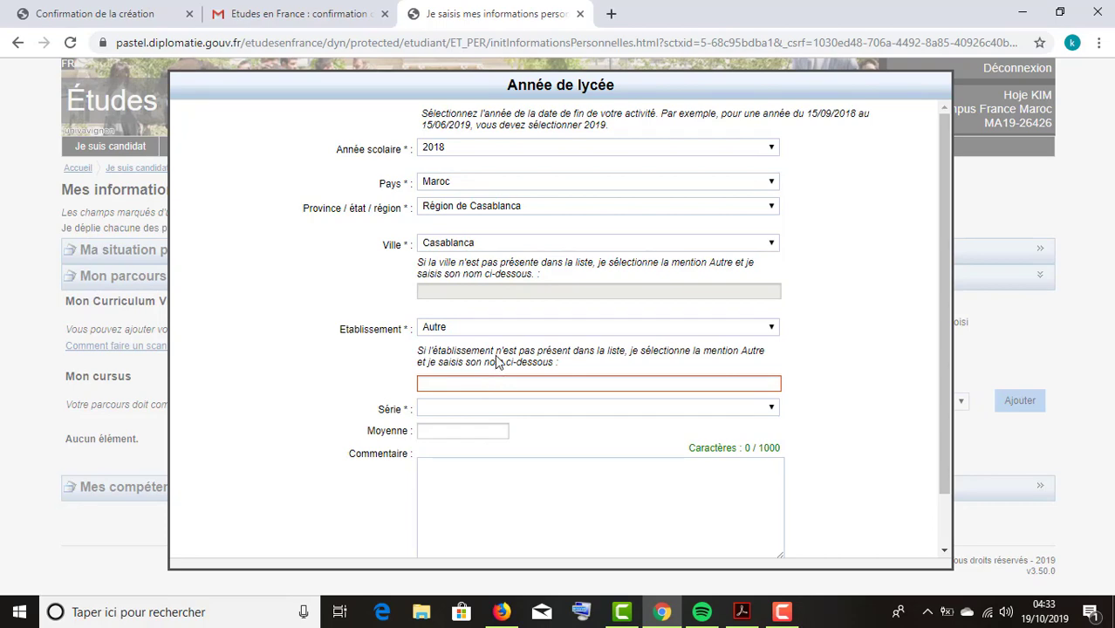
click(513, 327)
click(513, 329)
click(515, 332)
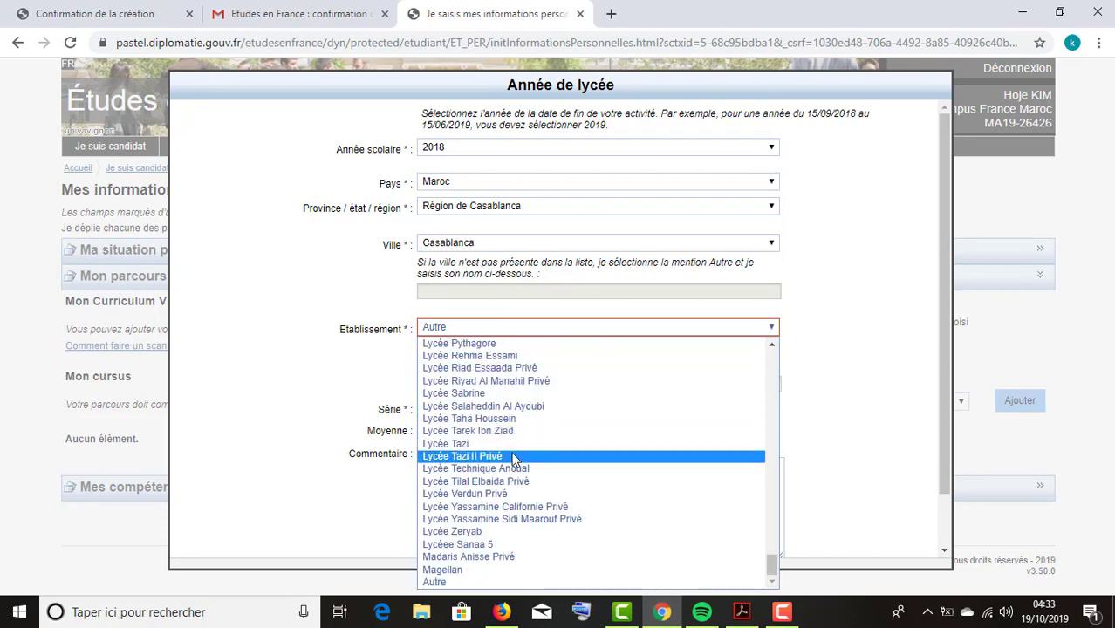
click(513, 456)
click(506, 409)
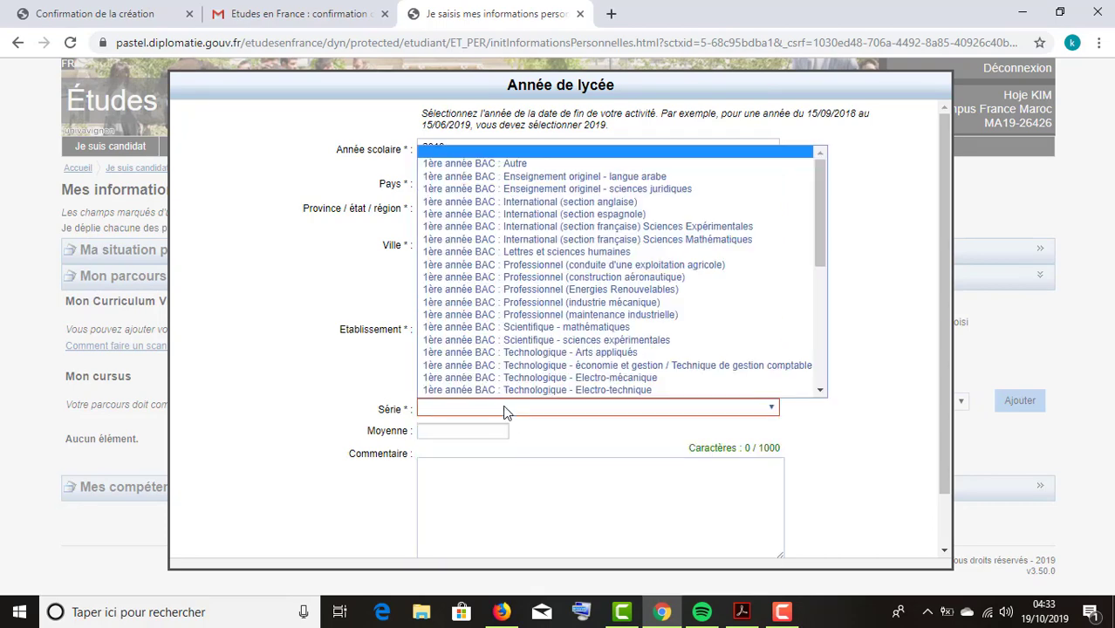
scroll(510, 384, down, 1)
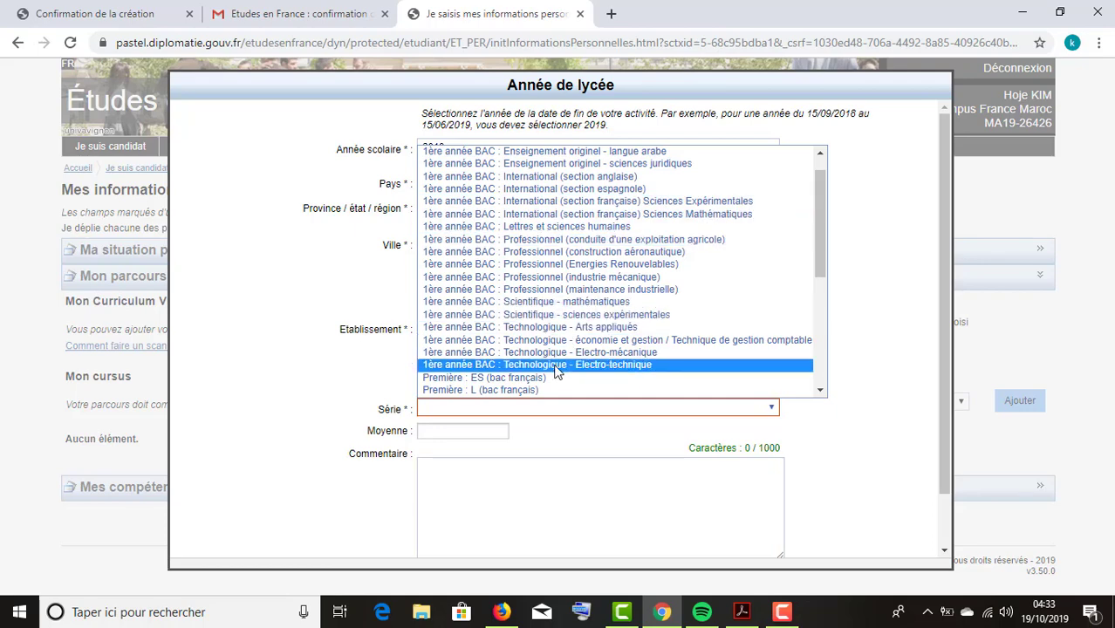
scroll(576, 353, up, 1)
Set the 2018 lycée year's Série to 'Tronc commun : Scientifique - sciences expérimentales'.
scroll(601, 318, down, 8)
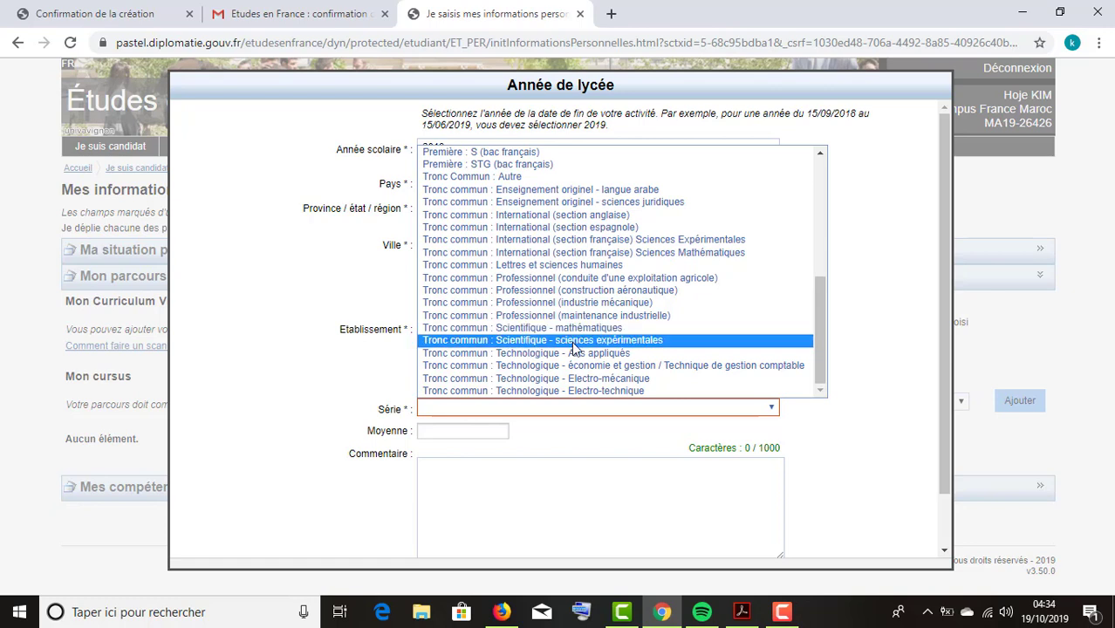
click(641, 343)
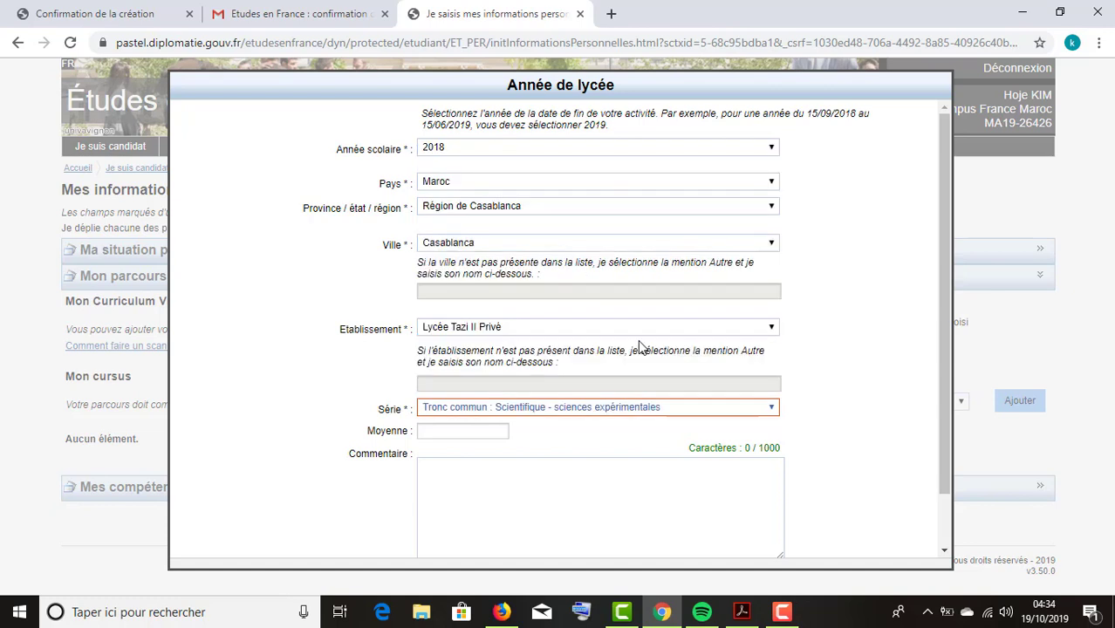
click(463, 431)
scroll(445, 431, down, 2)
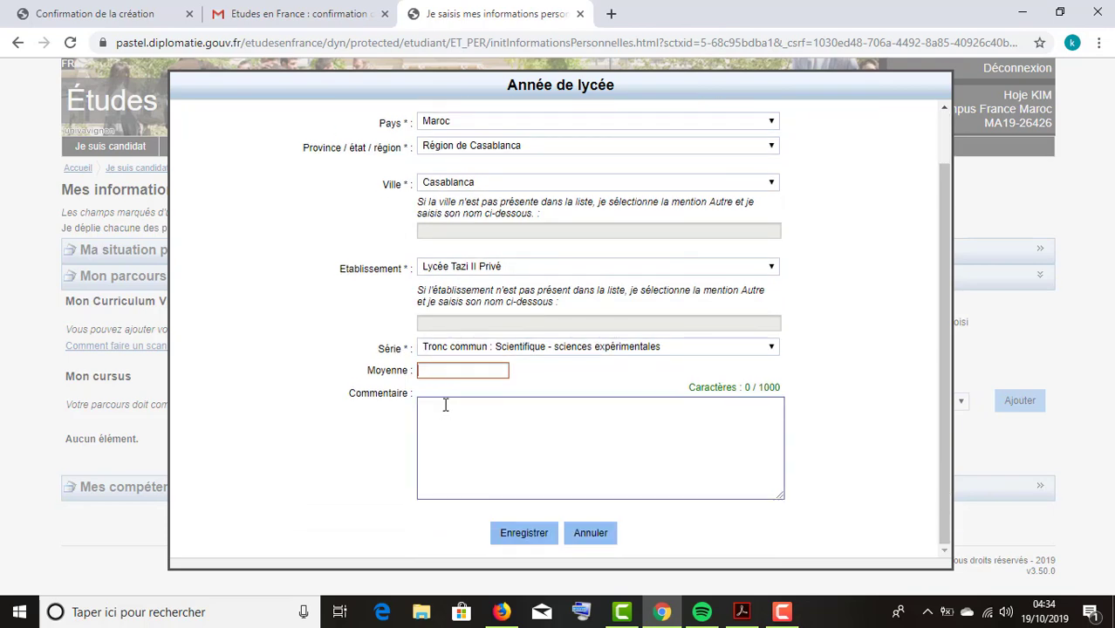
scroll(446, 404, up, 2)
click(443, 436)
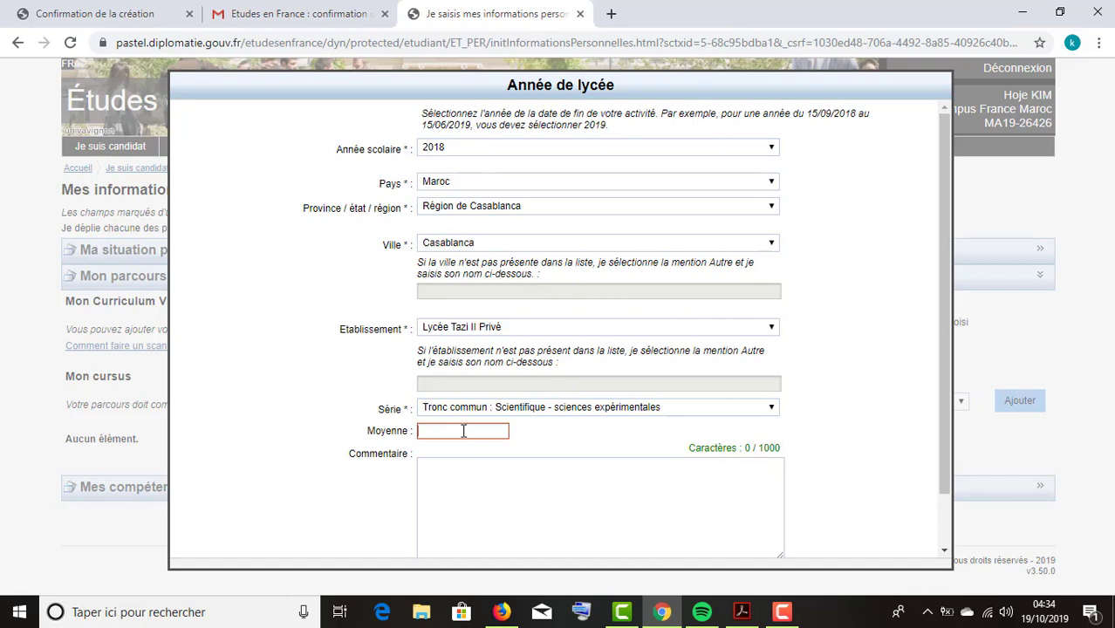
Leave Moyenne and Commentaire empty and save the 2018 lycée year entry.
scroll(466, 427, down, 2)
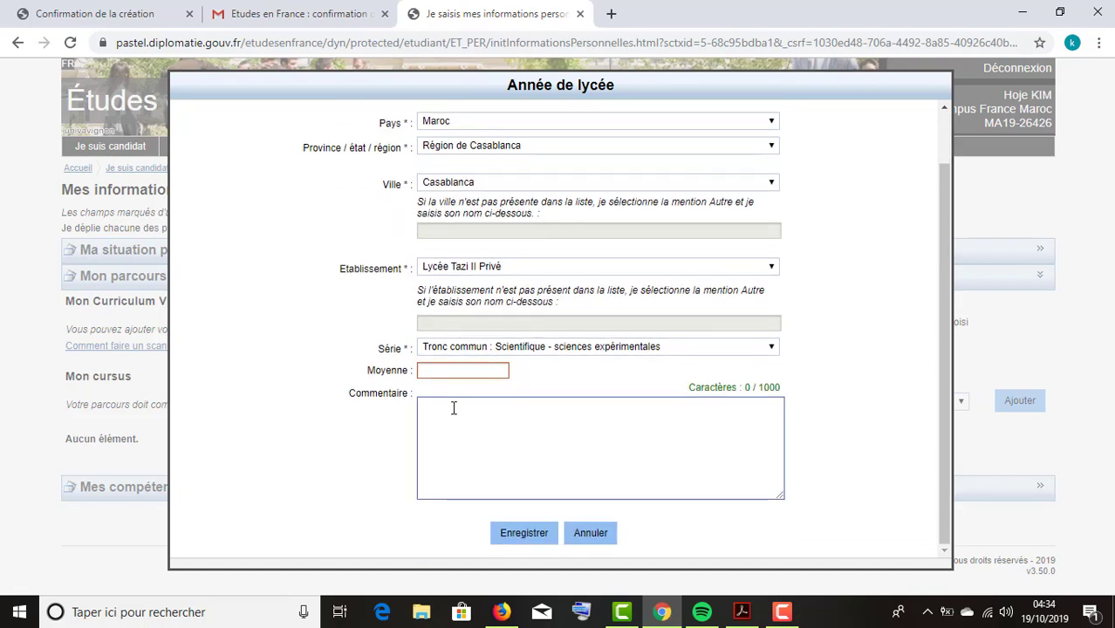
click(454, 407)
scroll(454, 415, up, 2)
scroll(423, 464, down, 2)
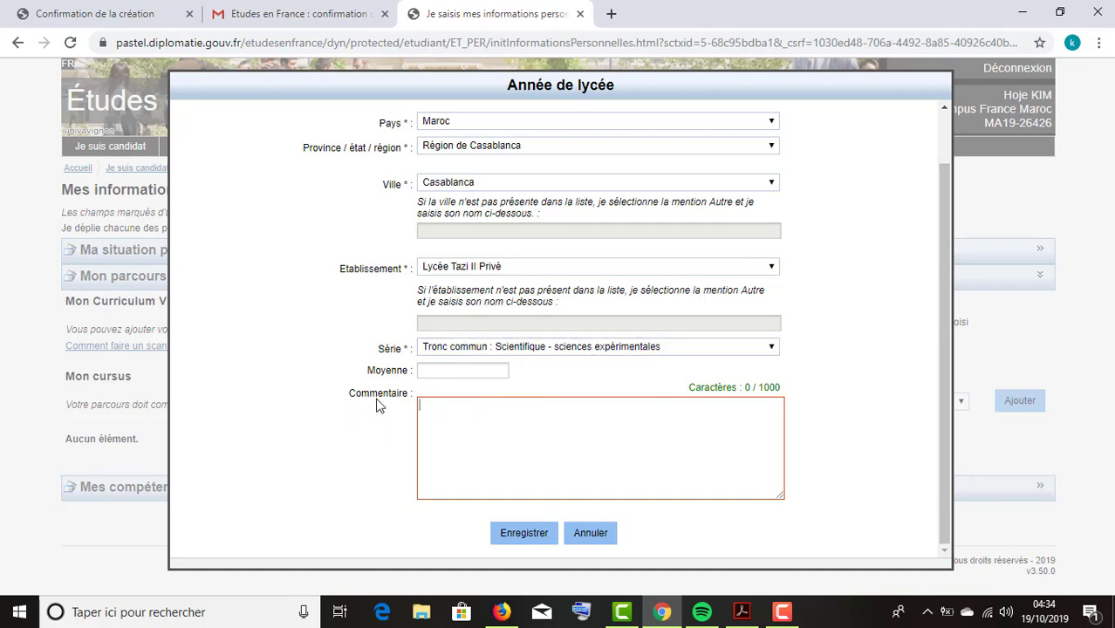
drag(348, 395, 416, 399)
click(450, 406)
scroll(451, 406, up, 1)
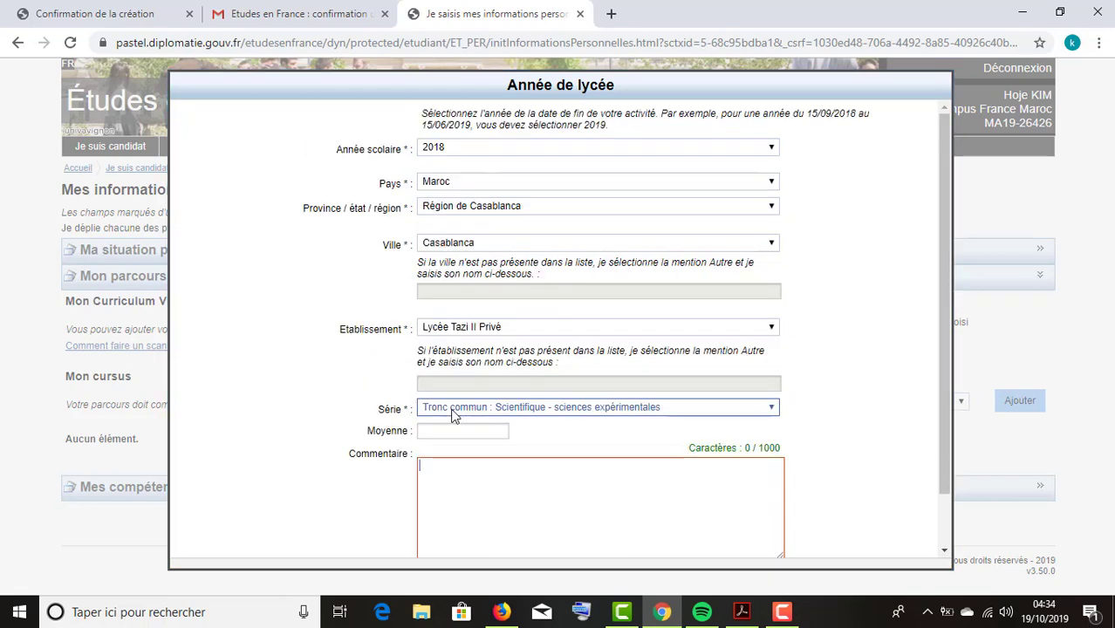
scroll(366, 404, down, 1)
scroll(387, 356, up, 1)
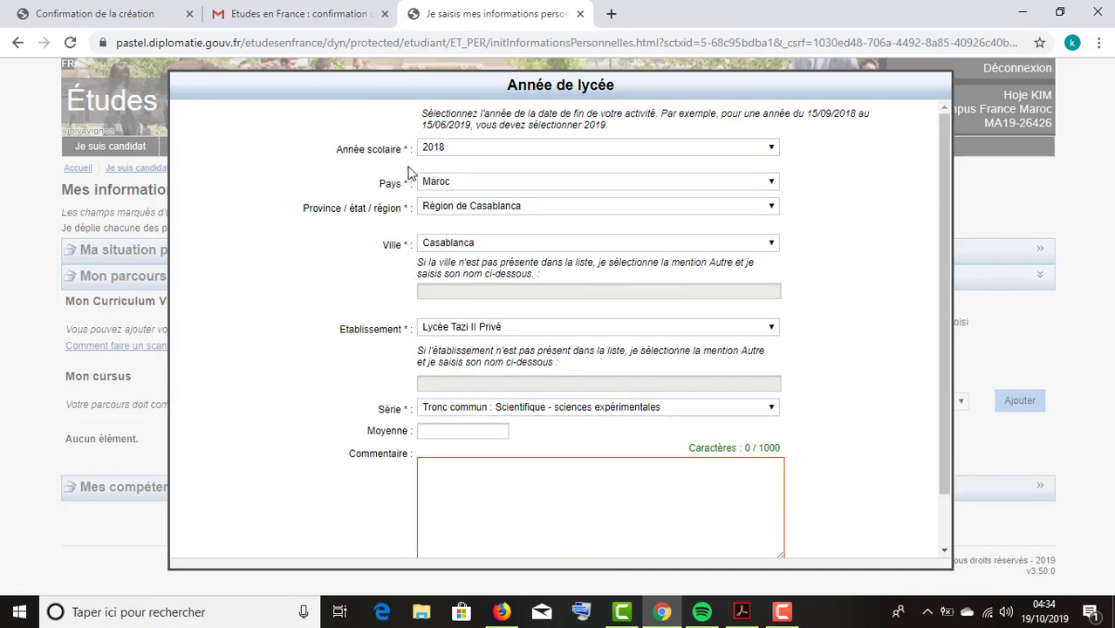
scroll(380, 432, down, 1)
click(522, 528)
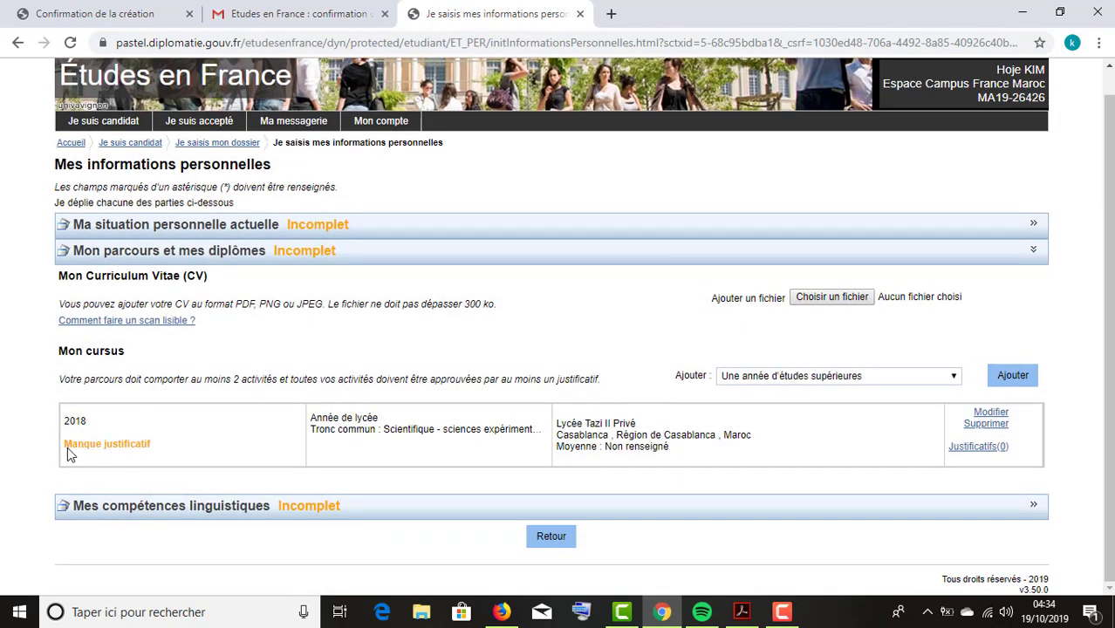
Open the Justificatifs(0) window for the 2018 lycée year flagged Manque justificatif.
drag(71, 454, 148, 455)
click(147, 455)
drag(64, 447, 113, 448)
click(978, 445)
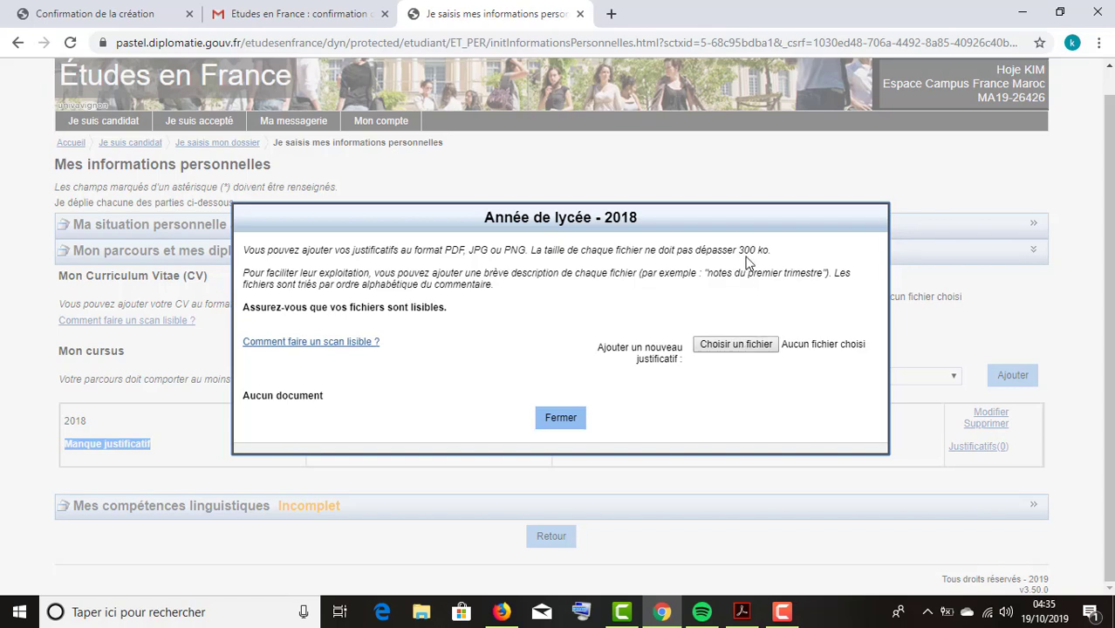
drag(739, 247, 768, 248)
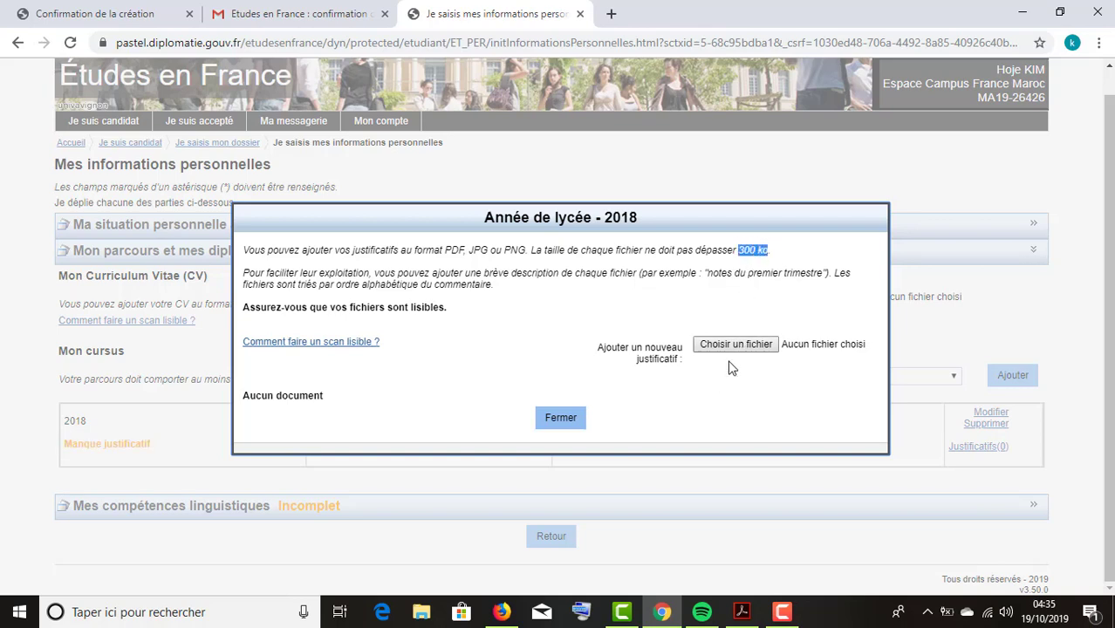
drag(446, 250, 497, 251)
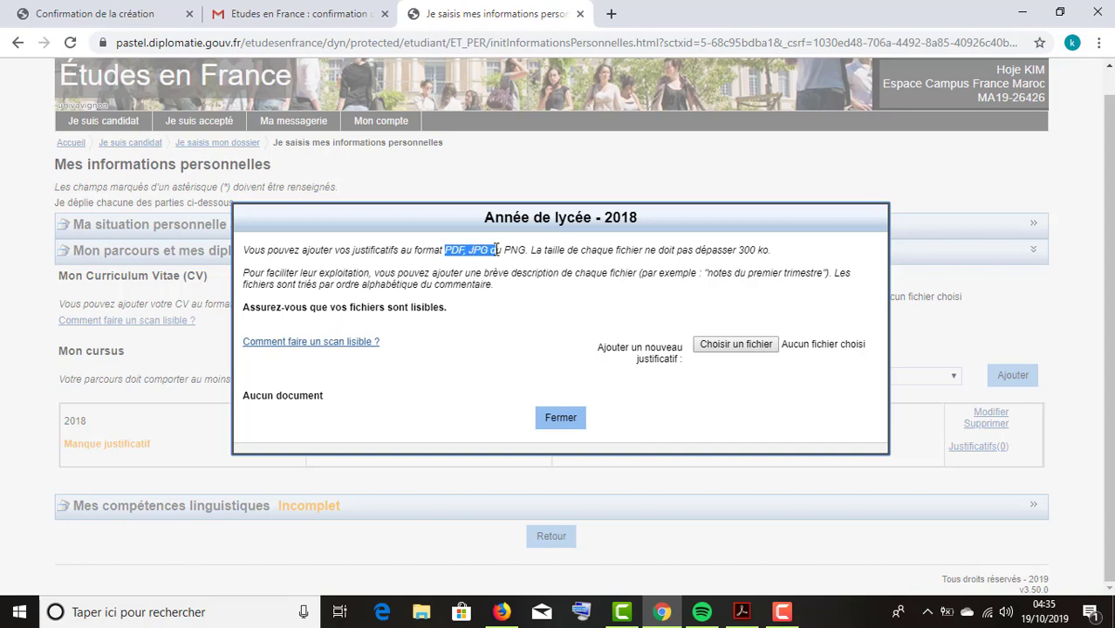
click(735, 346)
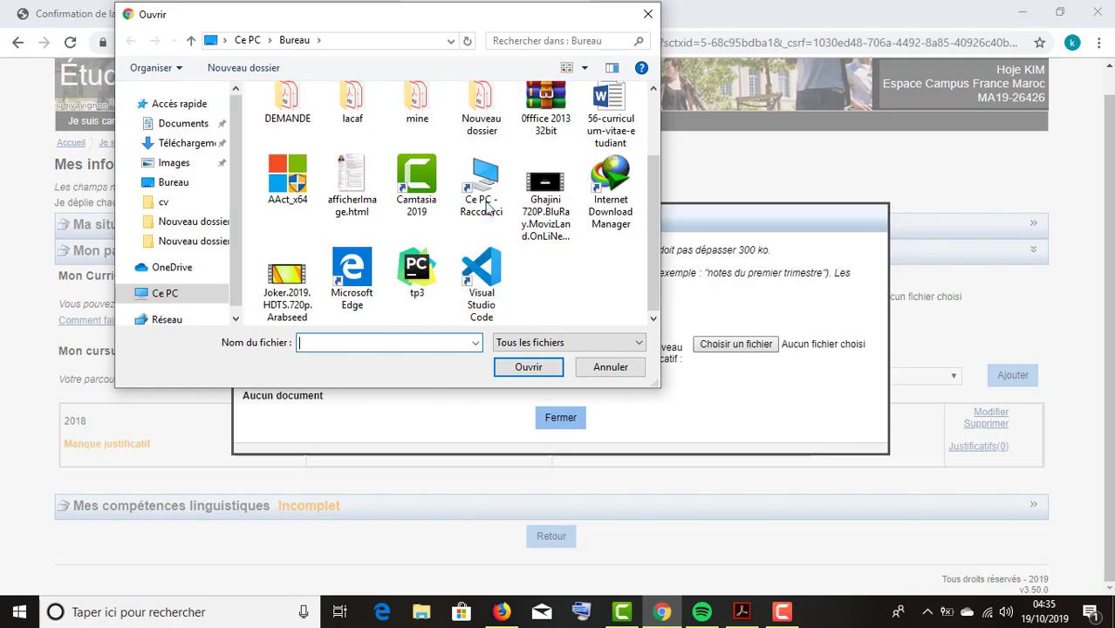
click(648, 14)
click(559, 420)
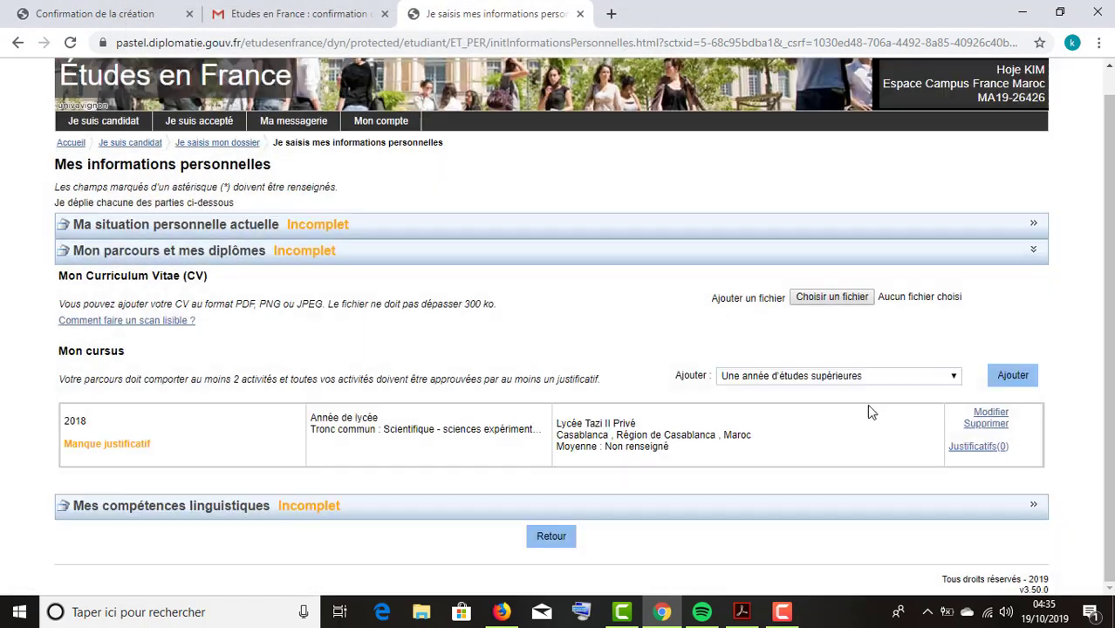
Start a new 'Une année de lycée' entry with Année scolaire 2019.
click(927, 377)
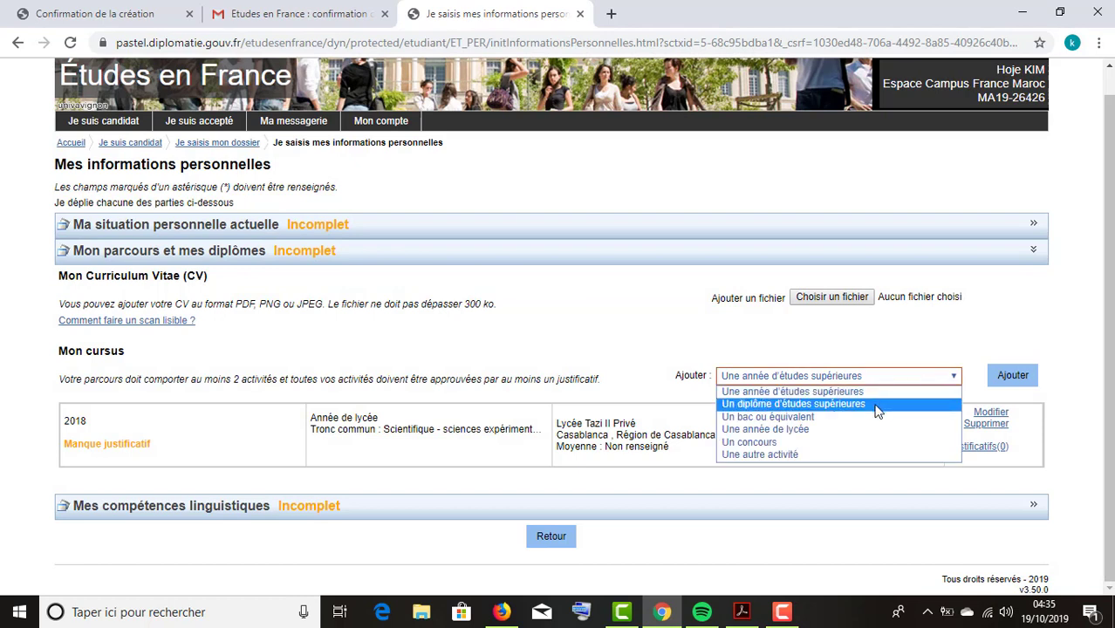
click(811, 430)
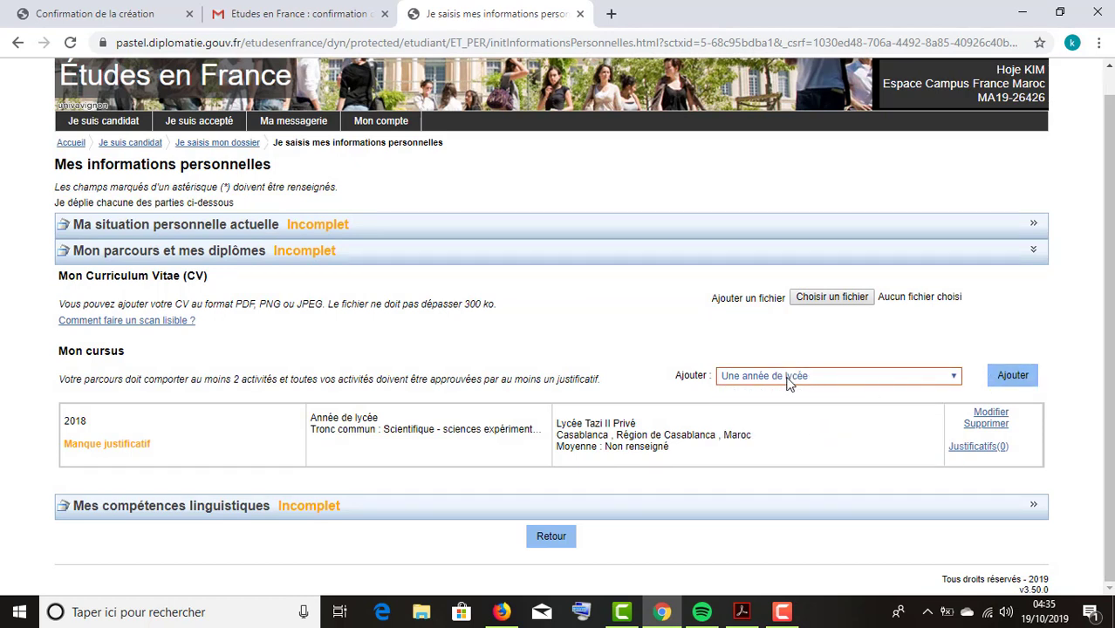
click(993, 376)
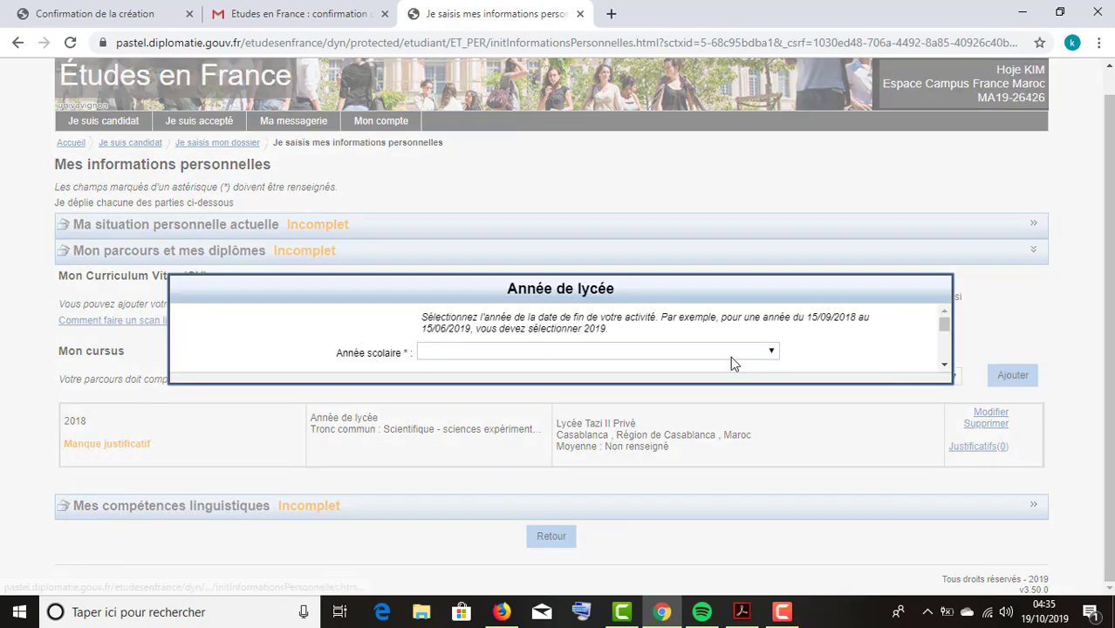
click(493, 150)
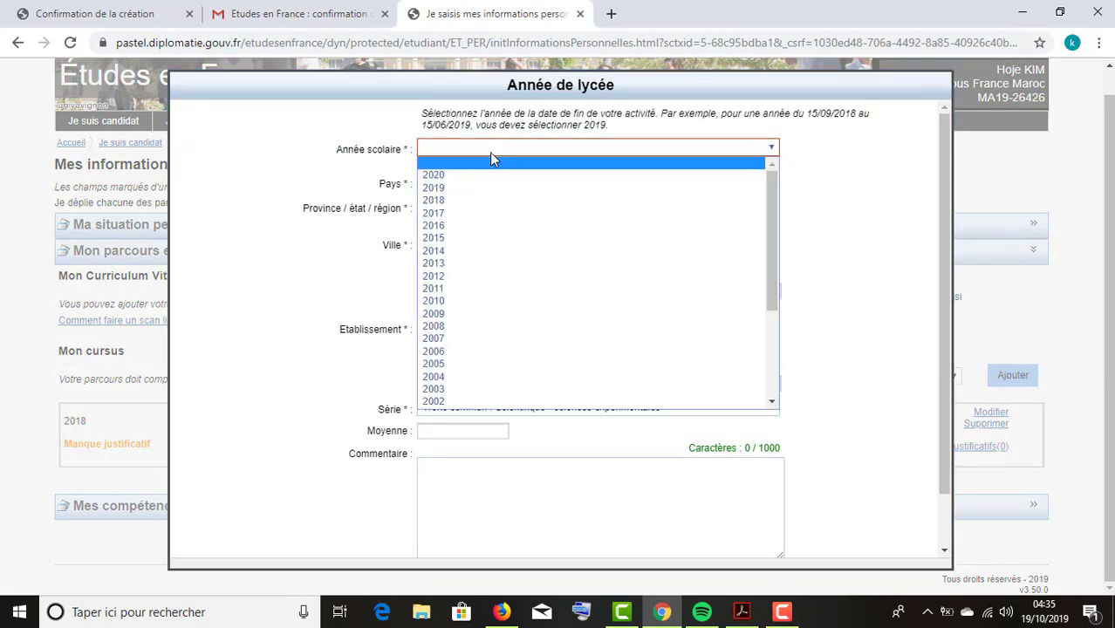
click(482, 187)
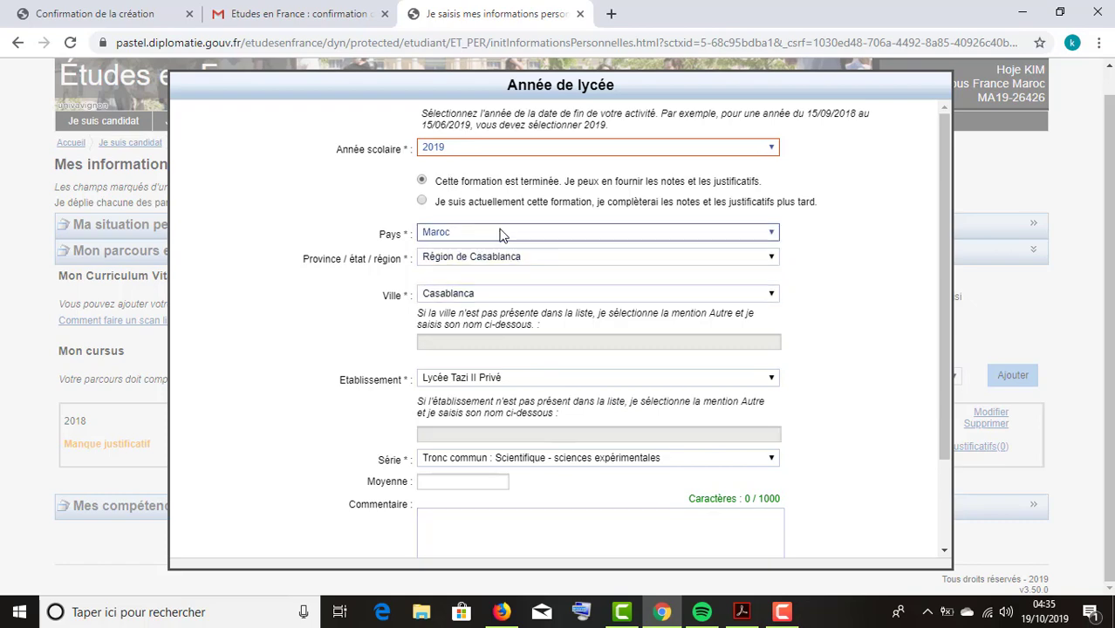
Save the 2019 lycée year entry to Mon cursus.
scroll(589, 419, down, 2)
click(527, 539)
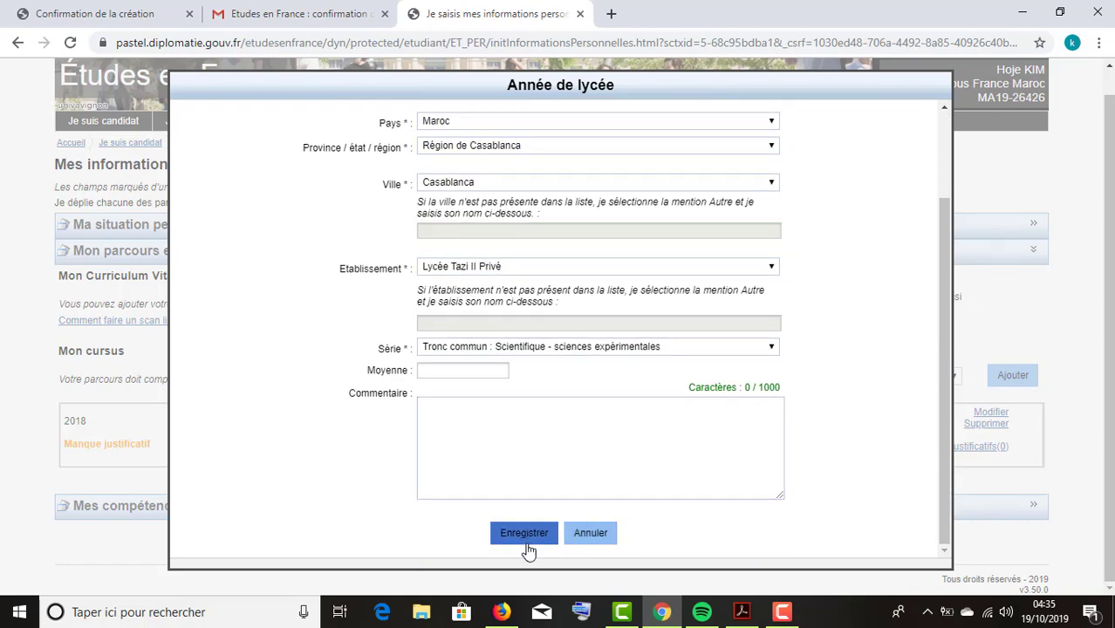
scroll(524, 532, down, 2)
click(526, 536)
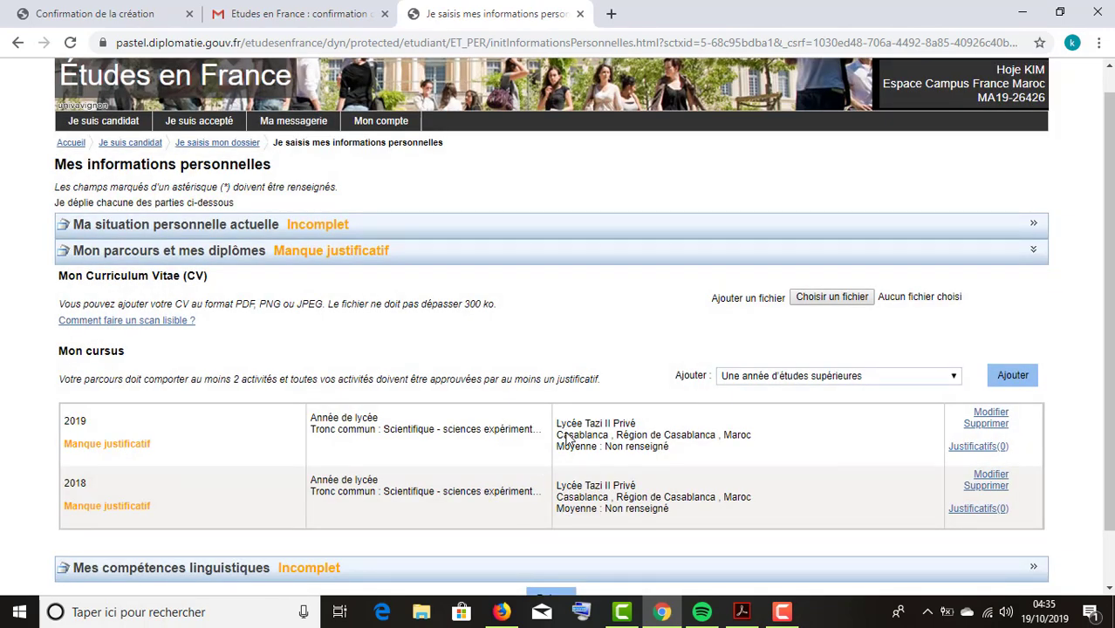
click(824, 376)
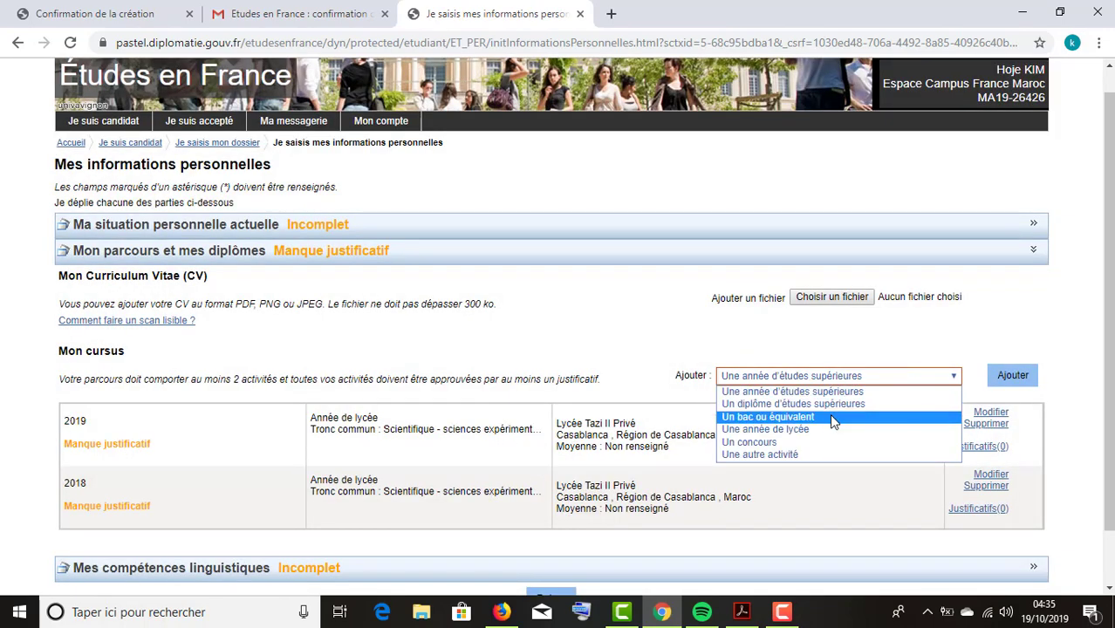
Start a 'Un bac ou équivalent' entry for 2020, marked 'Je prépare actuellement ce diplôme'.
click(818, 418)
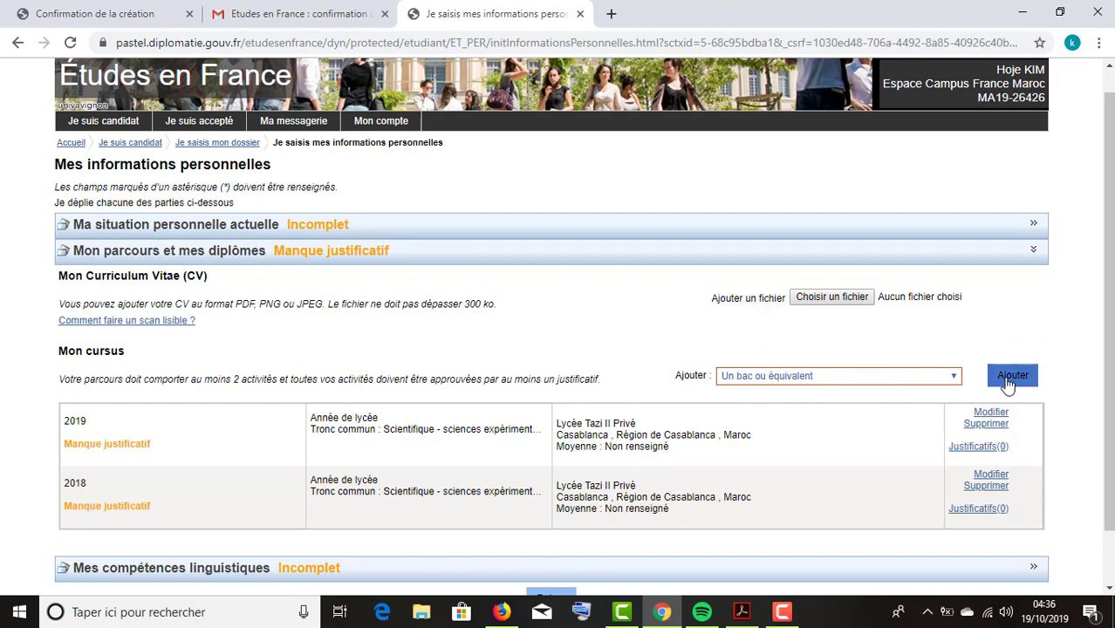
click(1009, 380)
click(671, 139)
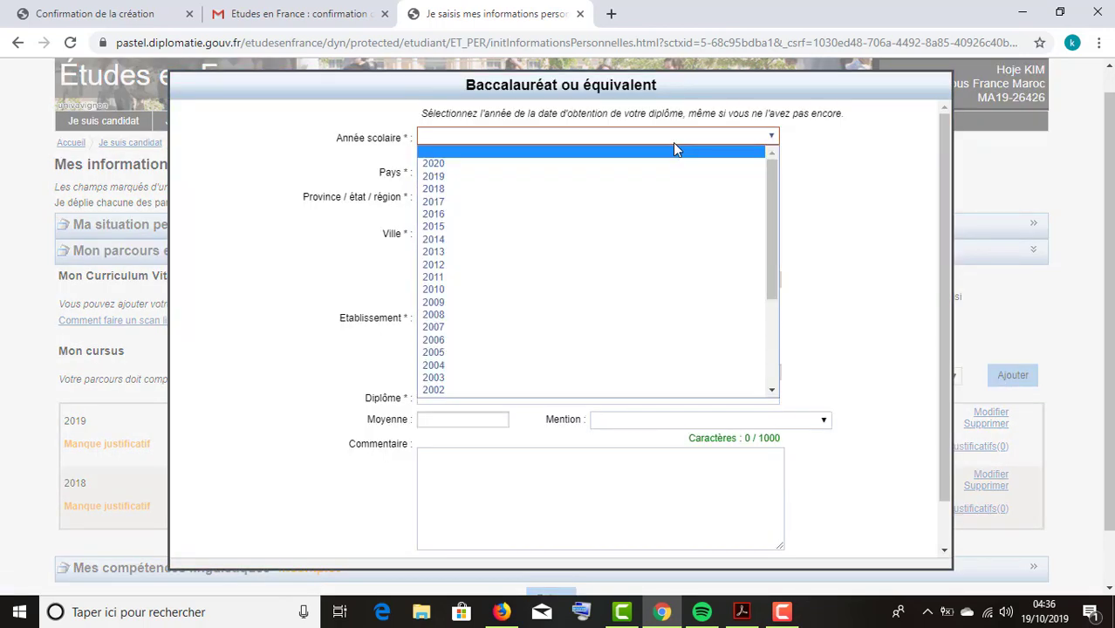
click(586, 166)
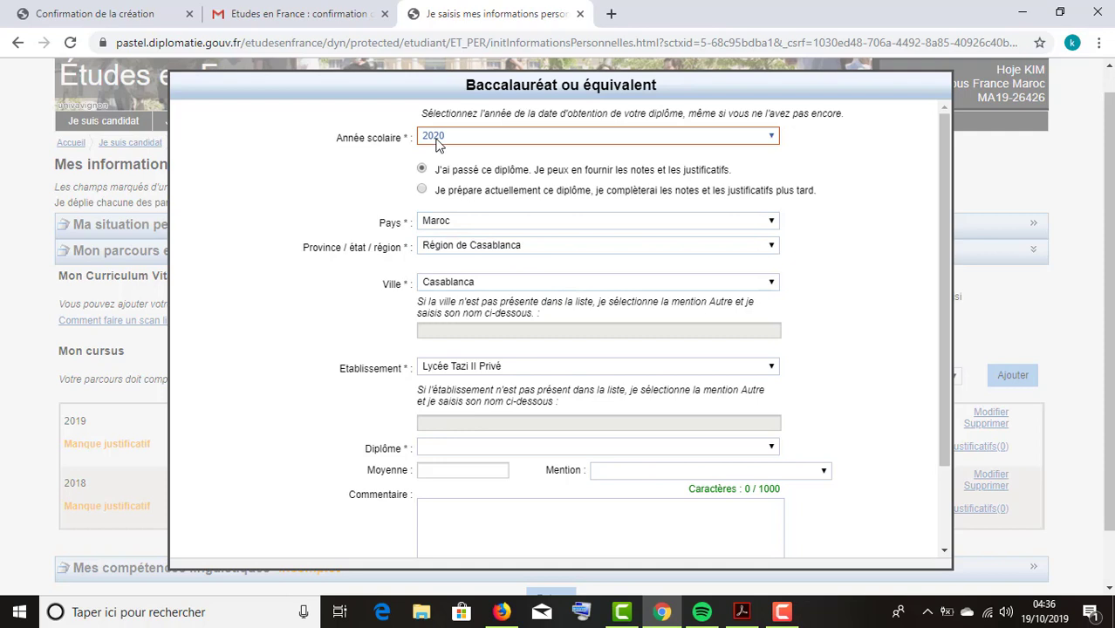
click(421, 191)
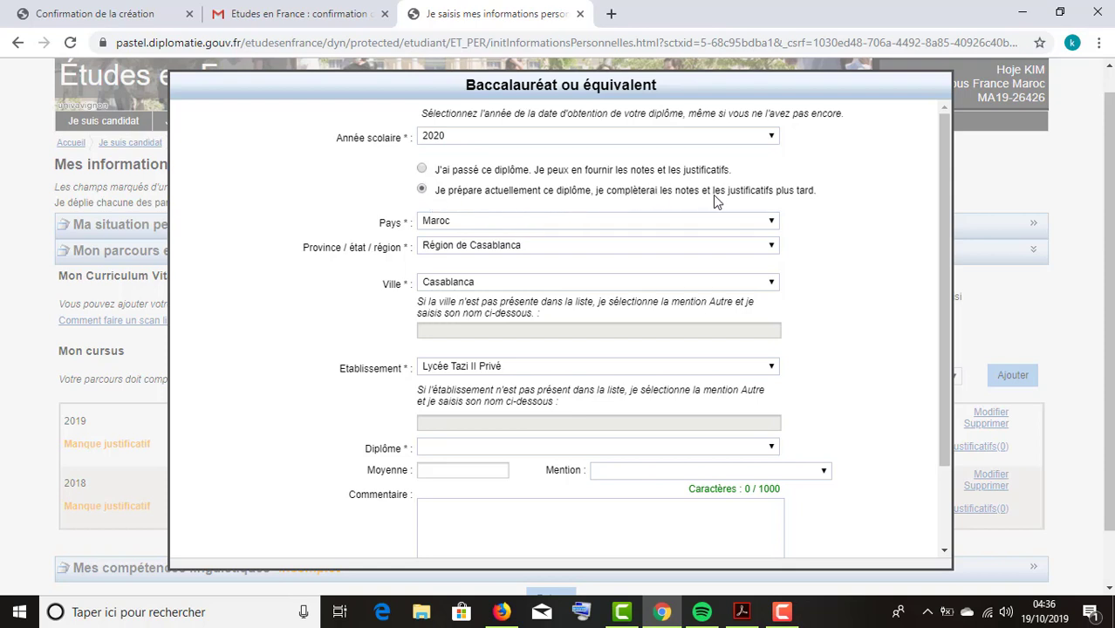
scroll(829, 277, down, 2)
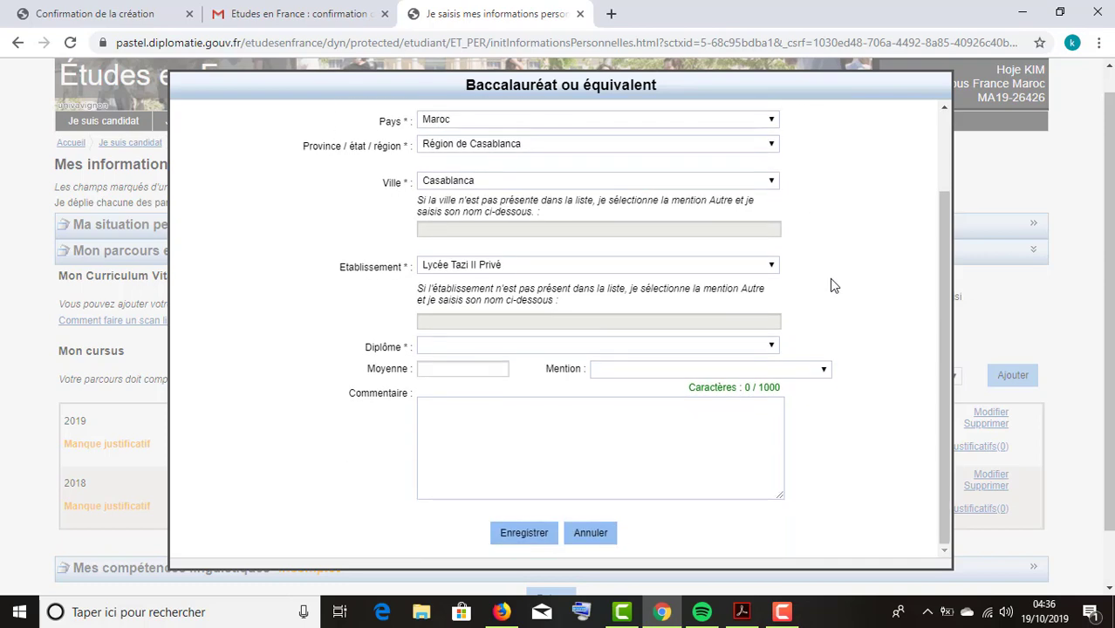
click(737, 349)
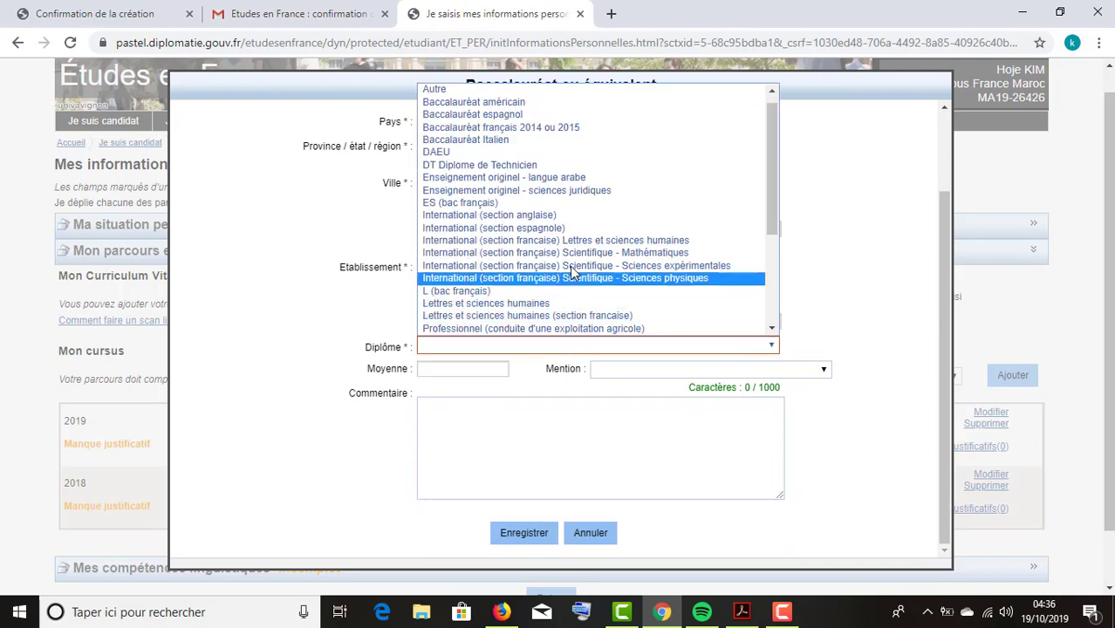
Choose the 'International (section française) Scientifique - Sciences physiques' diploma and save the 2020 bac.
scroll(615, 266, down, 3)
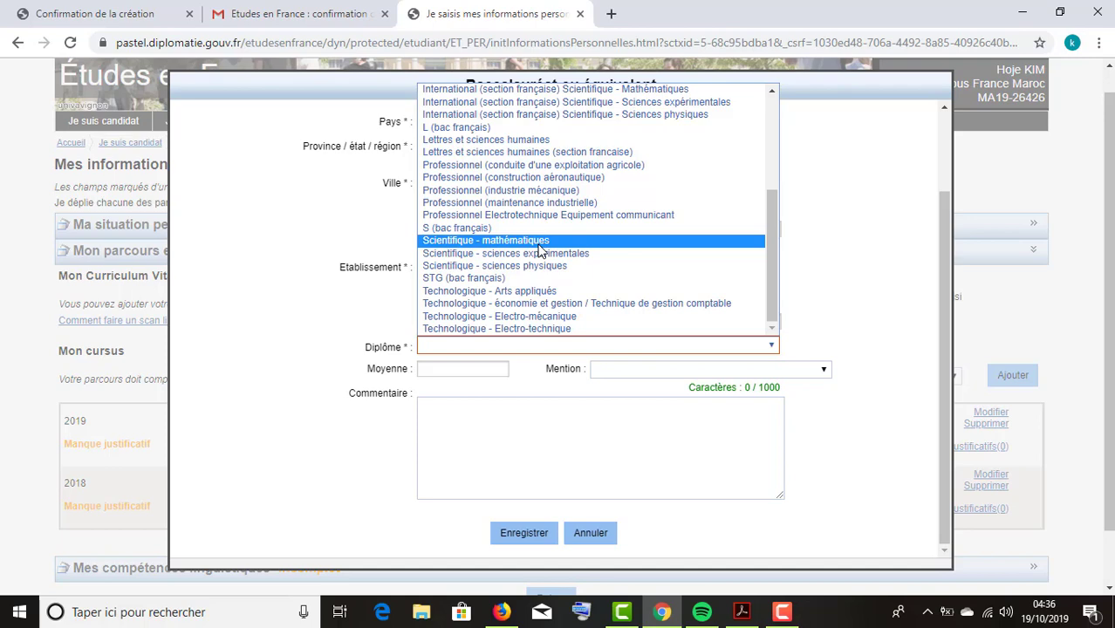
scroll(539, 251, up, 2)
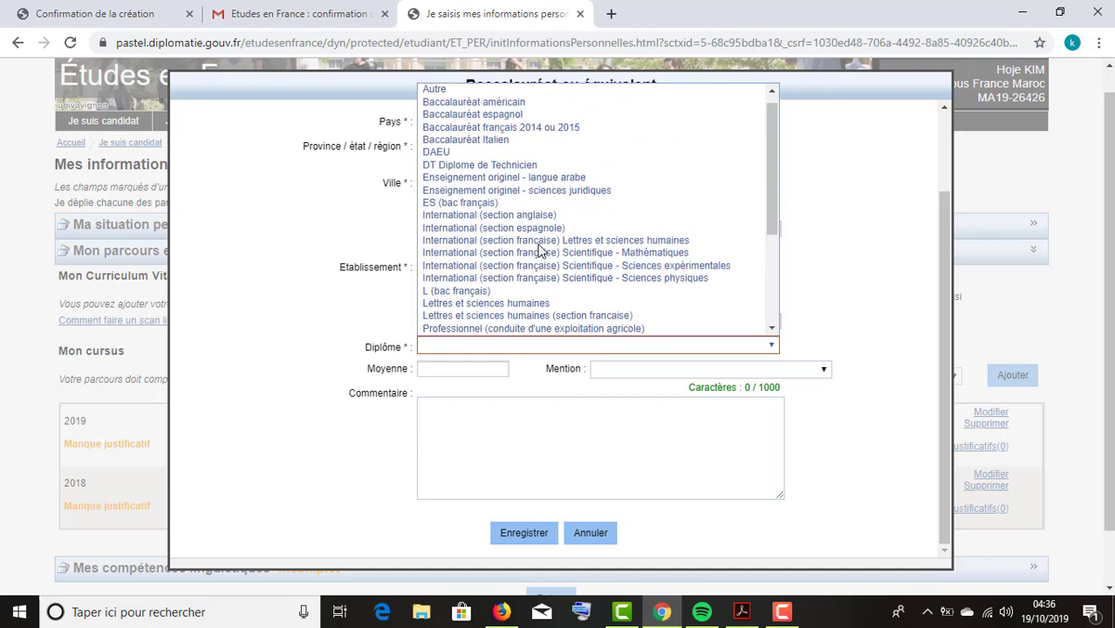
scroll(539, 251, up, 1)
key(e)
key(s)
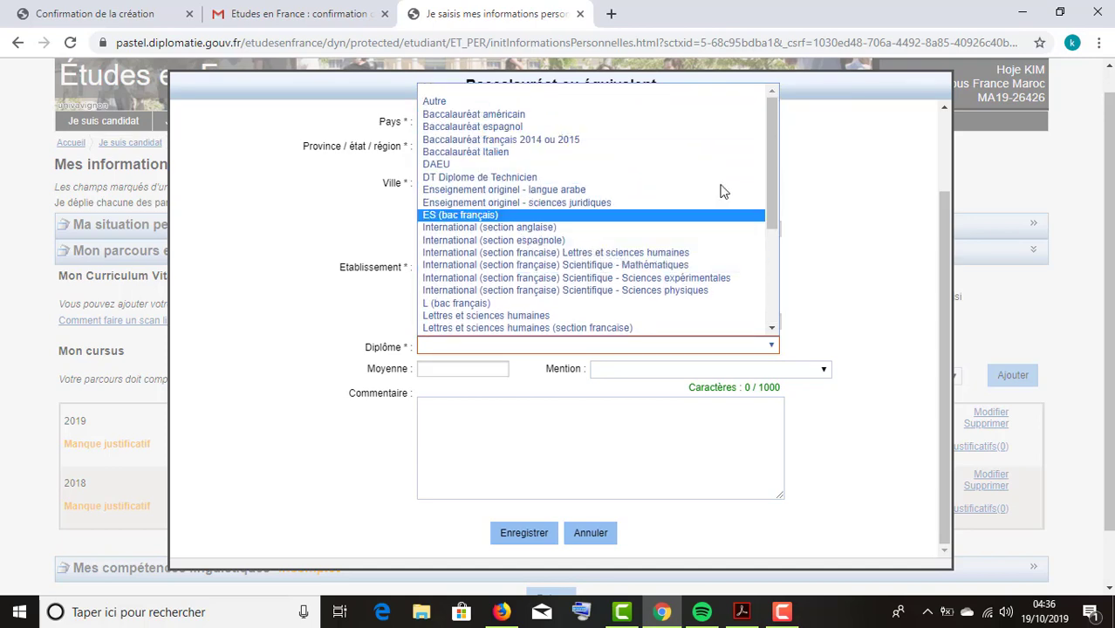
scroll(632, 214, down, 4)
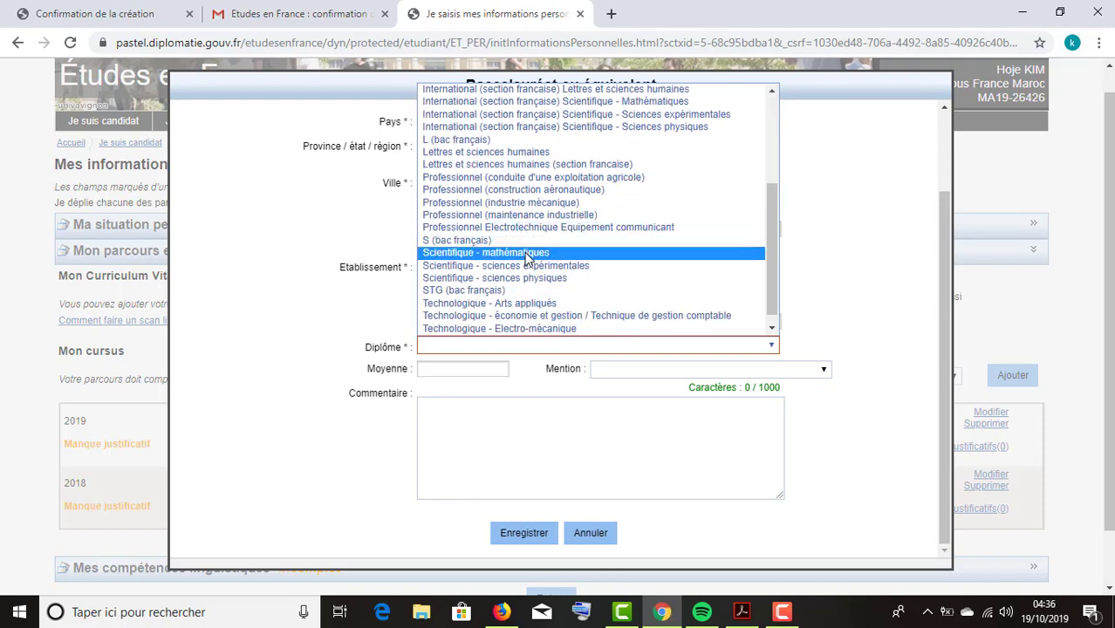
scroll(513, 222, down, 1)
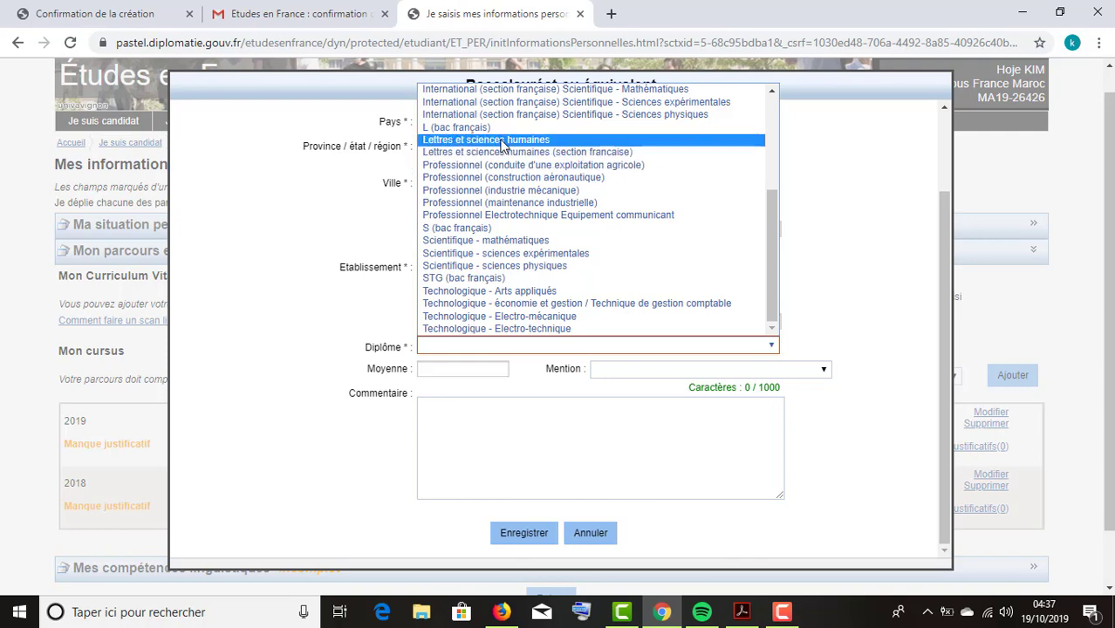
scroll(511, 192, up, 5)
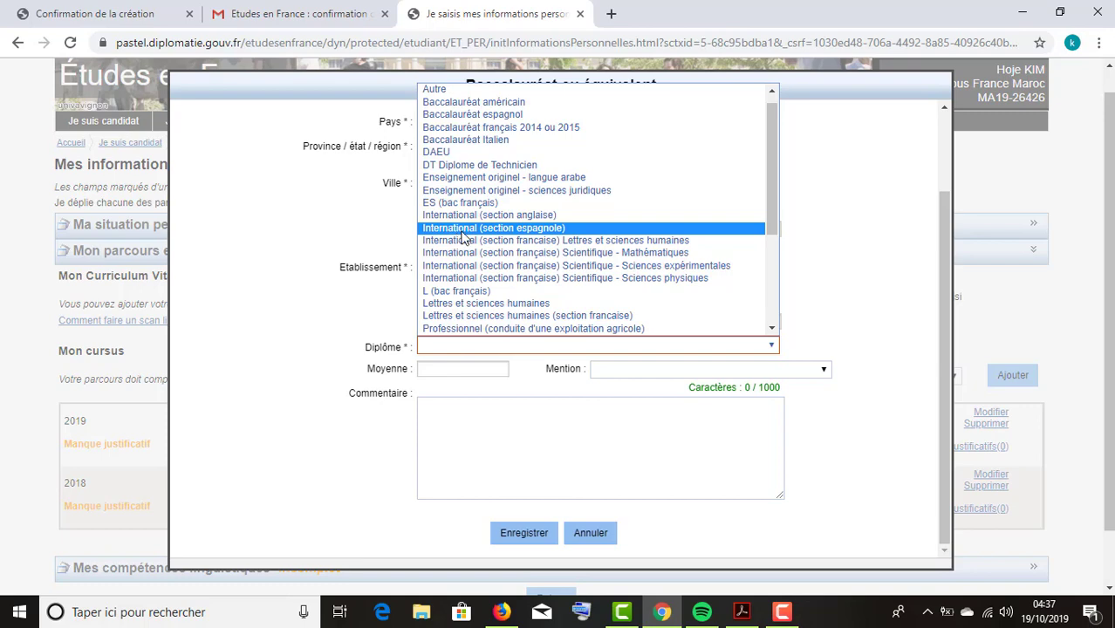
scroll(462, 237, down, 5)
scroll(524, 240, up, 5)
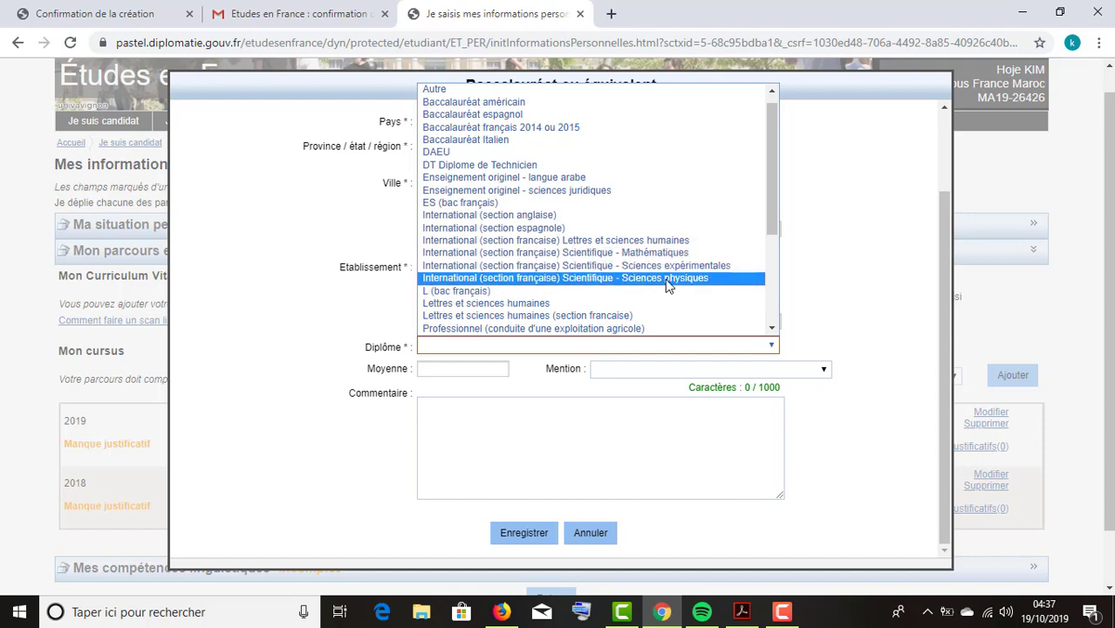
click(670, 279)
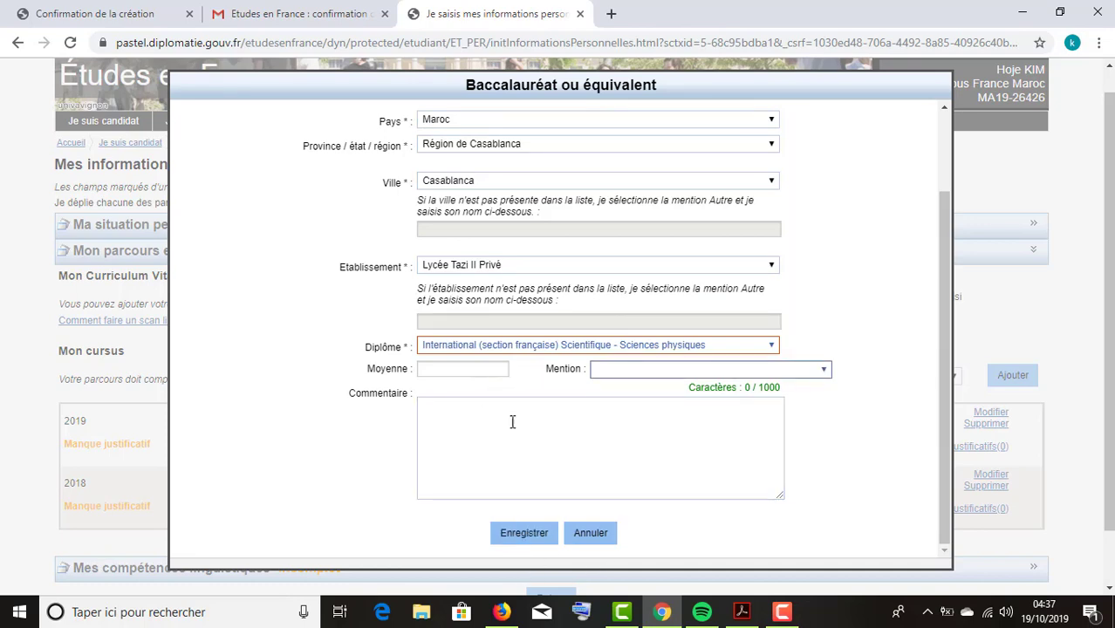
click(526, 532)
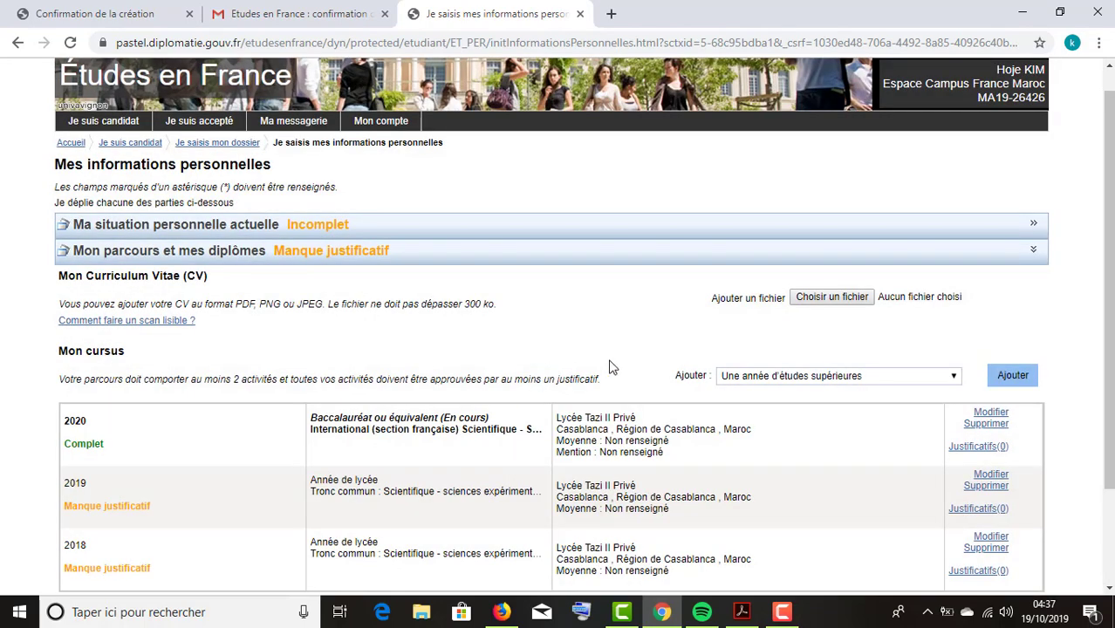
Edit the 2019 lycée year, set Série '1ère année BAC : Scientifique - sciences expérimentales', and save.
scroll(610, 366, down, 2)
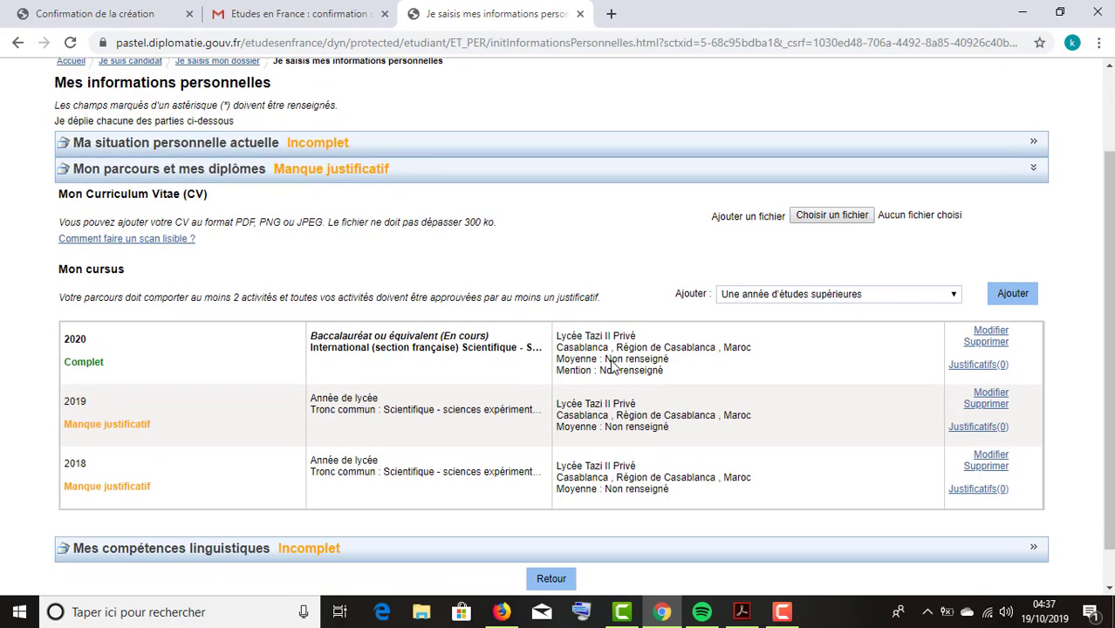
click(393, 415)
click(993, 394)
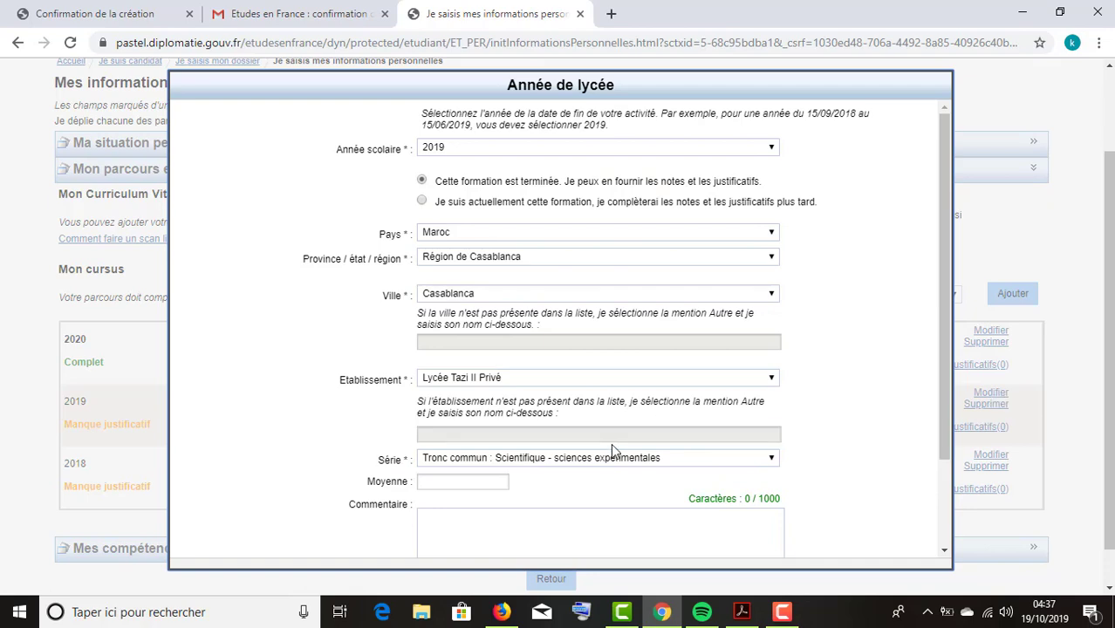
click(616, 458)
scroll(582, 336, up, 5)
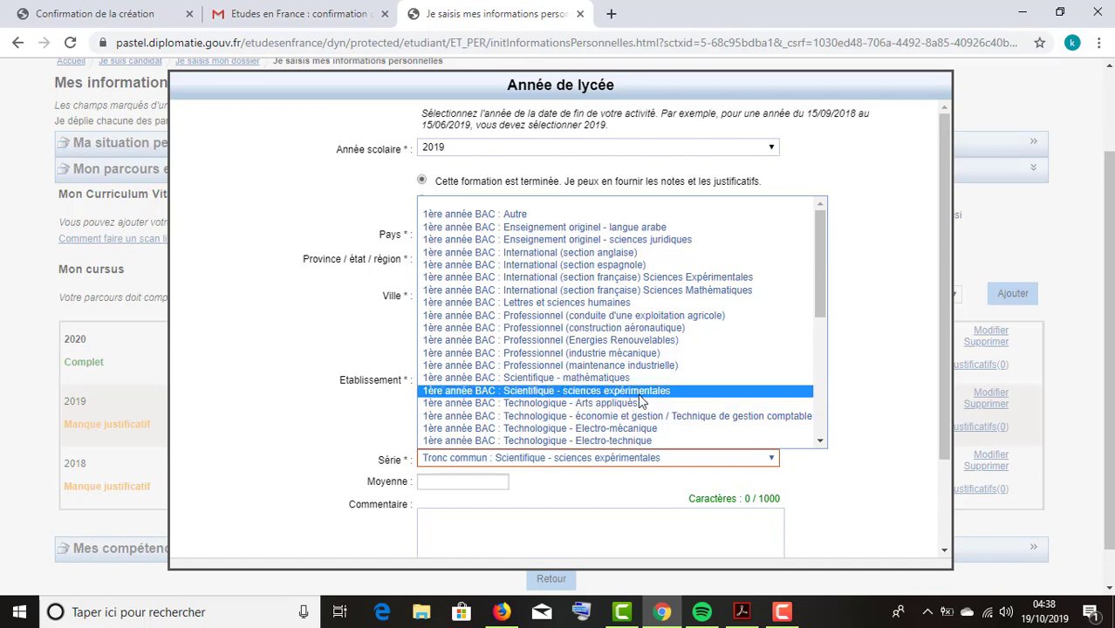
click(639, 392)
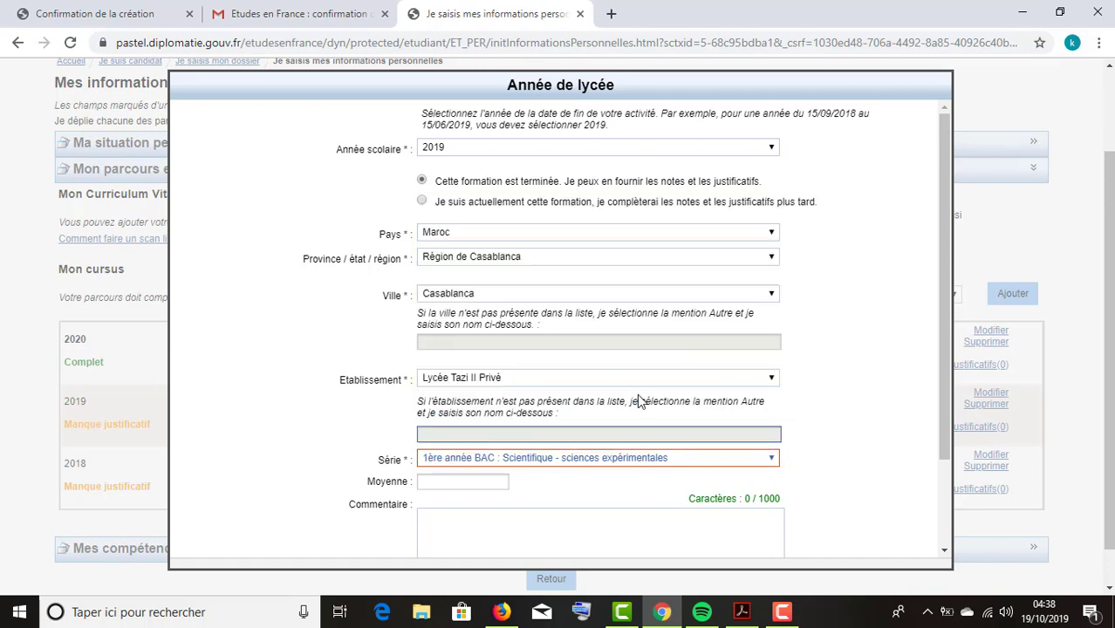
scroll(634, 385, down, 3)
click(526, 534)
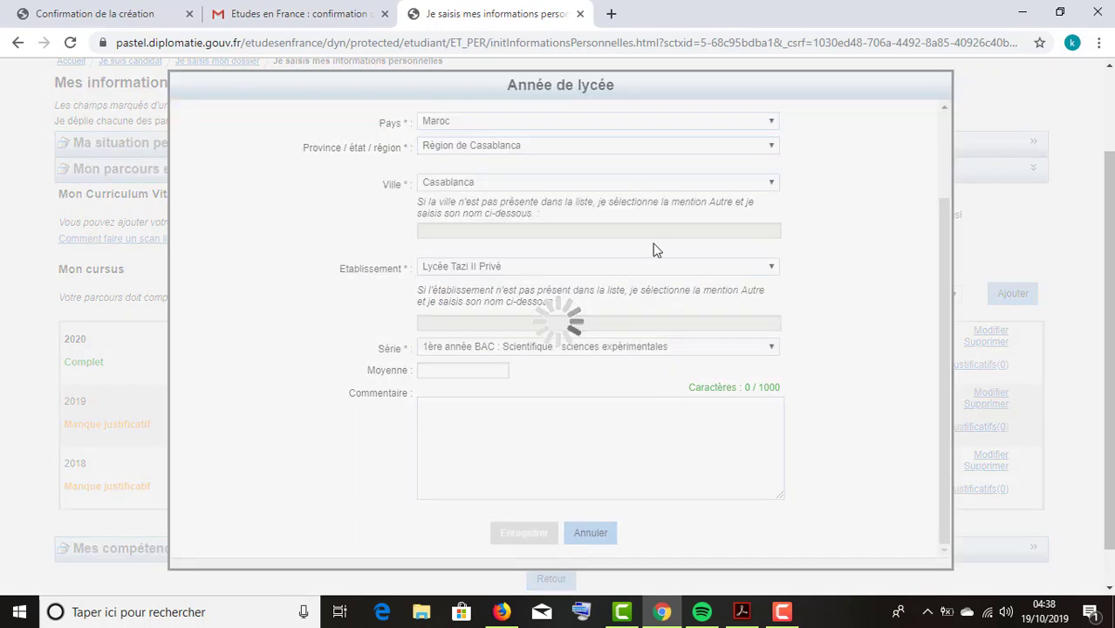
drag(145, 487, 45, 333)
click(145, 488)
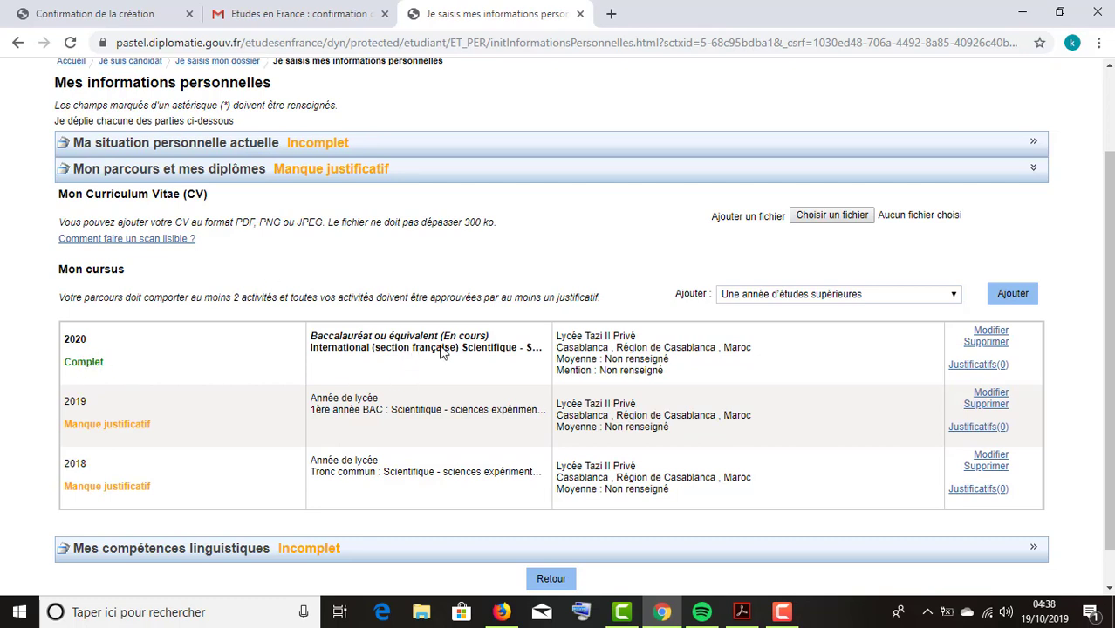
Check the bac entry, then show the Ajouter list of activity types under Mon cursus.
drag(443, 339, 489, 338)
triple_click(340, 340)
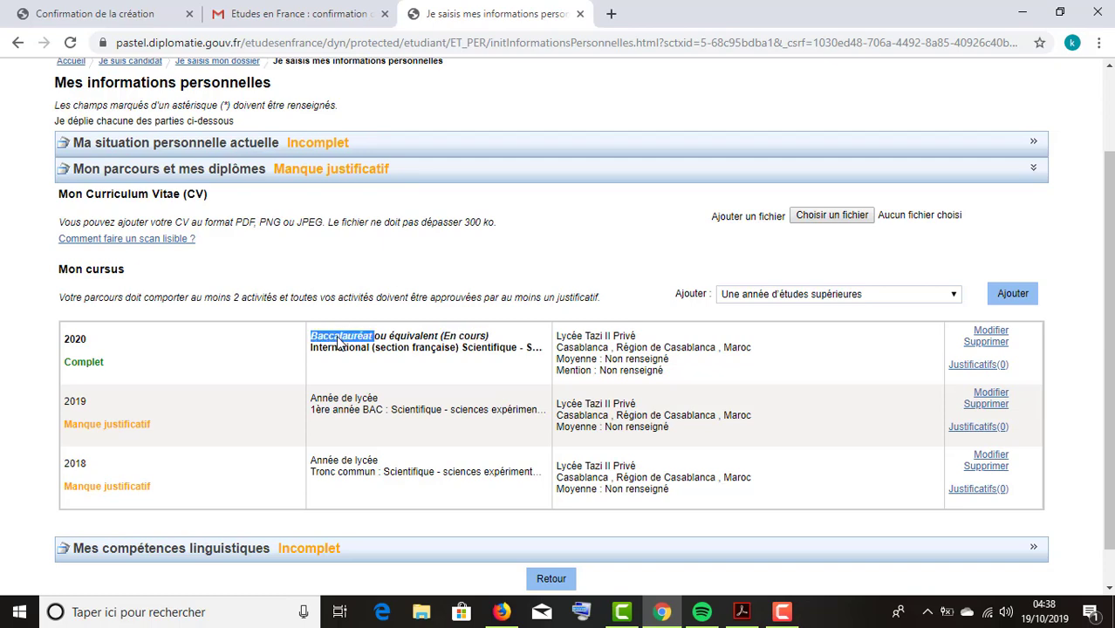
click(349, 342)
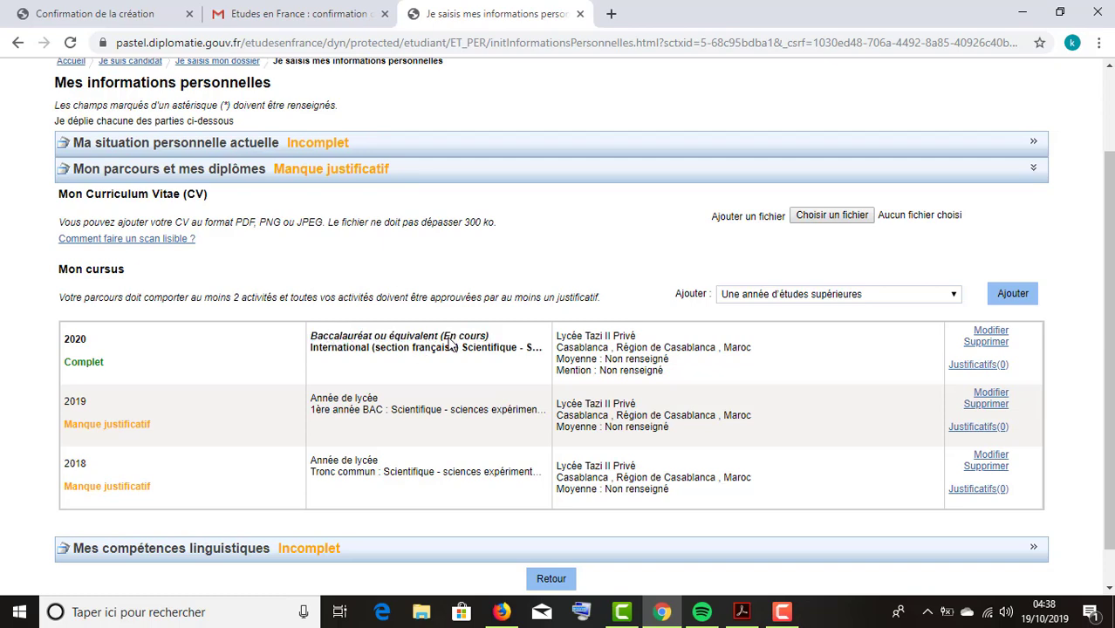
scroll(634, 379, down, 1)
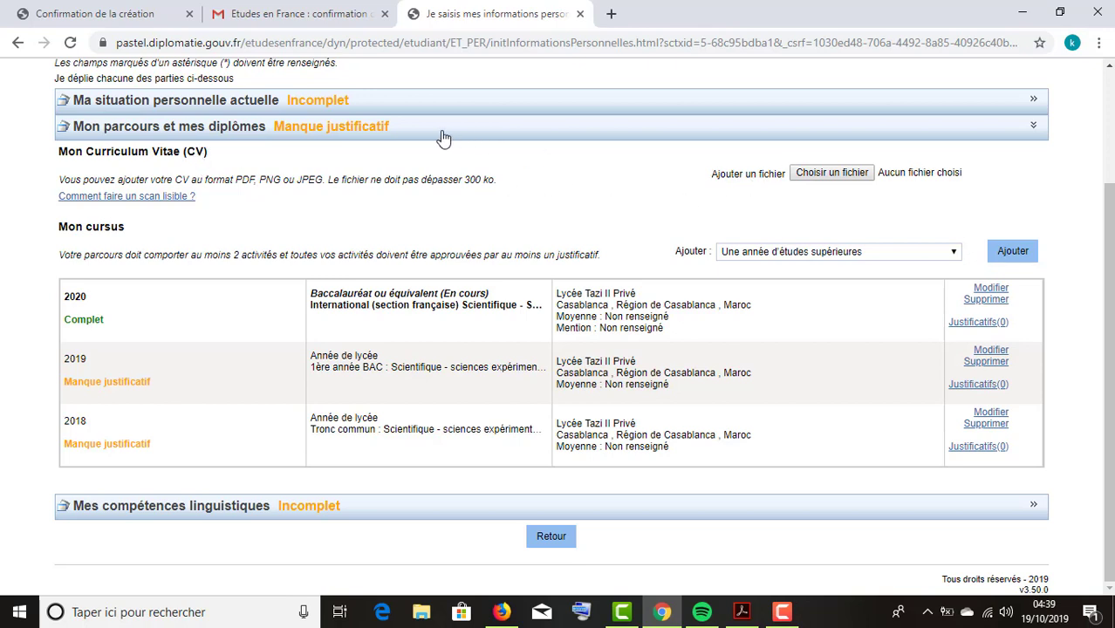
click(908, 255)
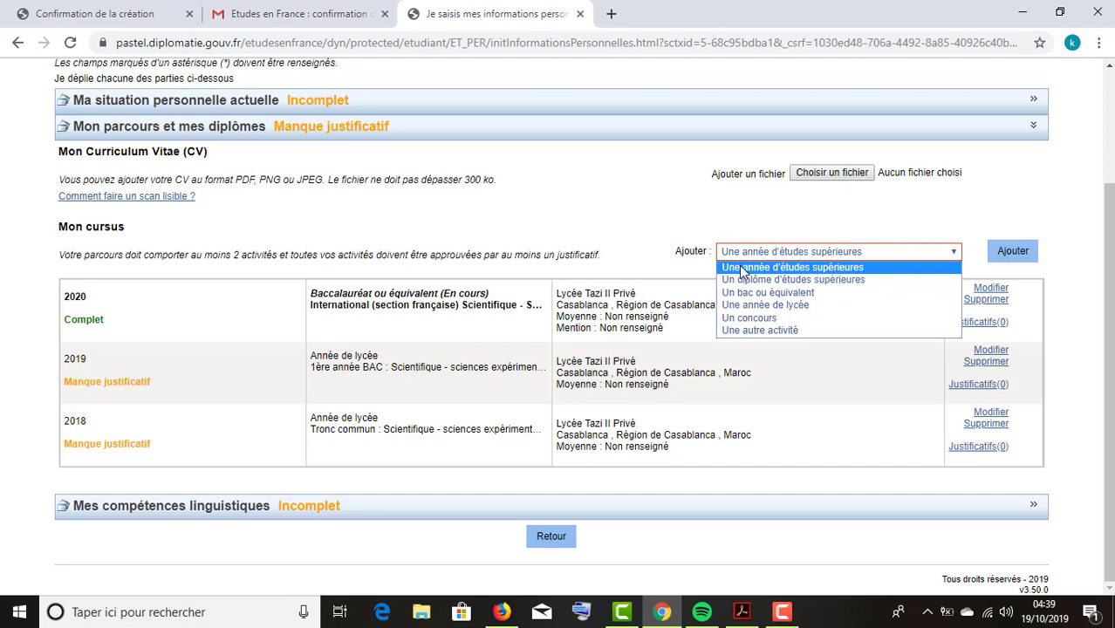
Start a new 'Une année d'études supérieures' entry.
click(817, 272)
click(1004, 254)
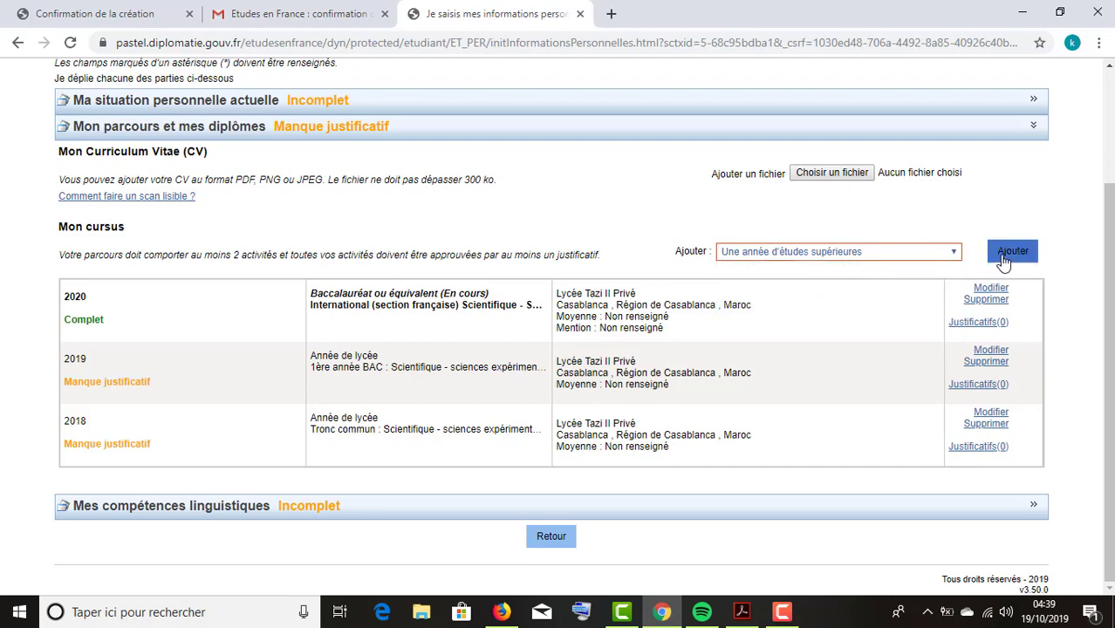
click(566, 150)
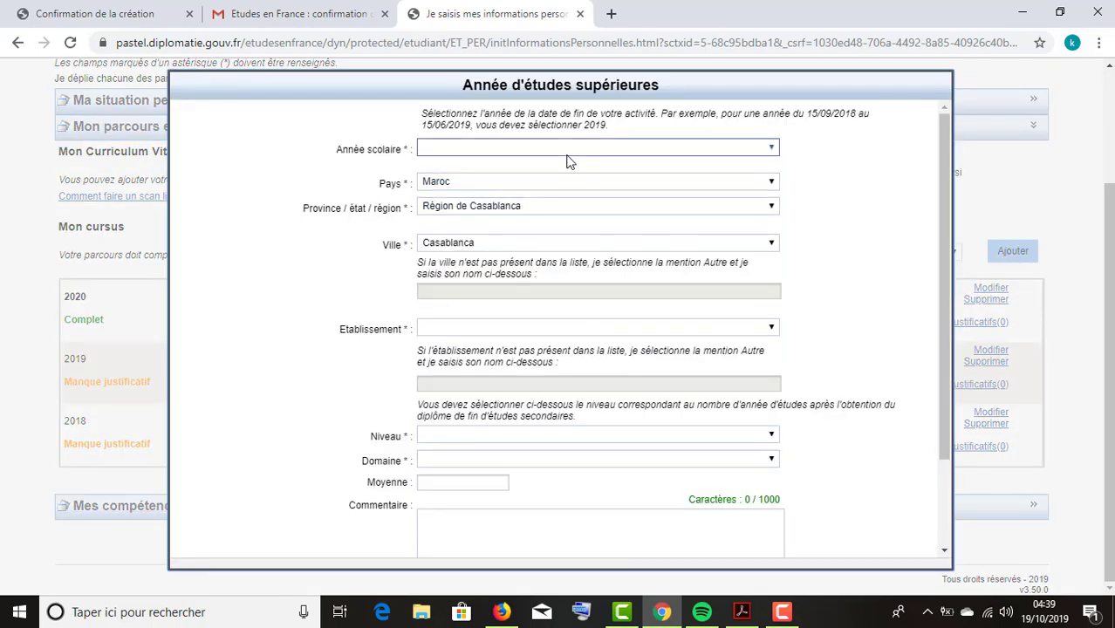
click(869, 222)
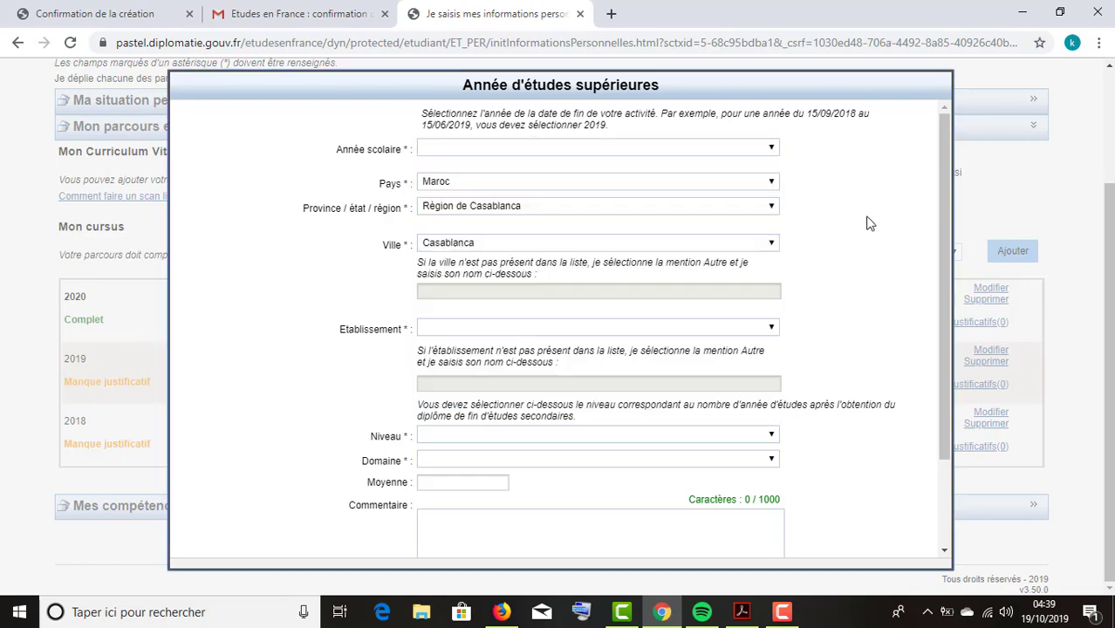
click(506, 329)
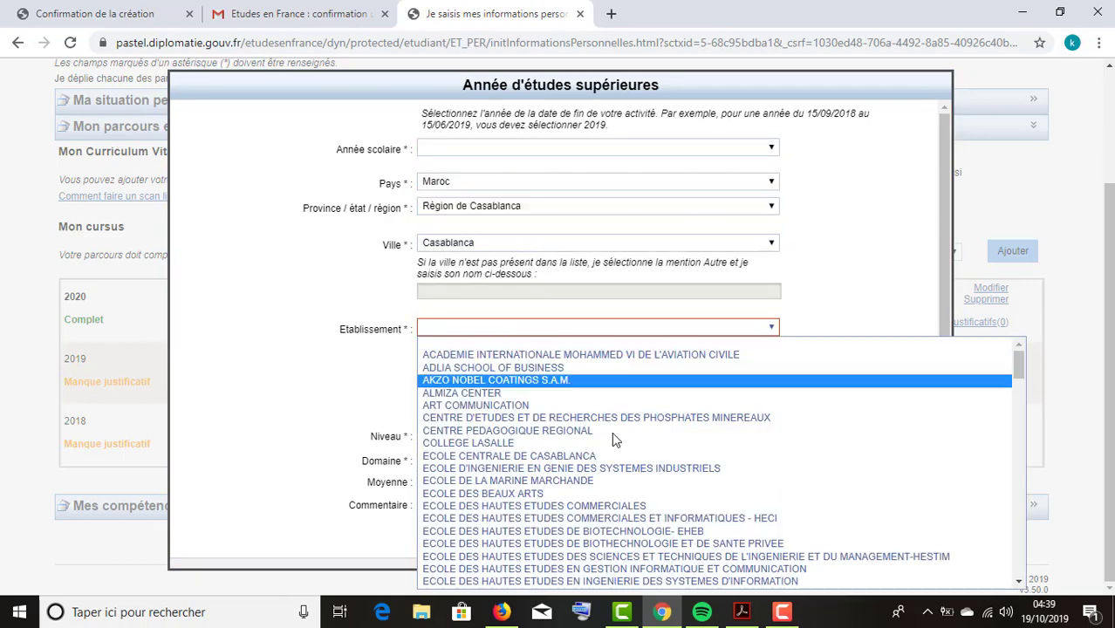
click(879, 248)
click(634, 384)
scroll(634, 397, down, 1)
scroll(635, 397, down, 1)
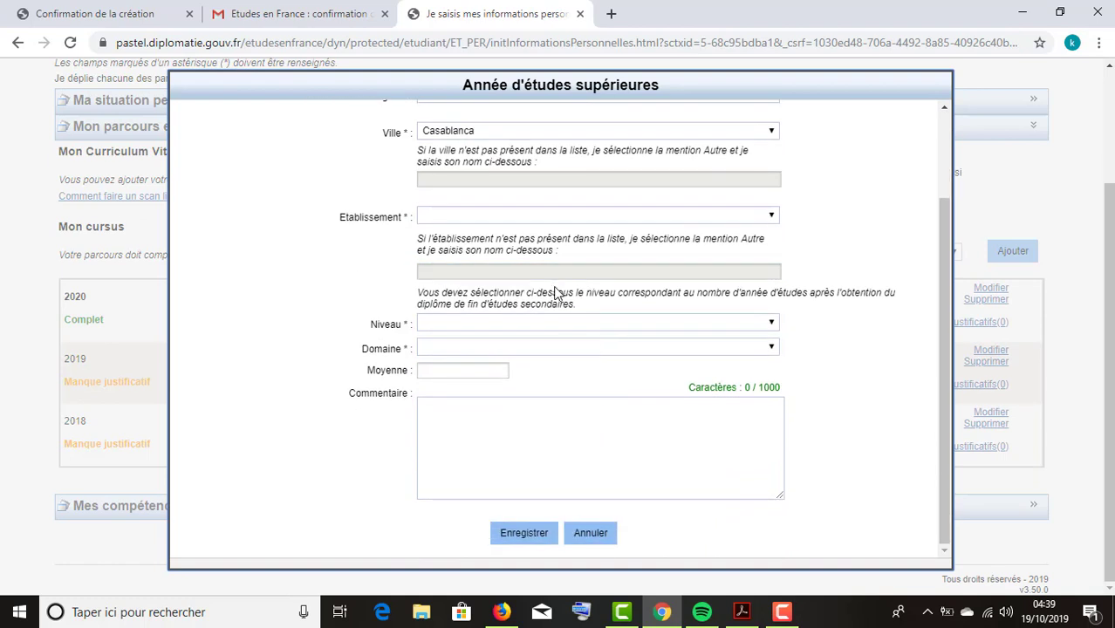
Set the study level to Bac +4 and the domain to Informatique.
click(562, 323)
click(499, 351)
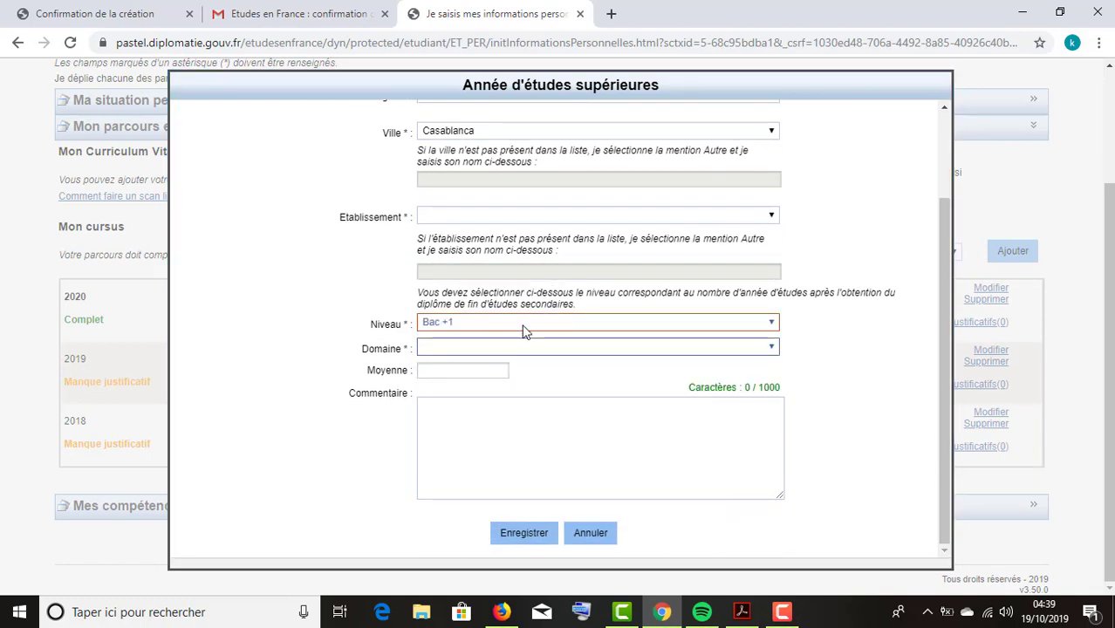
click(534, 323)
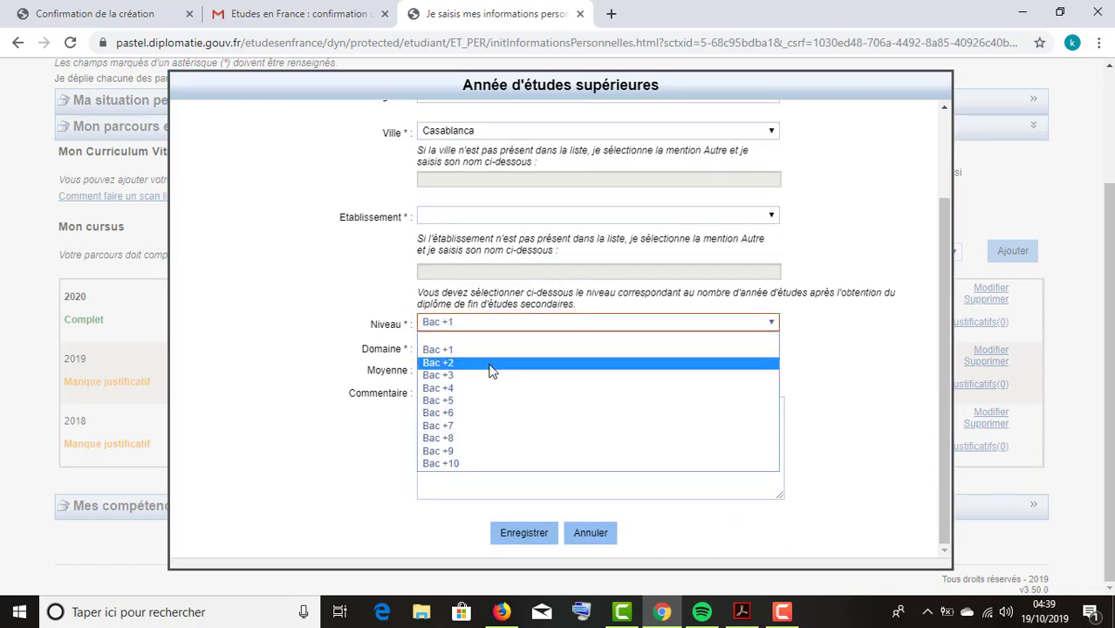
click(493, 362)
click(531, 323)
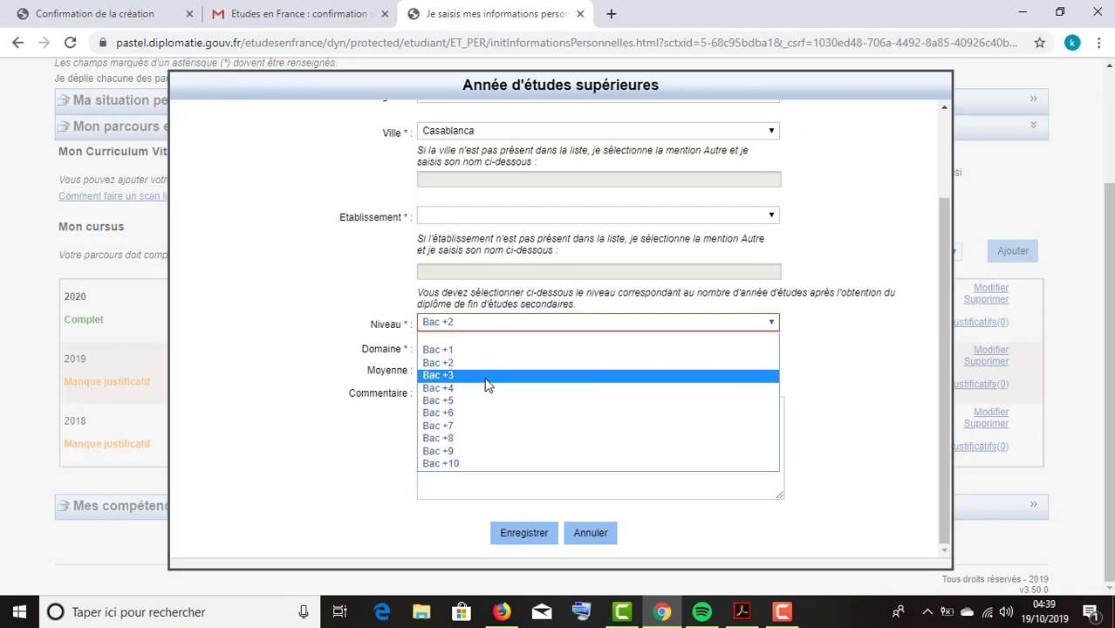
click(479, 377)
click(507, 326)
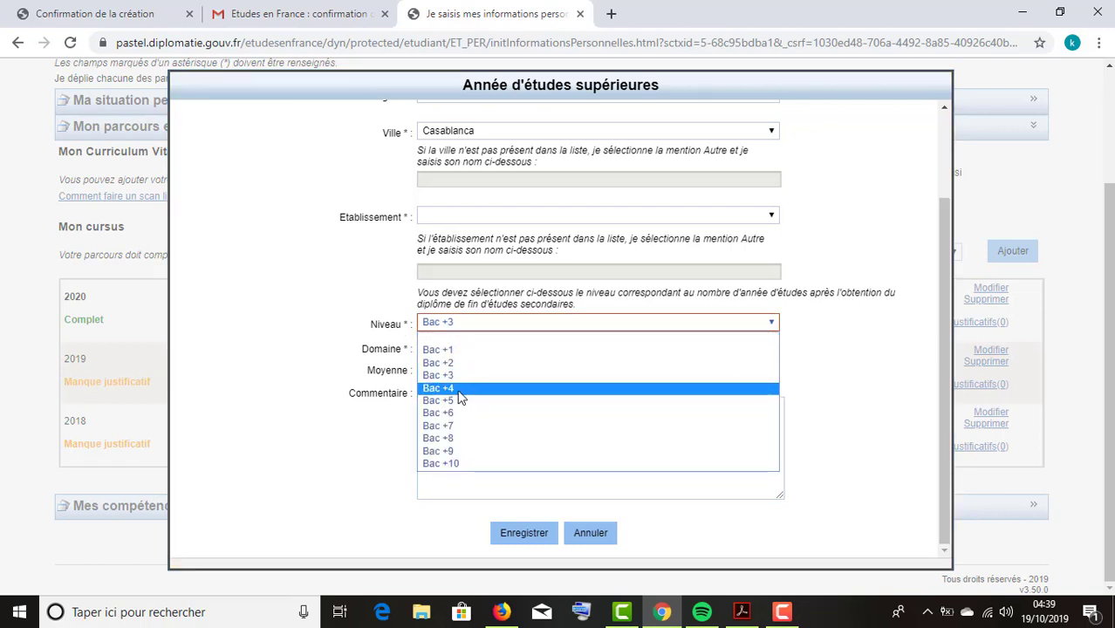
click(456, 389)
click(488, 325)
click(612, 293)
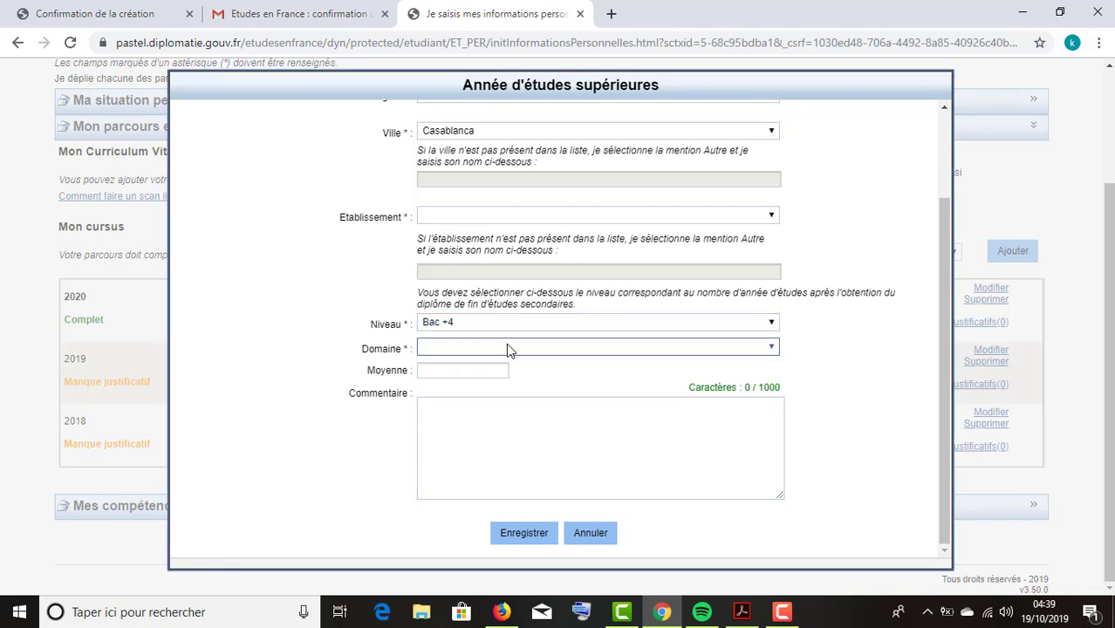
click(494, 349)
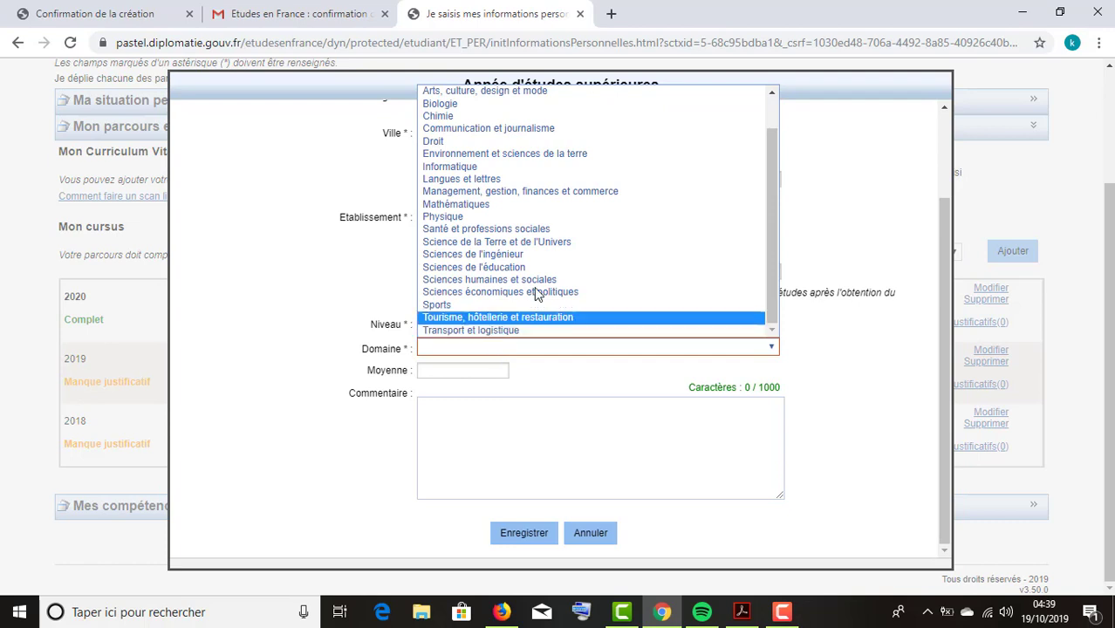
scroll(558, 217, up, 1)
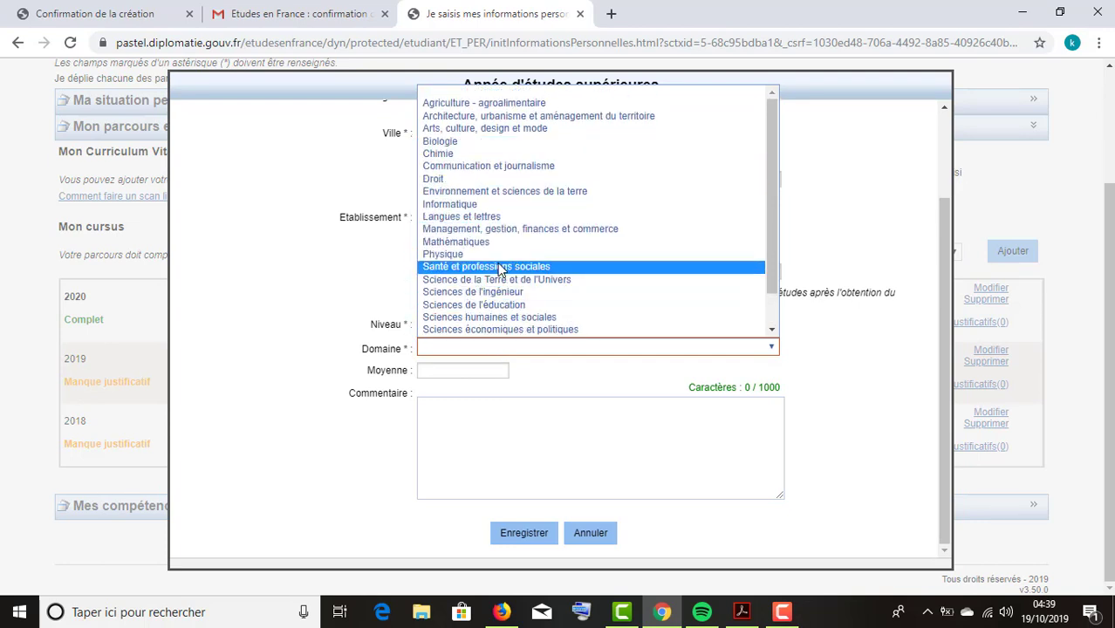
click(474, 205)
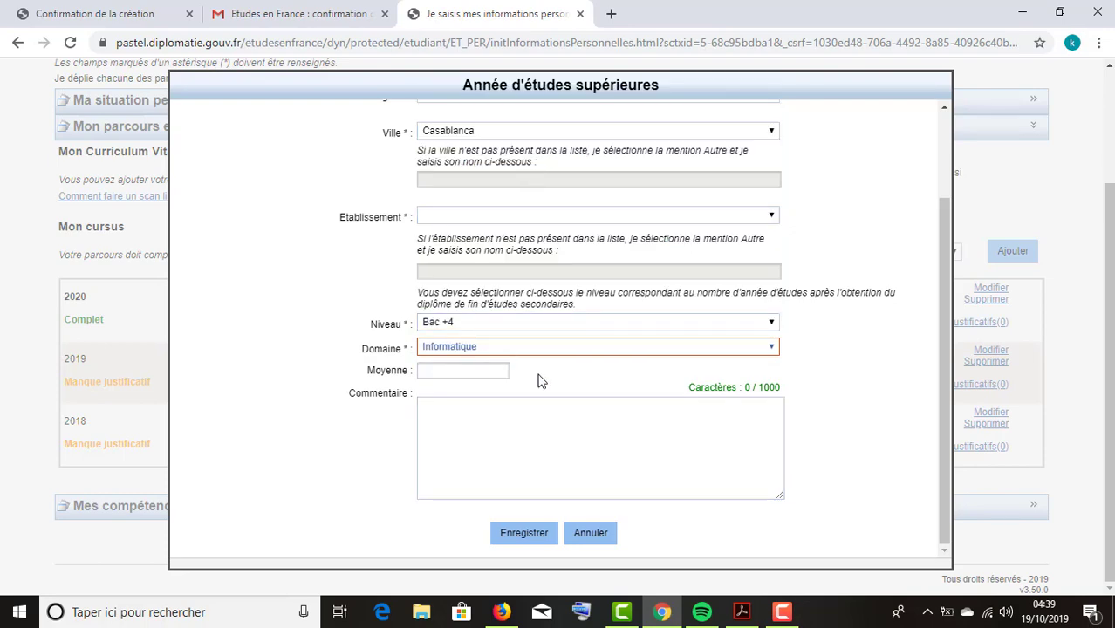
Set the school year to 2018 and the establishment to FACULTE DES SCIENCES - AIN CHOK.
scroll(537, 375, up, 3)
click(523, 150)
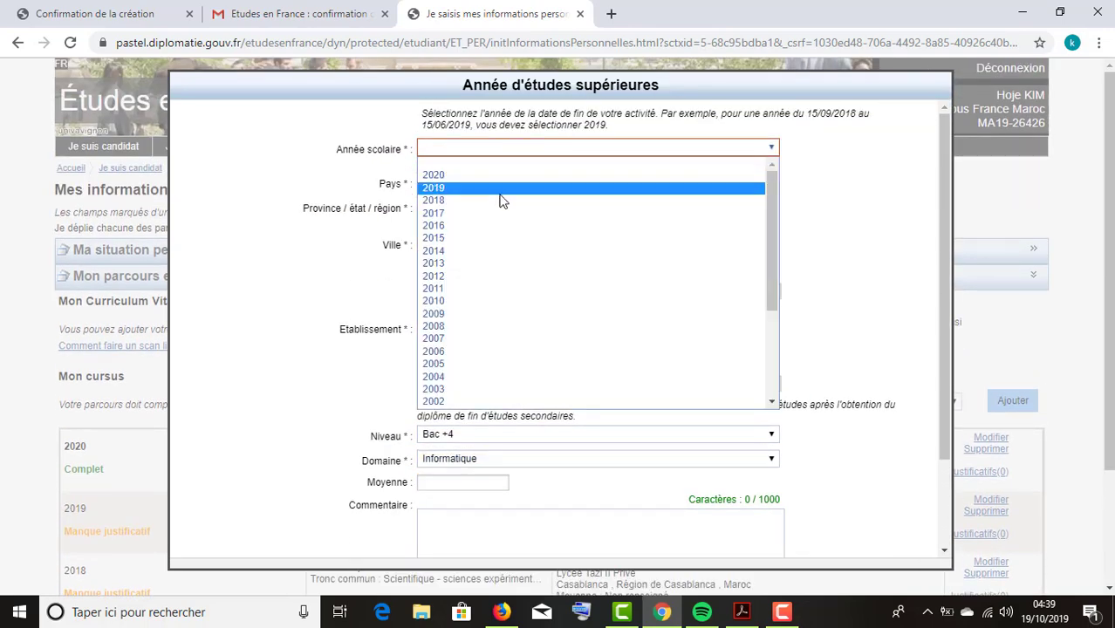
click(498, 201)
scroll(510, 231, down, 3)
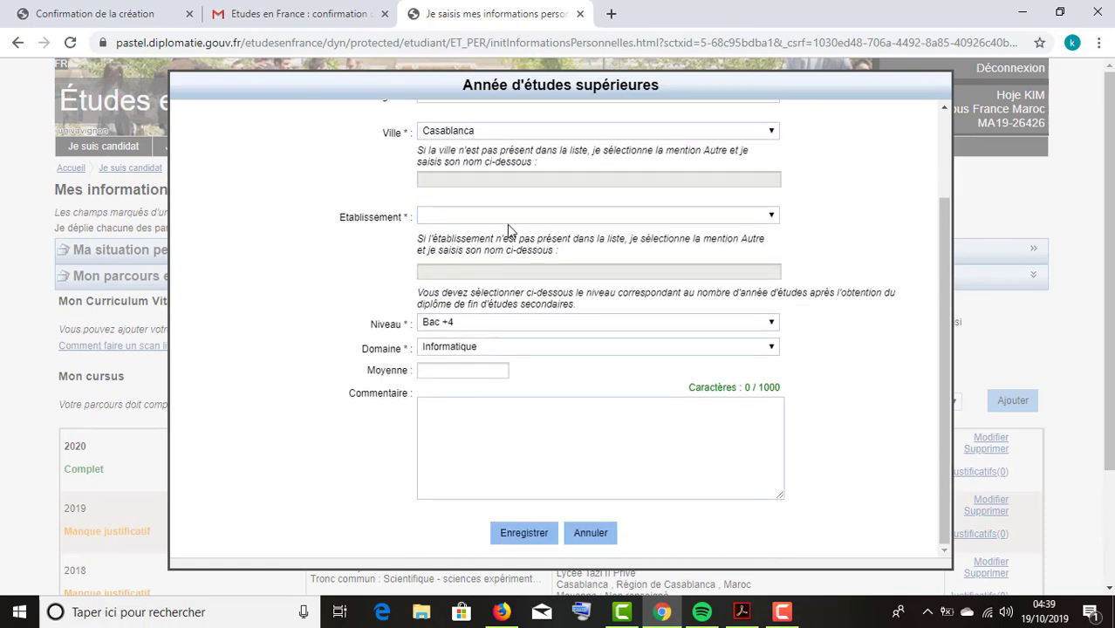
click(518, 217)
scroll(518, 218, up, 1)
scroll(518, 217, down, 1)
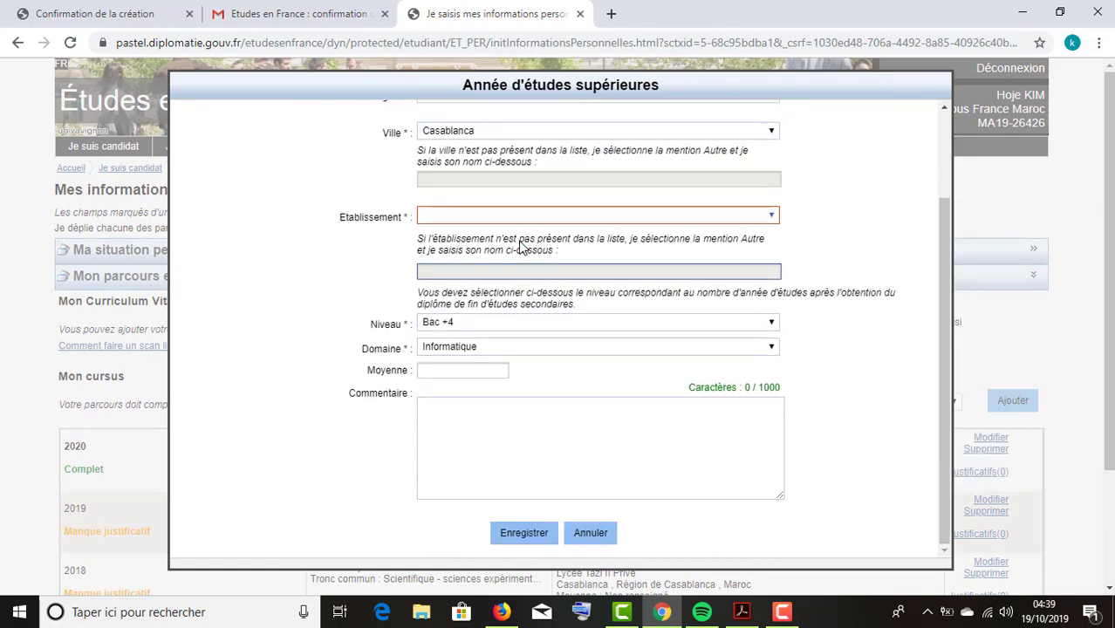
click(531, 217)
scroll(561, 373, down, 10)
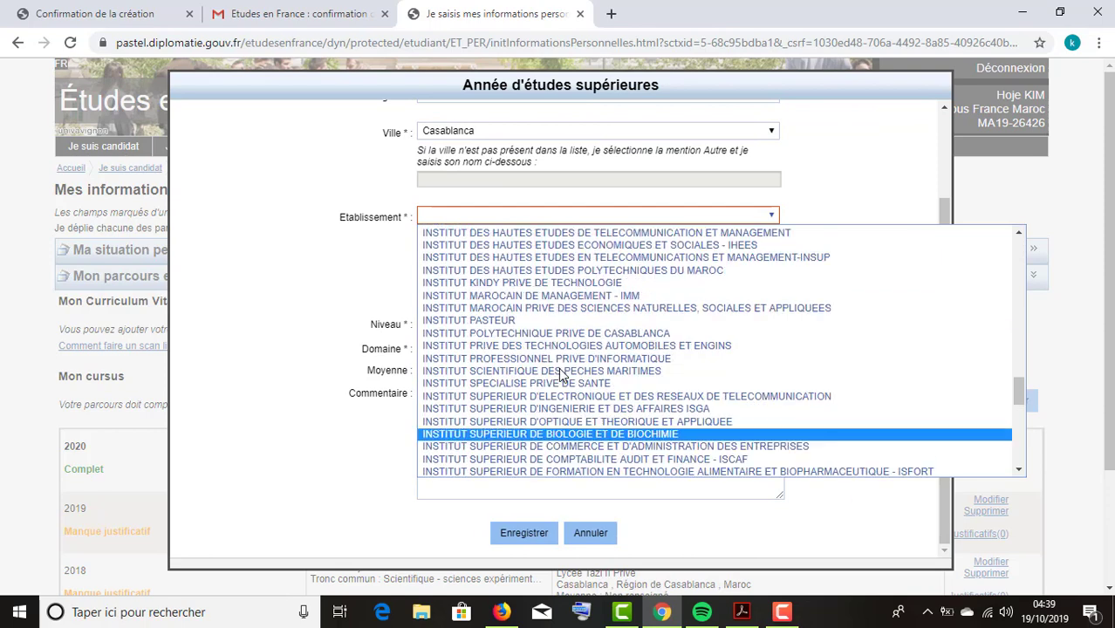
scroll(571, 406, up, 5)
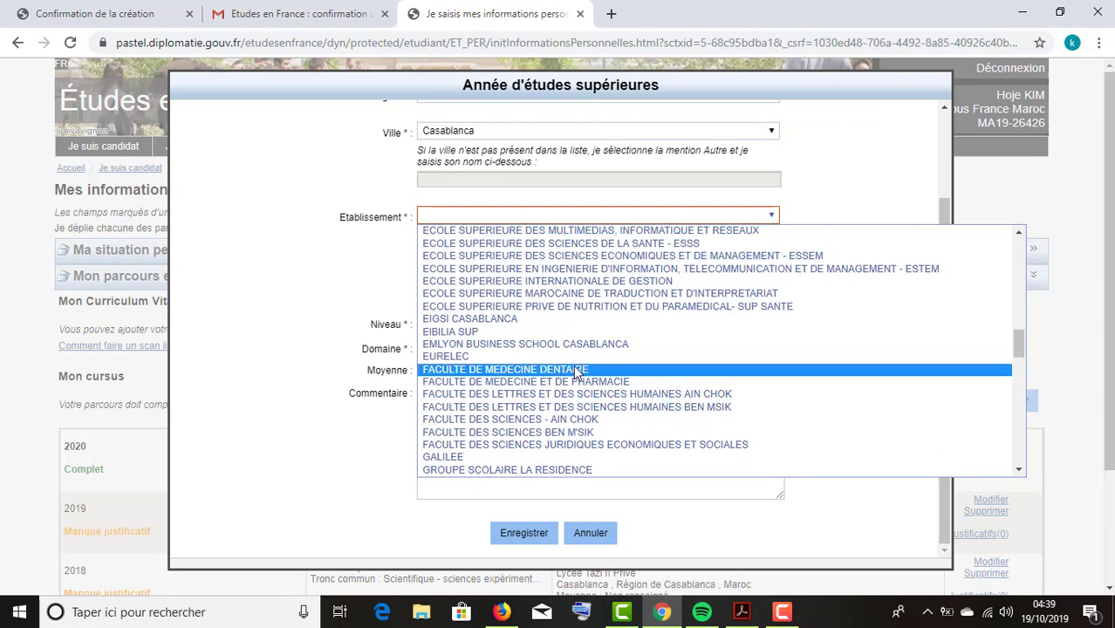
click(555, 421)
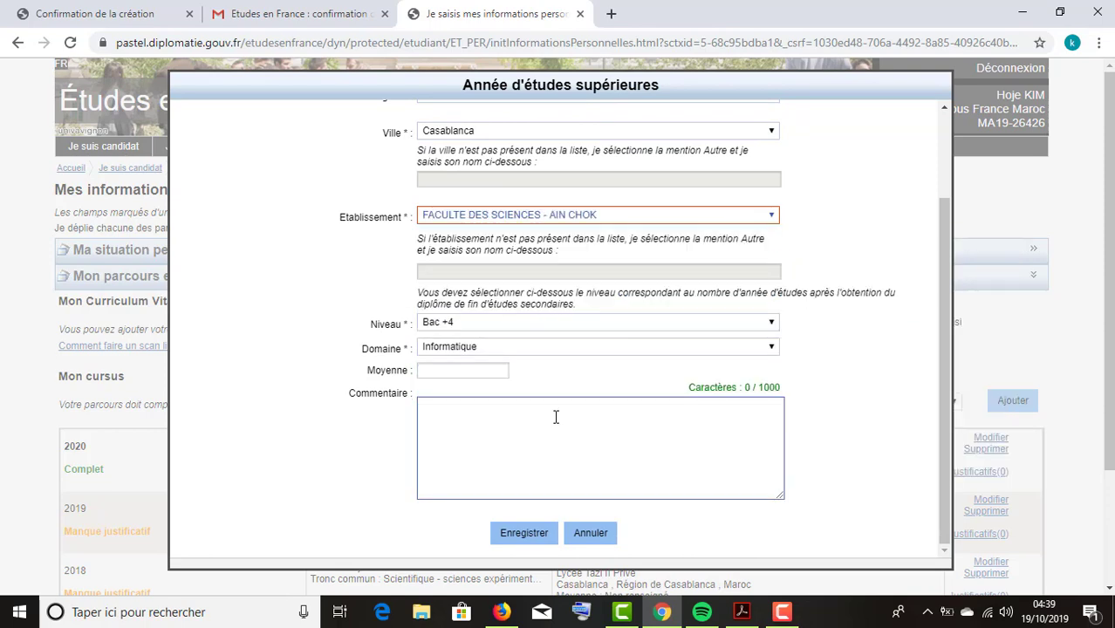
Change the study level to Bac +3 and save the higher-education year.
scroll(530, 329, up, 2)
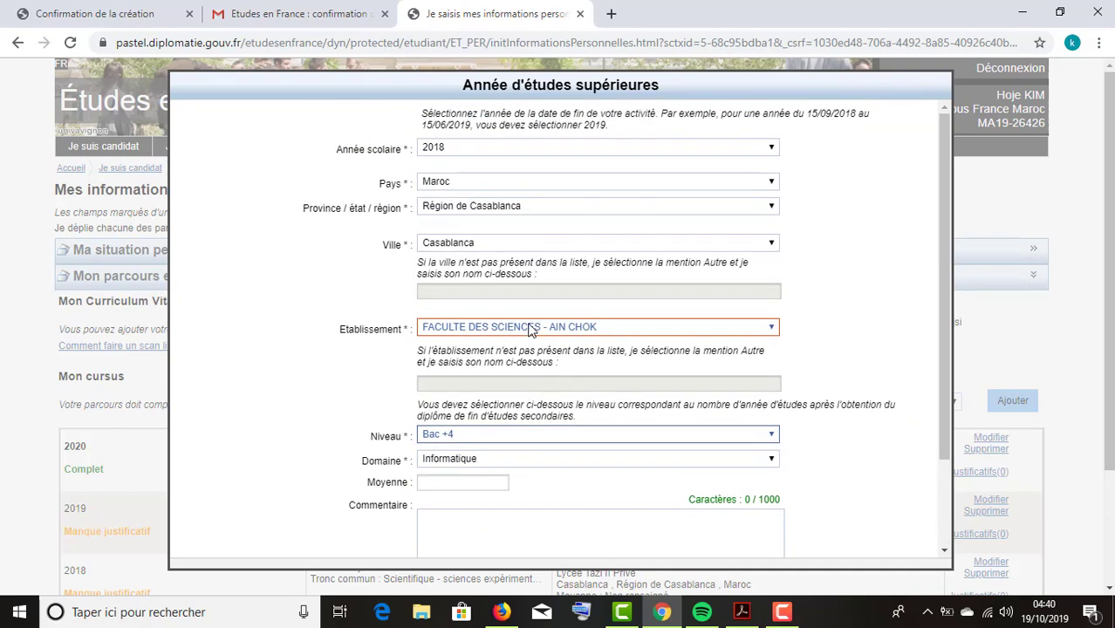
scroll(489, 314, down, 1)
scroll(484, 410, down, 1)
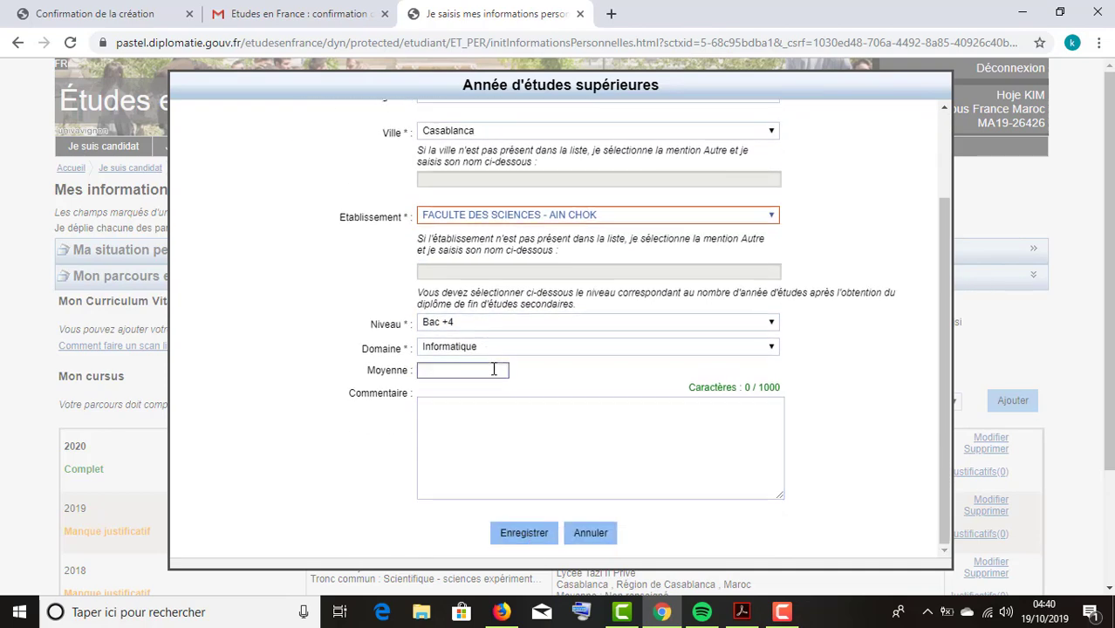
click(500, 322)
click(488, 376)
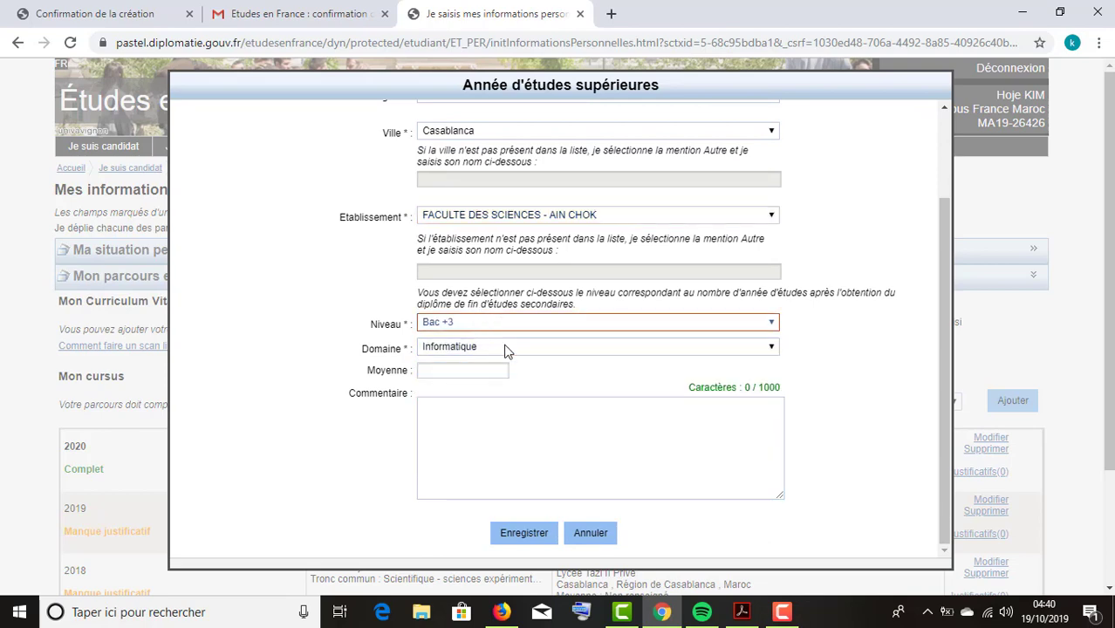
click(529, 528)
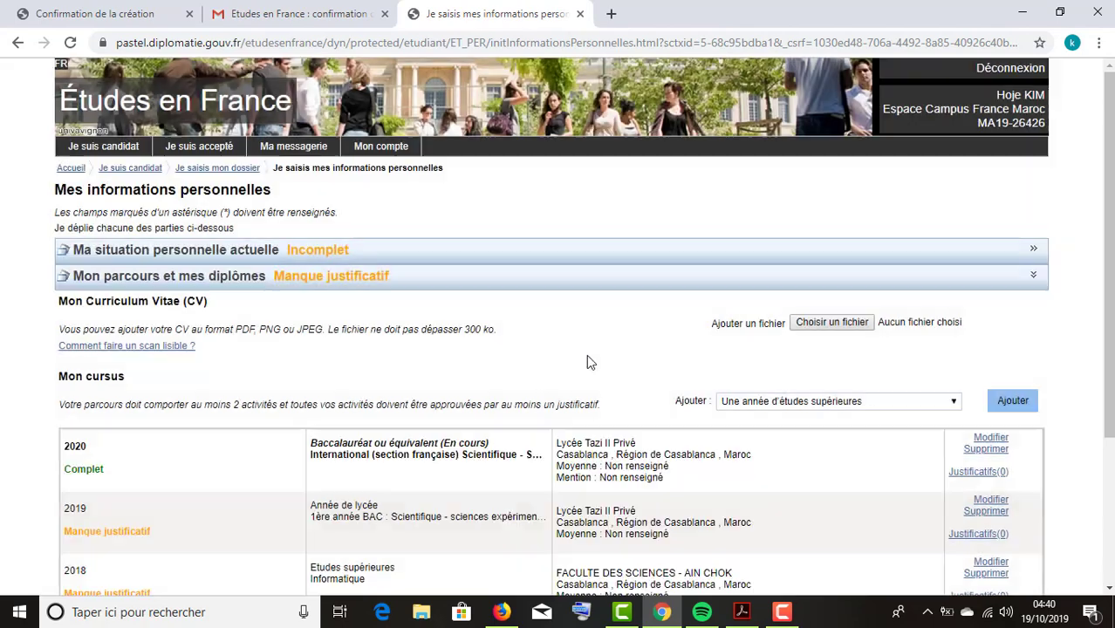
Pick 'Une autre activité' as the next activity type in the Ajouter list.
scroll(589, 361, down, 1)
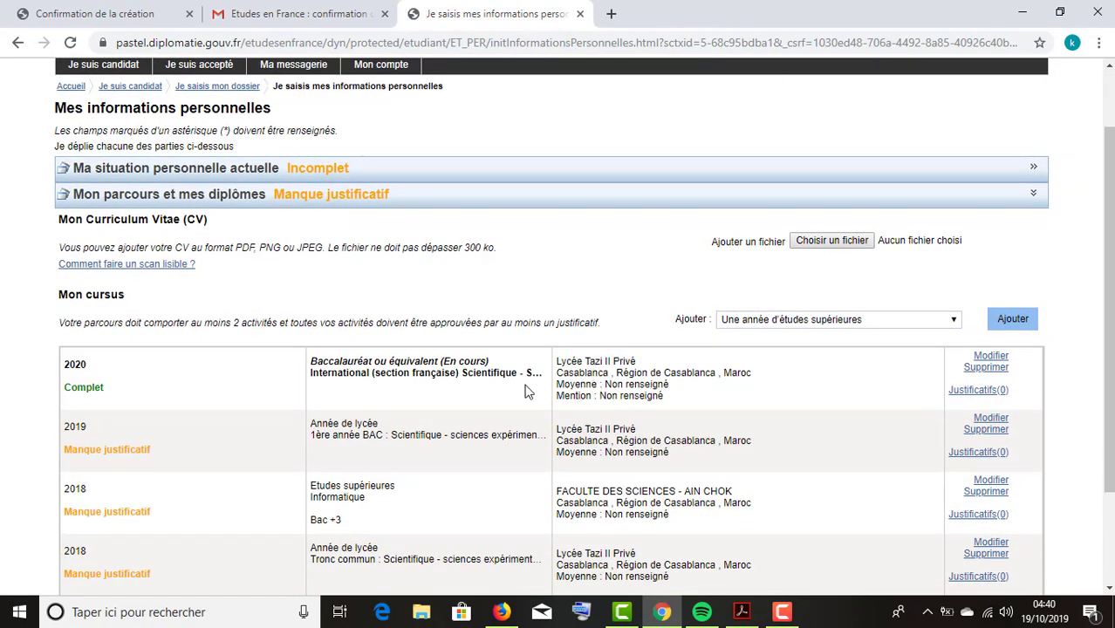
scroll(350, 477, down, 1)
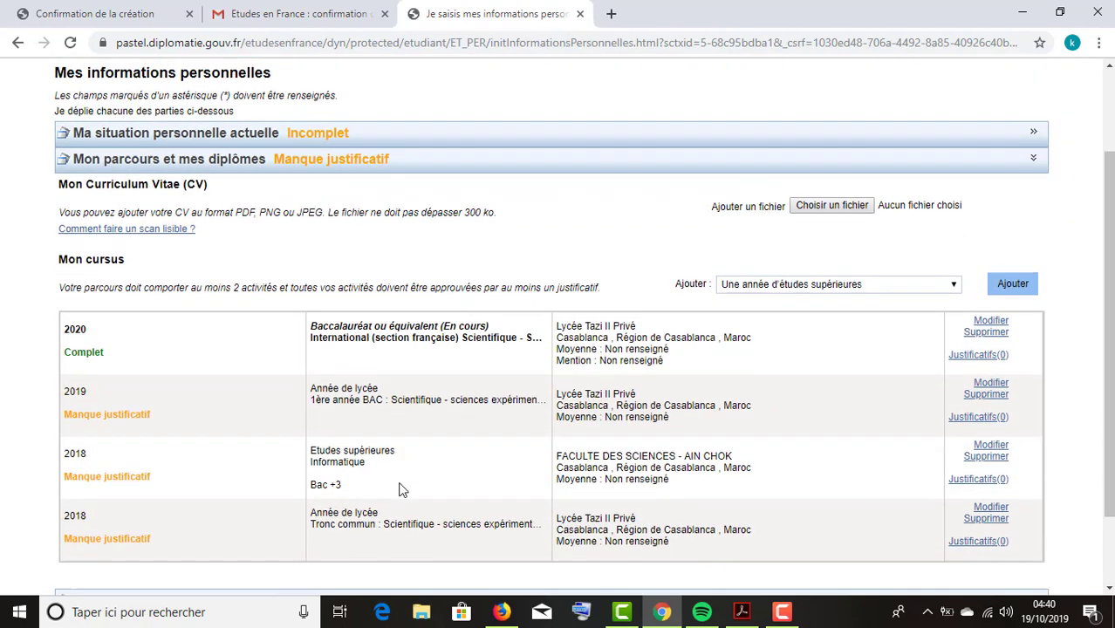
drag(392, 410, 341, 408)
click(342, 445)
click(859, 238)
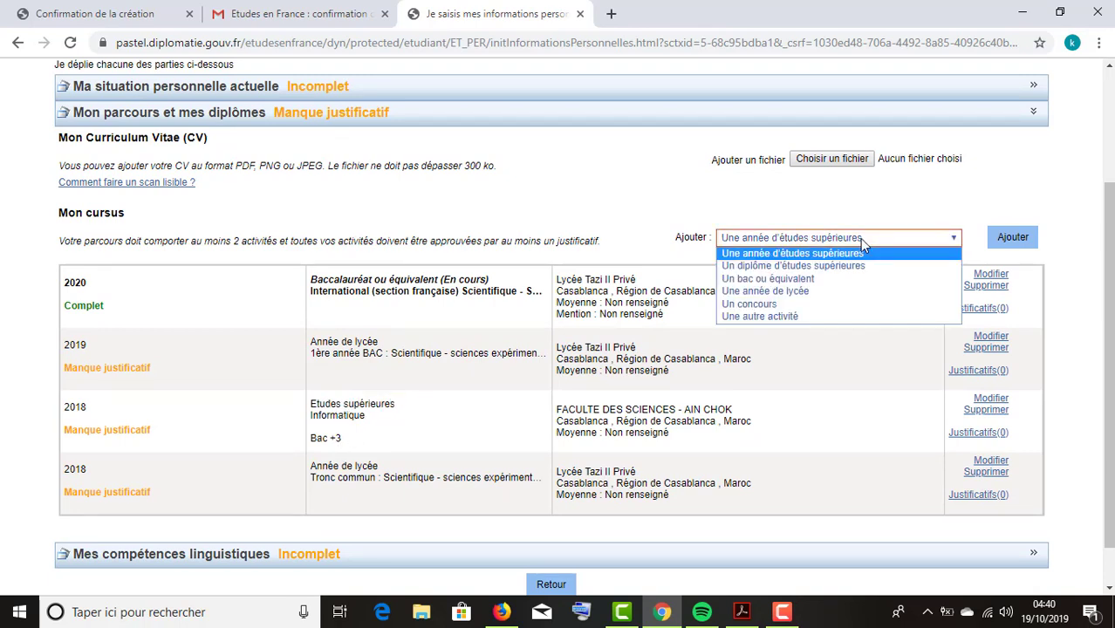
click(775, 317)
Add a 2017 activity titled STAGE D'OBSERVATION with a description, and save it.
click(1008, 238)
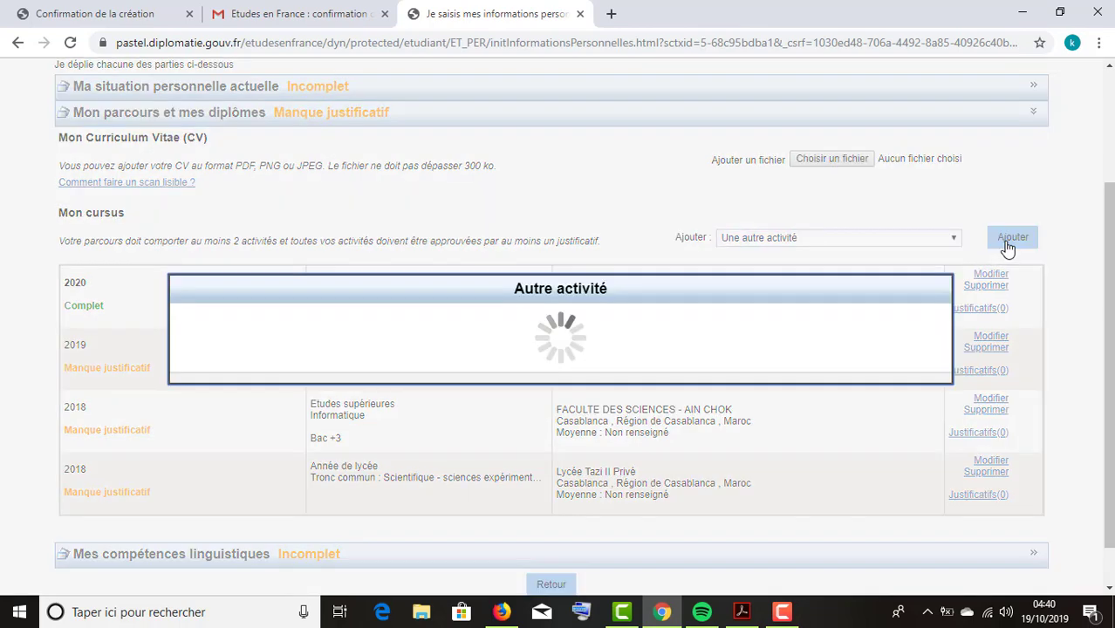
click(555, 176)
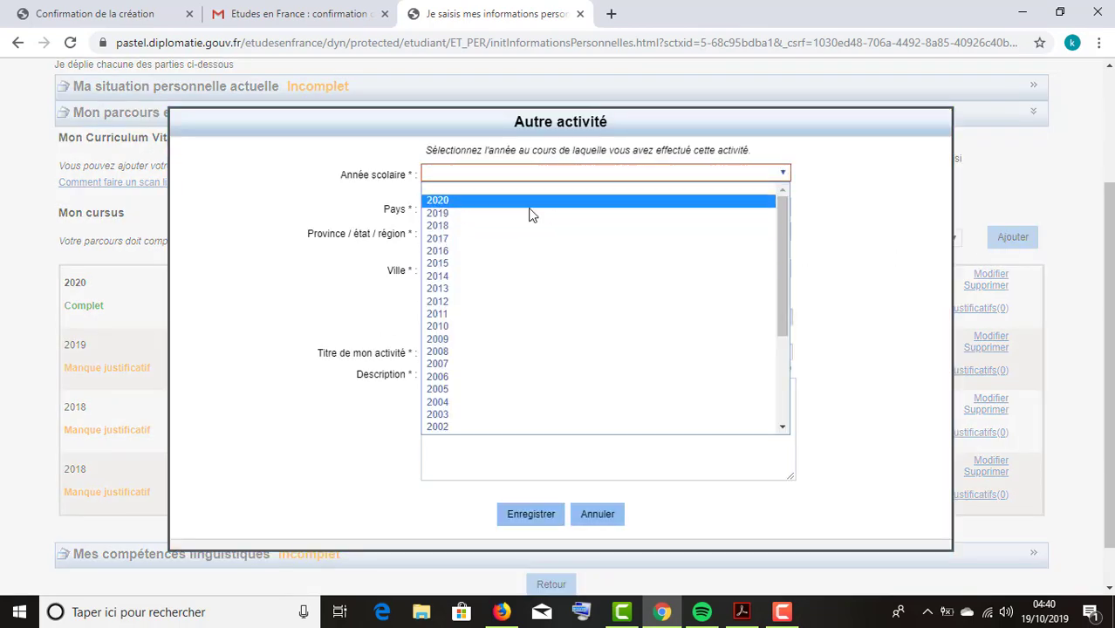
click(484, 239)
click(501, 352)
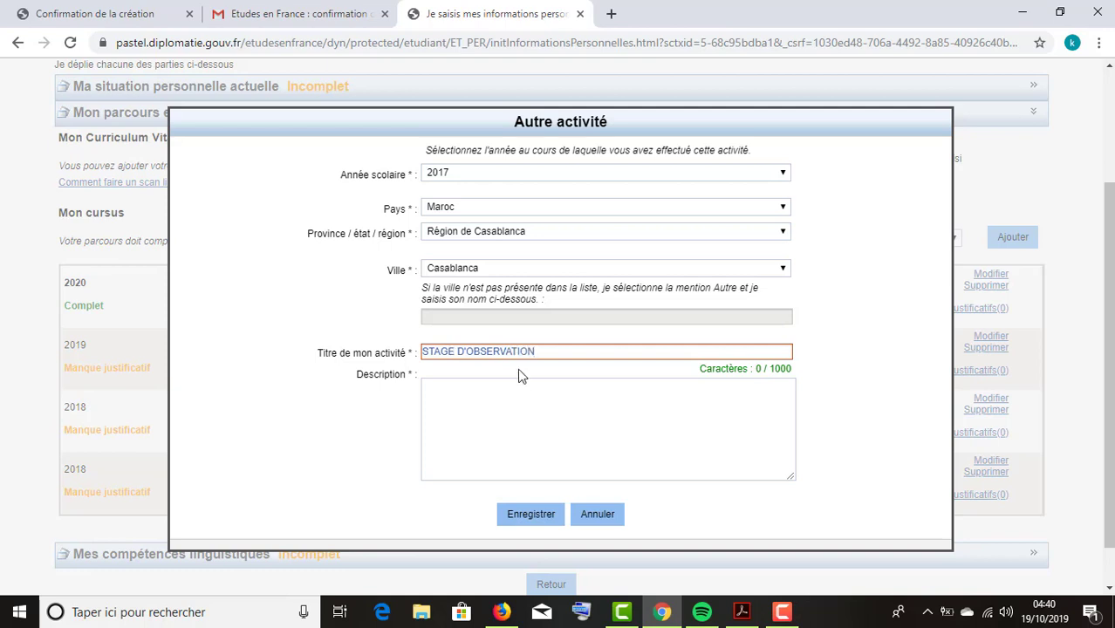
click(521, 409)
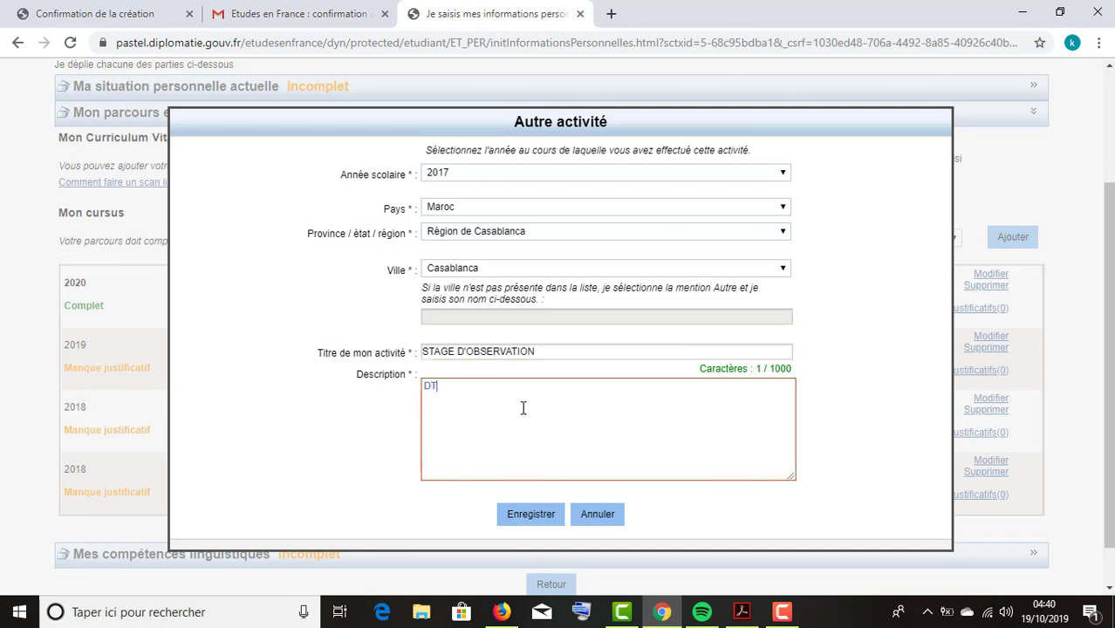
key(BackSpace)
key(BackSpace)
click(532, 524)
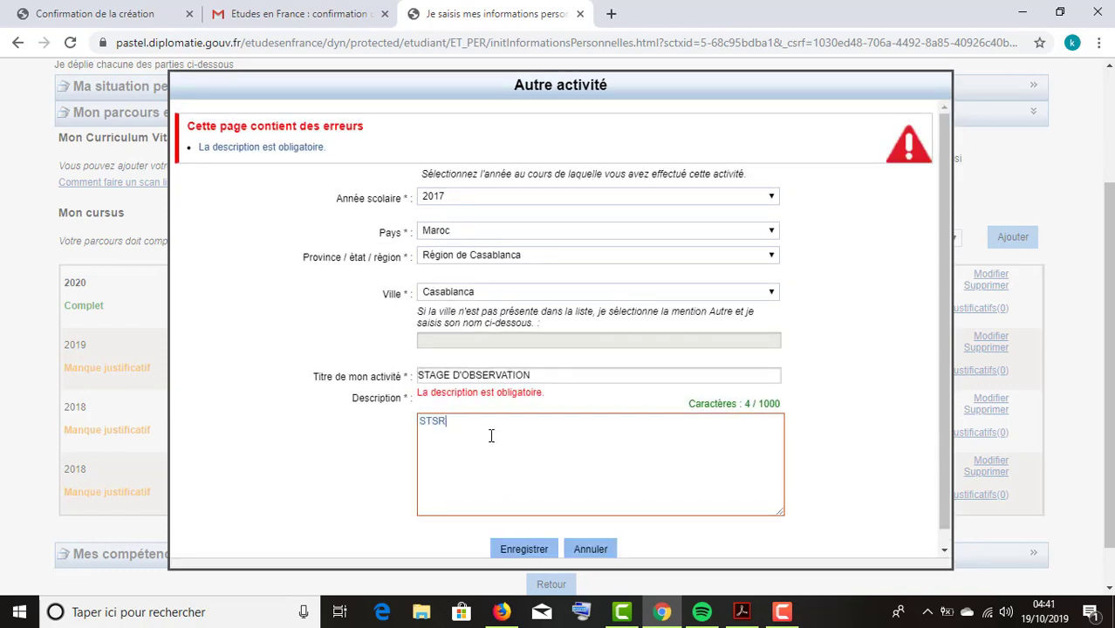
click(522, 550)
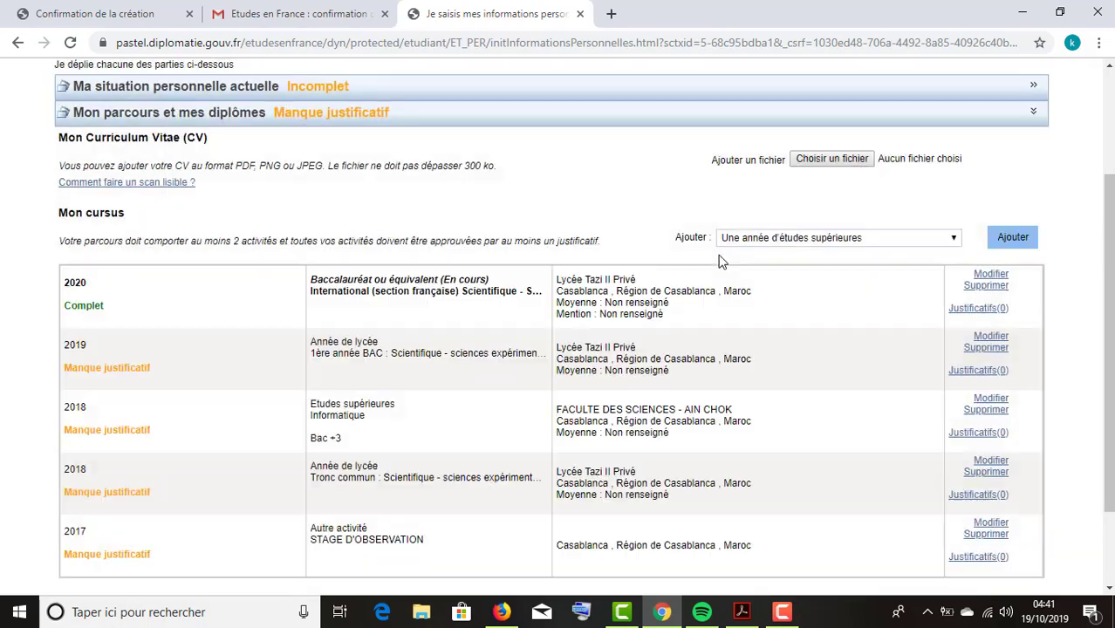
Choose 'Un diplôme d'études supérieures' as the entry type in the Ajouter list.
scroll(711, 377, down, 2)
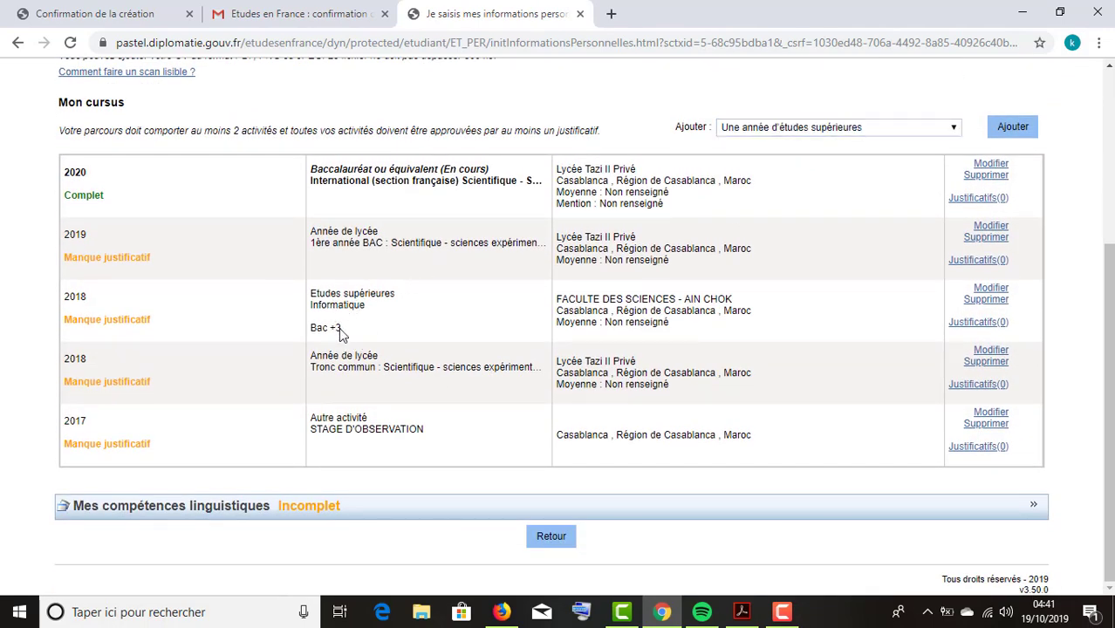
drag(341, 330, 311, 329)
click(344, 338)
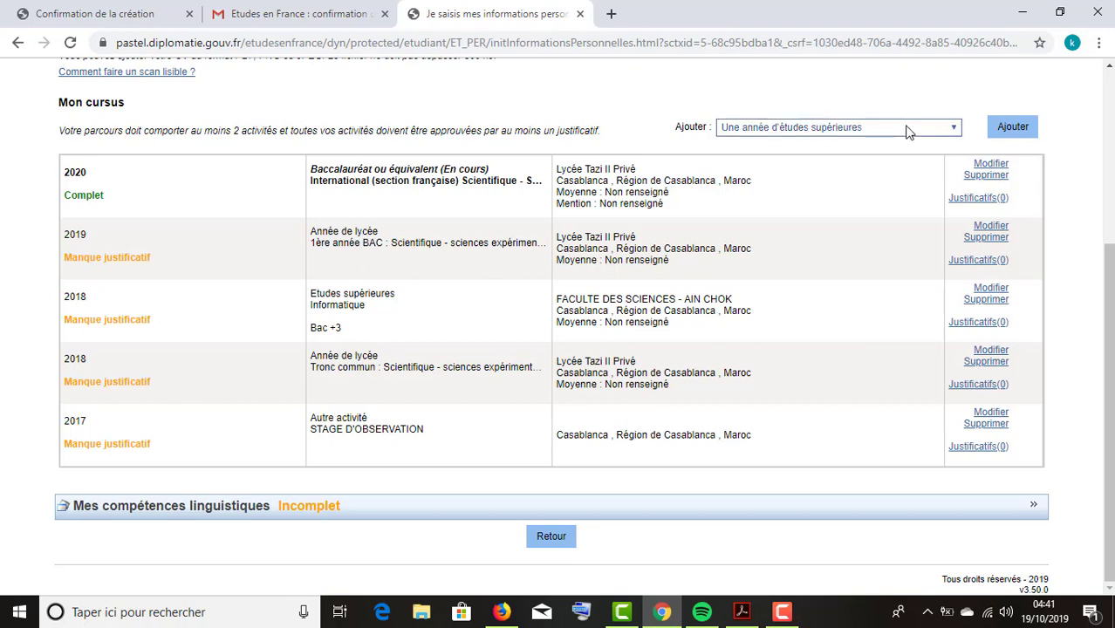
click(879, 128)
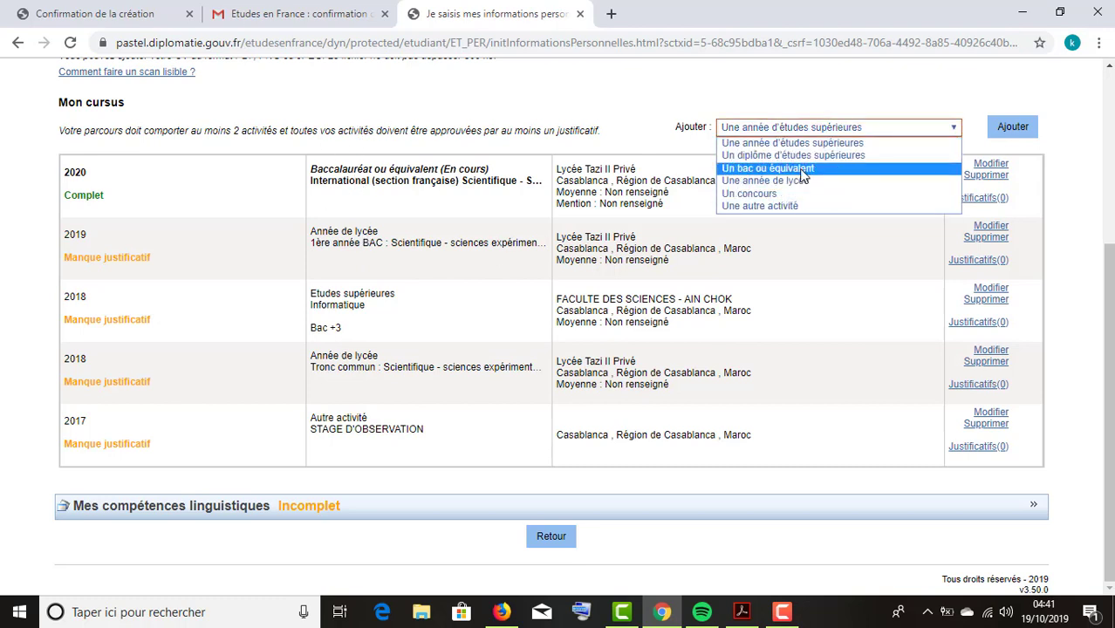
click(747, 157)
Start a new diploma entry and choose B.T.S from the Type de diplôme list.
click(993, 132)
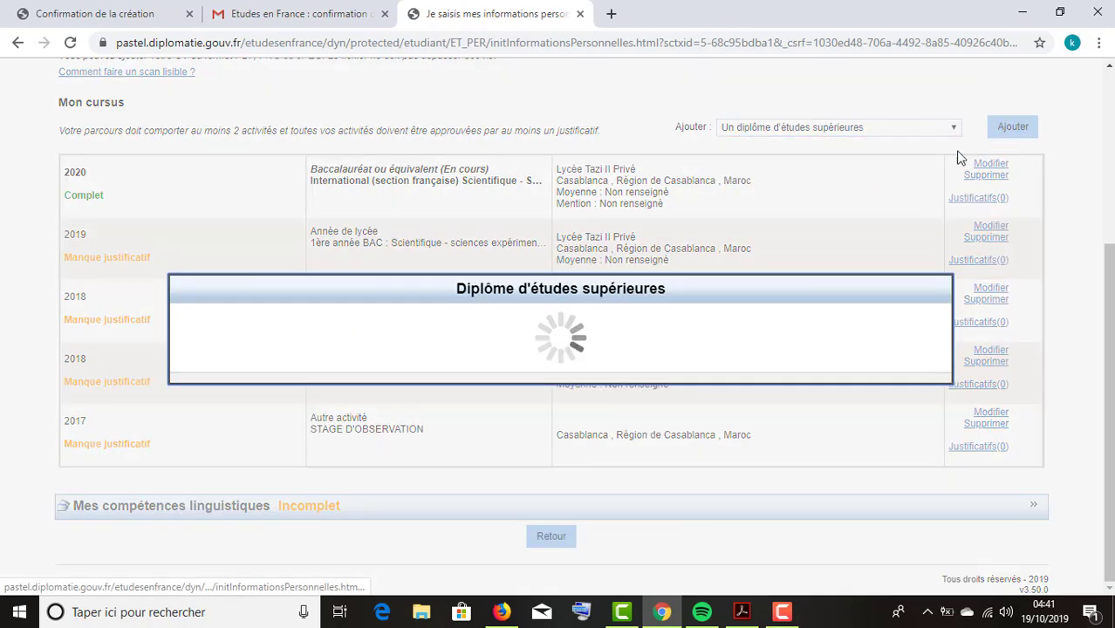
scroll(568, 414, down, 2)
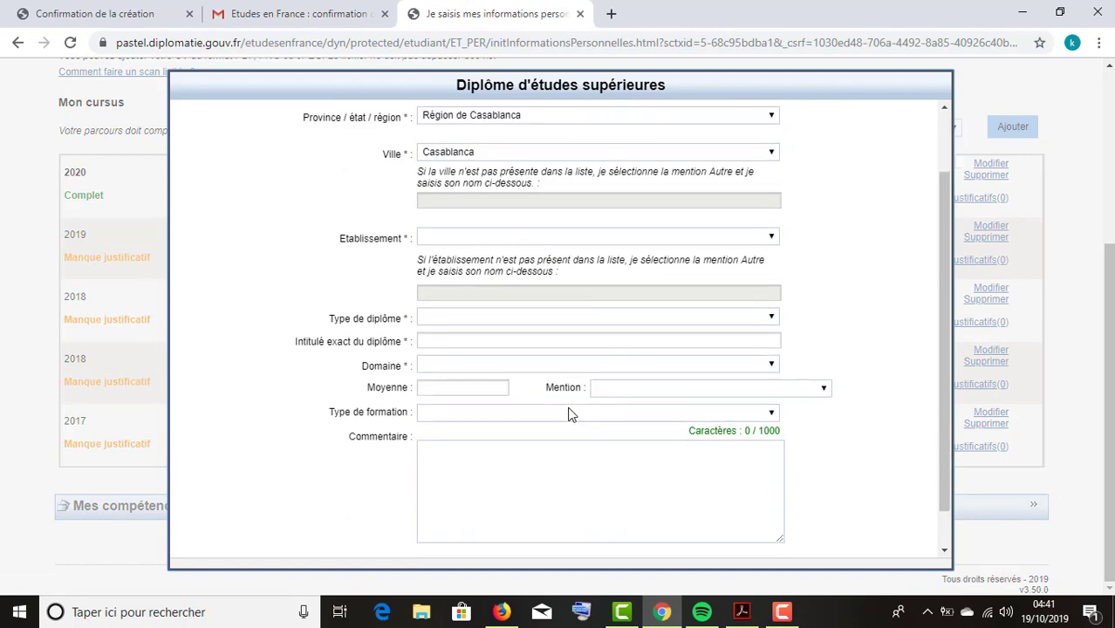
click(529, 318)
scroll(533, 320, down, 1)
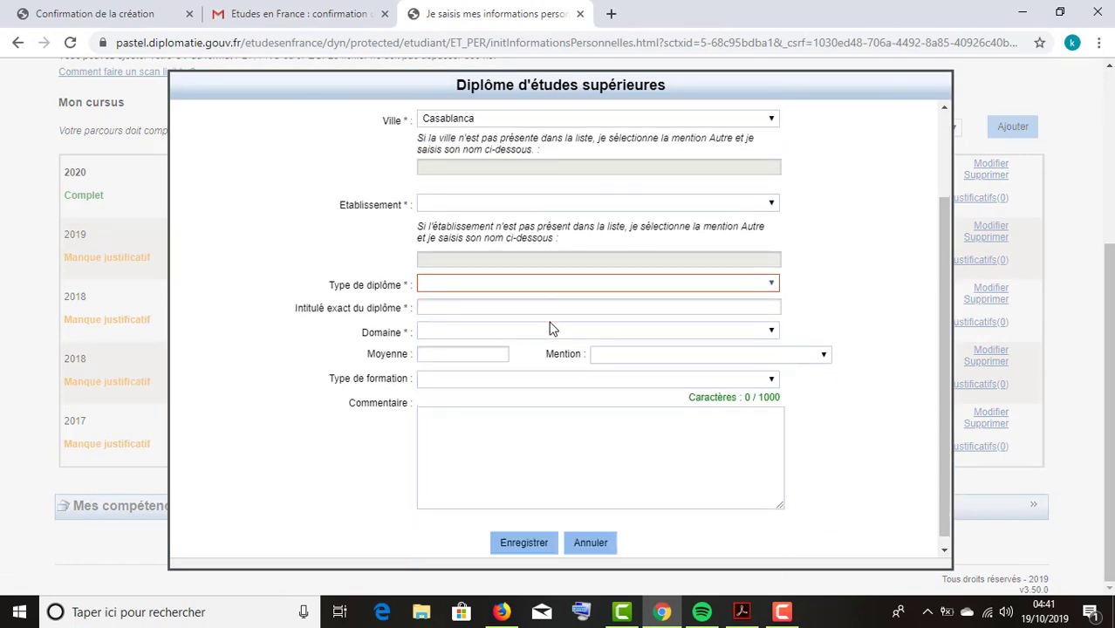
scroll(549, 328, down, 1)
click(536, 276)
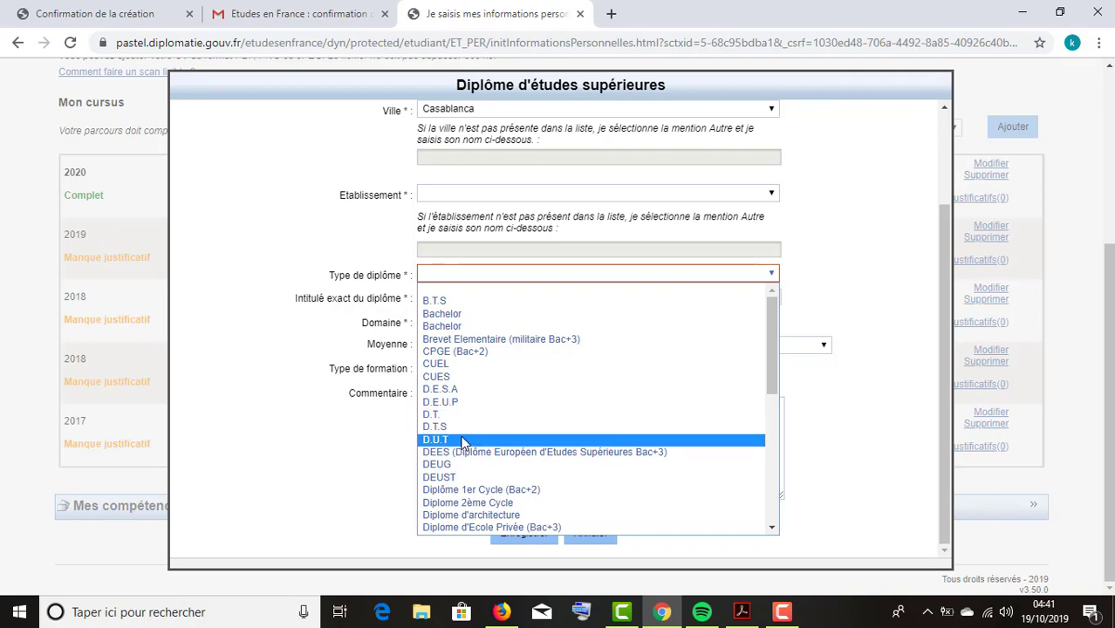
scroll(463, 436, down, 4)
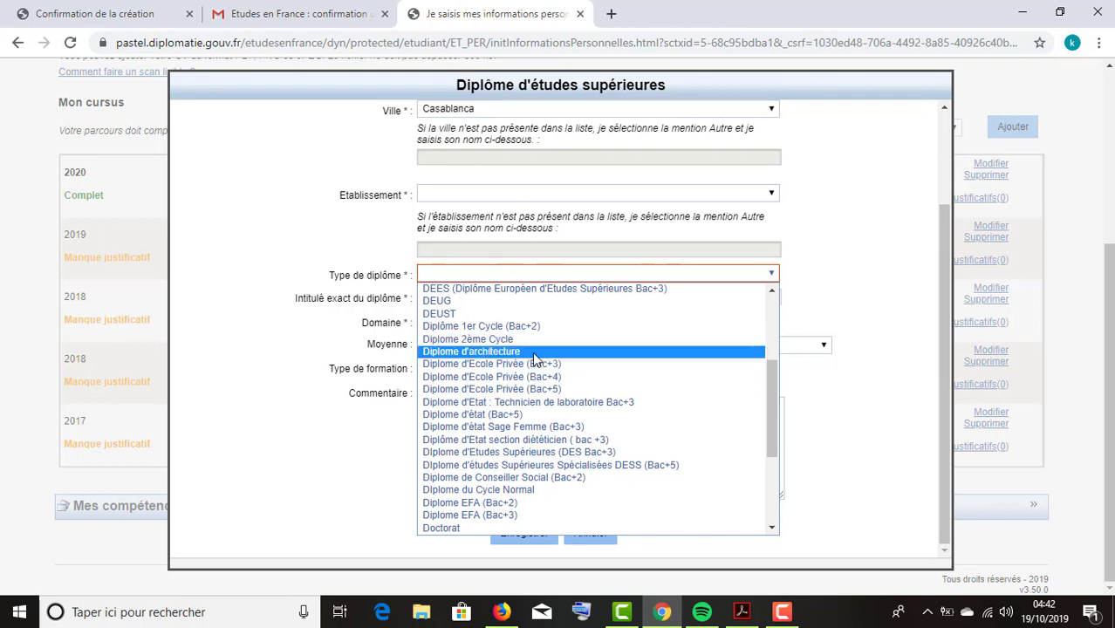
scroll(543, 358, down, 2)
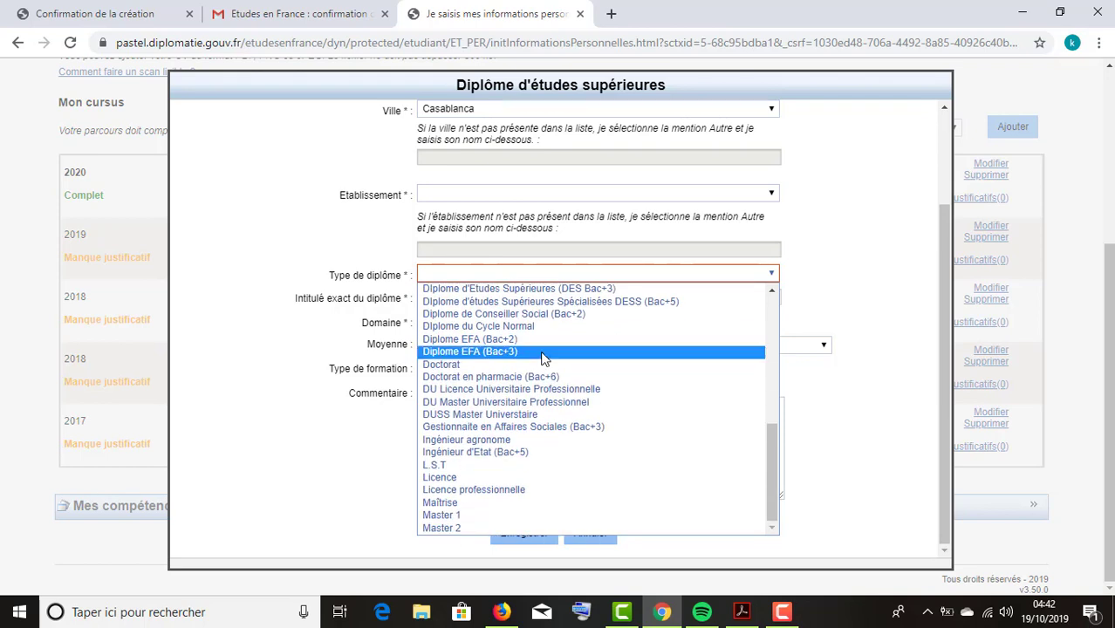
scroll(543, 359, up, 2)
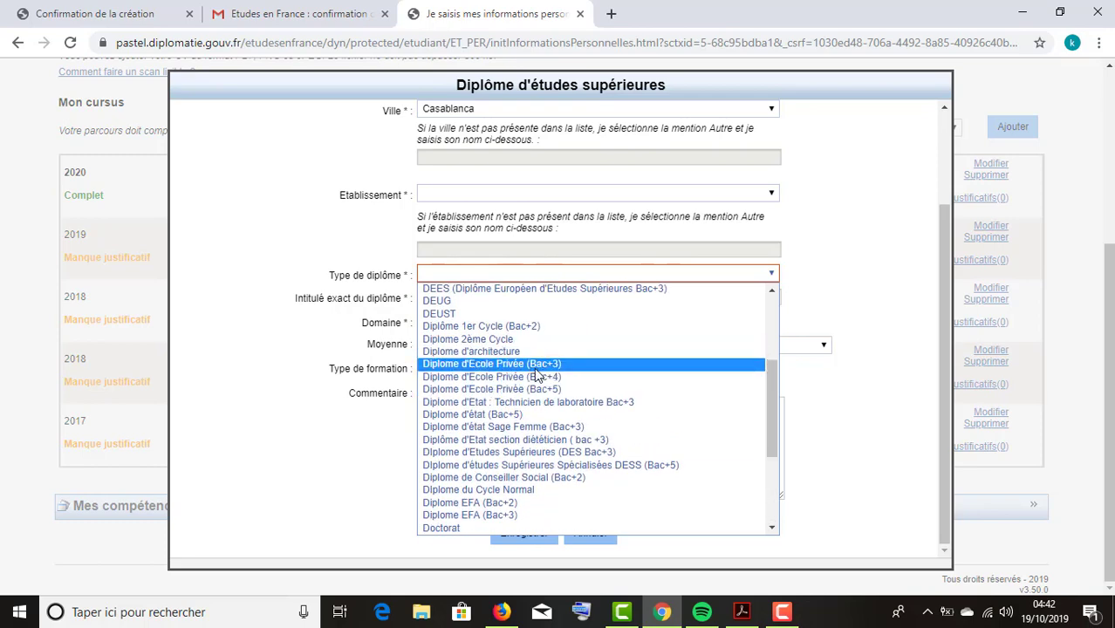
scroll(569, 377, down, 3)
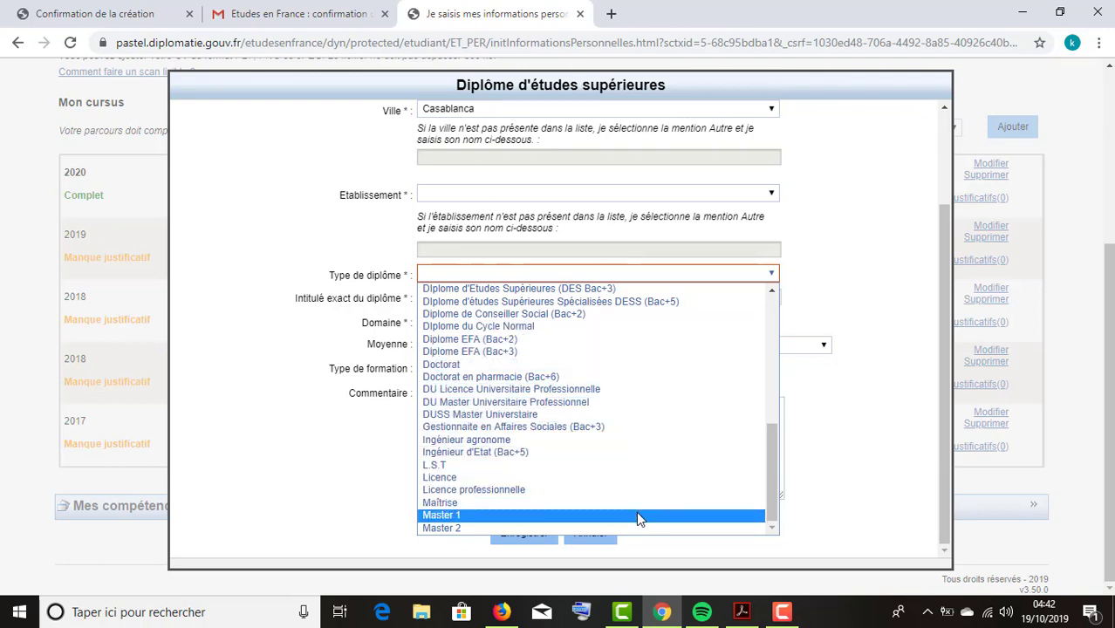
scroll(583, 451, up, 10)
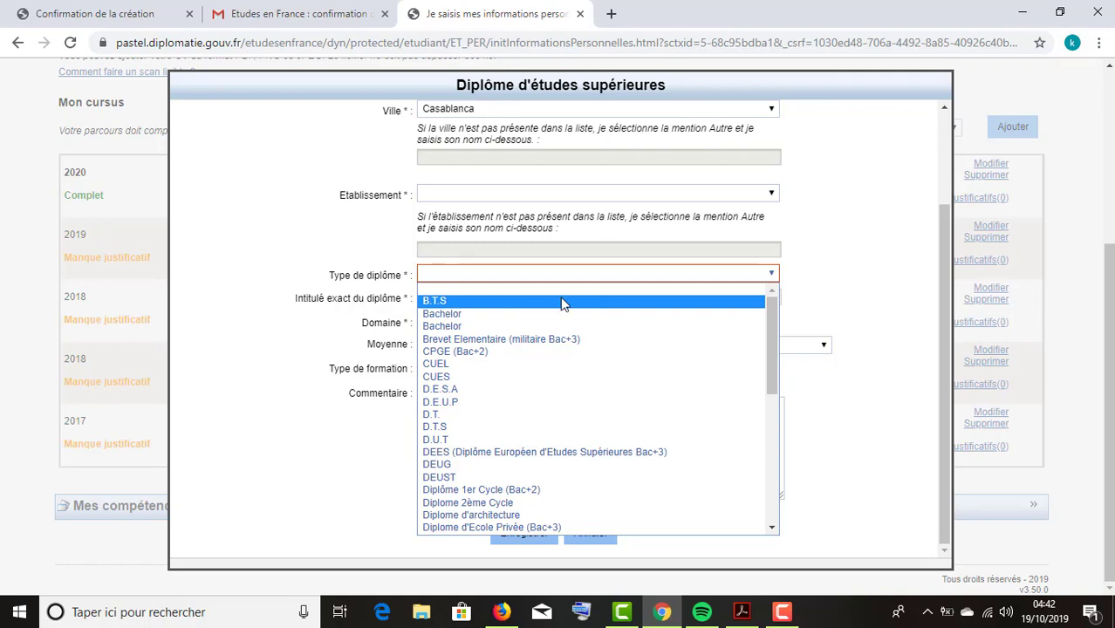
click(648, 302)
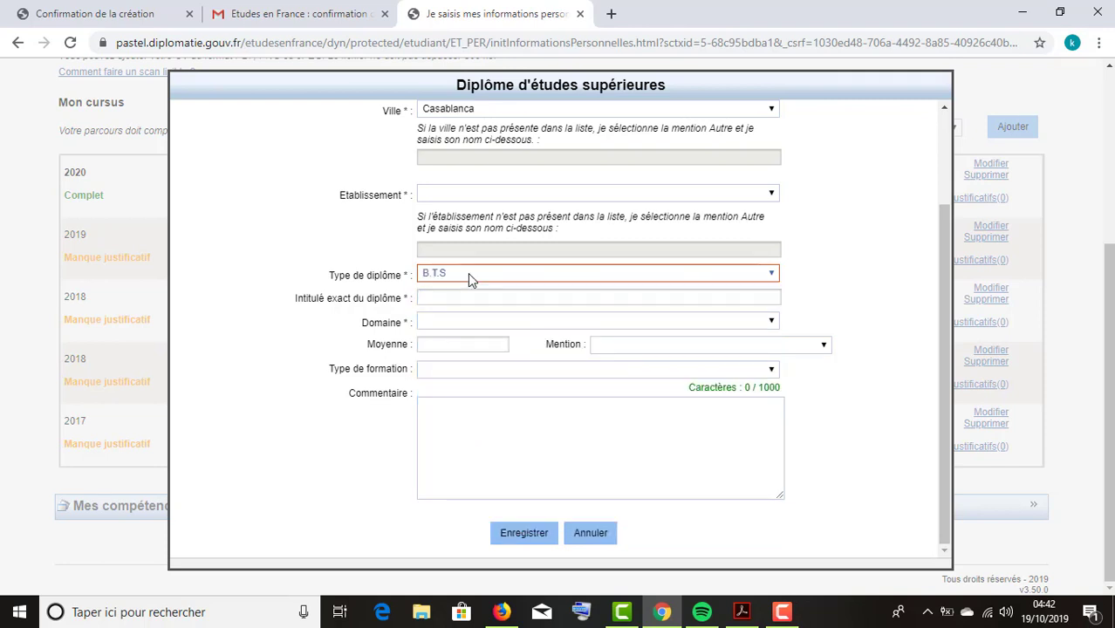
Select the Intitulé field, then open and browse the Domaine study-domain list.
click(475, 299)
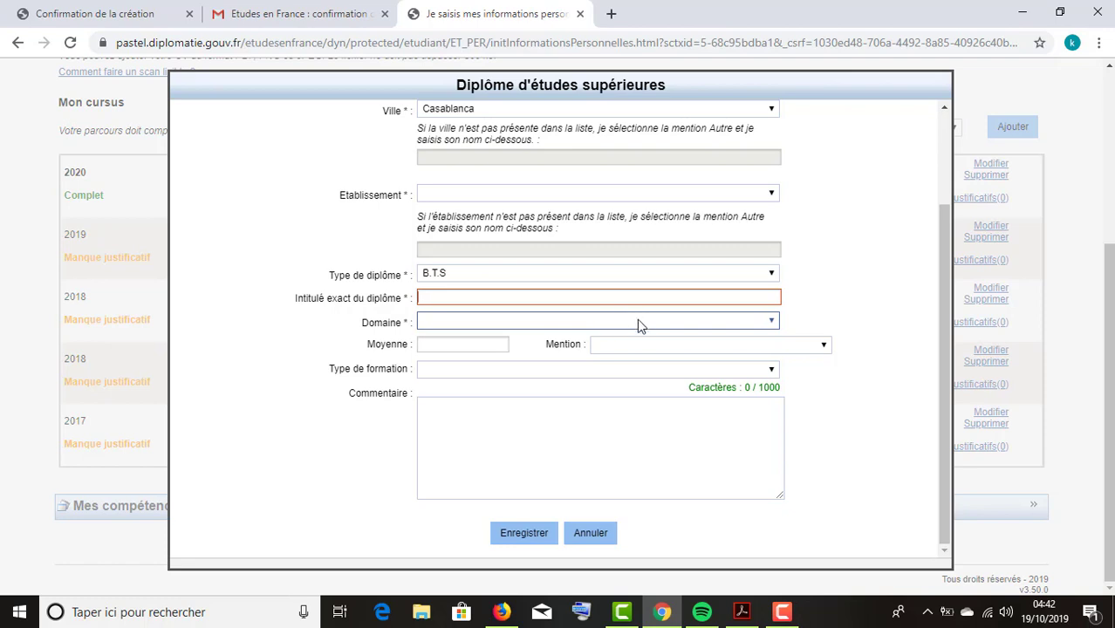
click(637, 322)
click(637, 322)
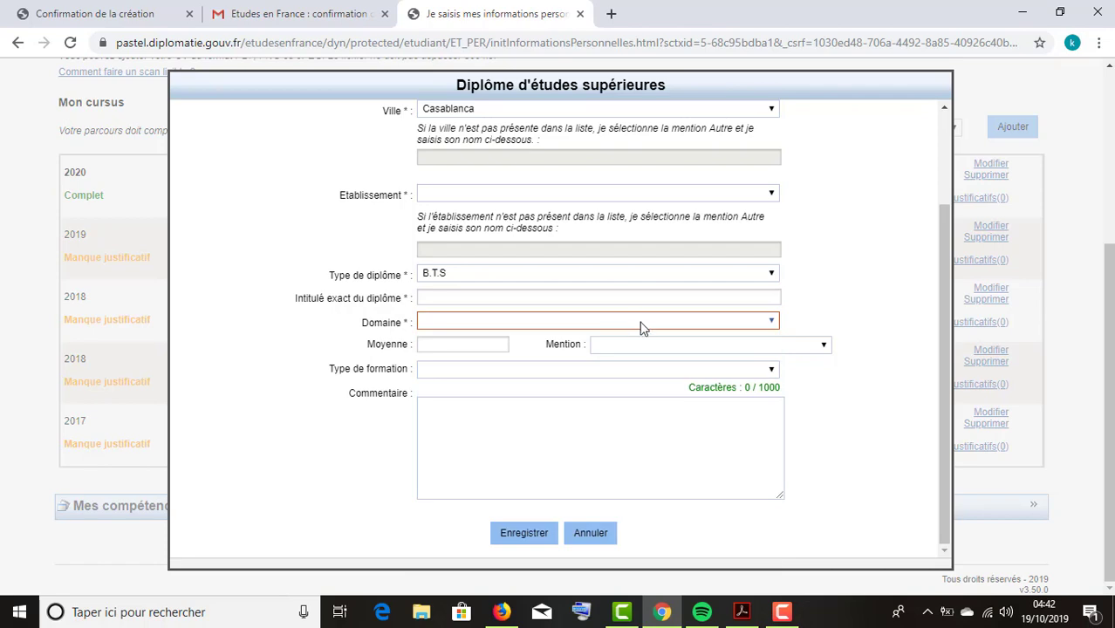
click(651, 321)
click(884, 327)
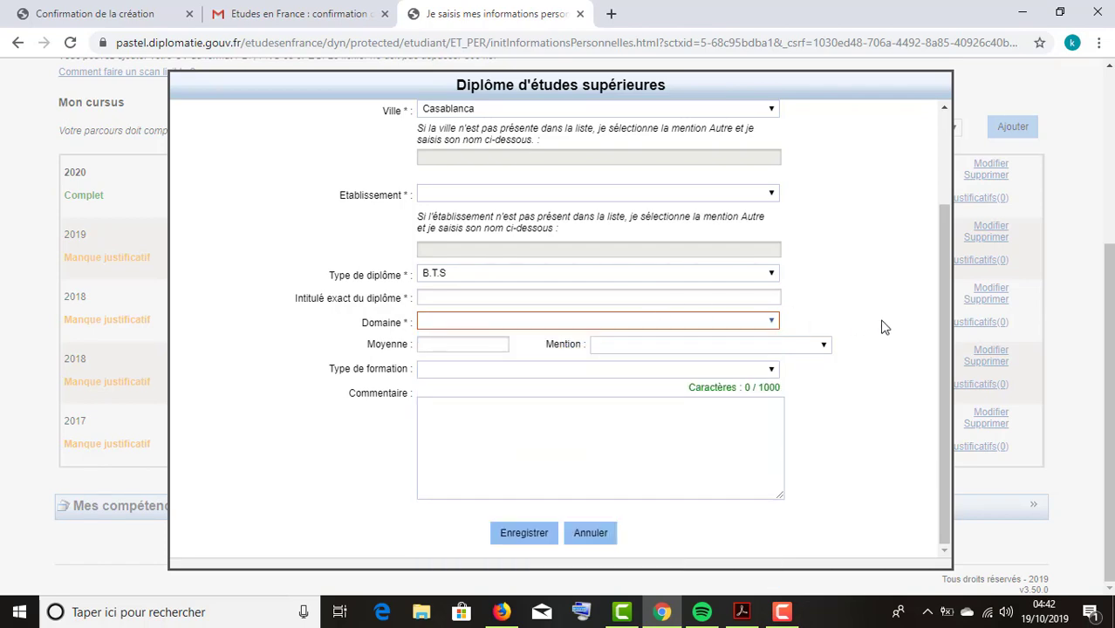
click(759, 322)
drag(771, 389, 766, 429)
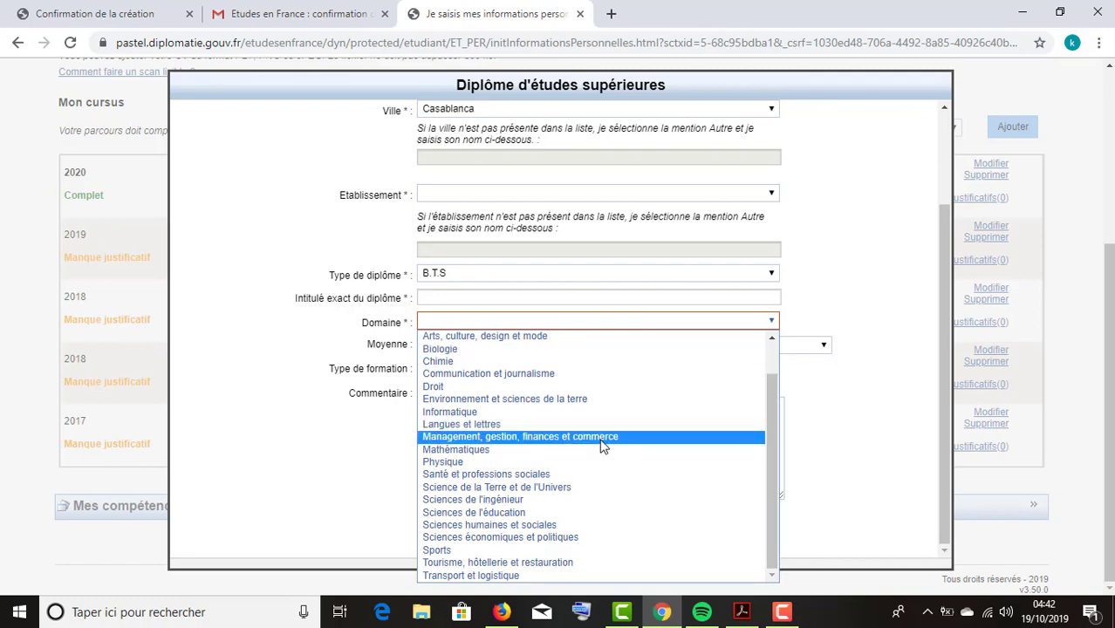
scroll(604, 445, up, 1)
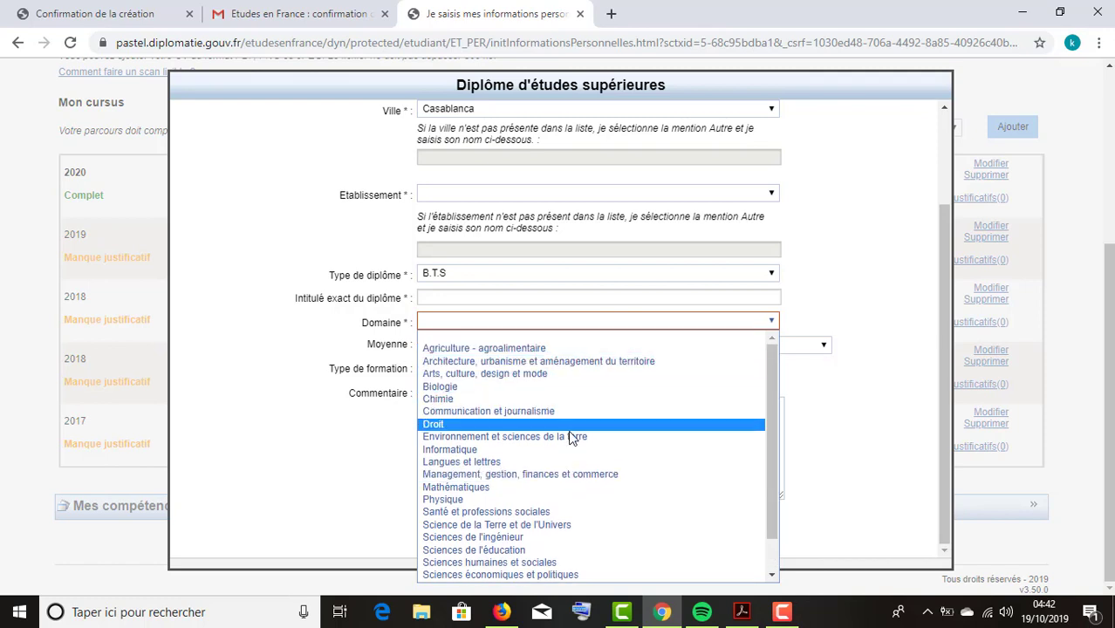
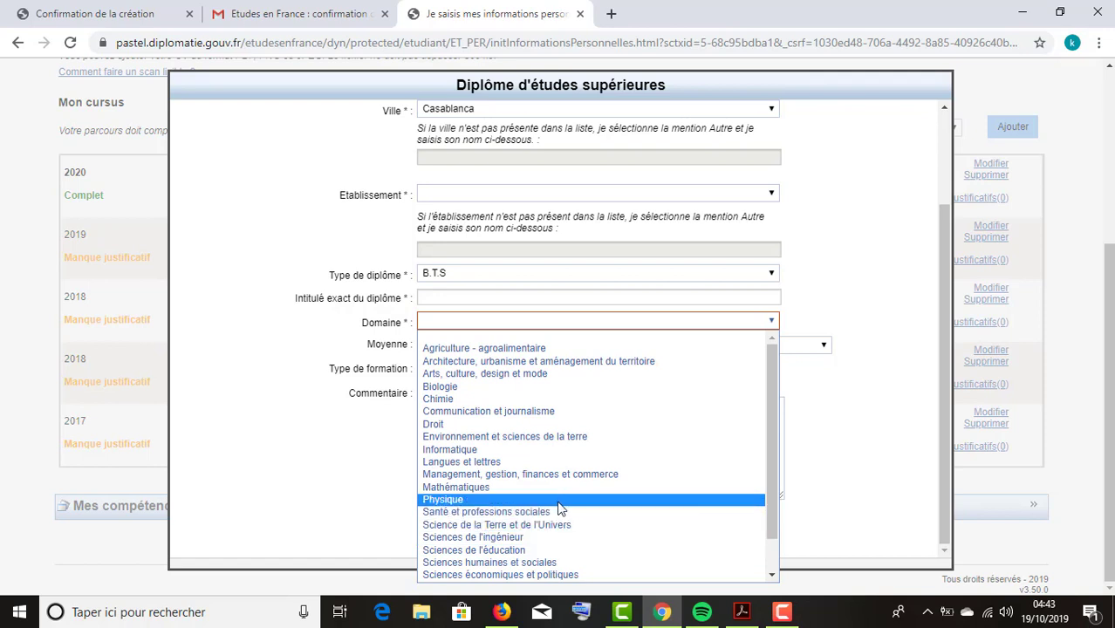
Choose Physique as the diploma's Domaine and move through the grade and title fields.
click(559, 501)
click(466, 343)
click(406, 300)
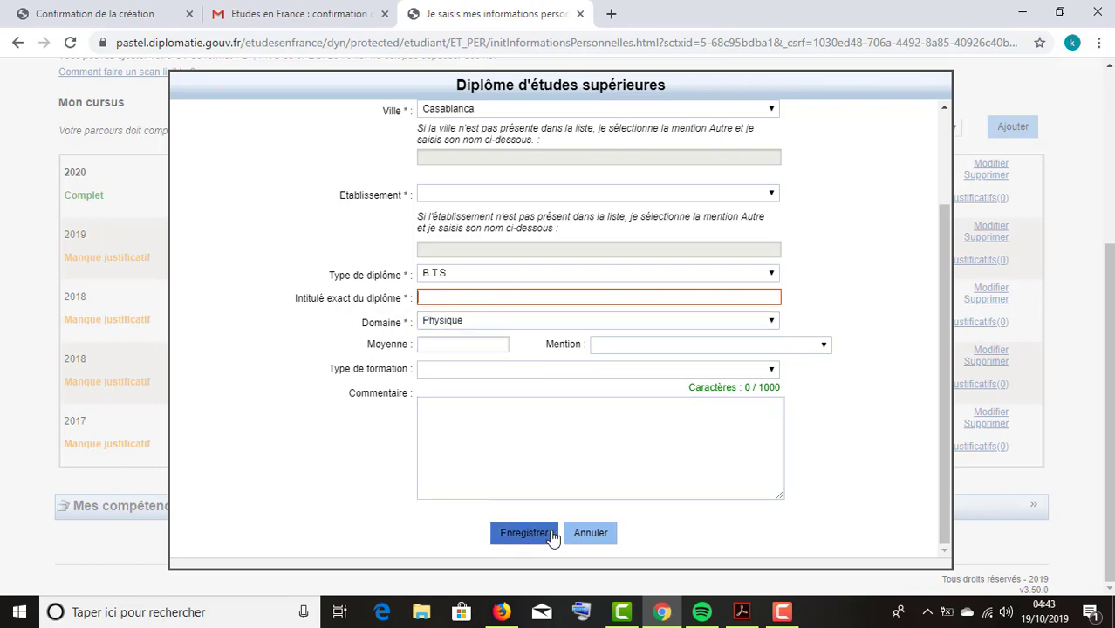
Cancel the diploma entry without saving and collapse the Mon parcours section.
click(585, 541)
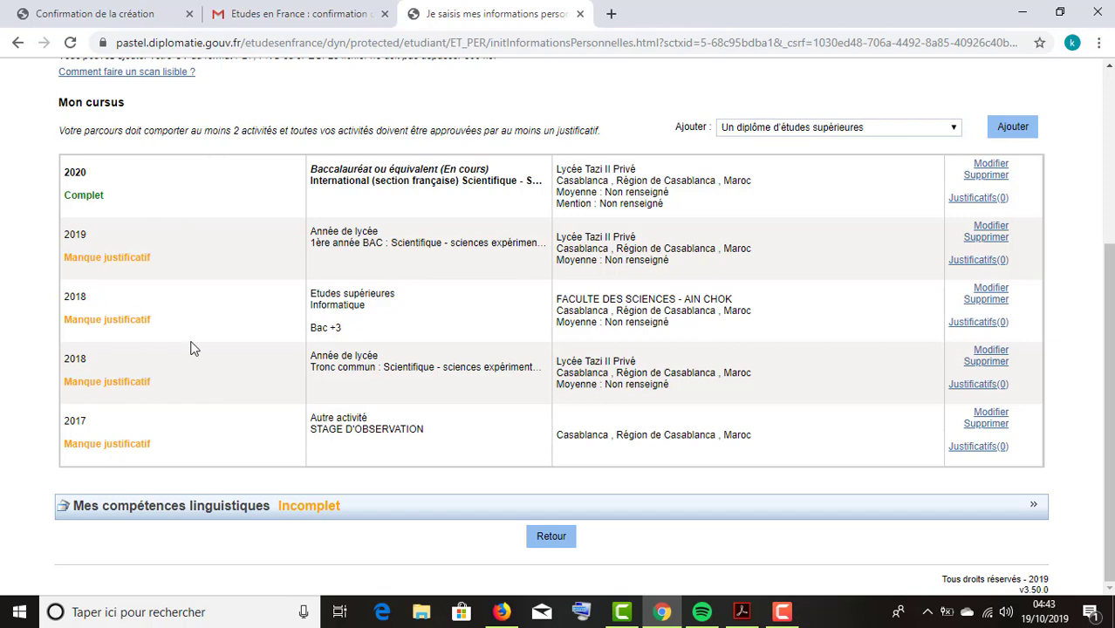
scroll(236, 363, up, 3)
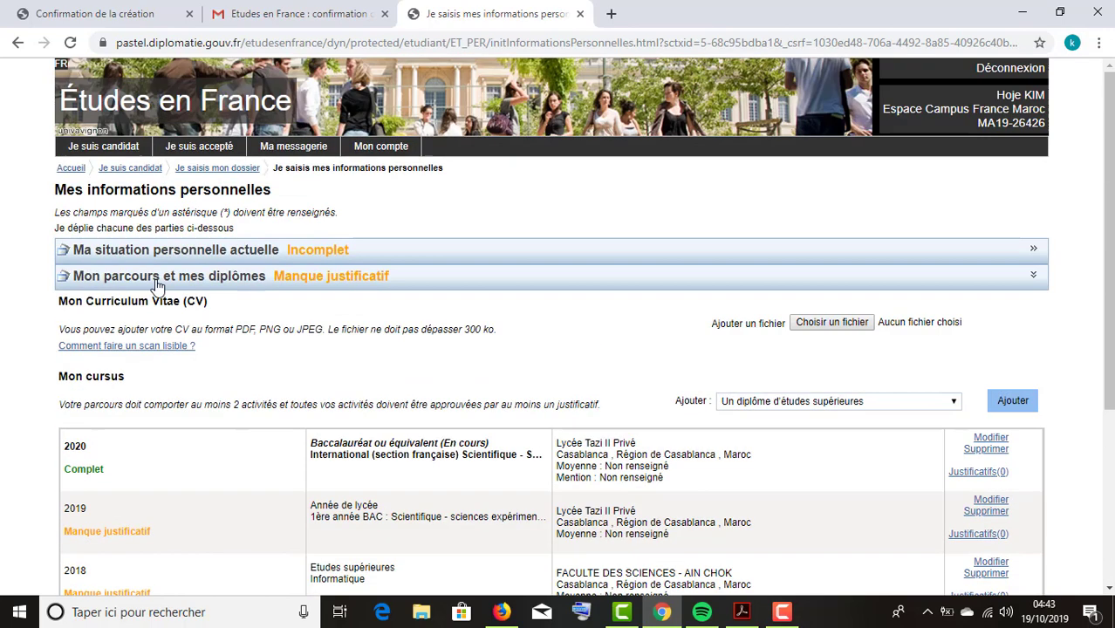
click(260, 277)
Expand Mes compétences linguistiques and select DELF / DALF après septembre 2005 as the test type.
click(209, 306)
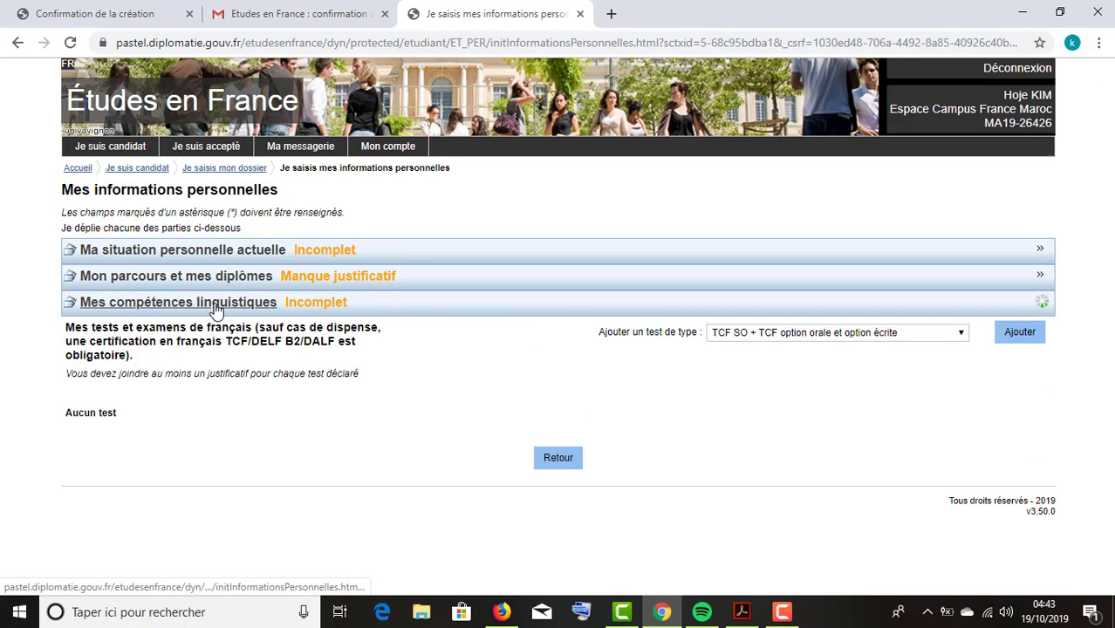
click(802, 333)
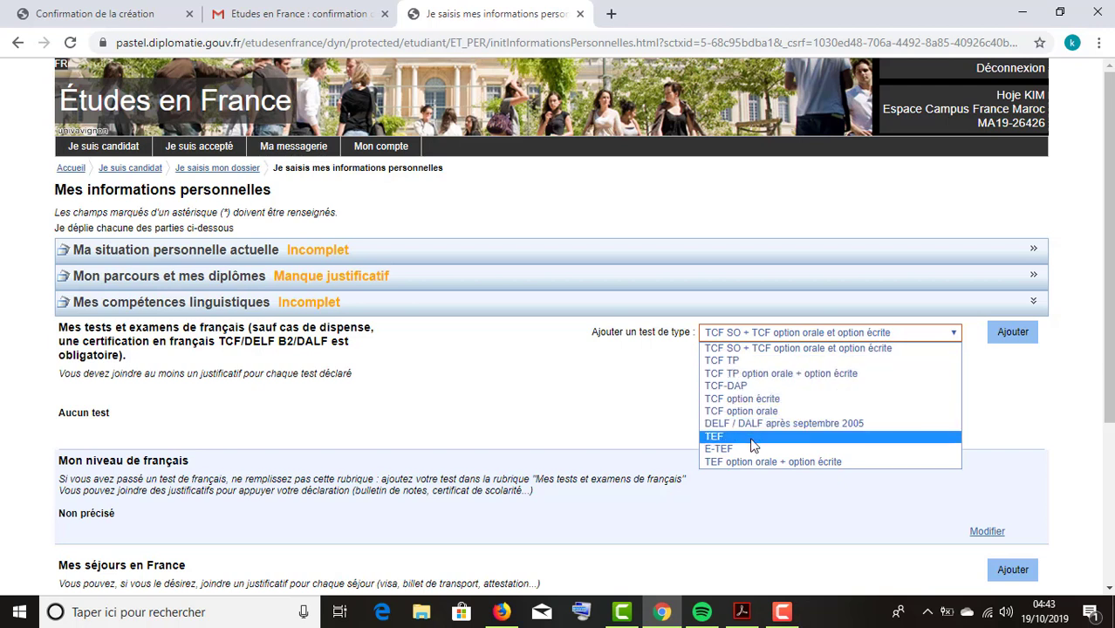
click(794, 423)
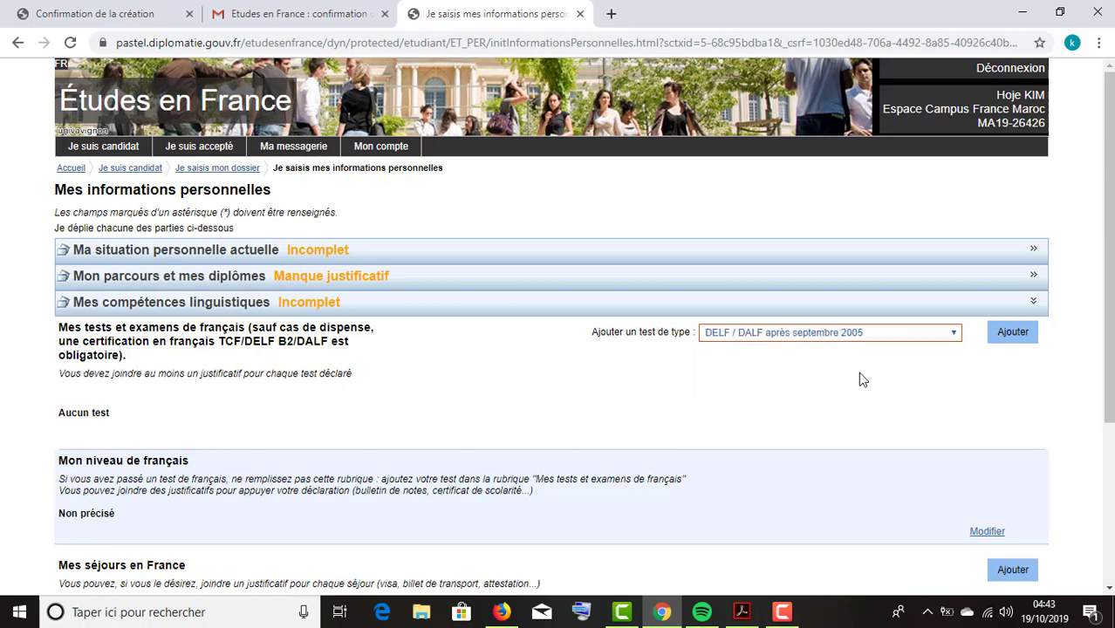
Start a DELF / DALF test entry, then cancel it without recording a session.
click(1012, 332)
click(488, 282)
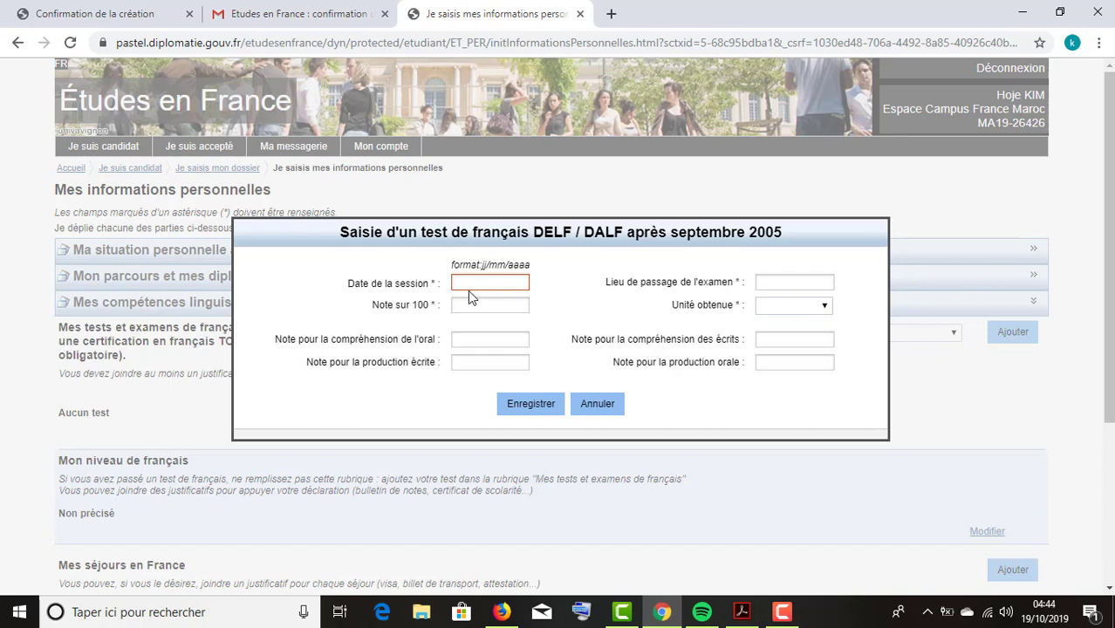
click(511, 285)
click(578, 407)
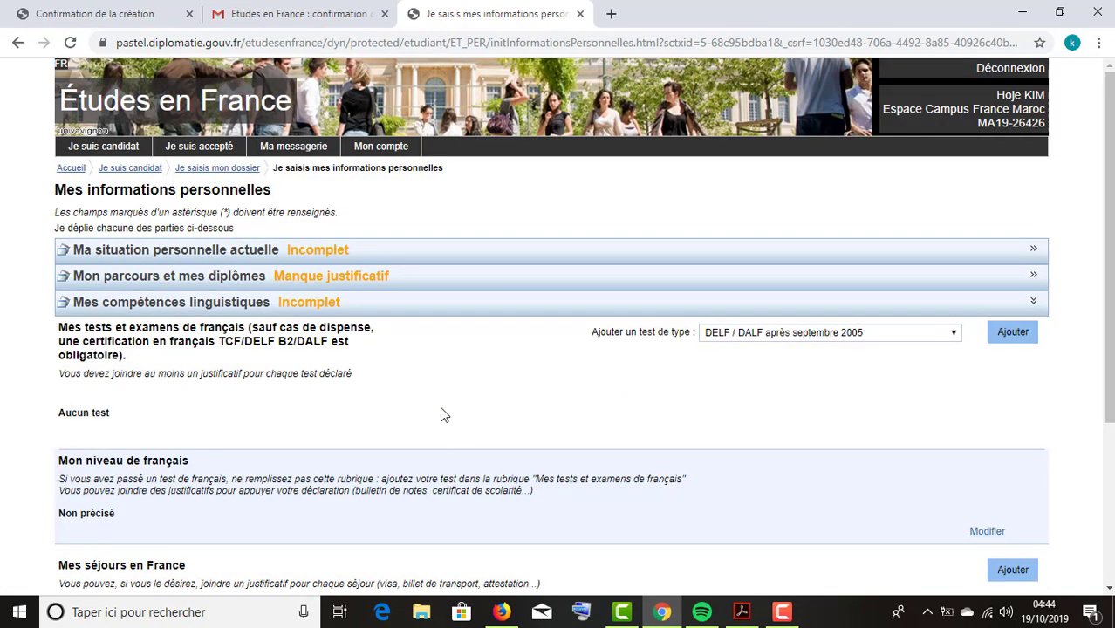
scroll(413, 385, down, 3)
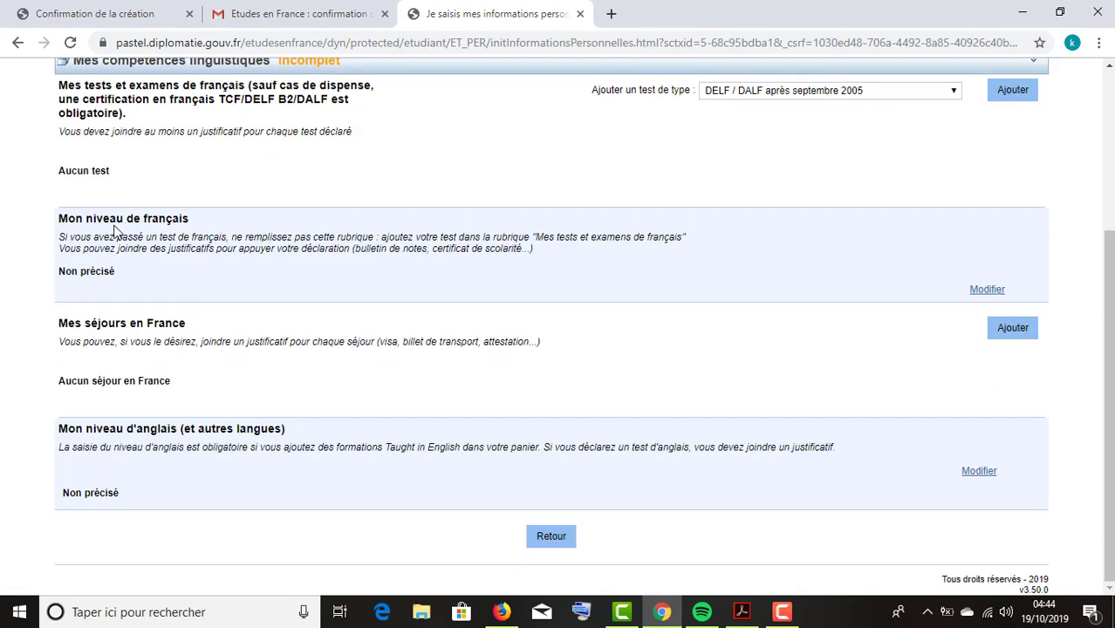
Edit Mon niveau de français, answering Oui to schooling in French and having studied French.
click(983, 290)
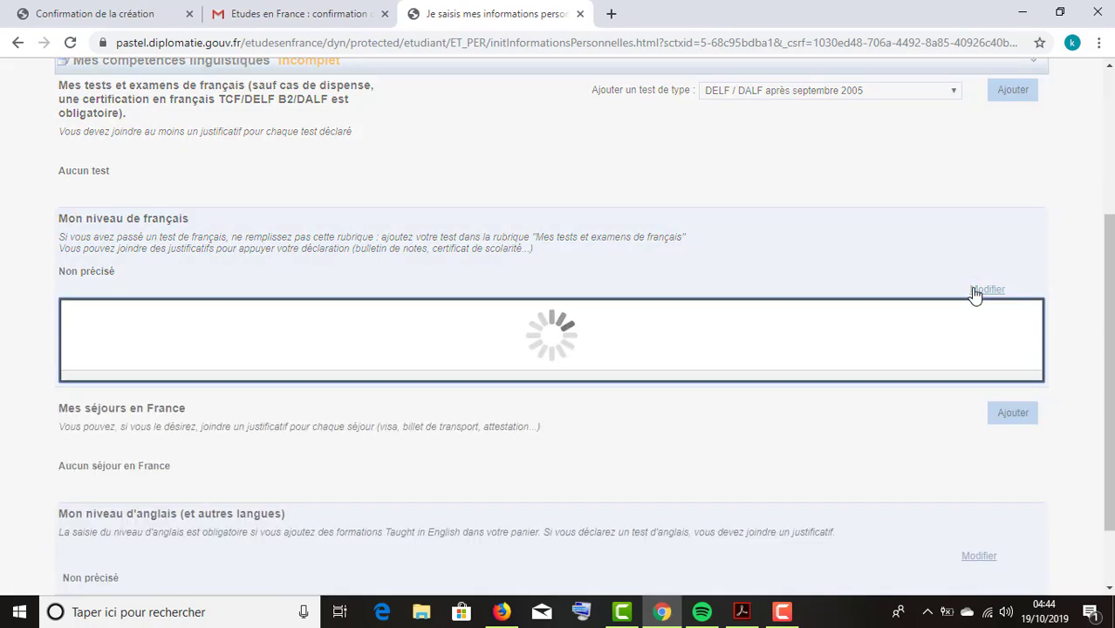
click(634, 261)
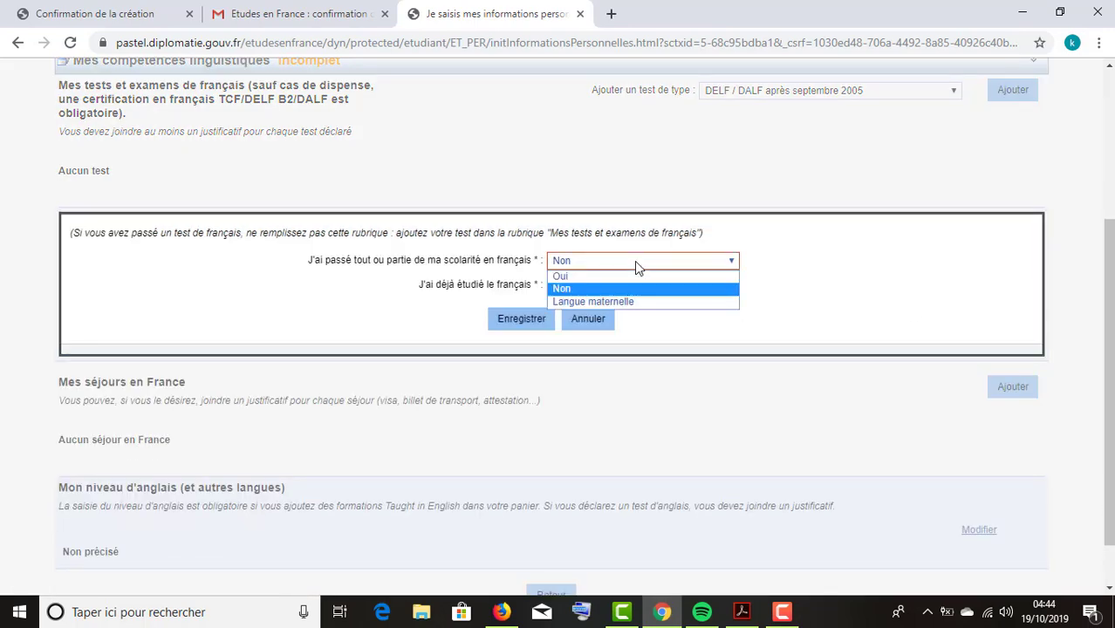
click(609, 276)
click(625, 285)
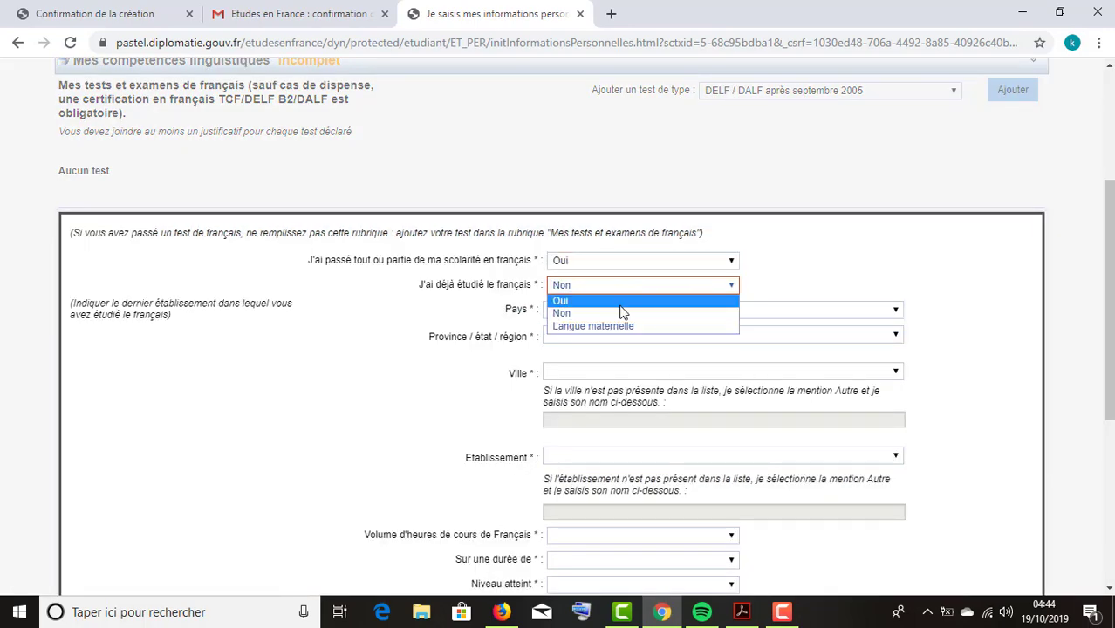
click(620, 302)
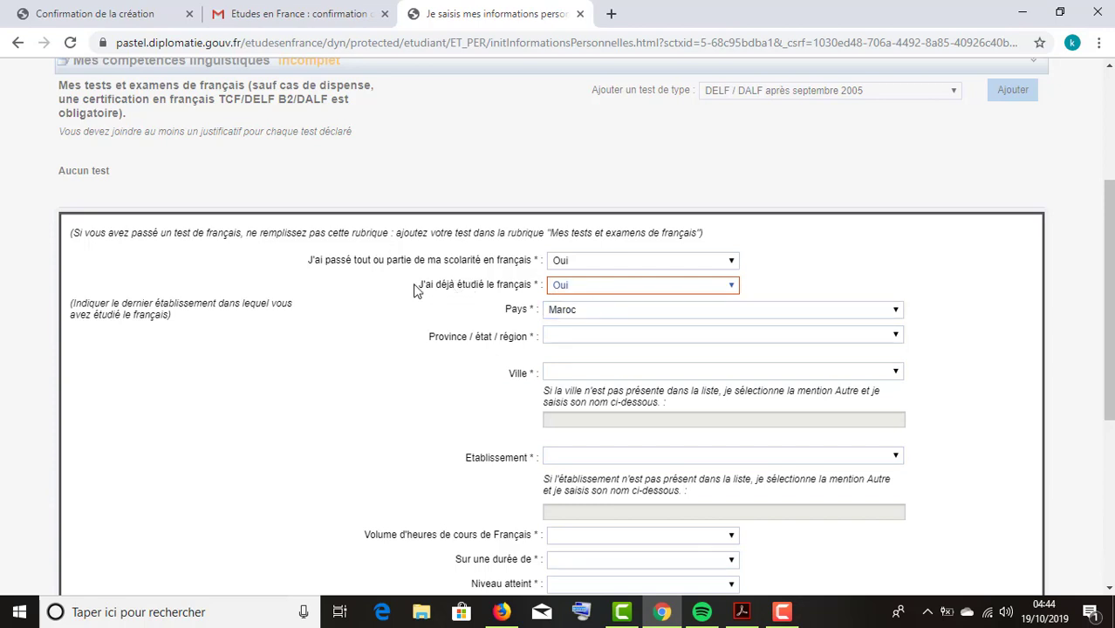
Highlight the French-study question texts and move on to the Pays field.
drag(436, 292, 495, 294)
click(384, 261)
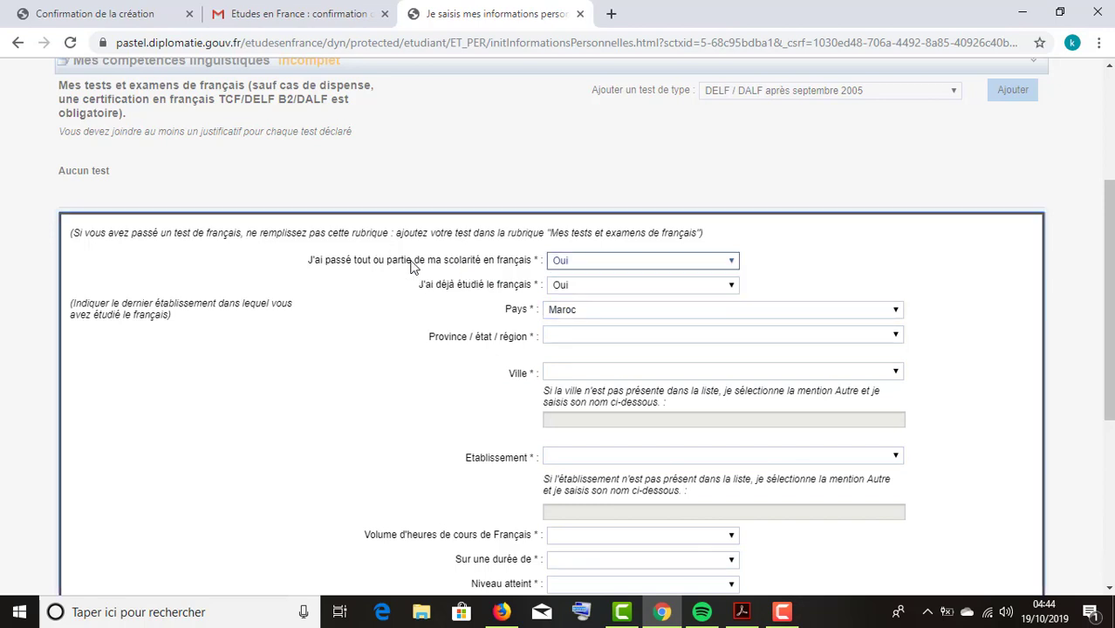
drag(382, 262, 526, 267)
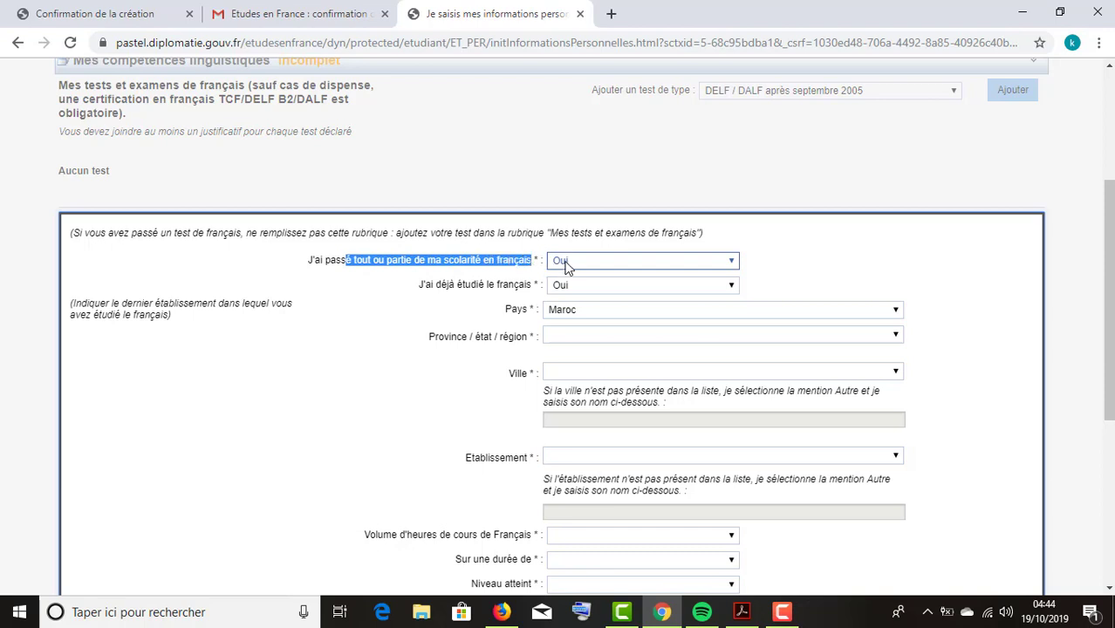
key(Tab)
click(426, 288)
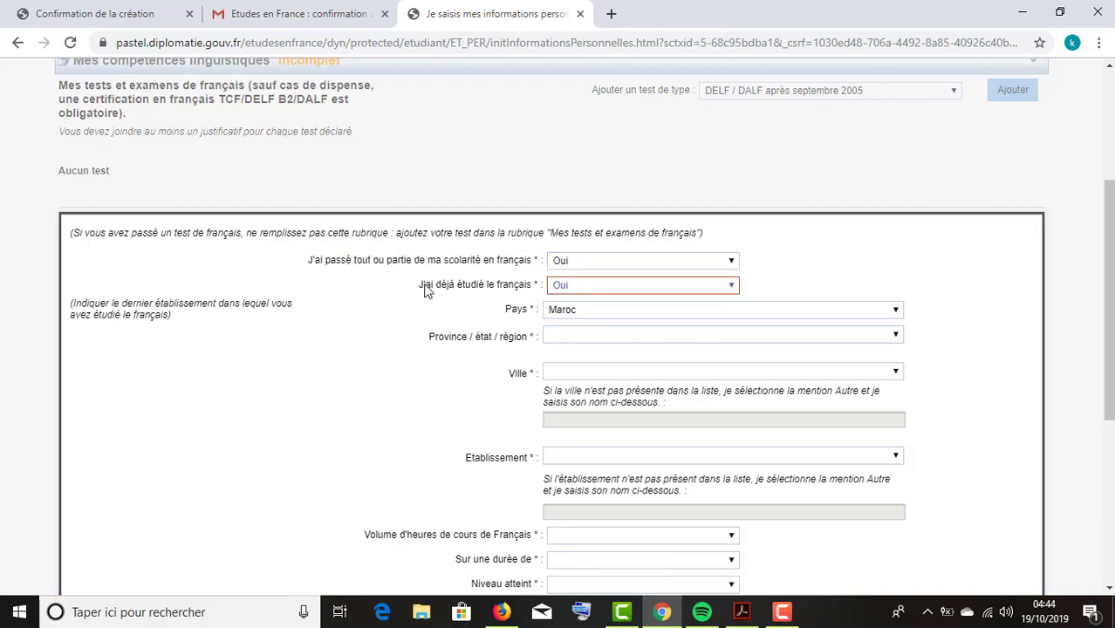
drag(435, 295, 539, 294)
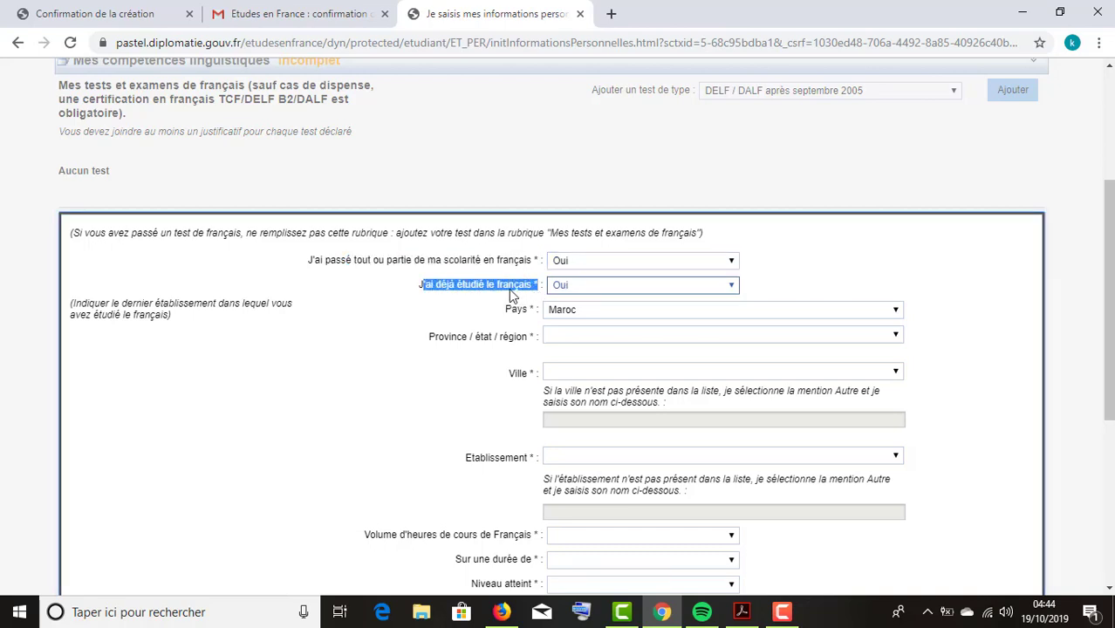
click(418, 291)
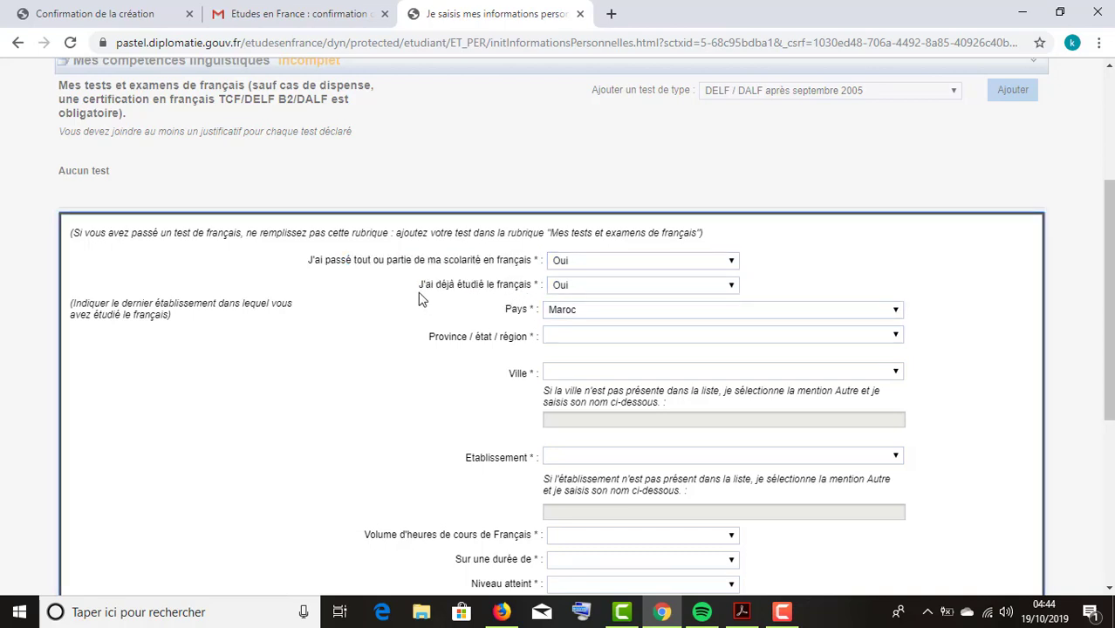
drag(418, 292, 478, 295)
key(Tab)
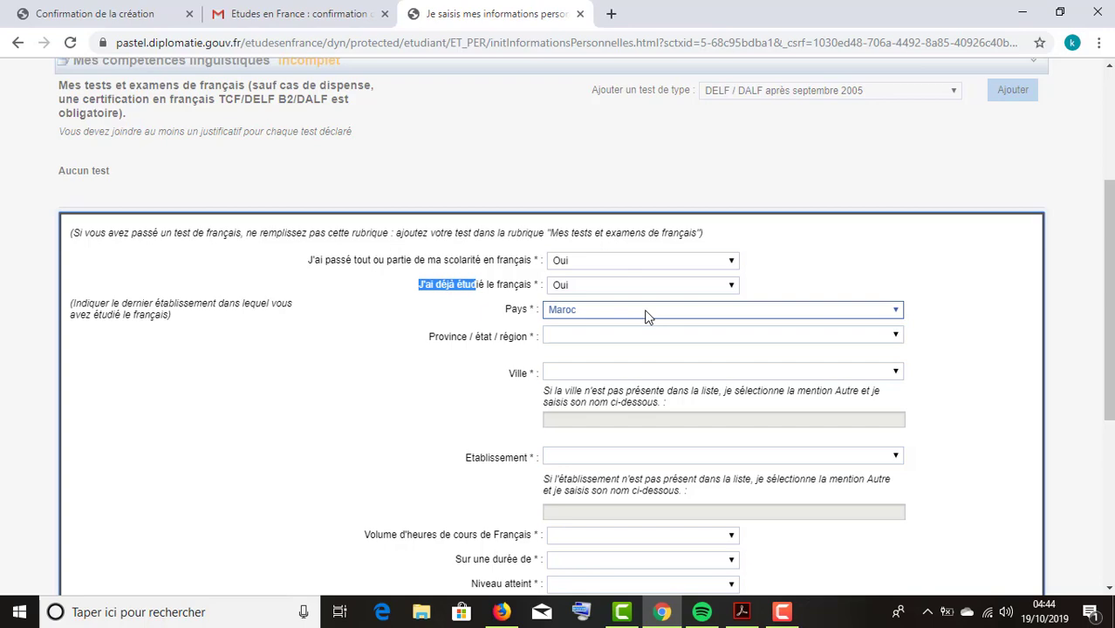
Set the French-study school to Lycée Al Massira, Casablanca, in Région de Casablanca.
click(608, 341)
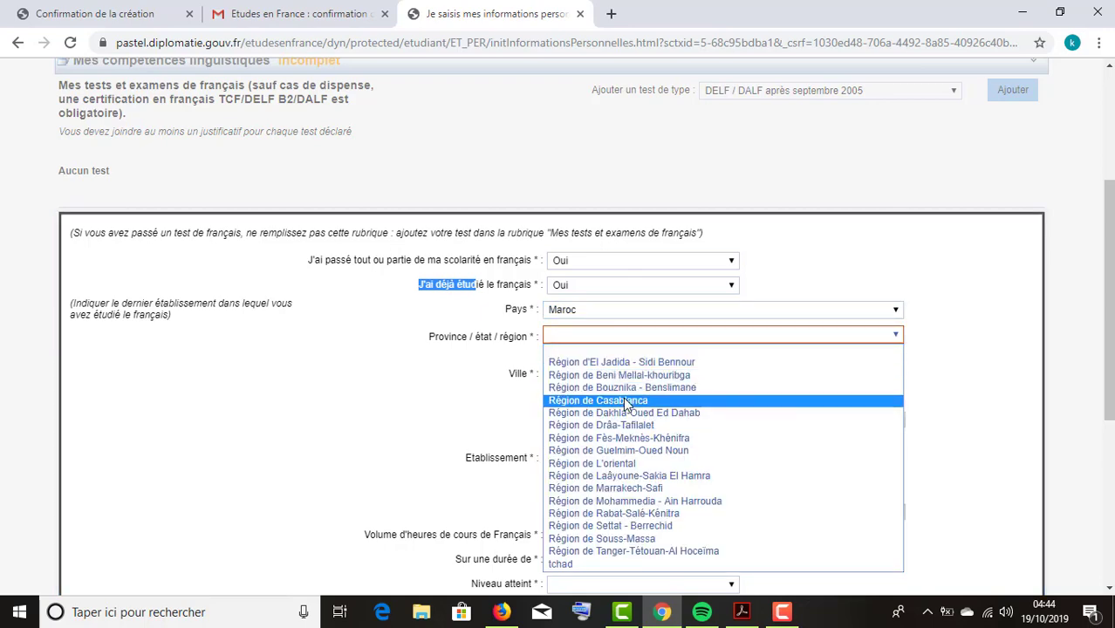
click(624, 401)
click(637, 370)
click(625, 398)
scroll(606, 467, down, 1)
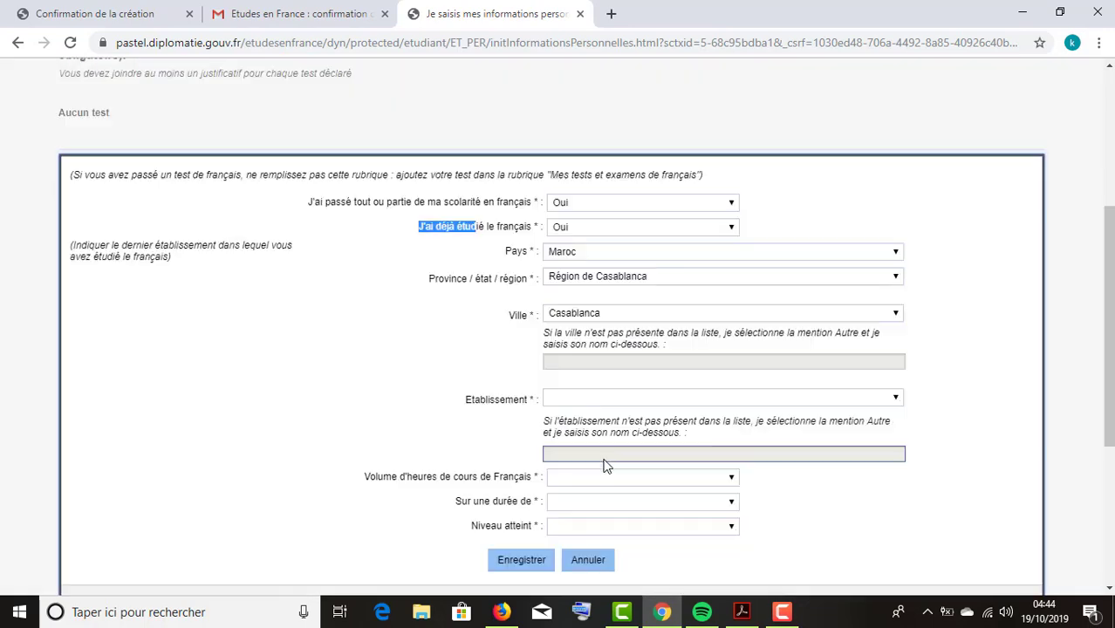
click(600, 400)
click(602, 403)
click(602, 403)
click(609, 366)
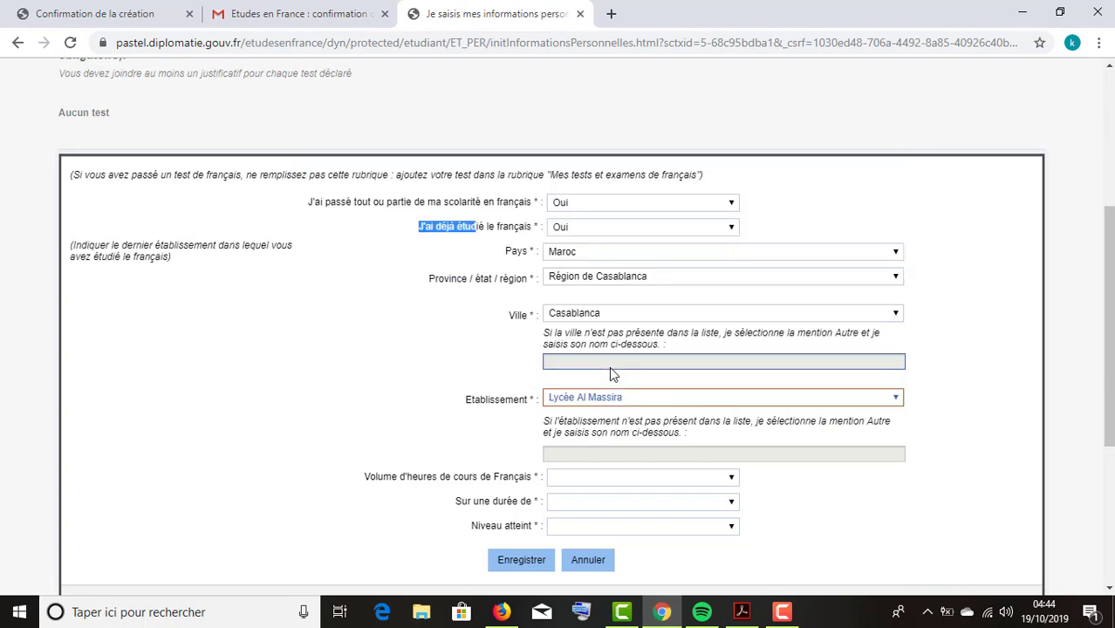
scroll(609, 366, down, 3)
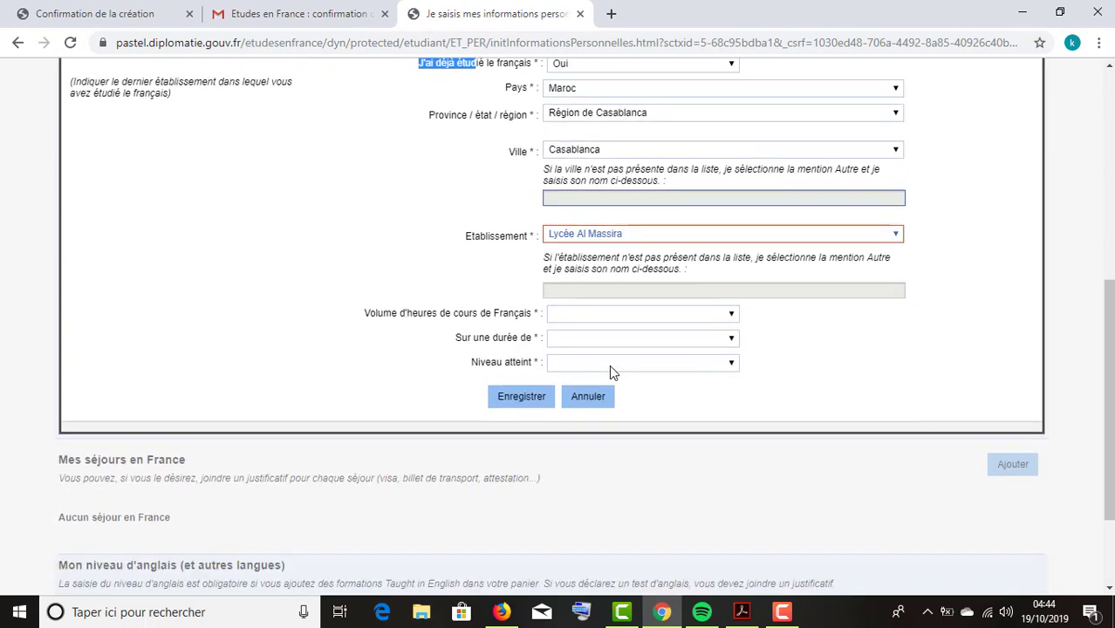
Record over 1000 hours of French over 4 ans et plus at Intermédiaire level, and save.
click(615, 315)
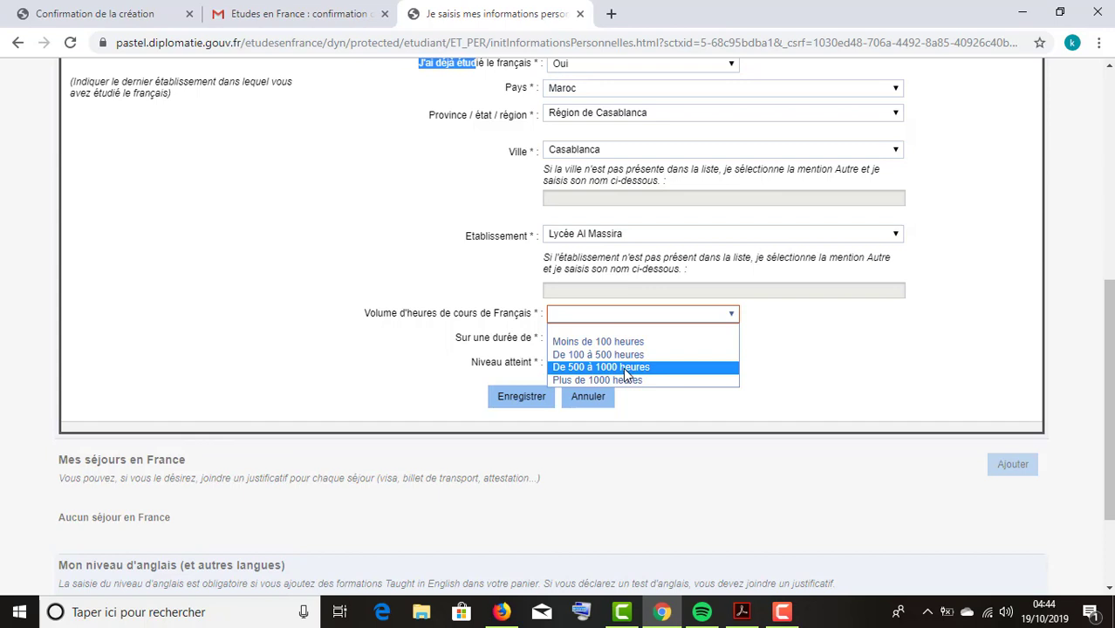
click(623, 367)
click(625, 338)
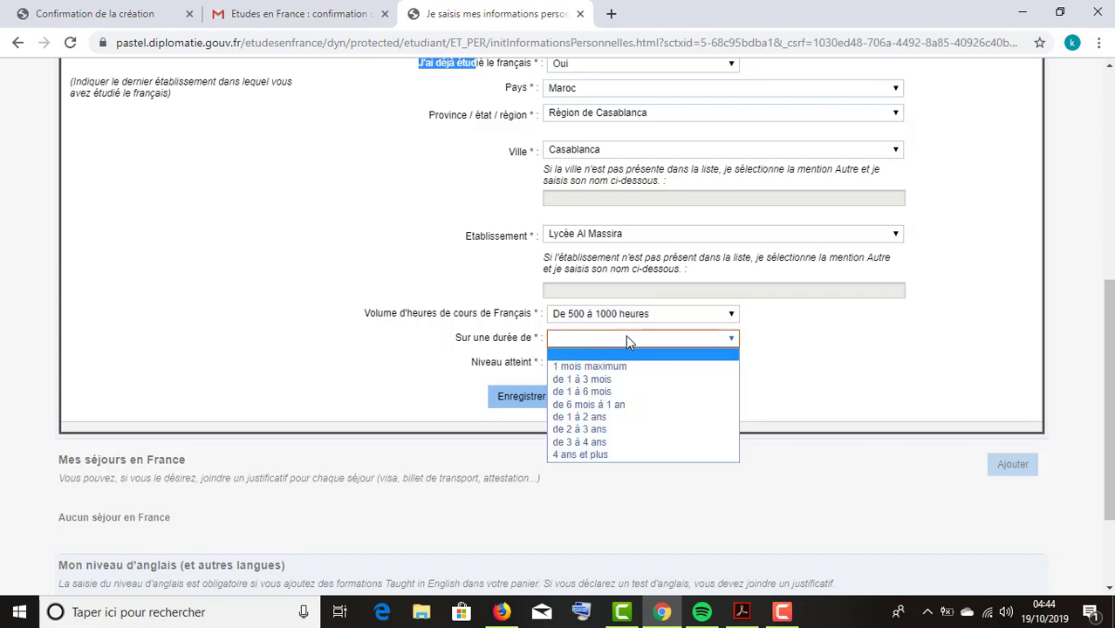
click(625, 455)
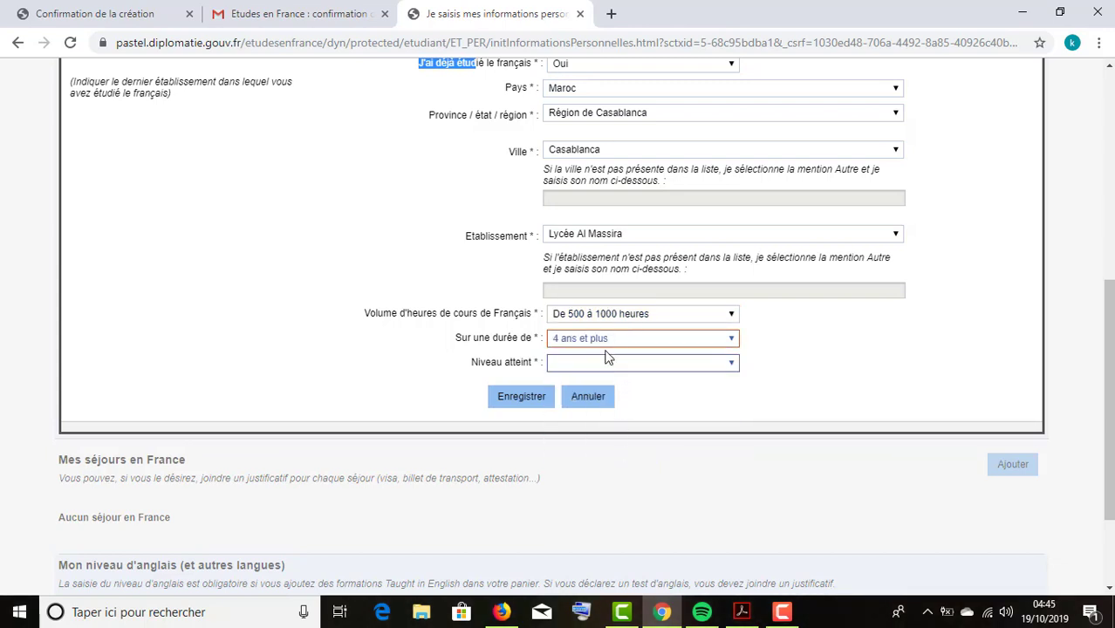
click(627, 314)
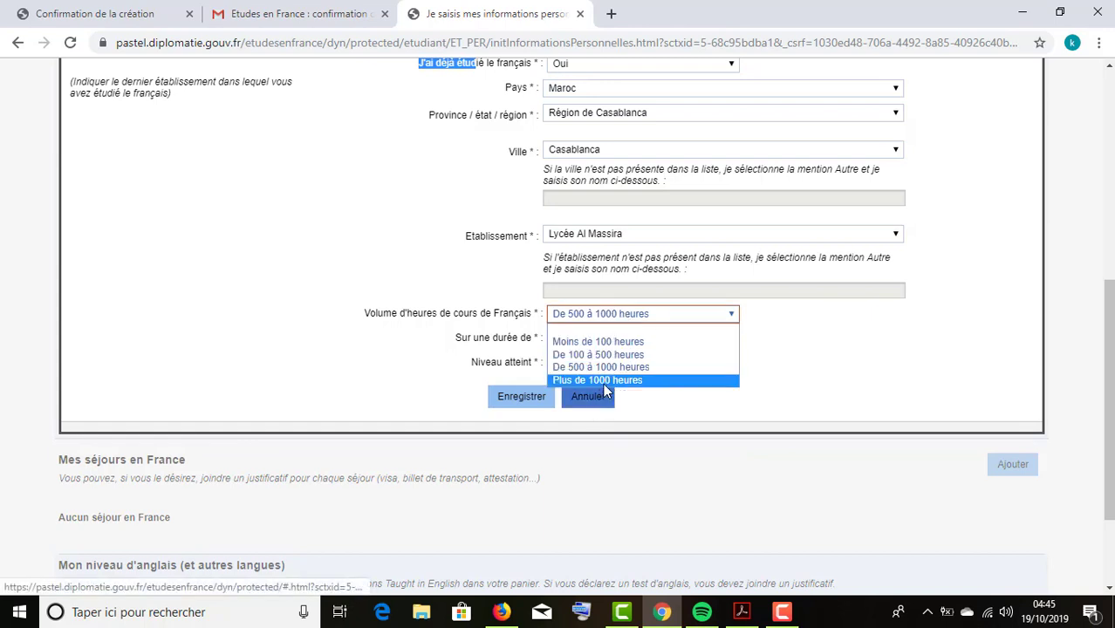
click(602, 384)
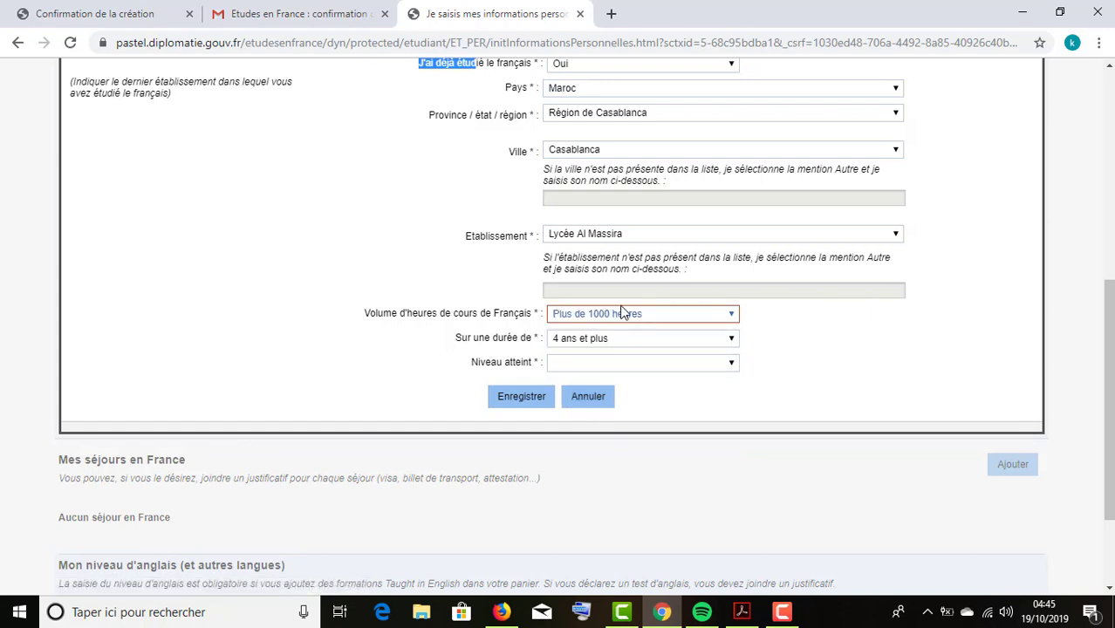
click(583, 367)
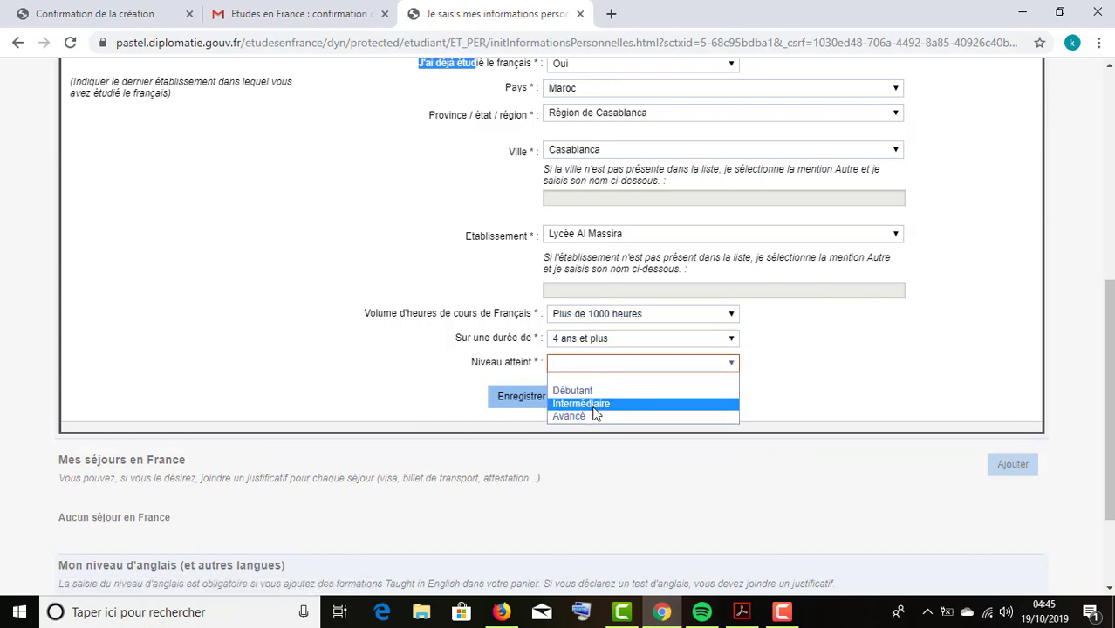
click(592, 406)
click(598, 362)
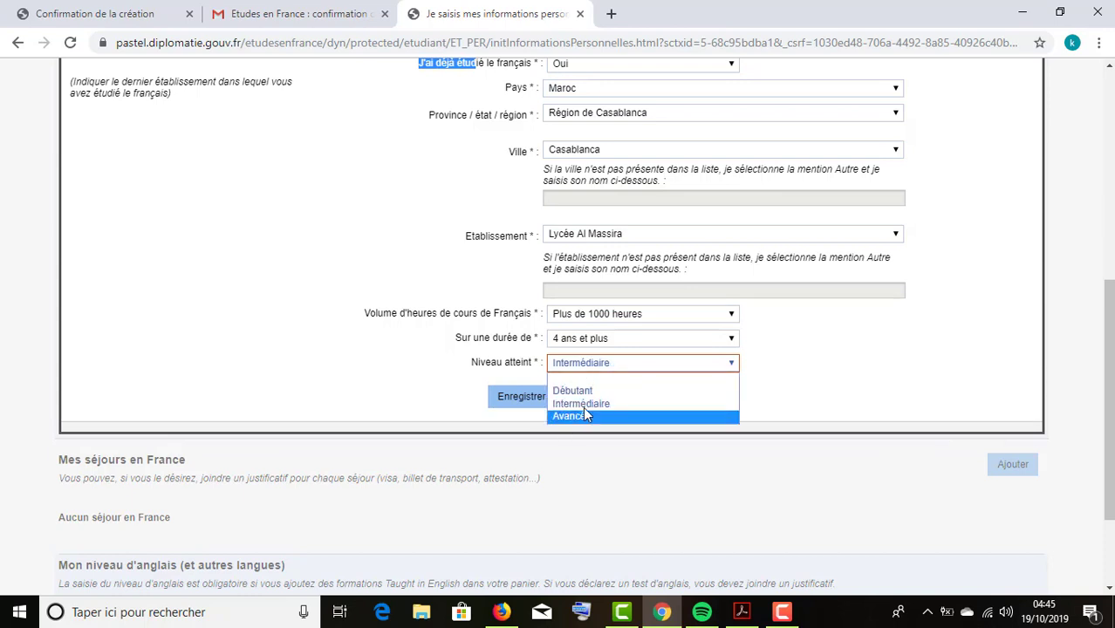
click(527, 403)
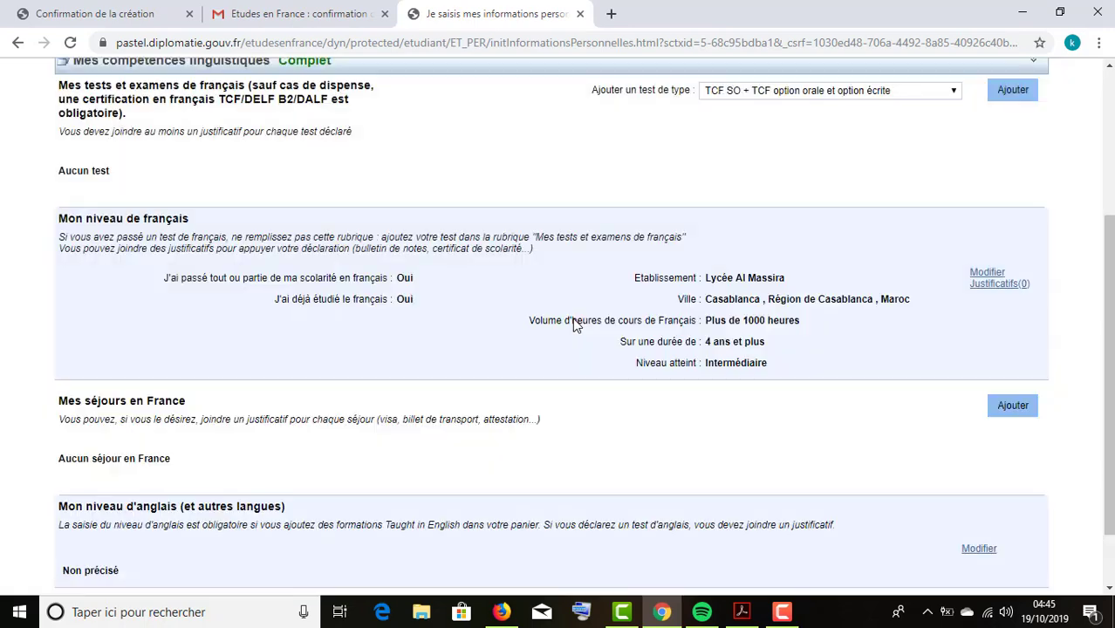
click(994, 286)
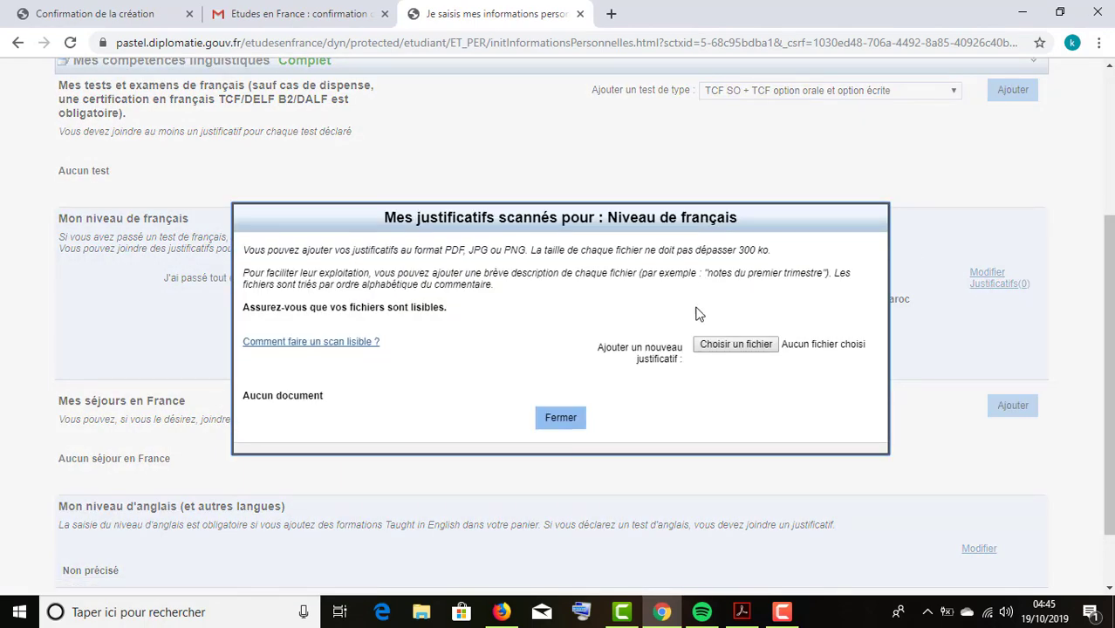
click(710, 345)
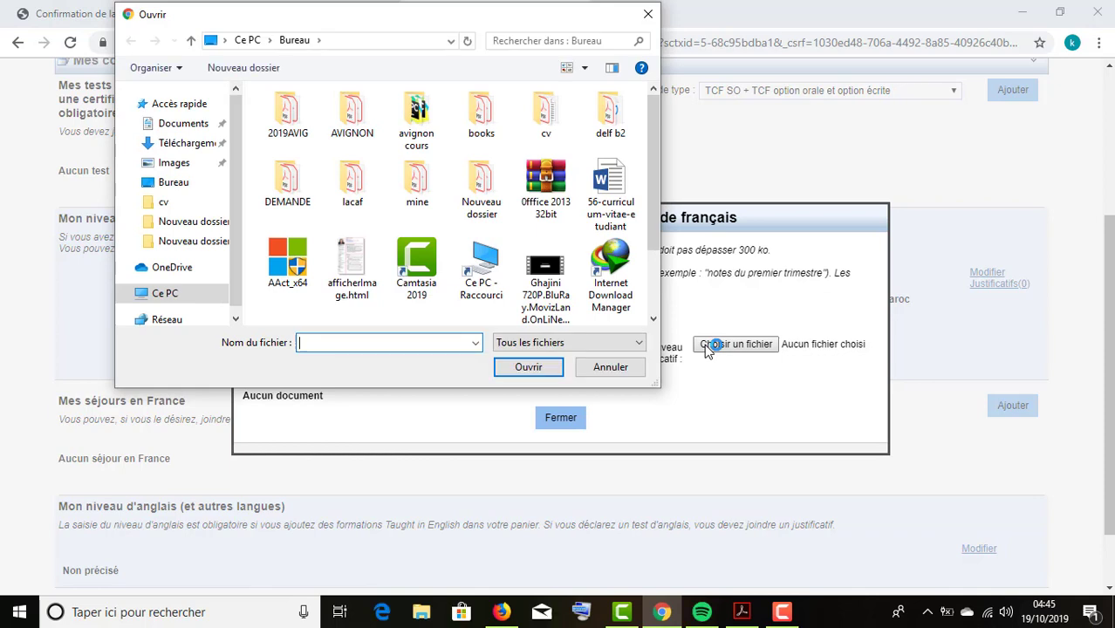
text(CONV)
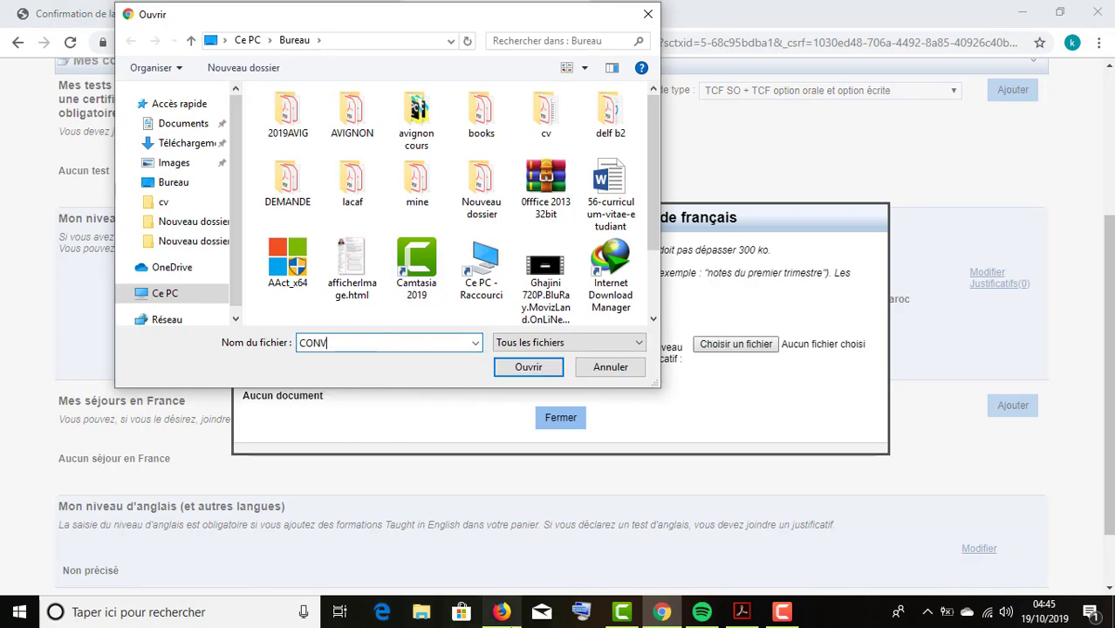
scroll(473, 186, down, 2)
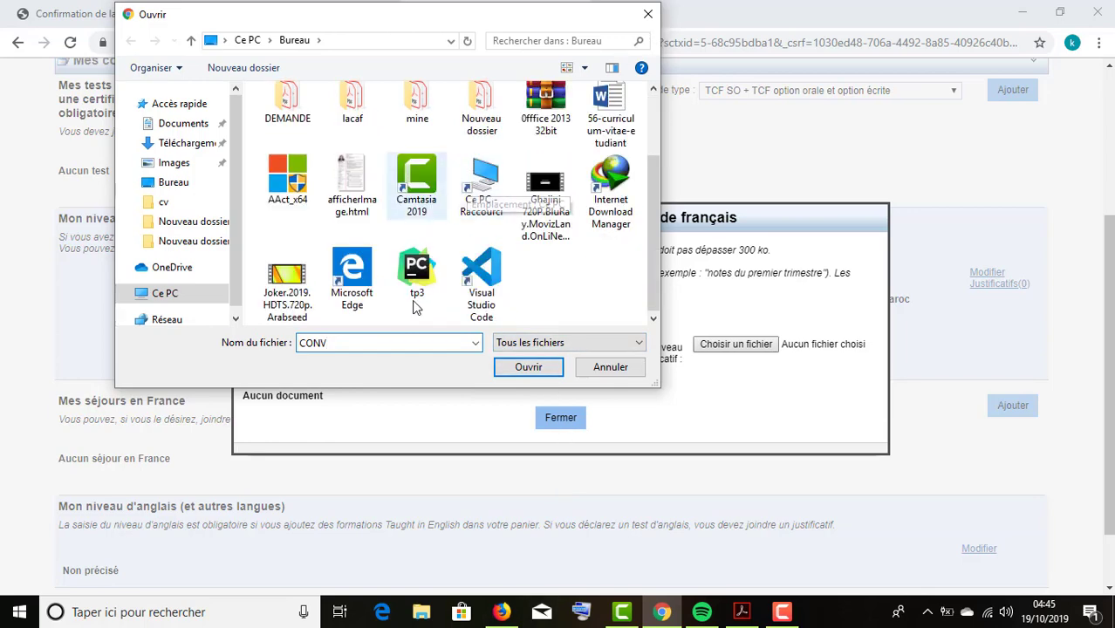
click(647, 14)
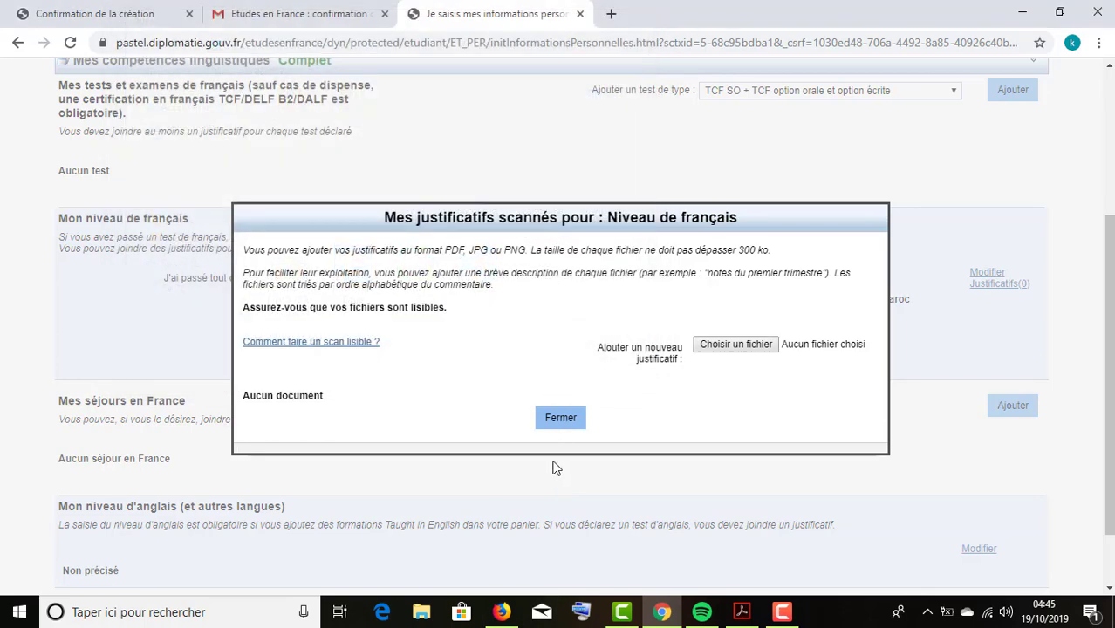
click(561, 419)
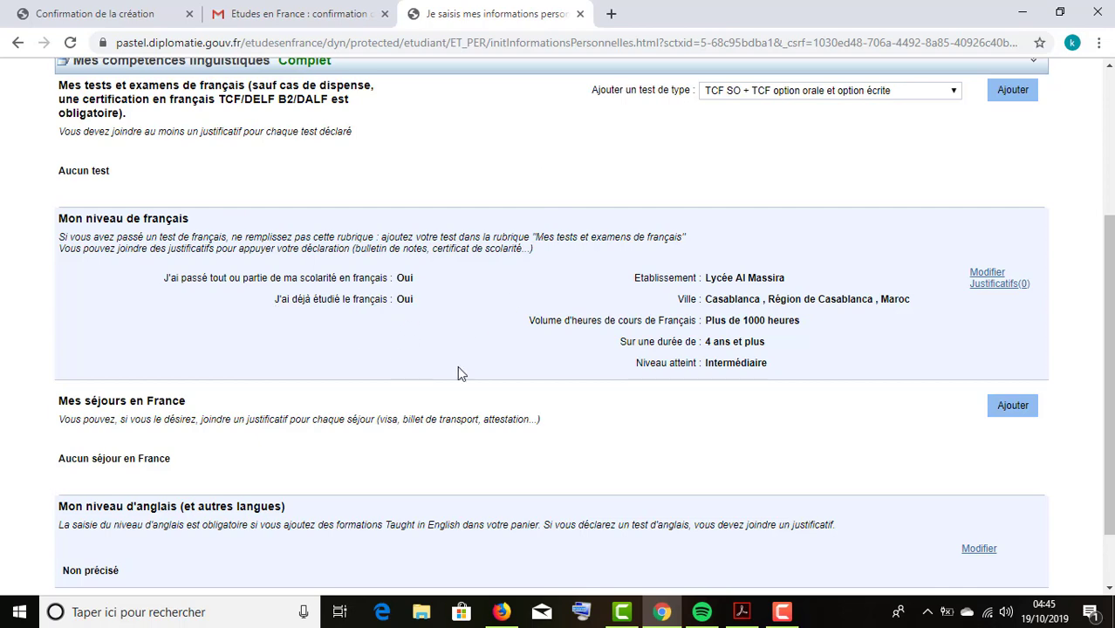
scroll(461, 373, up, 3)
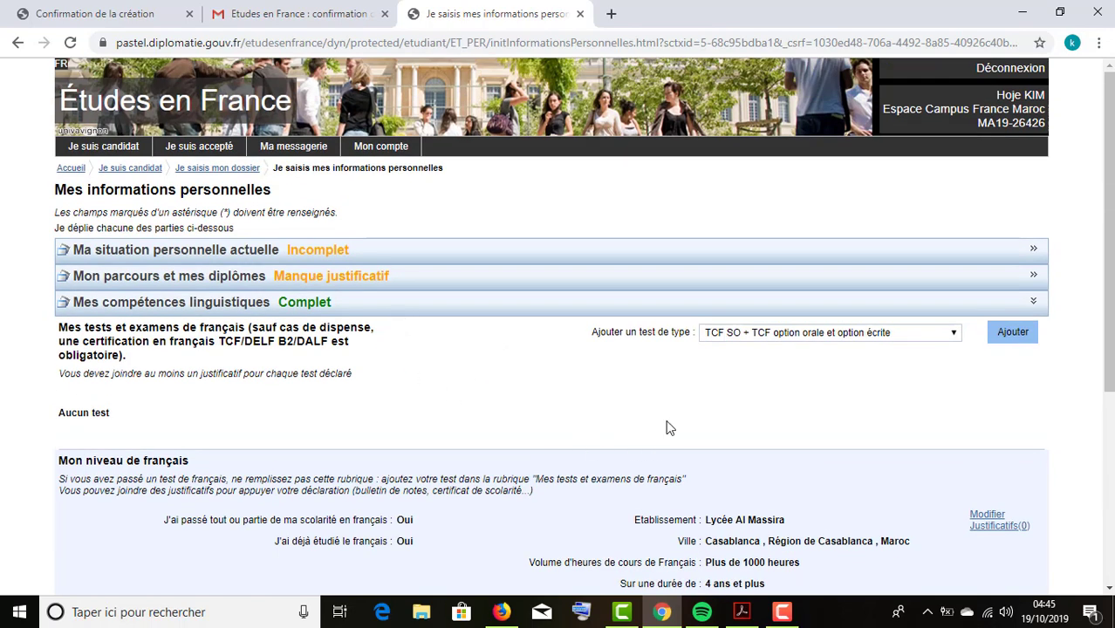
scroll(580, 502, down, 2)
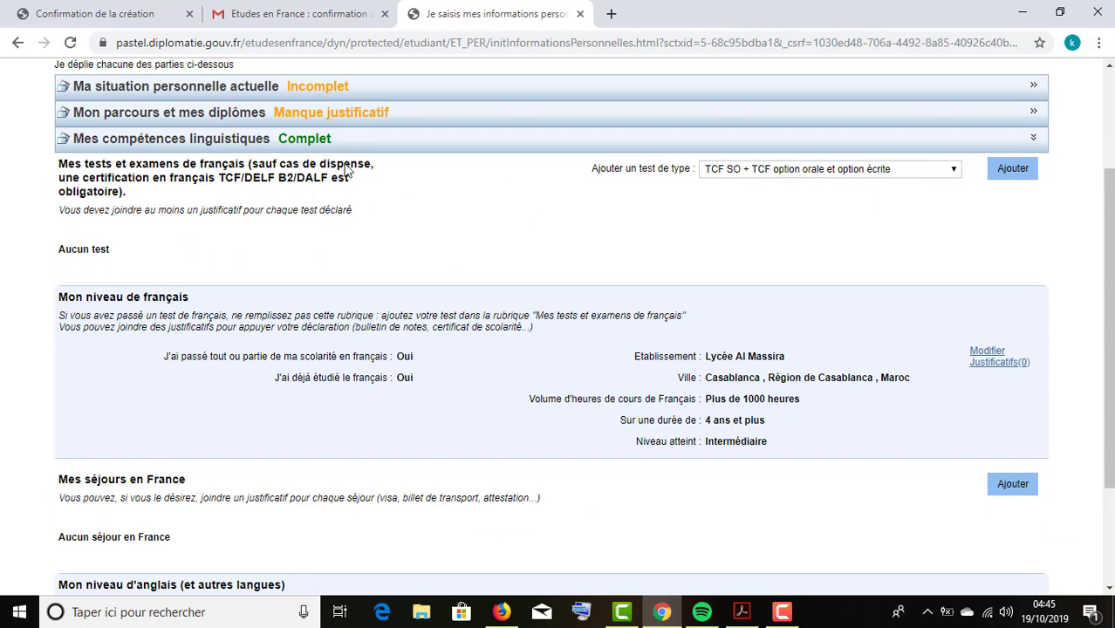
click(280, 148)
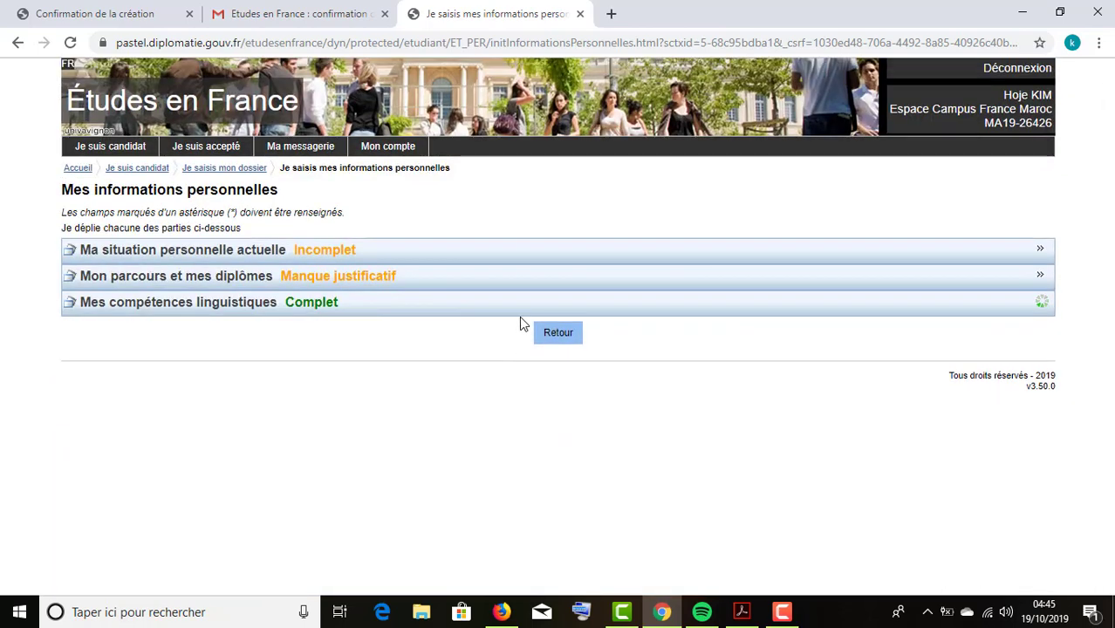
scroll(513, 321, down, 4)
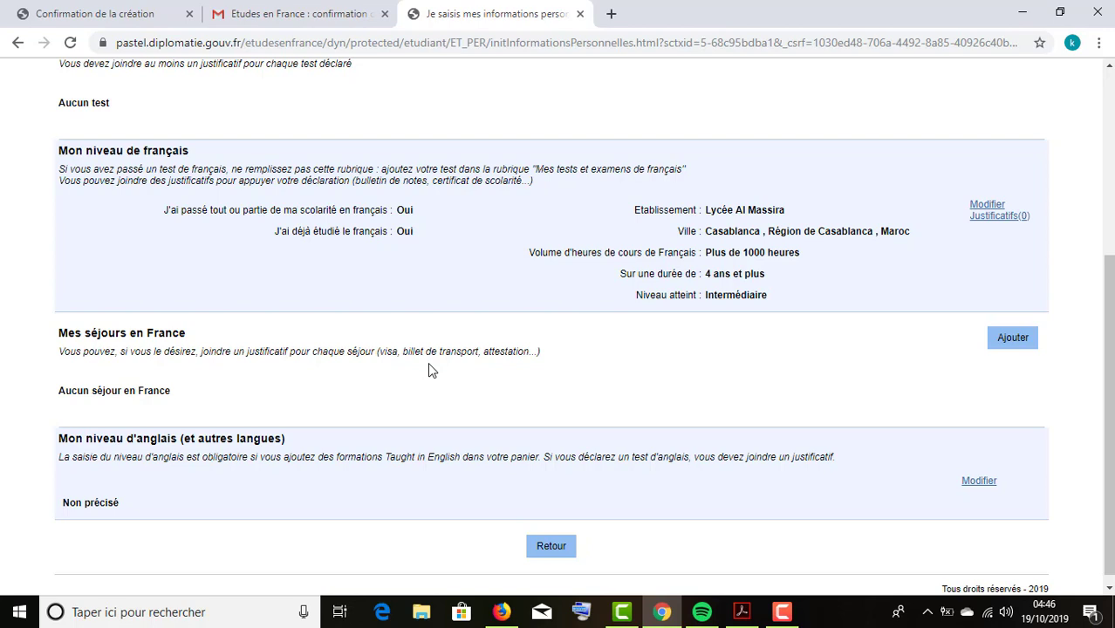
drag(409, 353, 523, 366)
scroll(343, 367, down, 1)
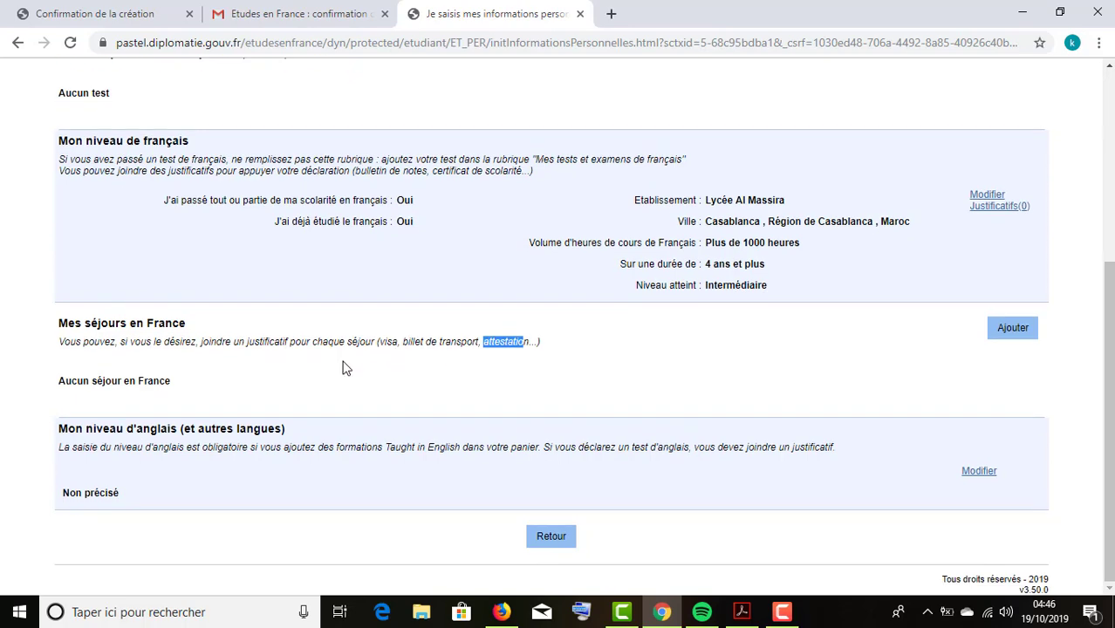
Edit Mon niveau d'anglais and answer Oui to having studied English.
click(979, 471)
scroll(709, 411, down, 1)
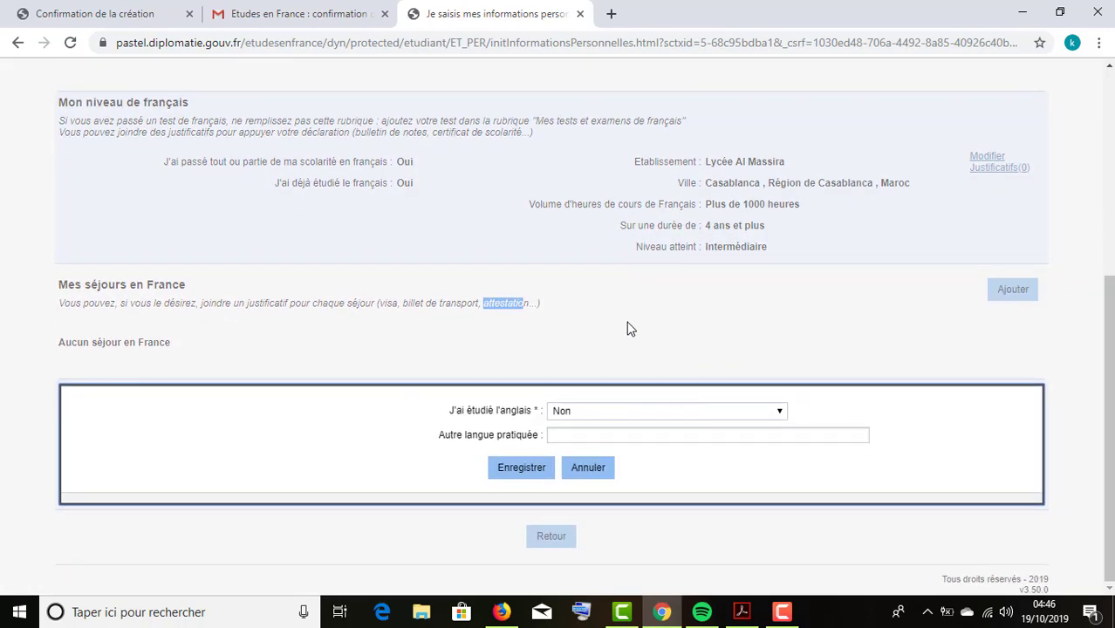
click(604, 414)
click(586, 438)
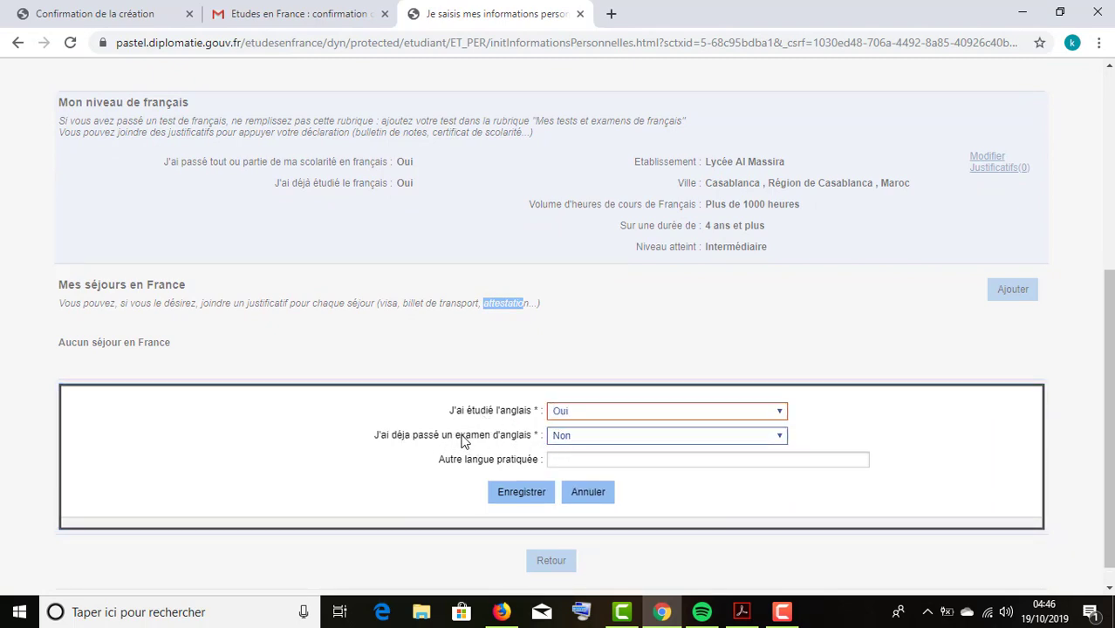
scroll(552, 448, down, 1)
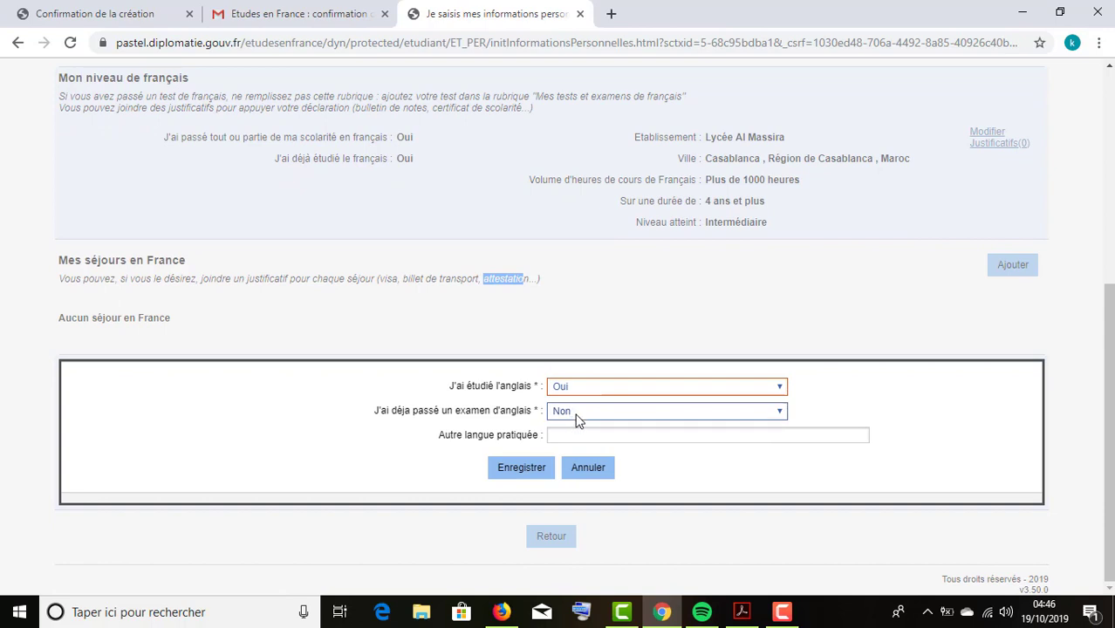
Set the English exam answer to Non, then focus the Autre langue pratiquée field.
click(575, 414)
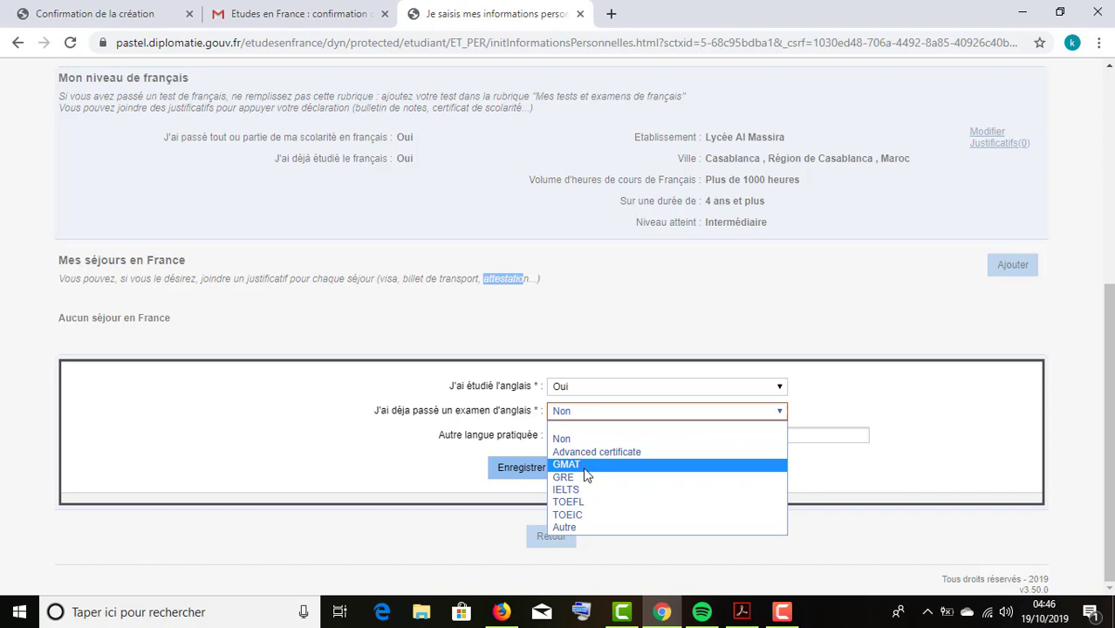
click(571, 525)
scroll(590, 455, down, 2)
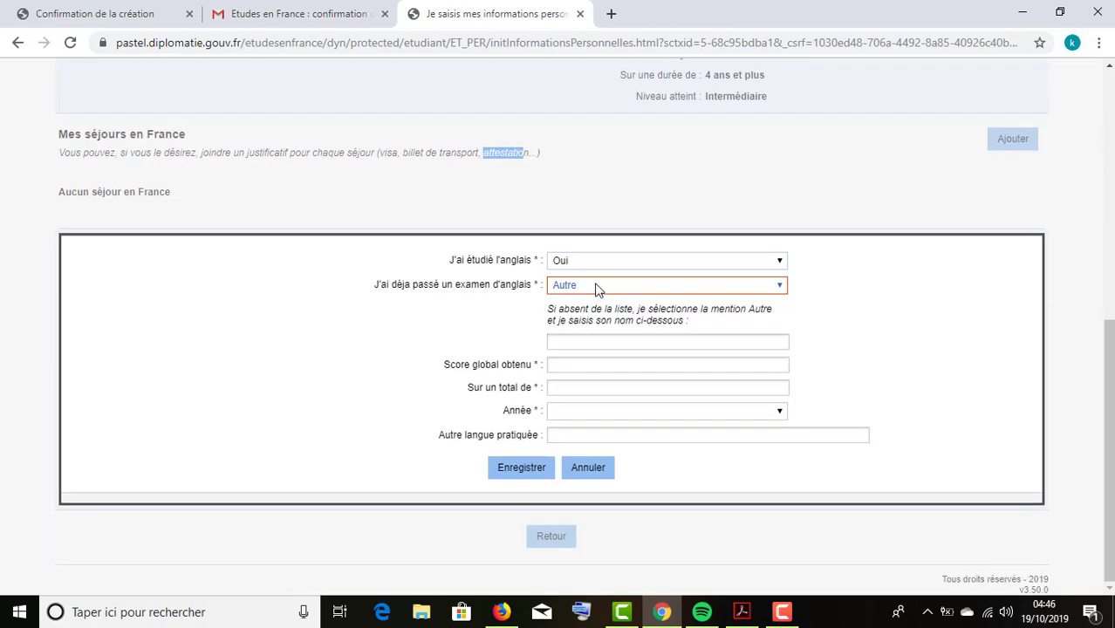
click(595, 343)
click(590, 366)
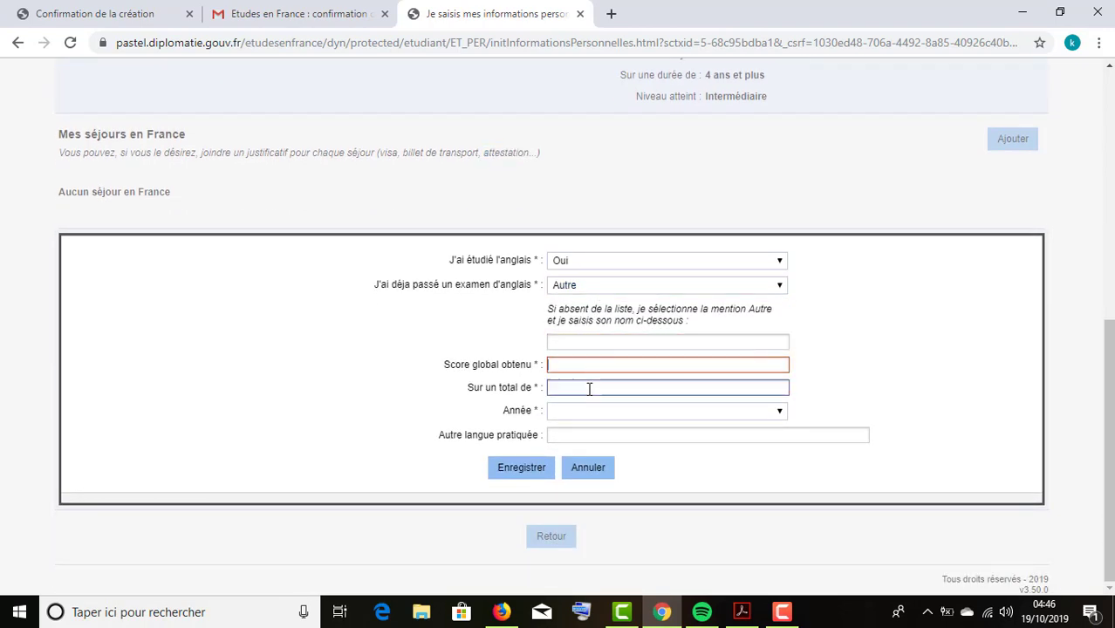
click(599, 286)
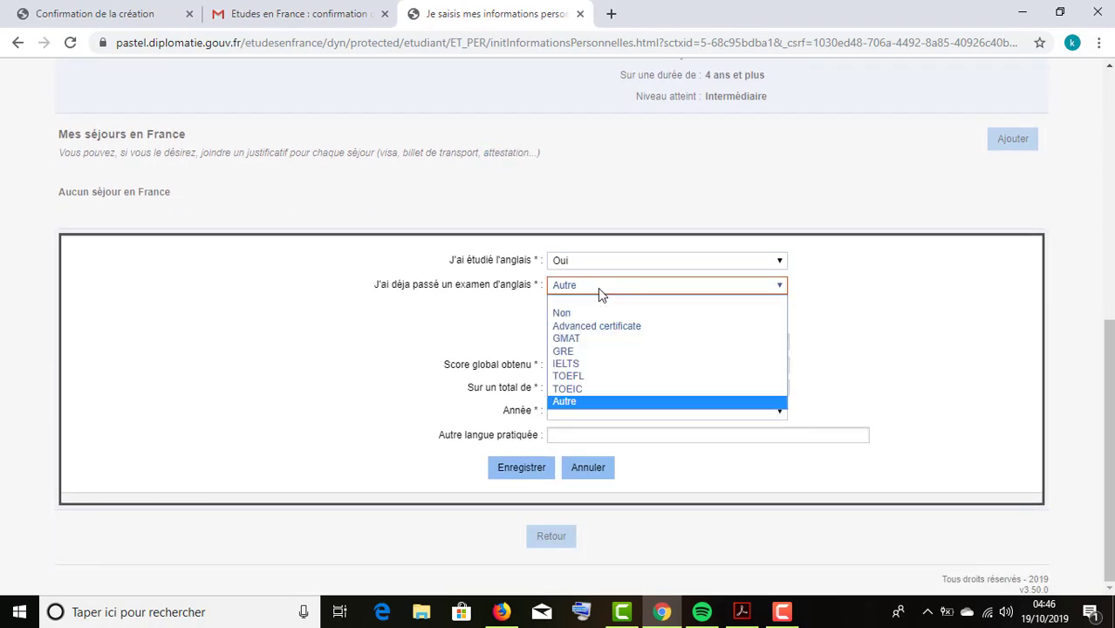
click(576, 376)
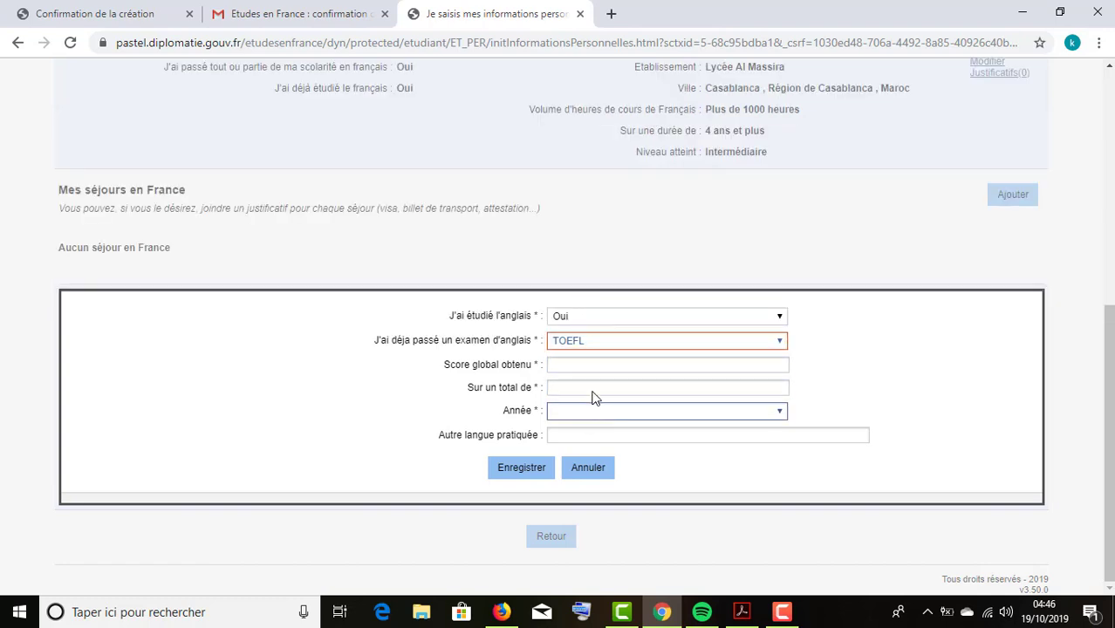
click(598, 349)
click(597, 370)
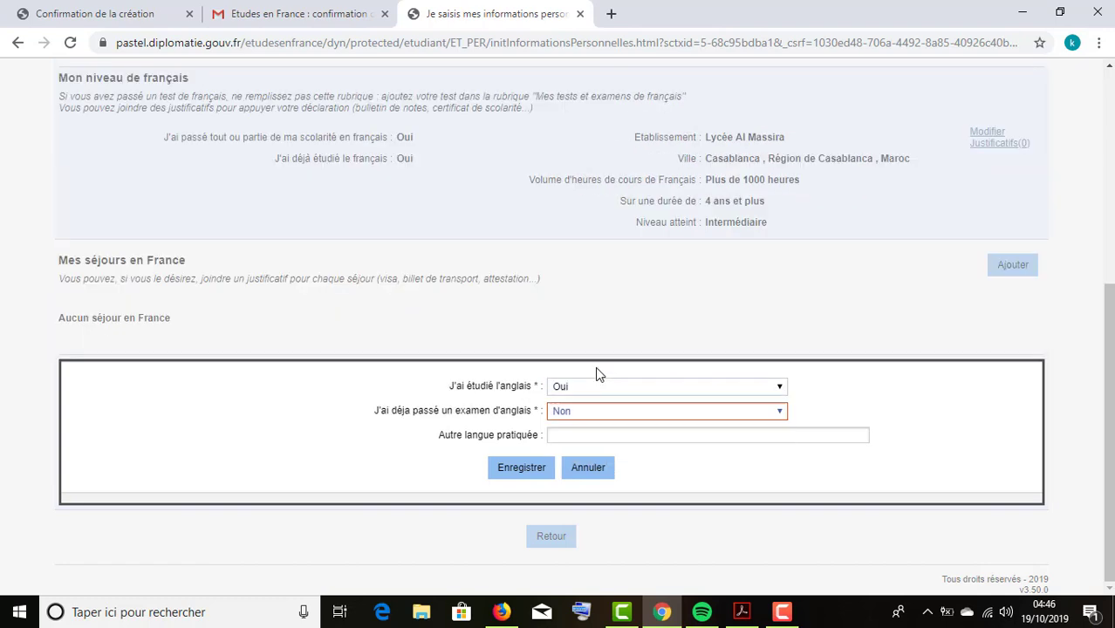
click(617, 434)
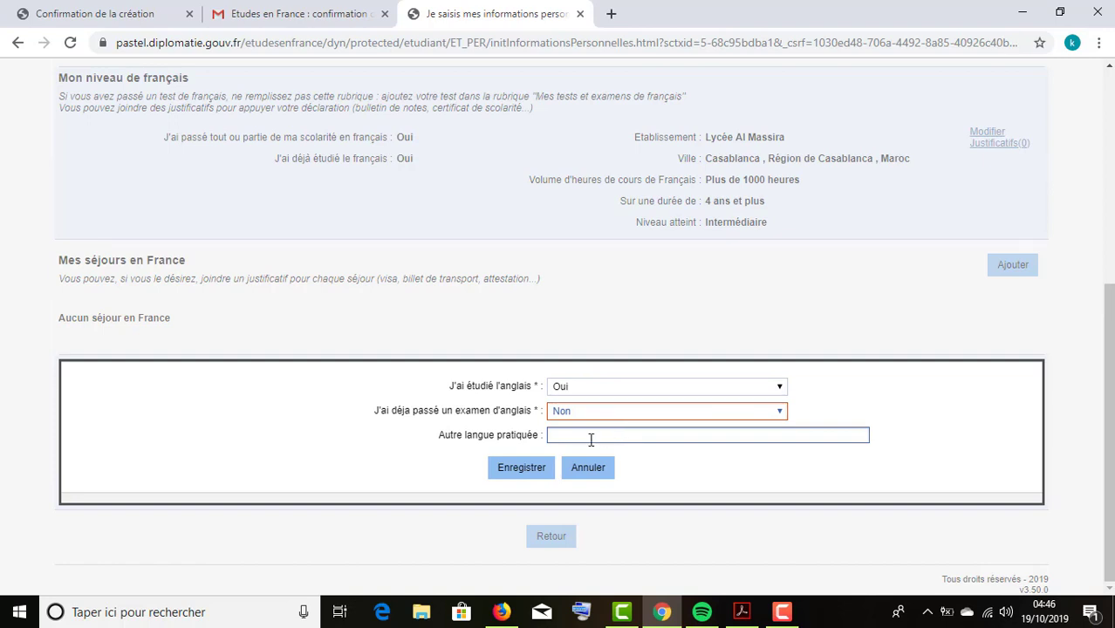
click(595, 437)
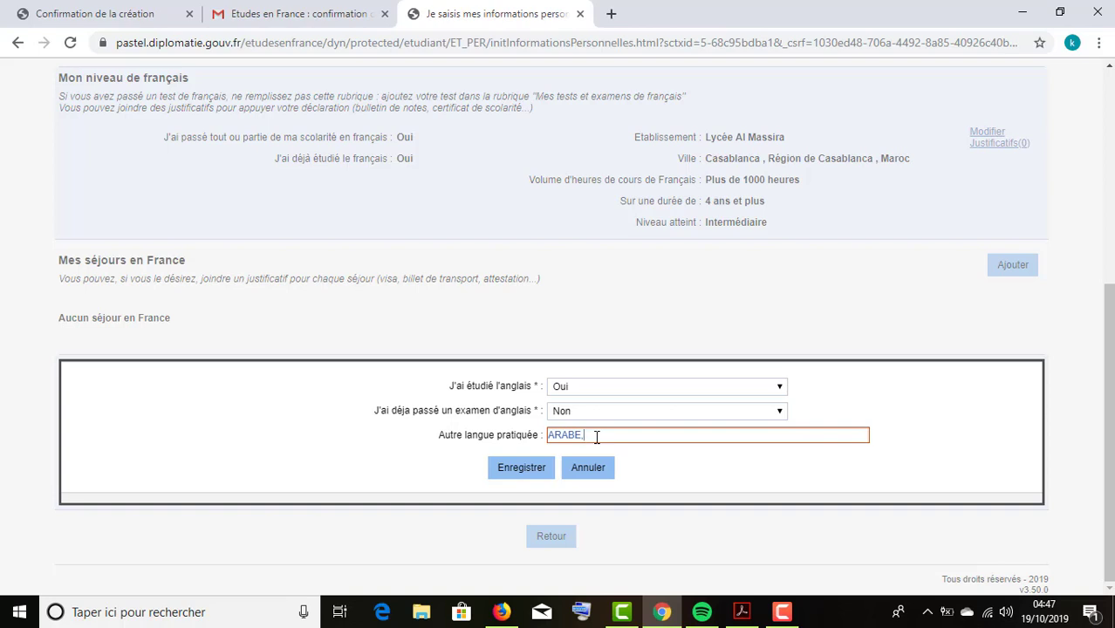
Save the English level and collapse the studies and language skills sections.
click(533, 467)
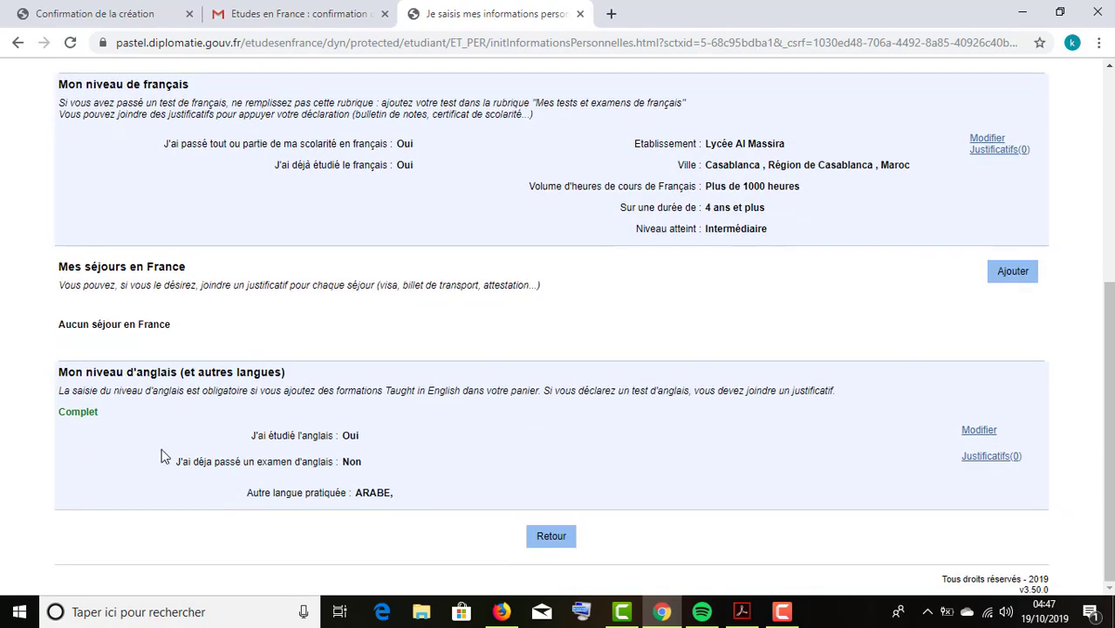
click(555, 538)
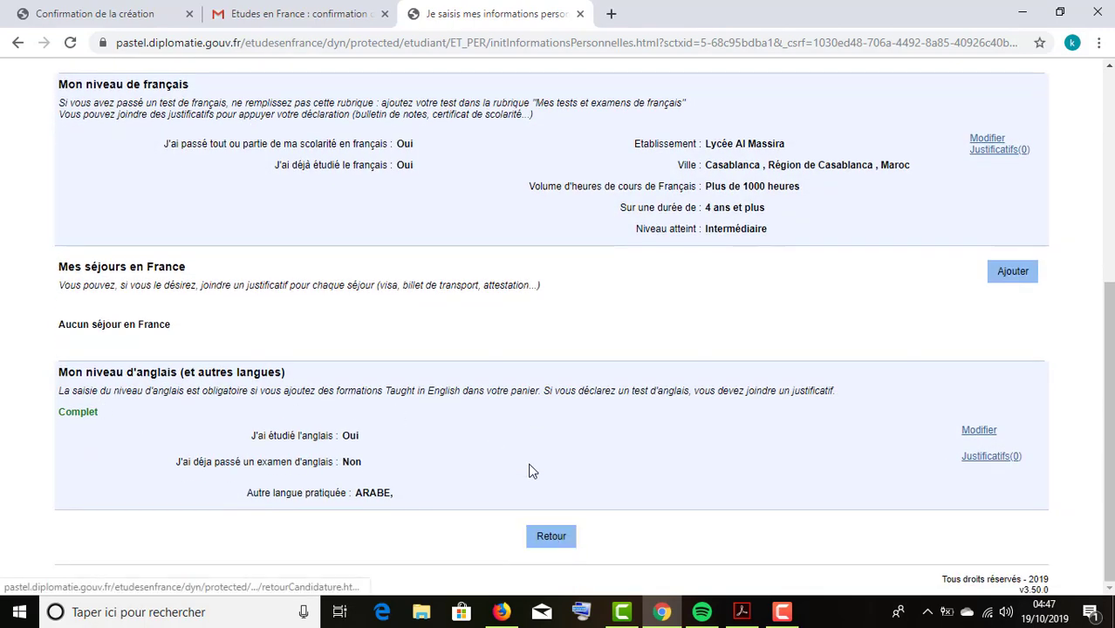
click(213, 296)
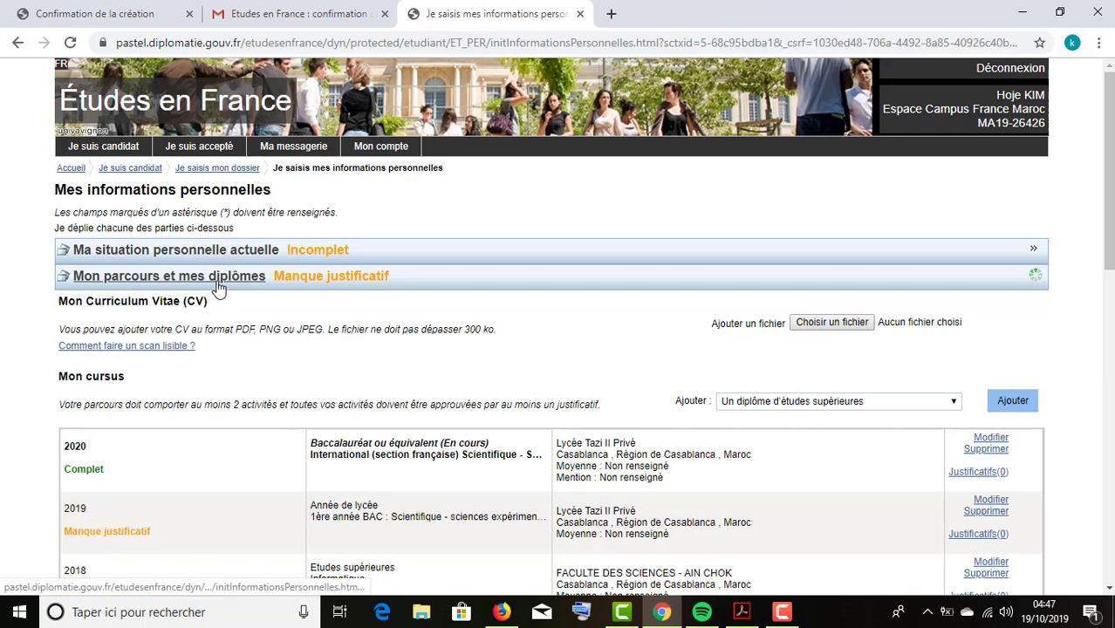
click(213, 281)
click(215, 300)
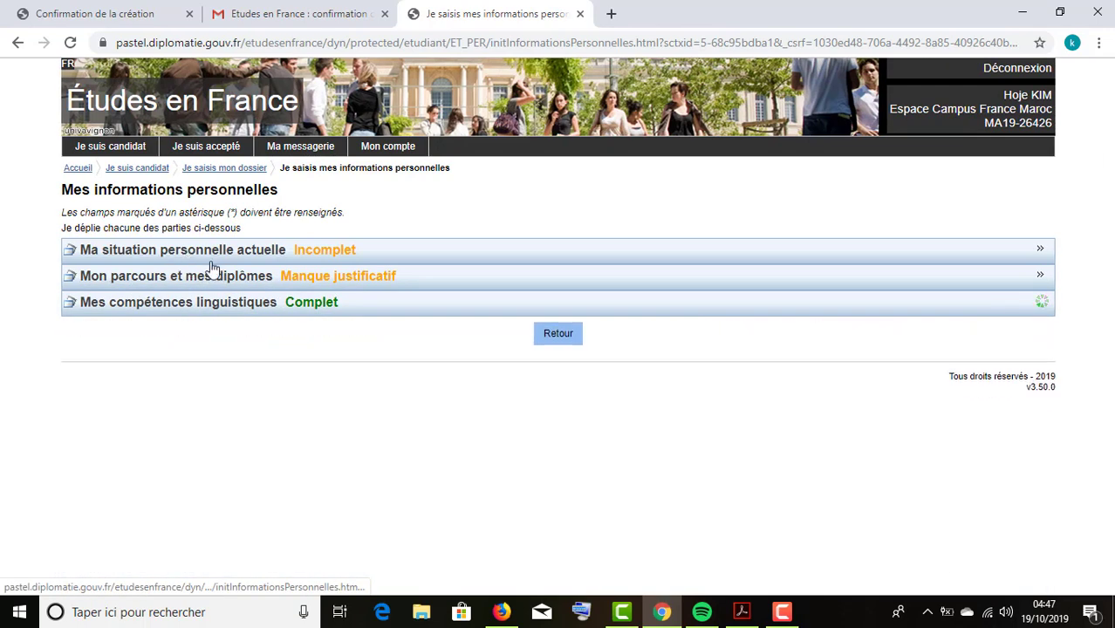
Return to the candidate home page and open the empty Ma messagerie inbox.
click(561, 339)
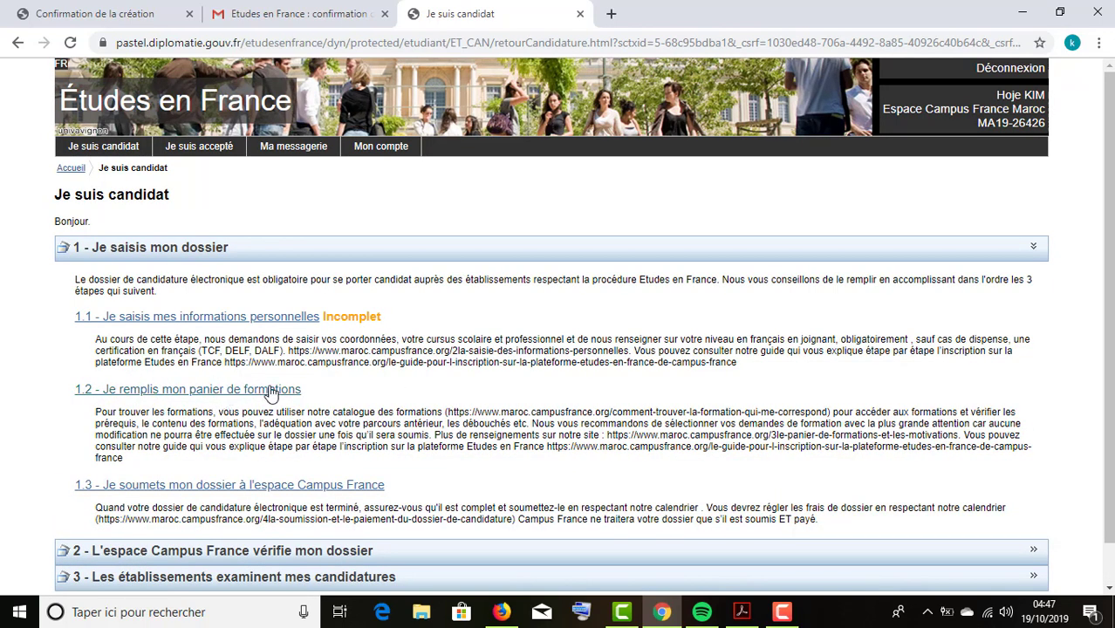
click(242, 254)
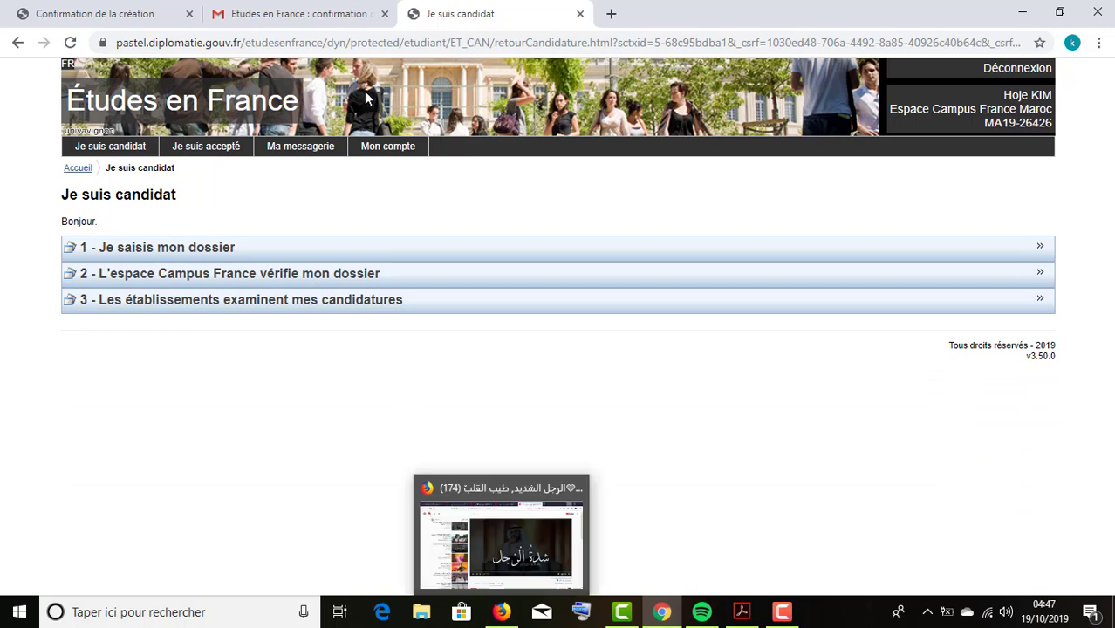
click(312, 150)
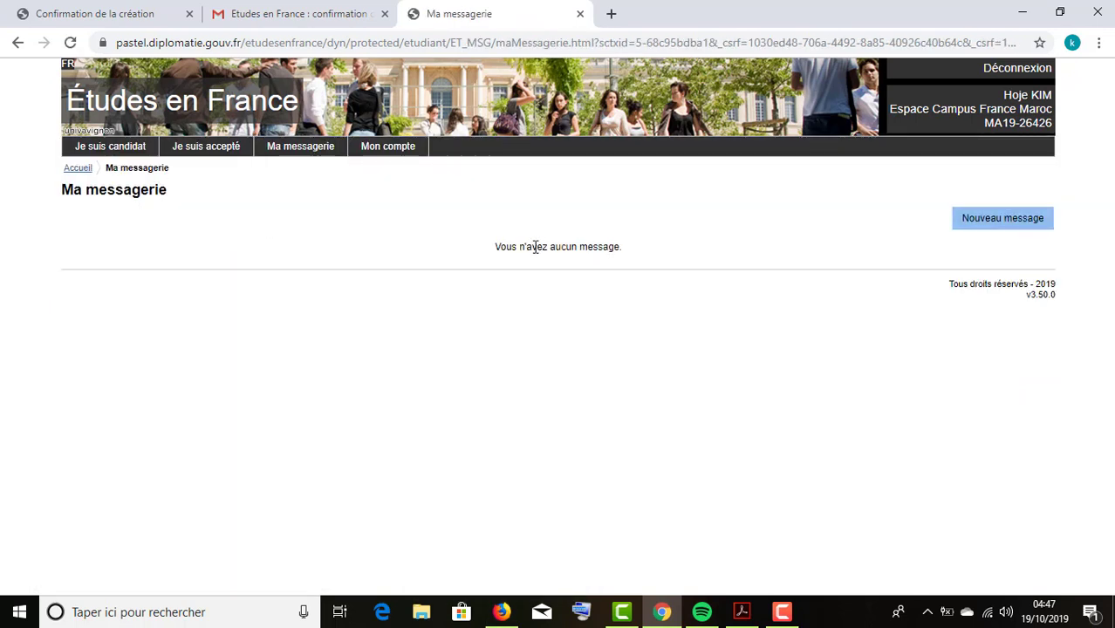
Start a new message to Espace Campus France Maroc with Objet set to Autre.
drag(500, 247, 591, 246)
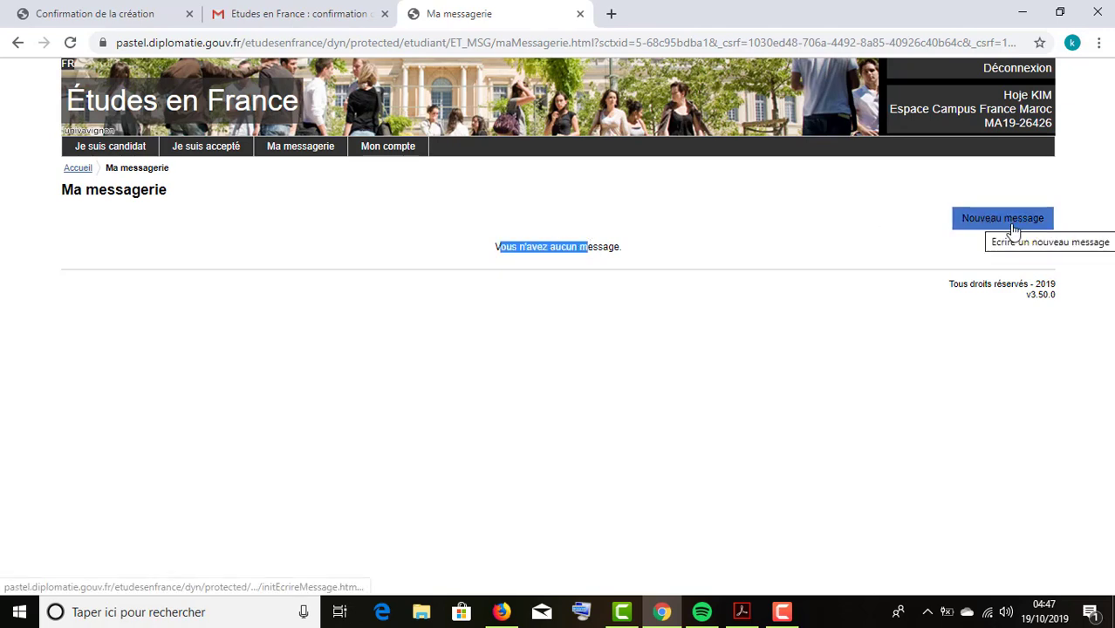
click(1010, 227)
click(660, 240)
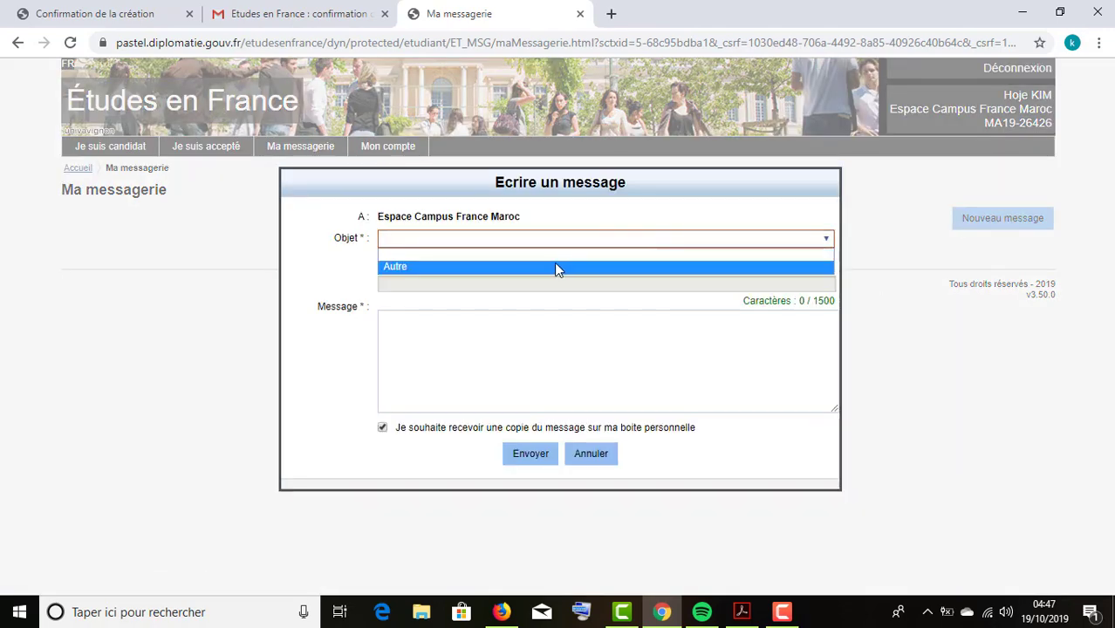
click(543, 262)
click(539, 241)
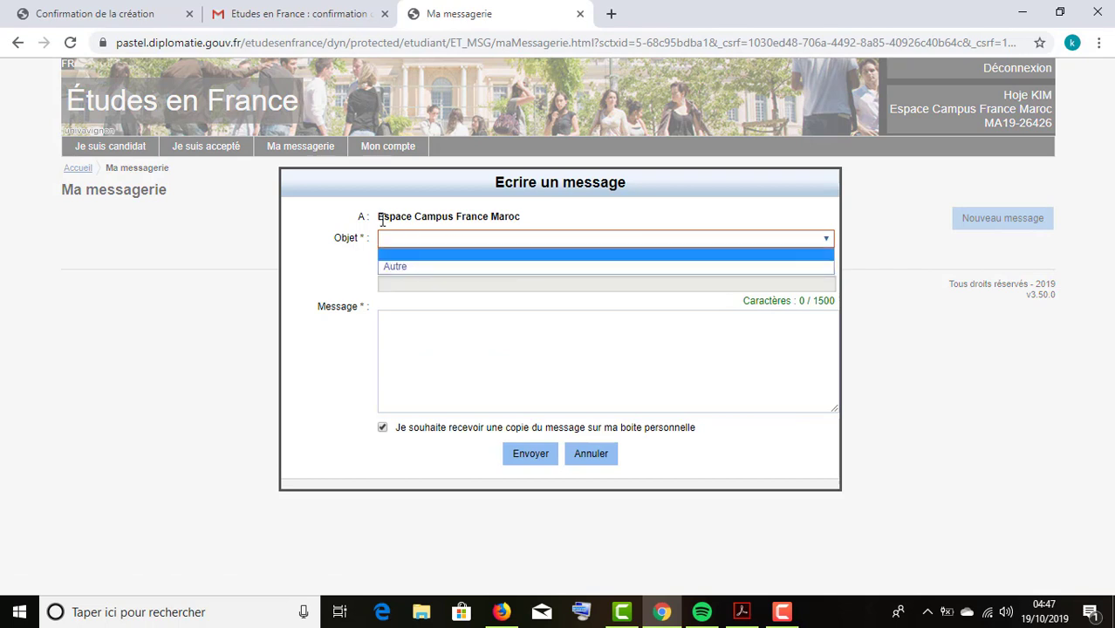
drag(377, 216, 535, 223)
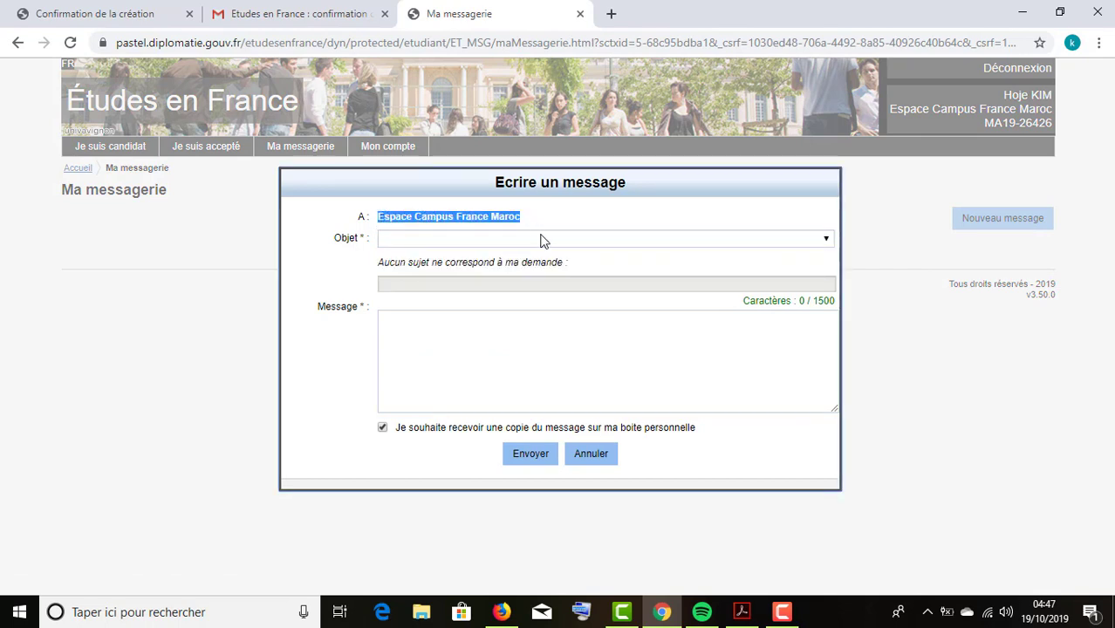
click(541, 240)
click(509, 265)
Enter subject DEMANDE D'INFO and message FVH, then send it.
click(462, 283)
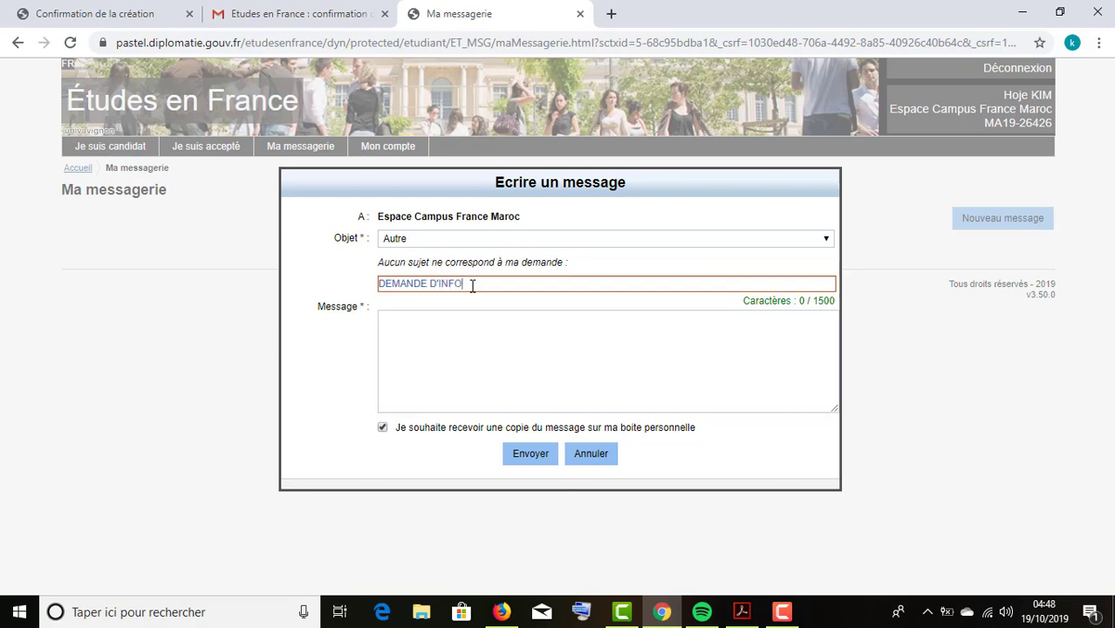
click(468, 328)
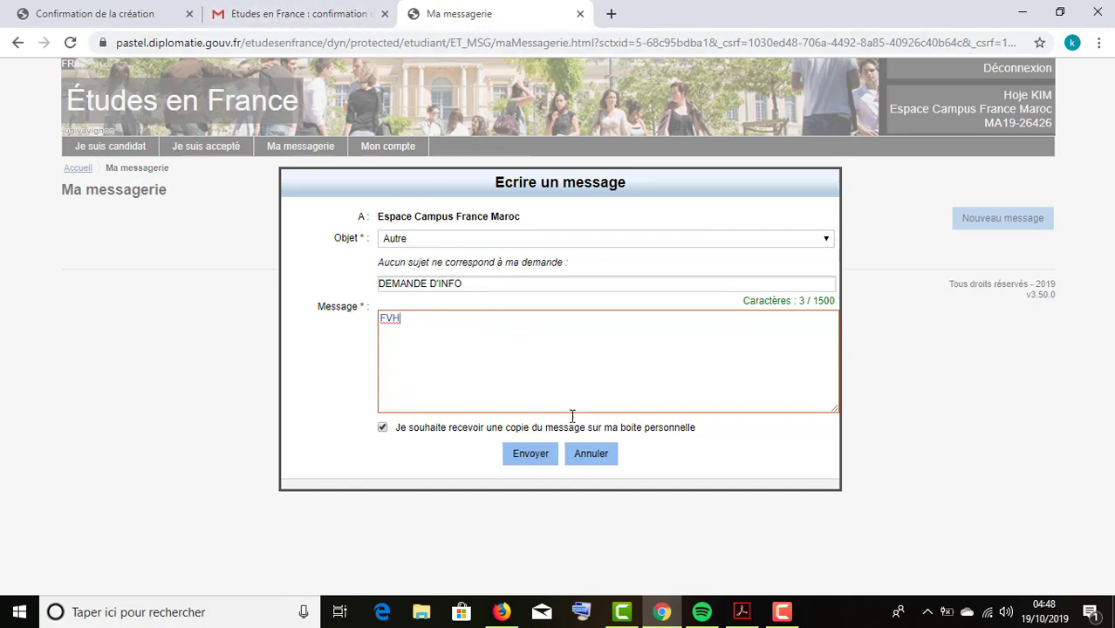
click(530, 458)
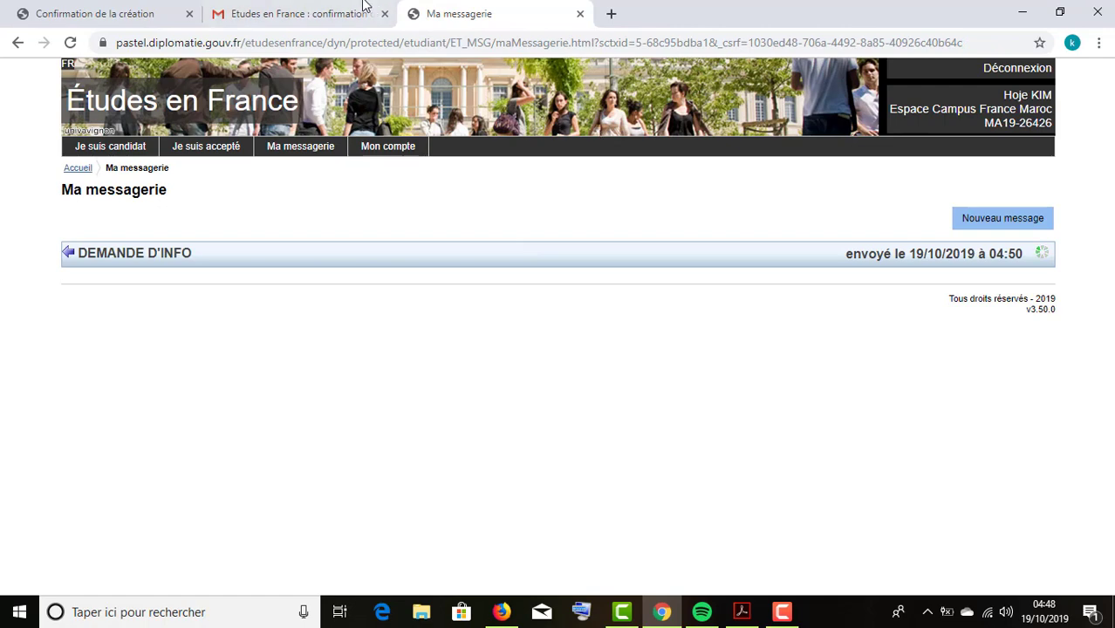
Refresh Gmail, open the DEMANDE D'INFO confirmation email, then go back to Études en France.
click(365, 6)
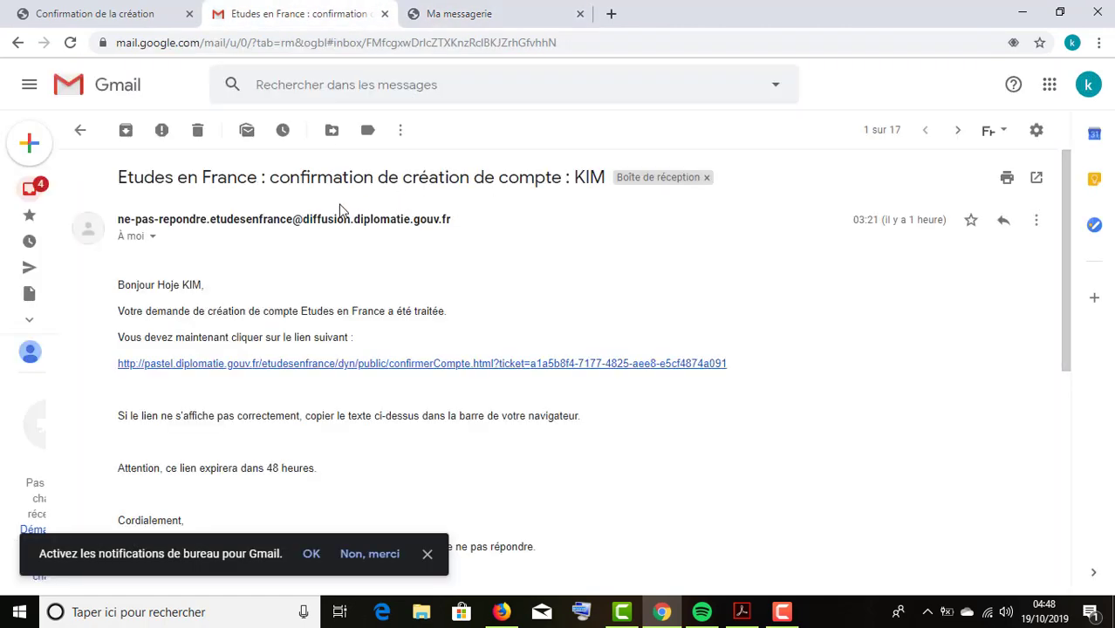
click(80, 131)
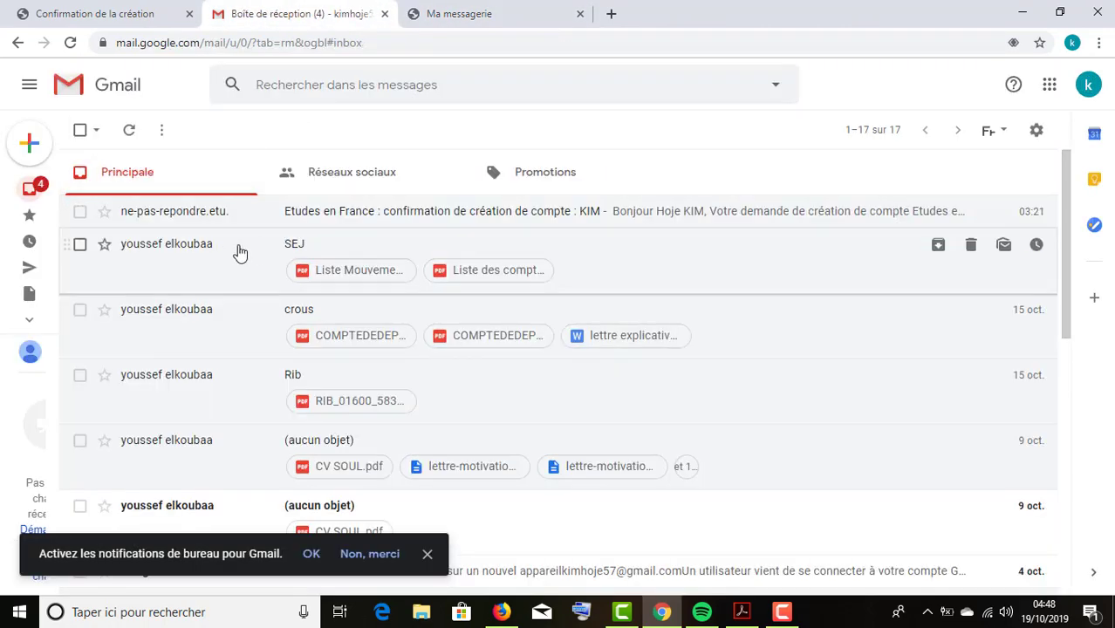
click(129, 130)
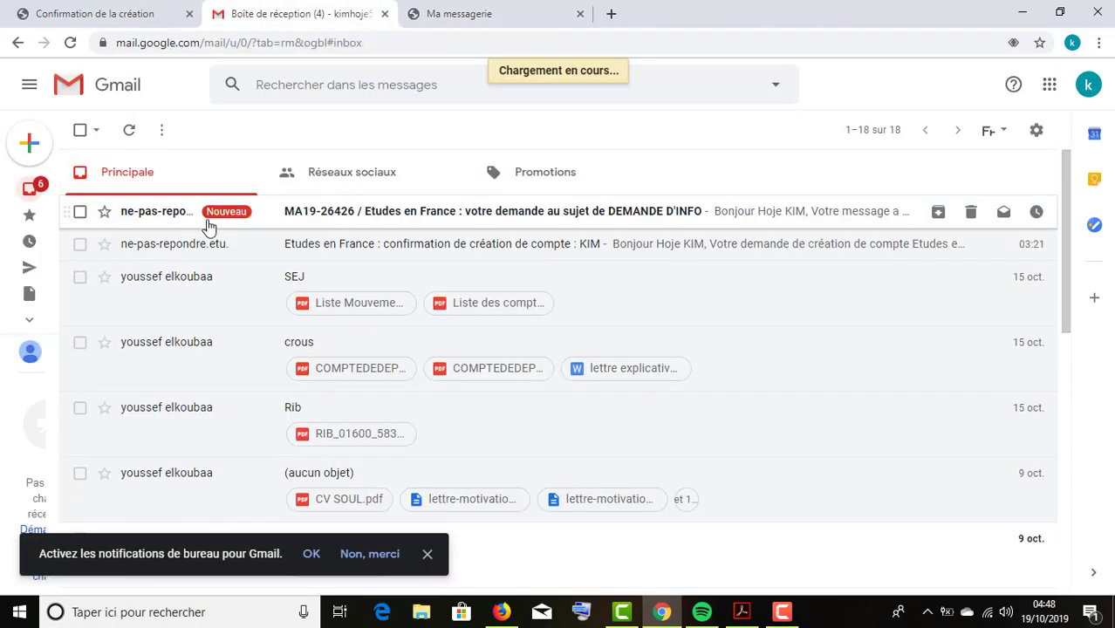
click(184, 220)
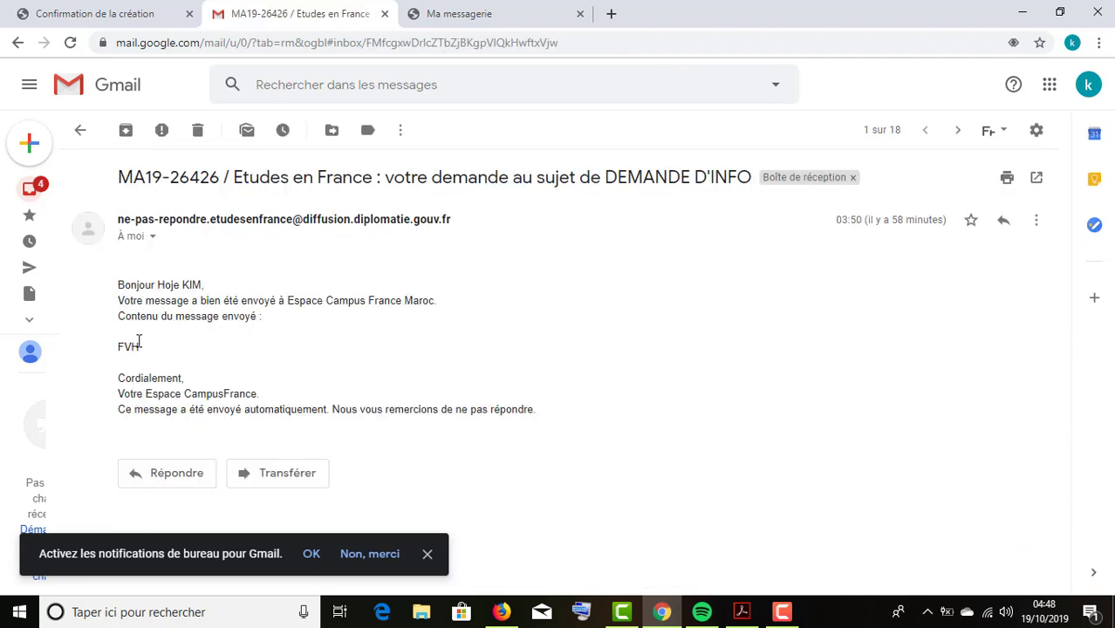
drag(139, 347, 169, 356)
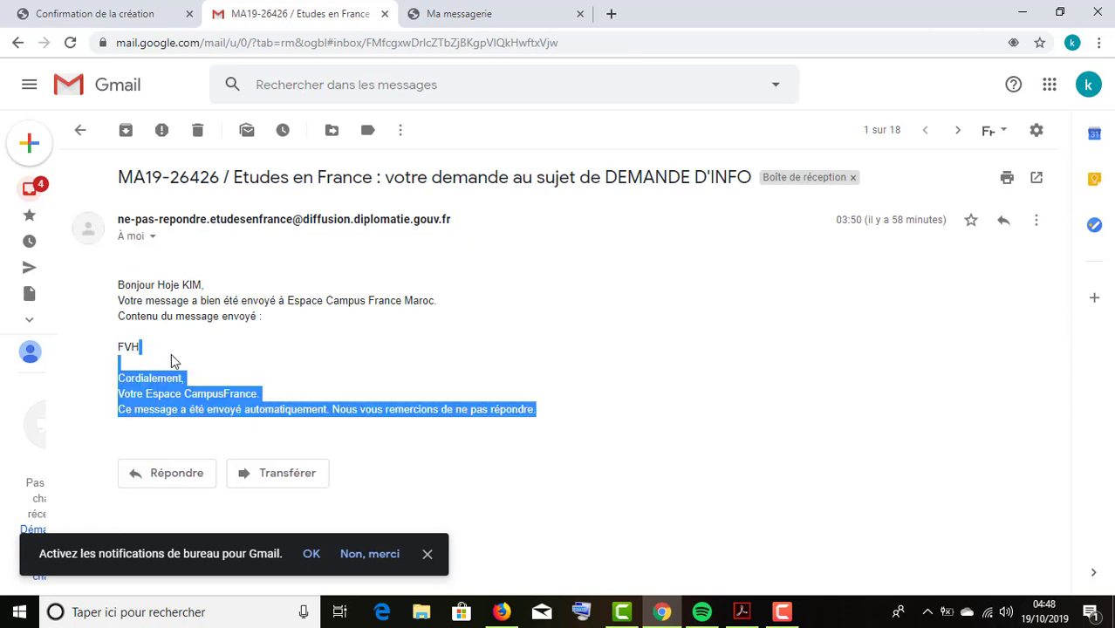
click(166, 352)
click(427, 9)
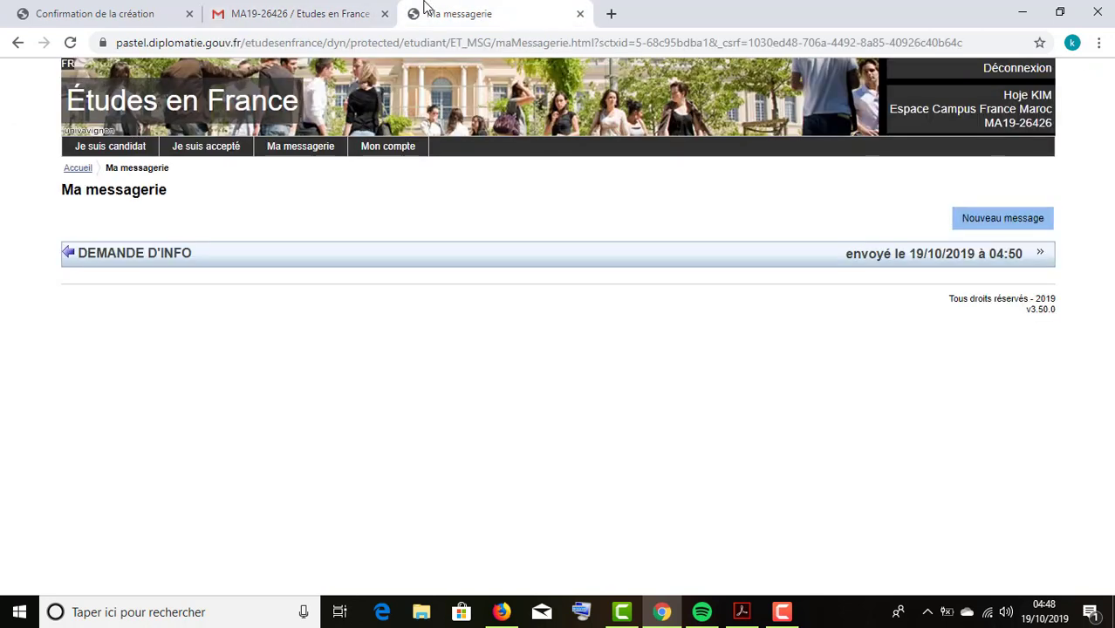
Expand the sent DEMANDE D'INFO message to view its recipient and text.
click(484, 263)
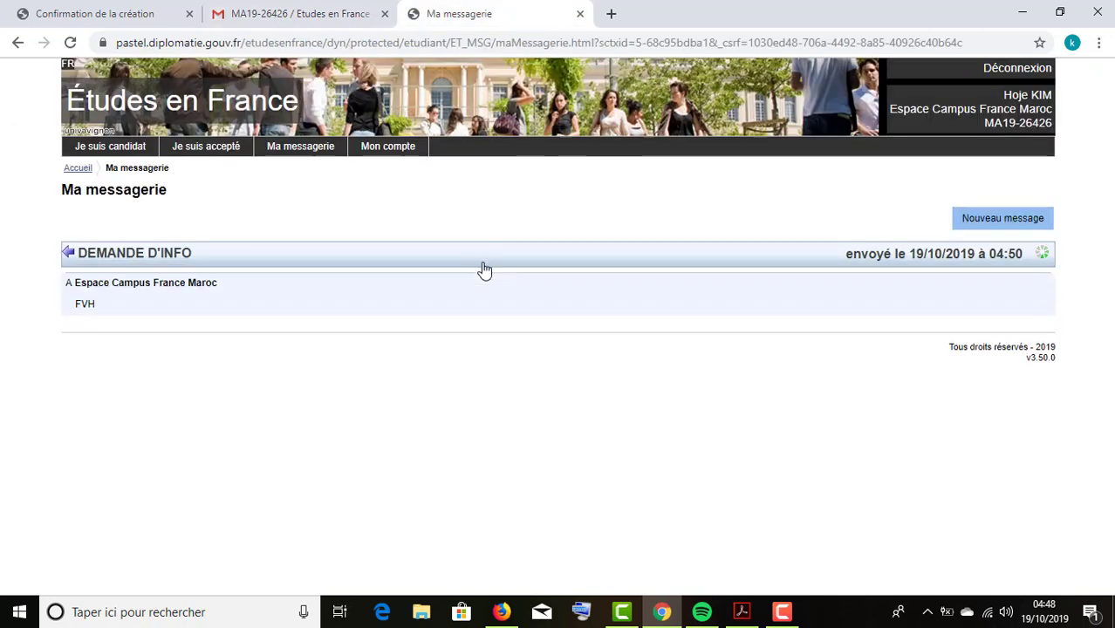
click(486, 268)
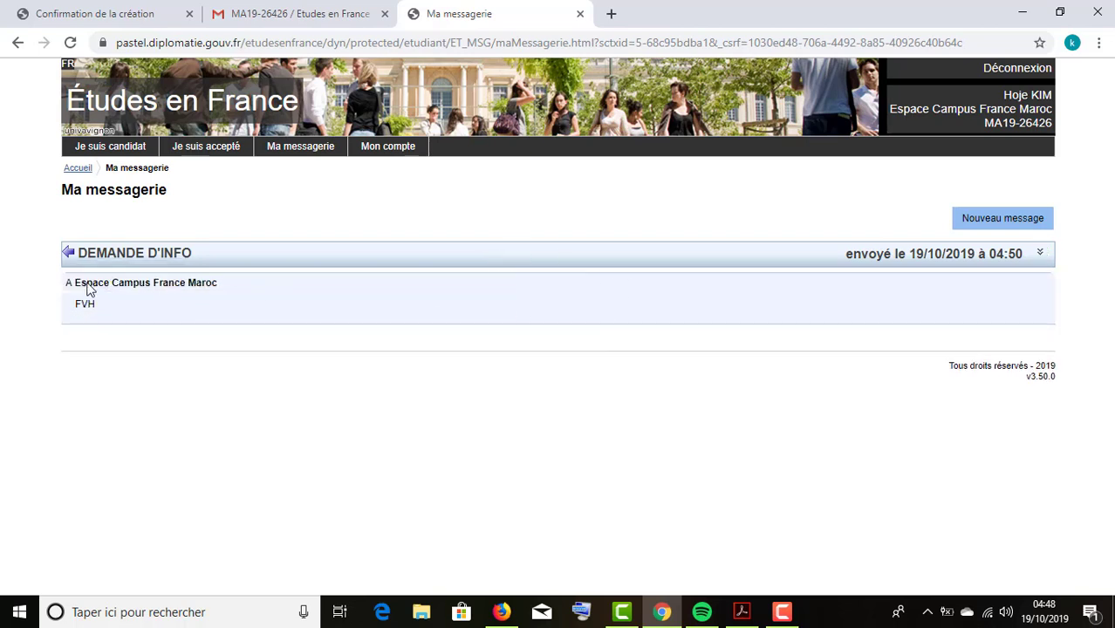
drag(75, 283, 210, 284)
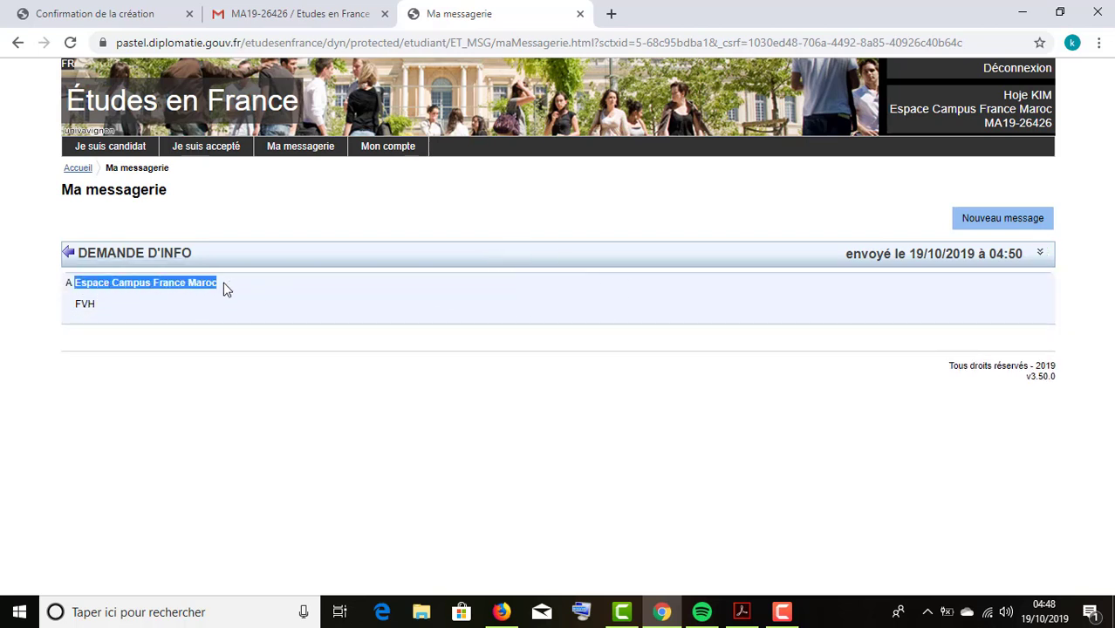
click(182, 296)
Start another new message with Objet Autre and shift the compose window left.
click(974, 216)
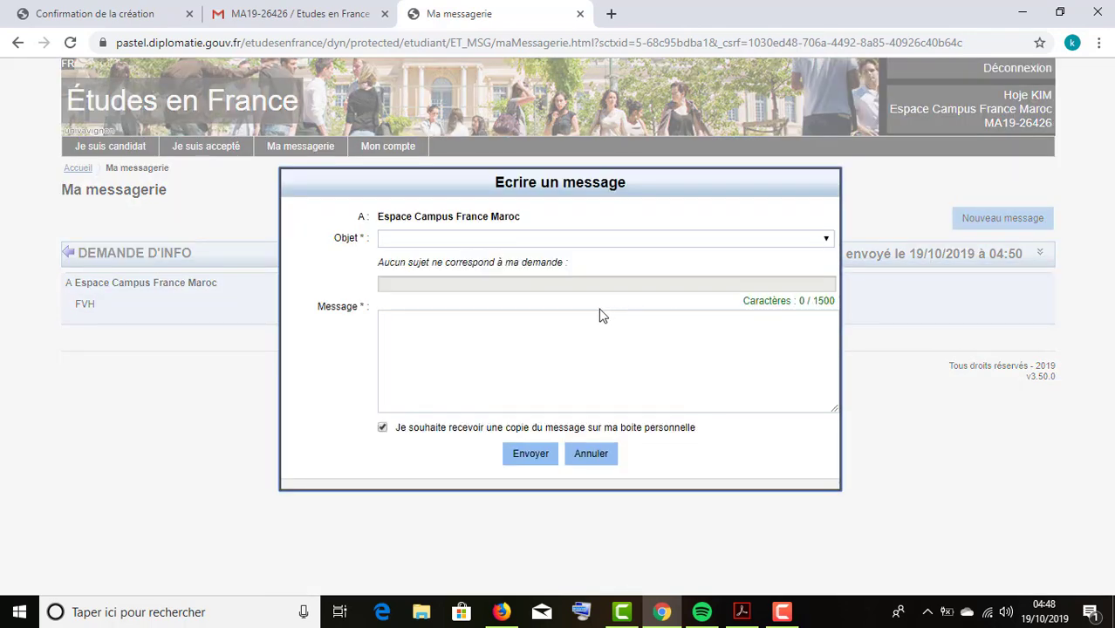
click(568, 246)
click(505, 272)
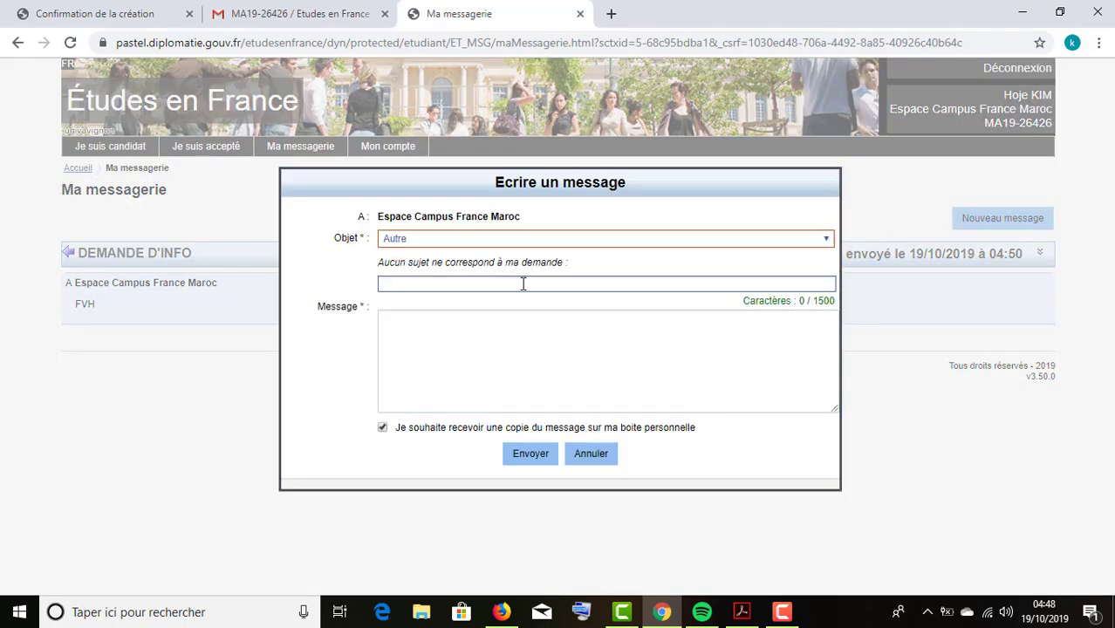
click(523, 283)
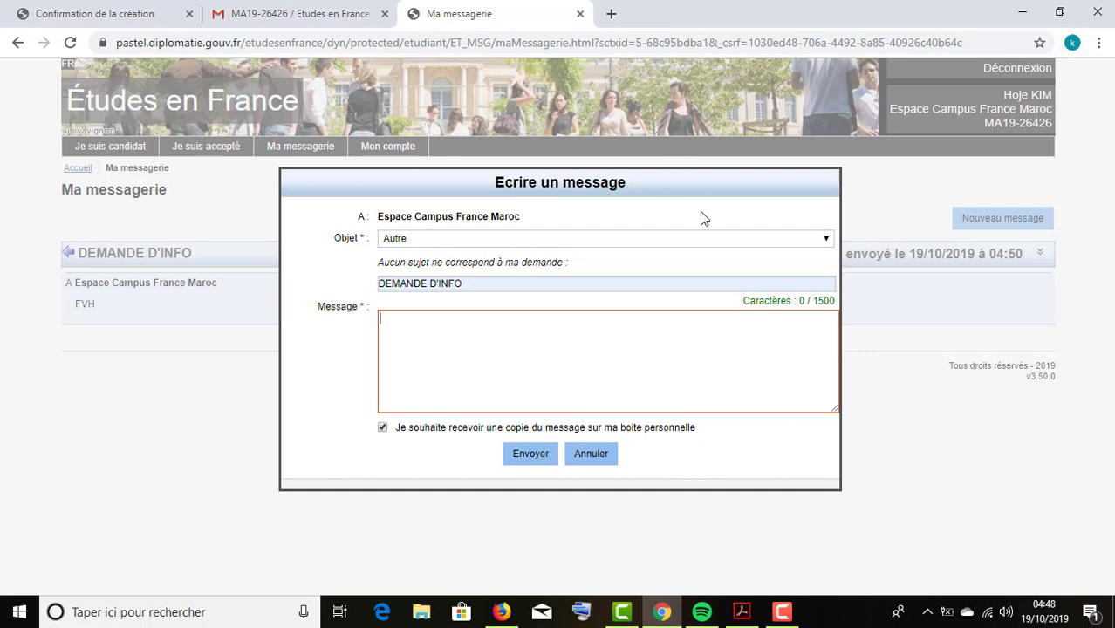
drag(706, 182, 596, 172)
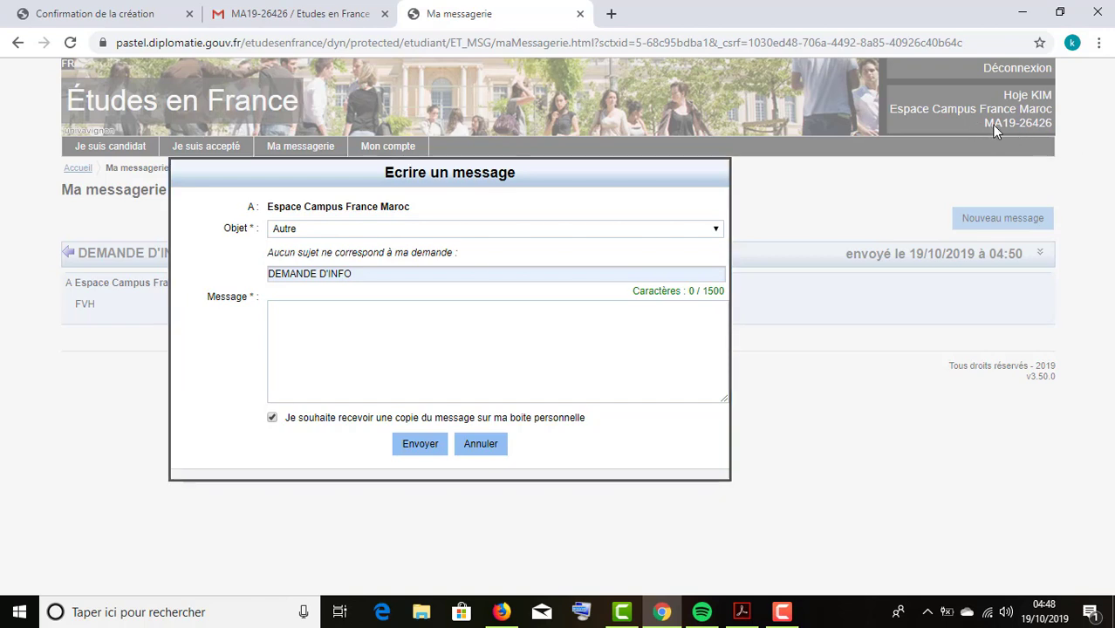
Type IDENTIFIANT CAMPUS in the message body, then discard the draft unsent.
click(410, 366)
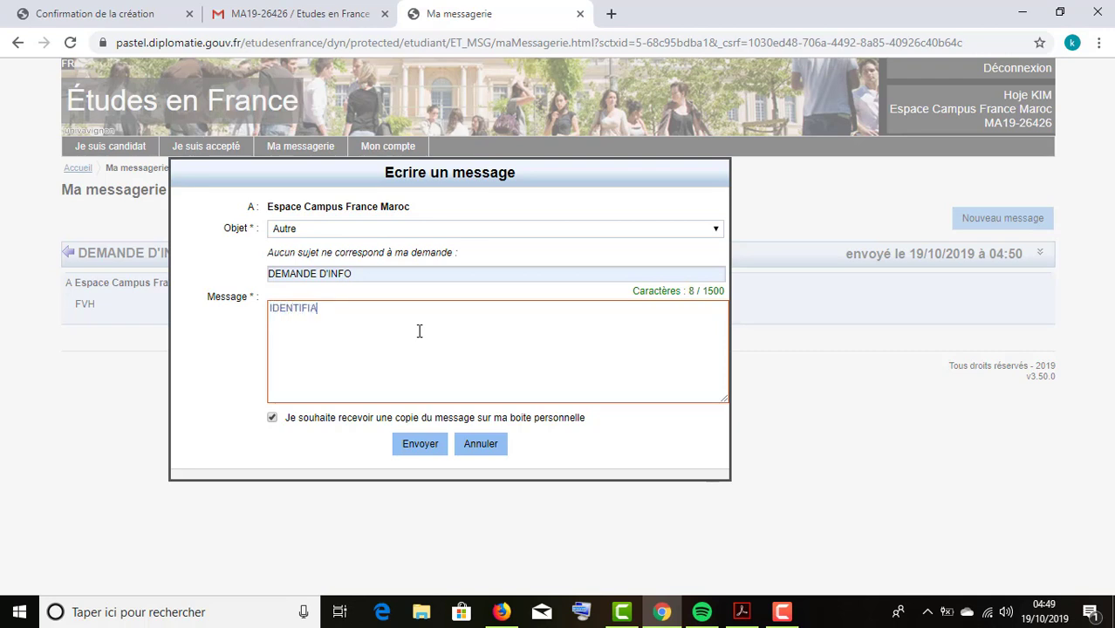
text(IDENTIFIANT CAMPUS:)
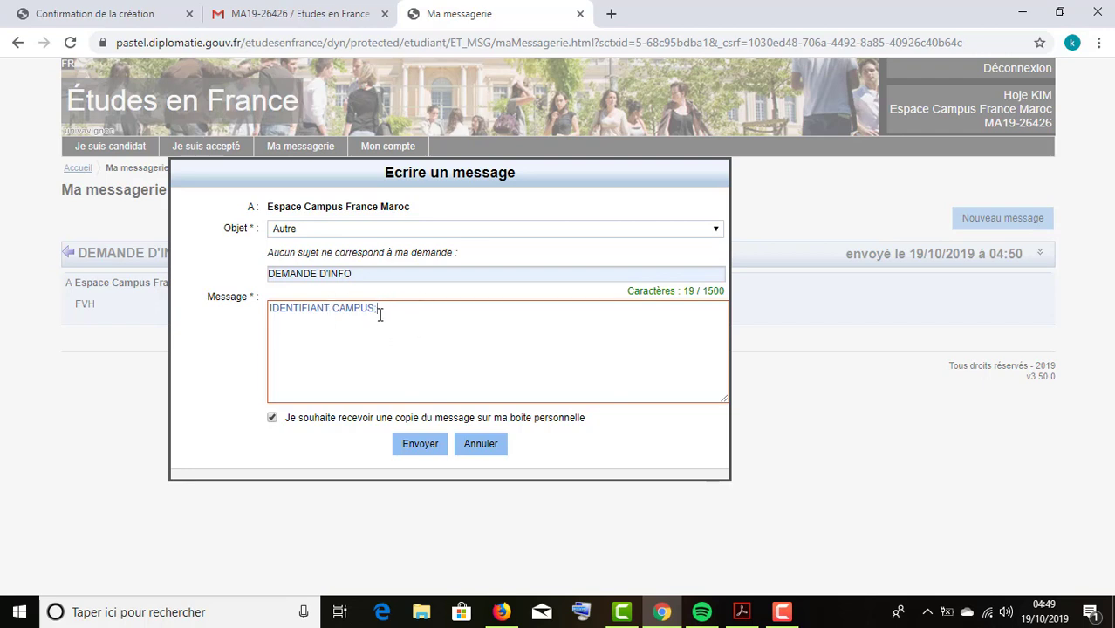
drag(379, 314, 260, 320)
click(297, 304)
triple_click(298, 305)
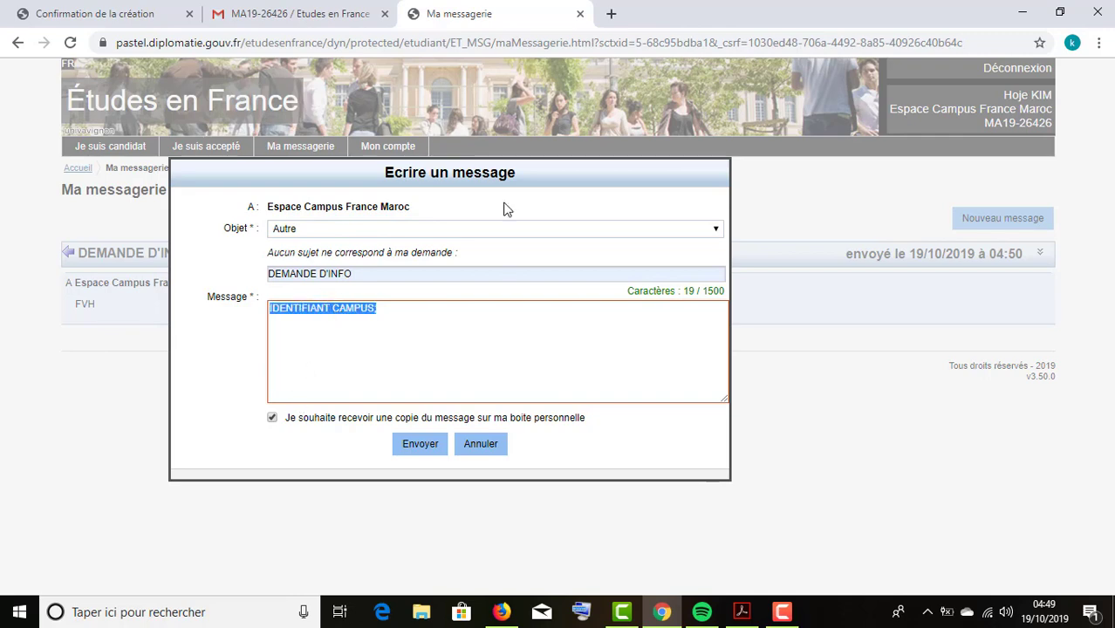
drag(499, 177, 605, 192)
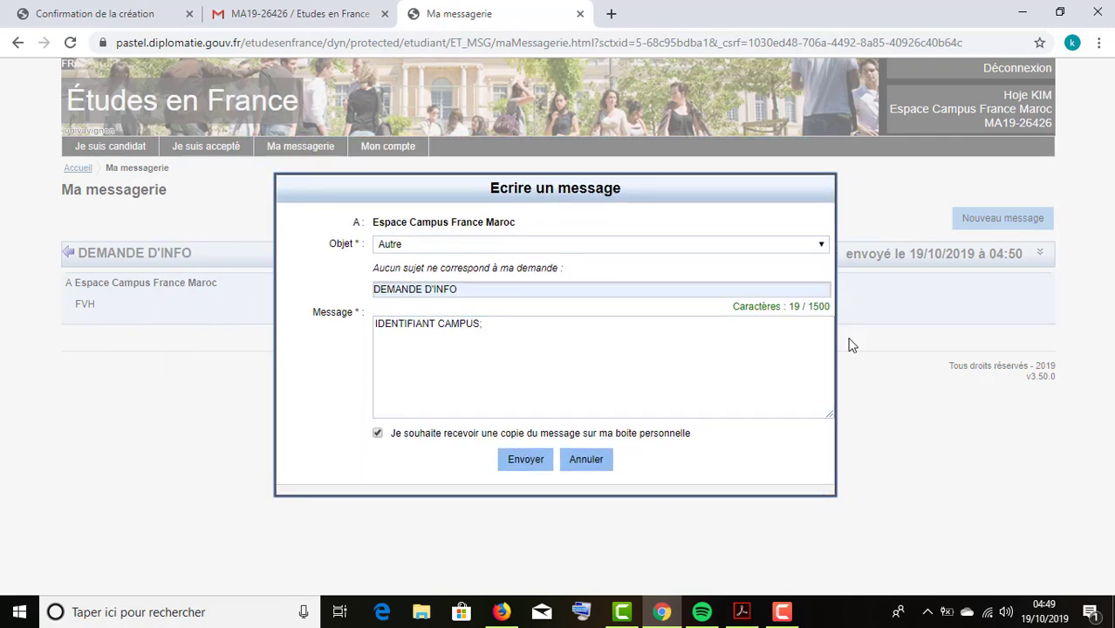
click(579, 459)
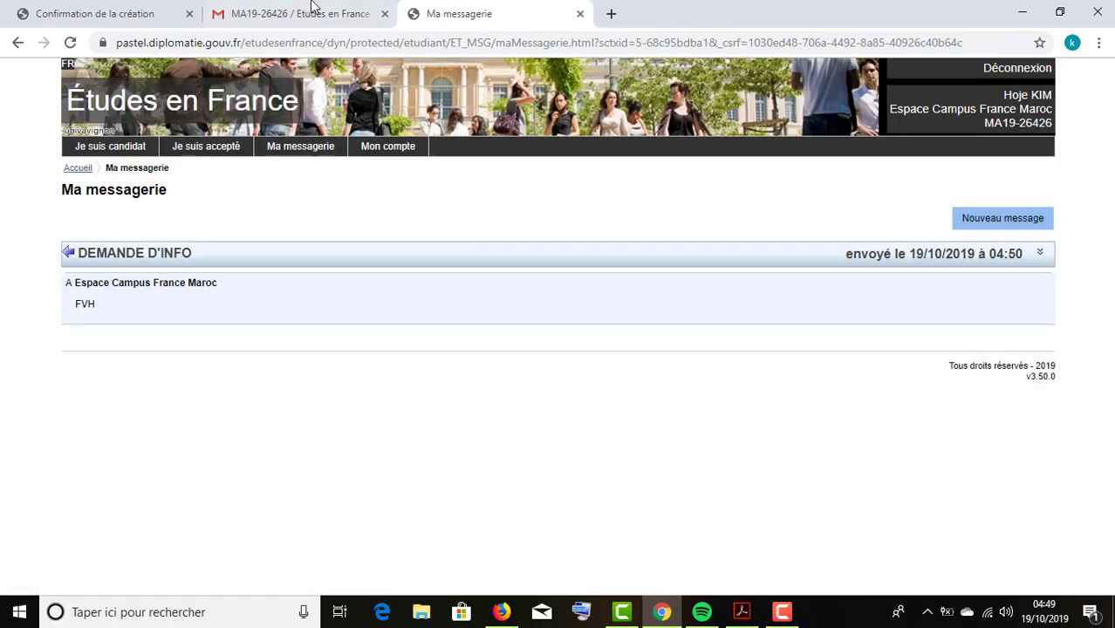
In Firefox, open a new tab and load the pastel.diplomatie Études en France site.
click(502, 611)
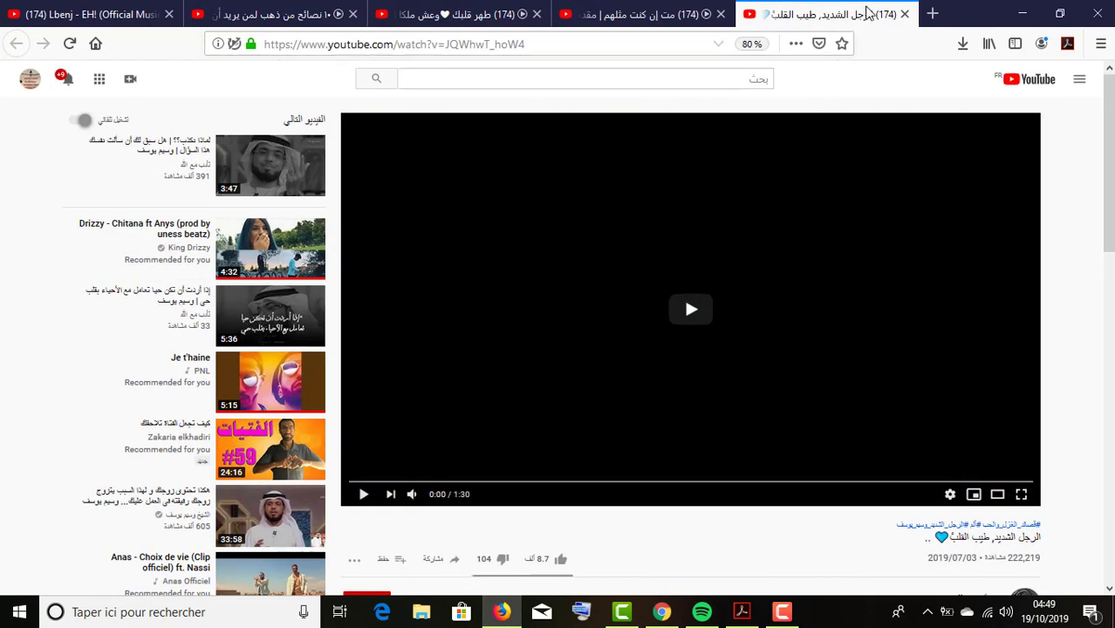
click(926, 13)
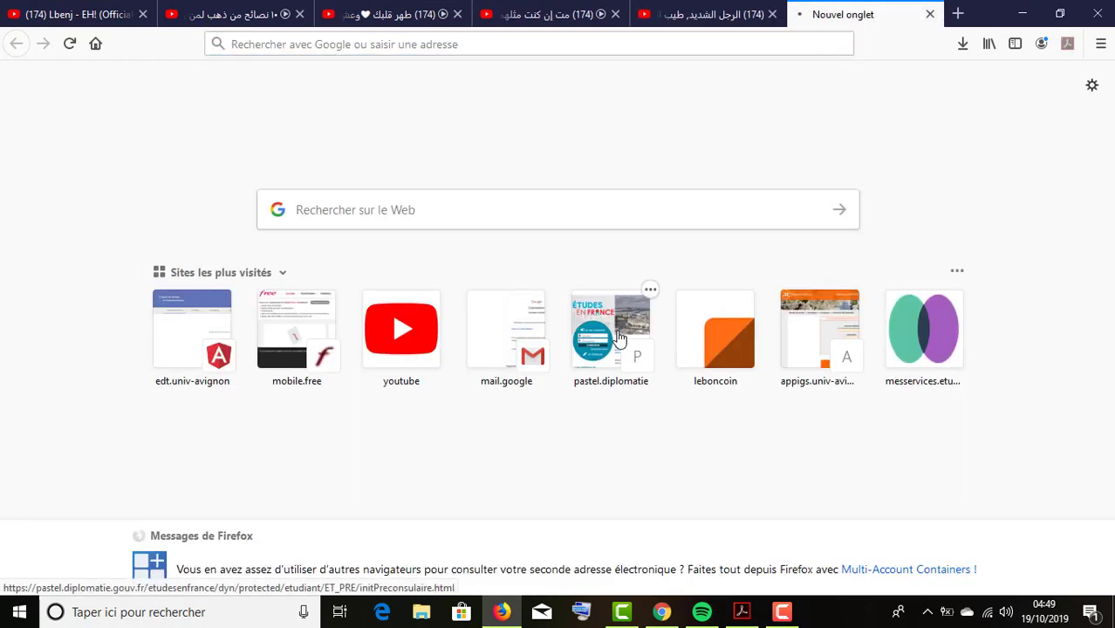
click(619, 340)
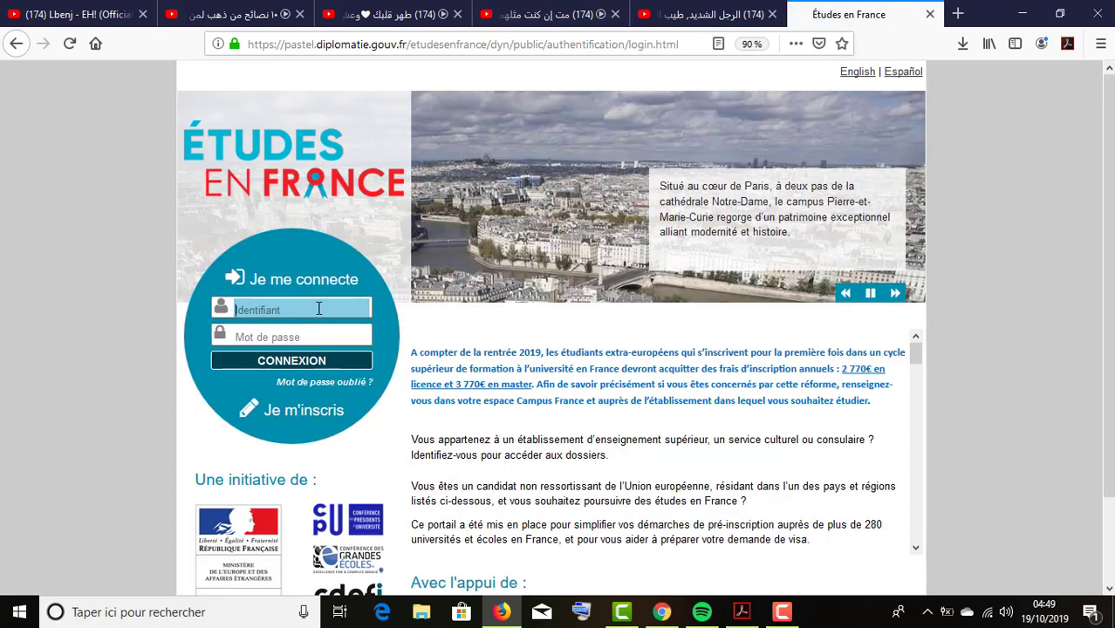
Sign in to the student account using the saved login under Identifiant.
click(318, 308)
click(319, 424)
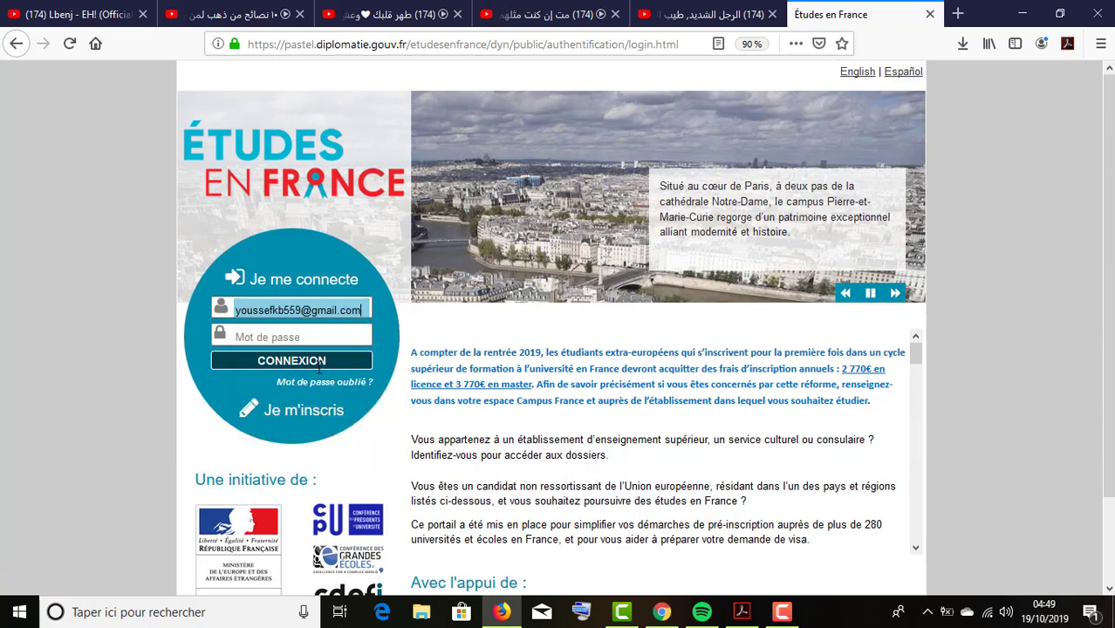
click(323, 363)
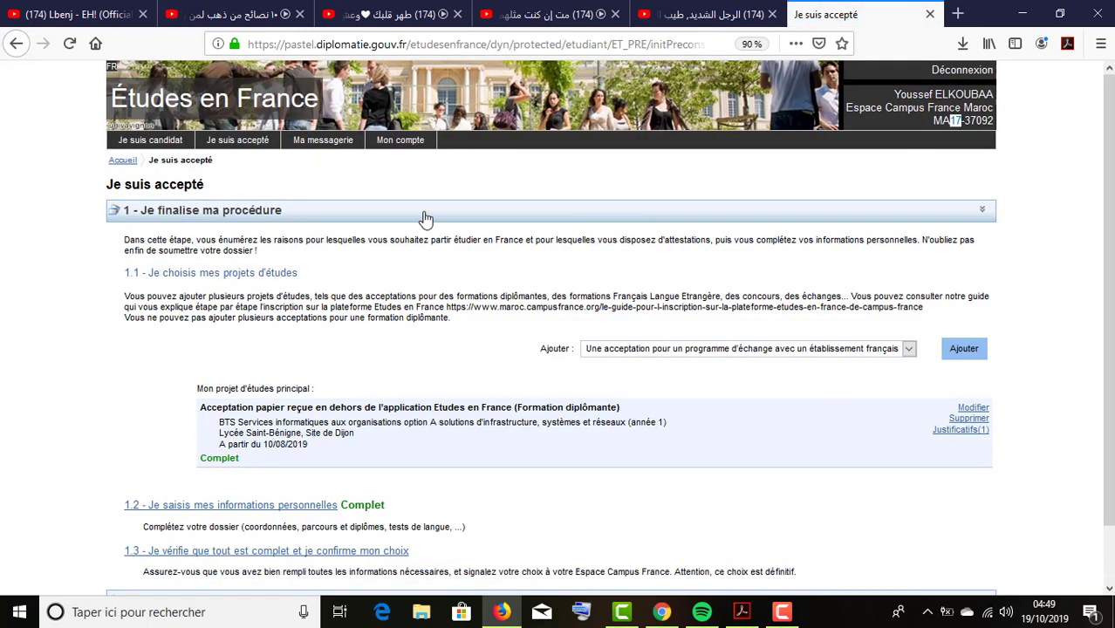
Go to Je suis candidat and open 1.1 - Je saisis mes informations personnelles.
click(170, 145)
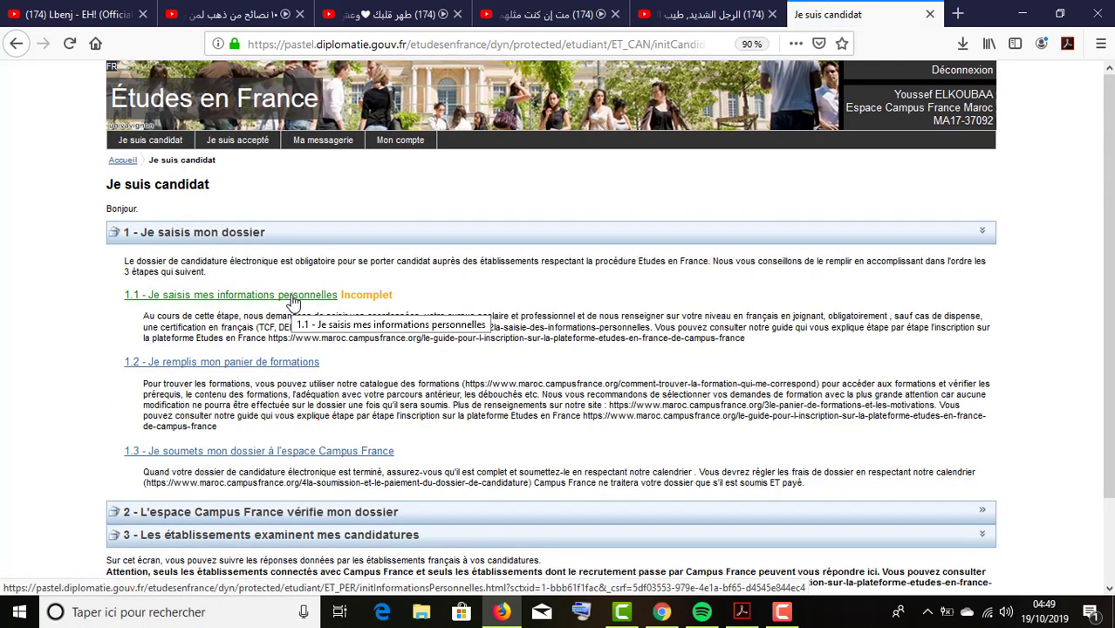
scroll(292, 301, down, 2)
scroll(294, 264, down, 1)
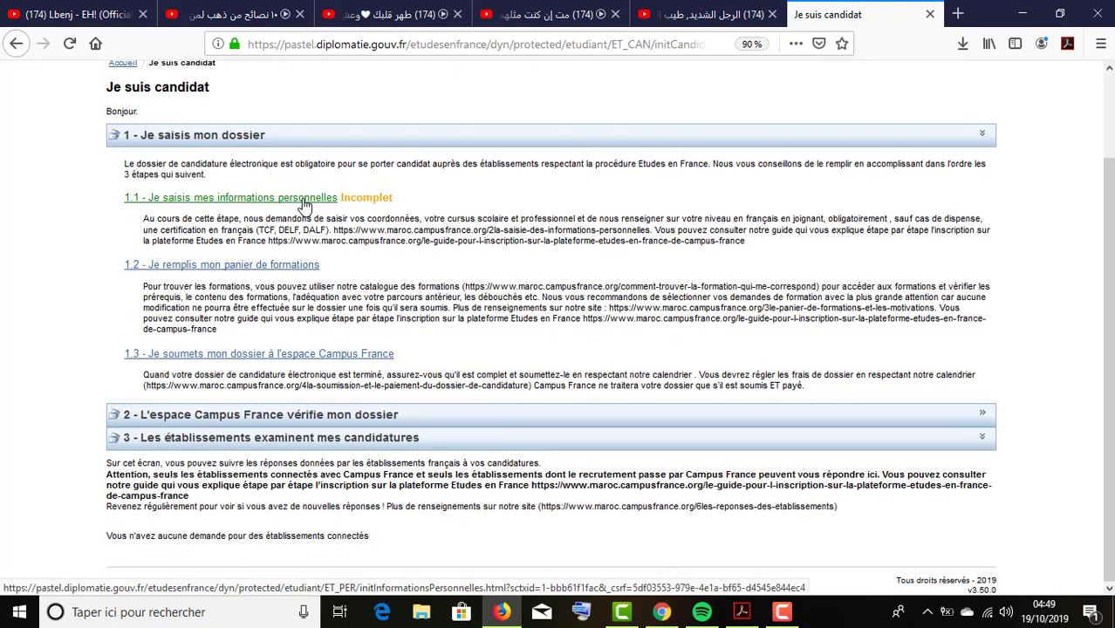
click(305, 199)
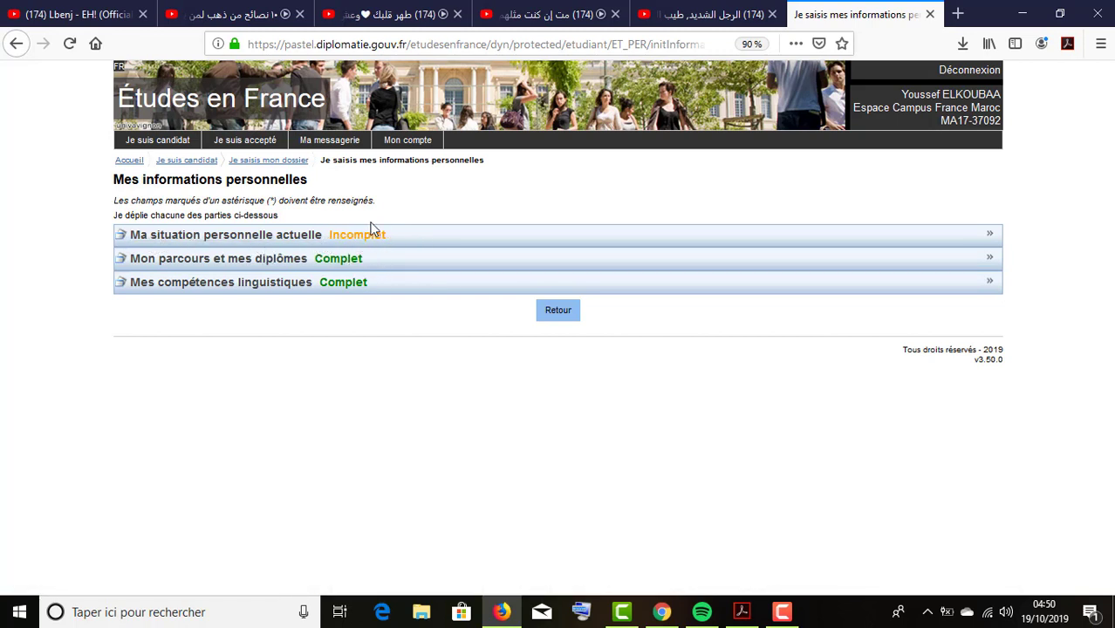
click(253, 259)
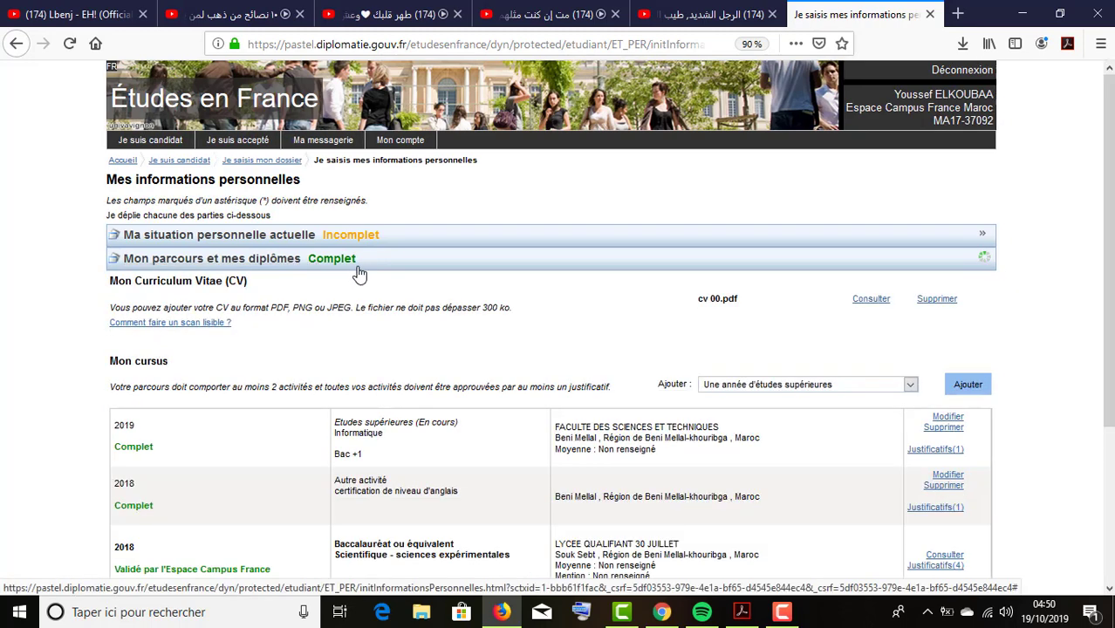
scroll(353, 288, down, 3)
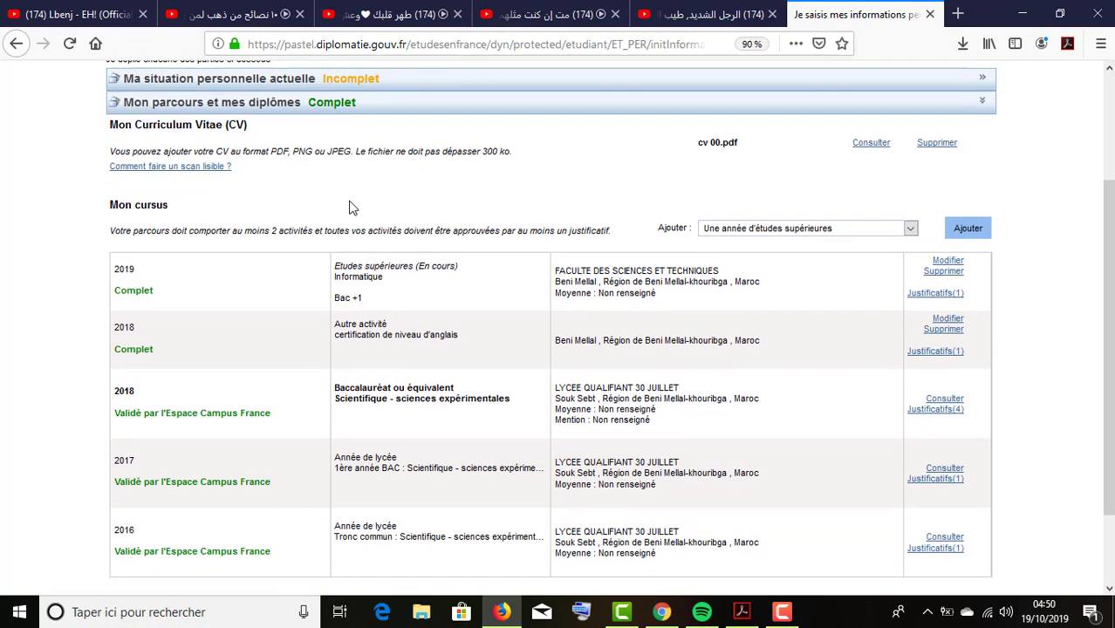
scroll(336, 215, down, 2)
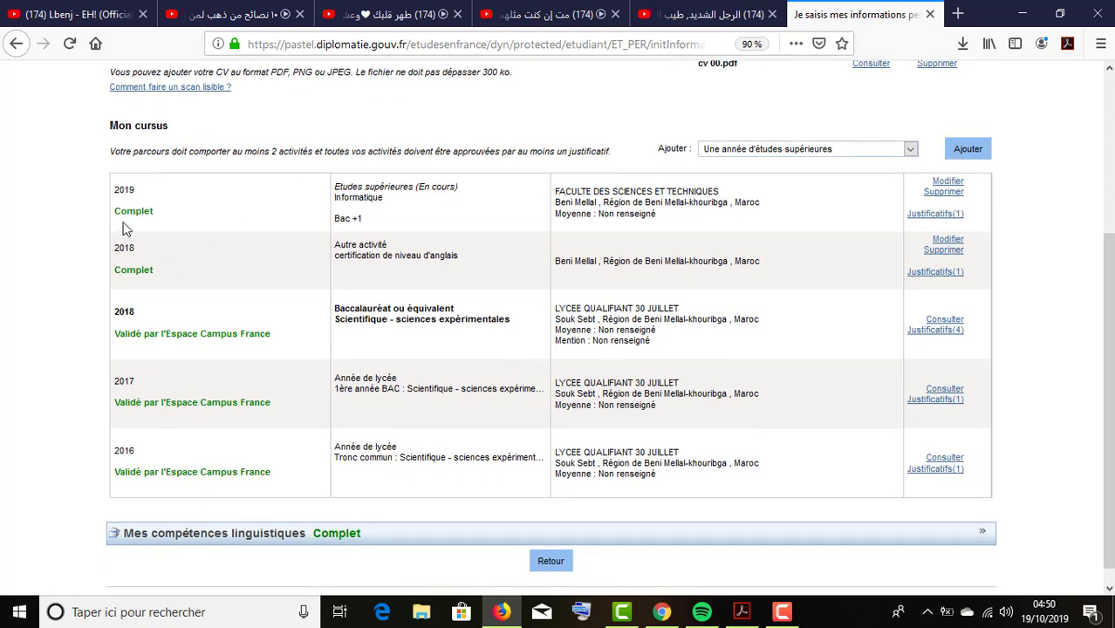
drag(125, 339, 238, 342)
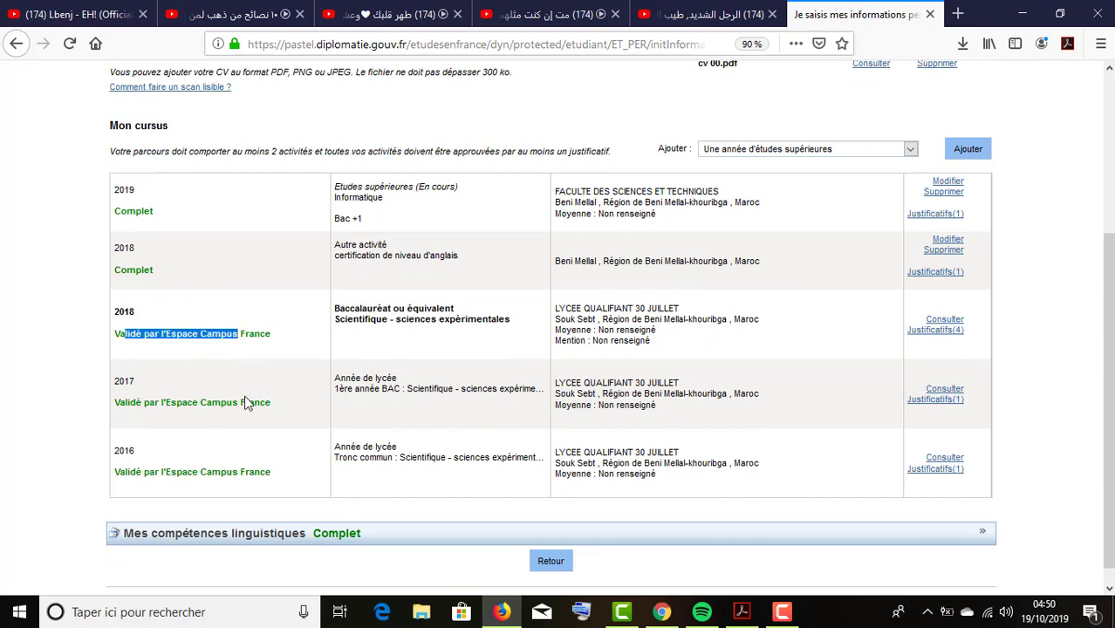
scroll(266, 358, down, 1)
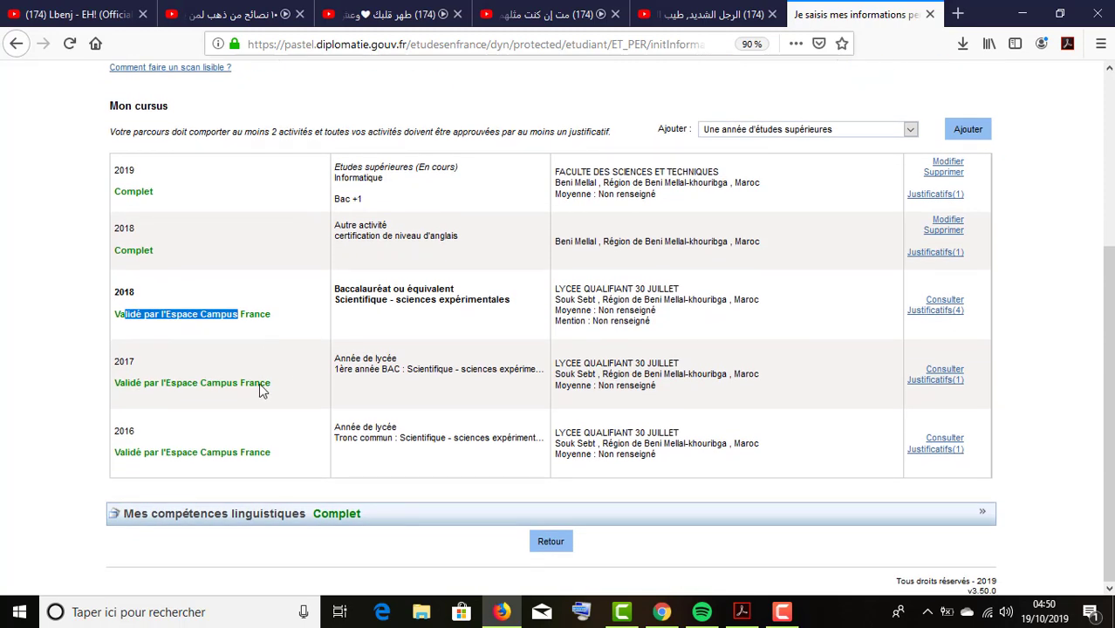
drag(335, 432, 380, 427)
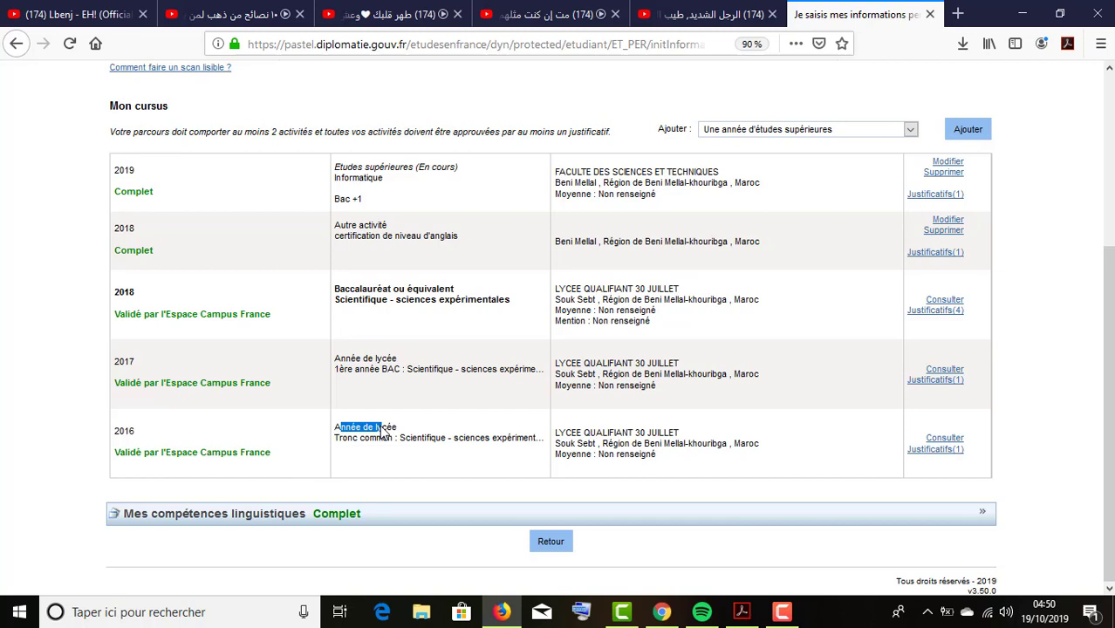
click(375, 442)
drag(345, 359, 375, 358)
drag(353, 290, 445, 288)
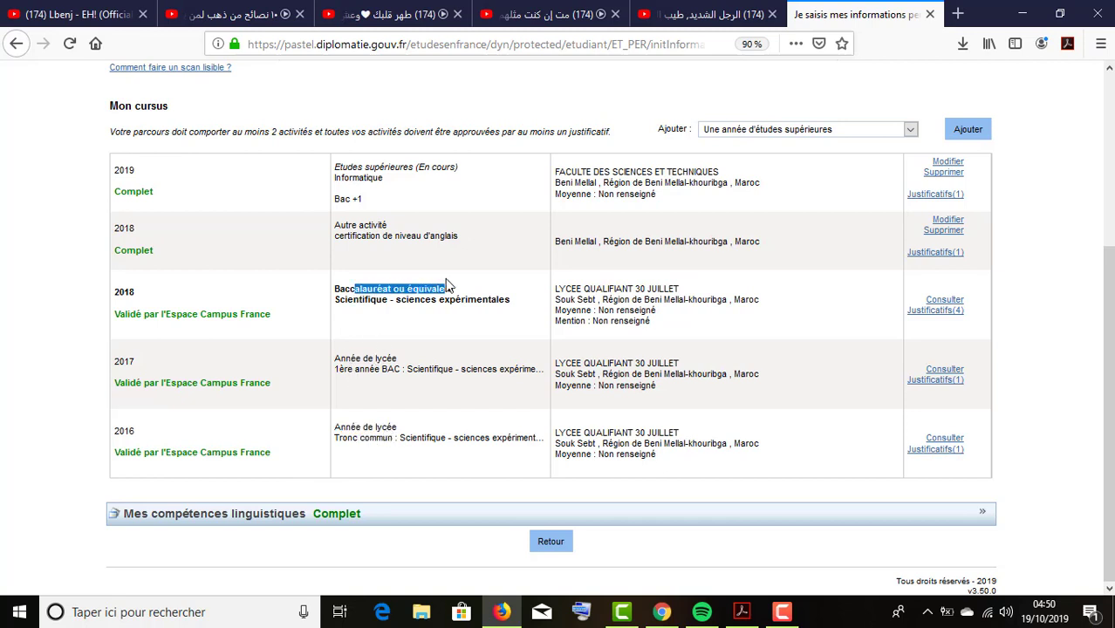
drag(341, 227, 453, 248)
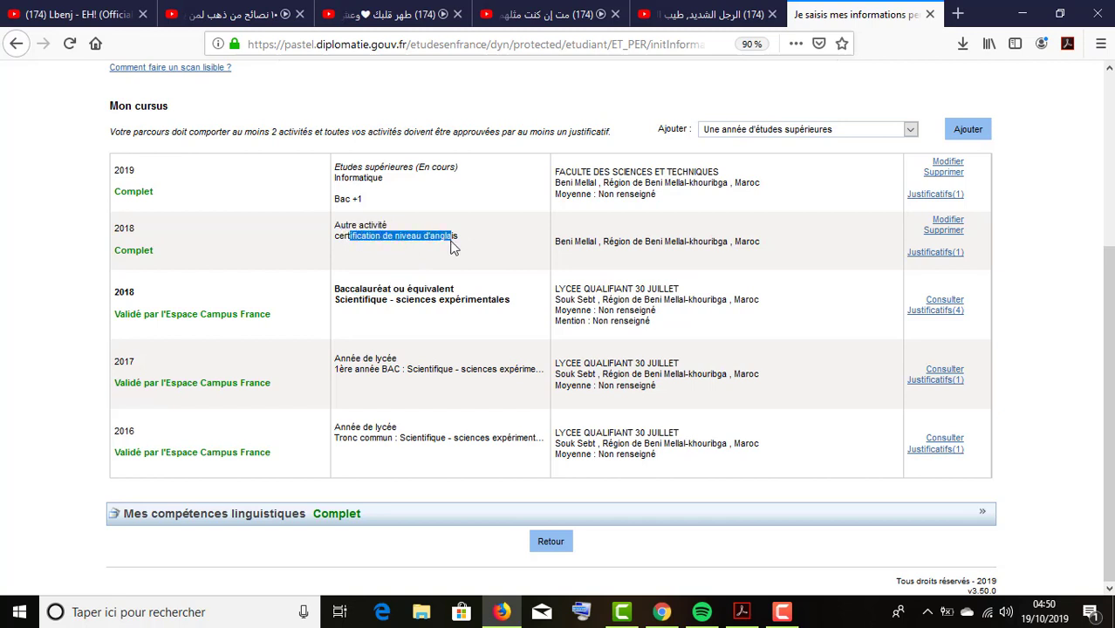
click(348, 179)
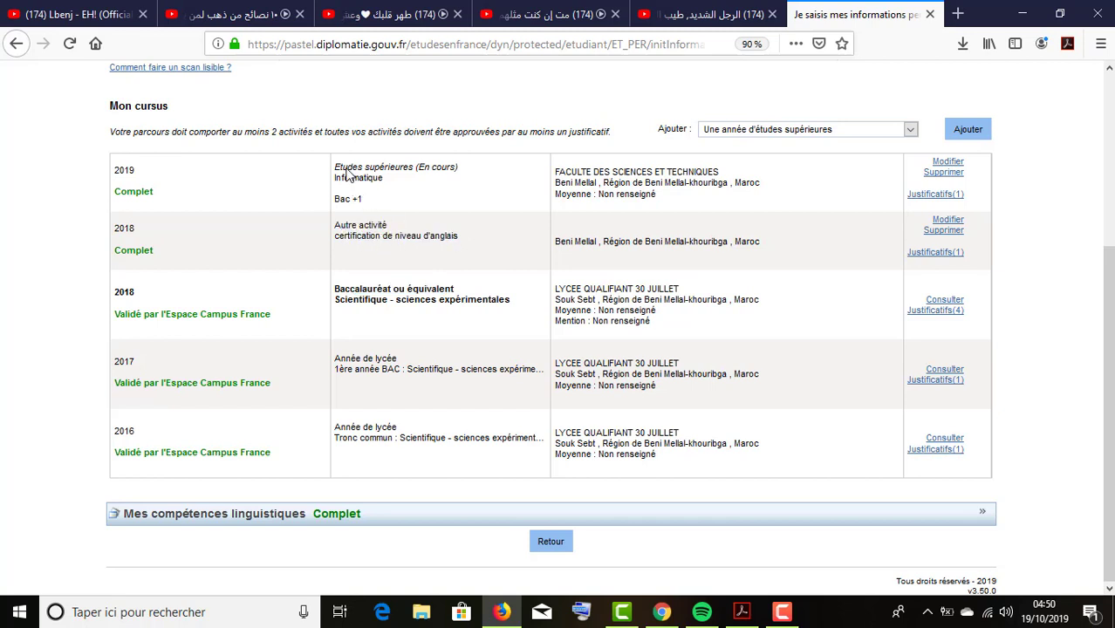
triple_click(347, 167)
click(351, 182)
scroll(287, 493, up, 5)
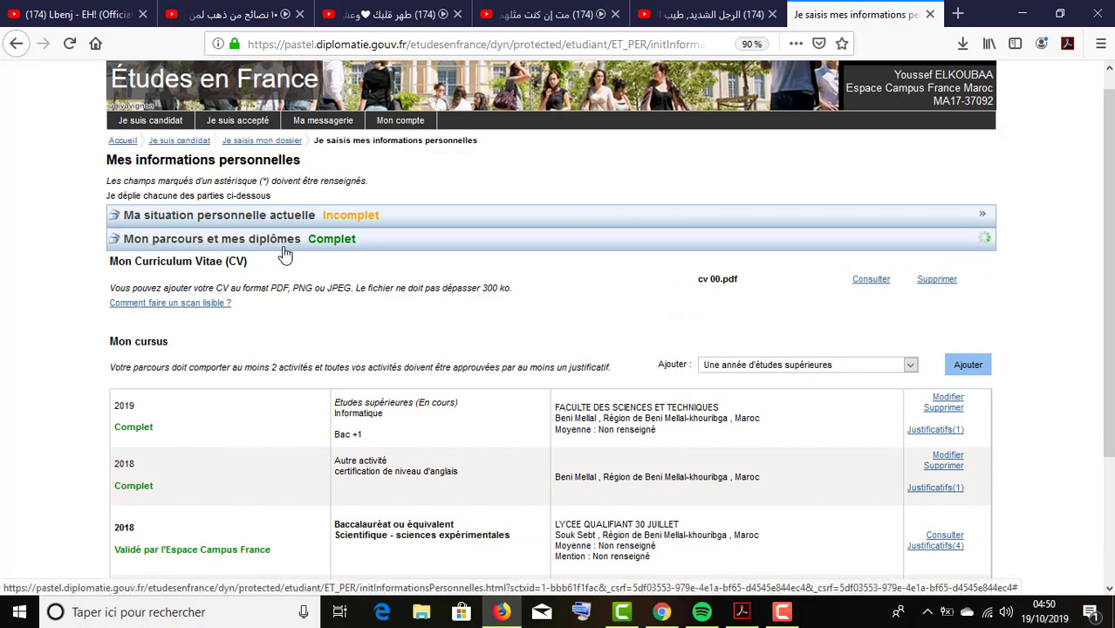
click(281, 241)
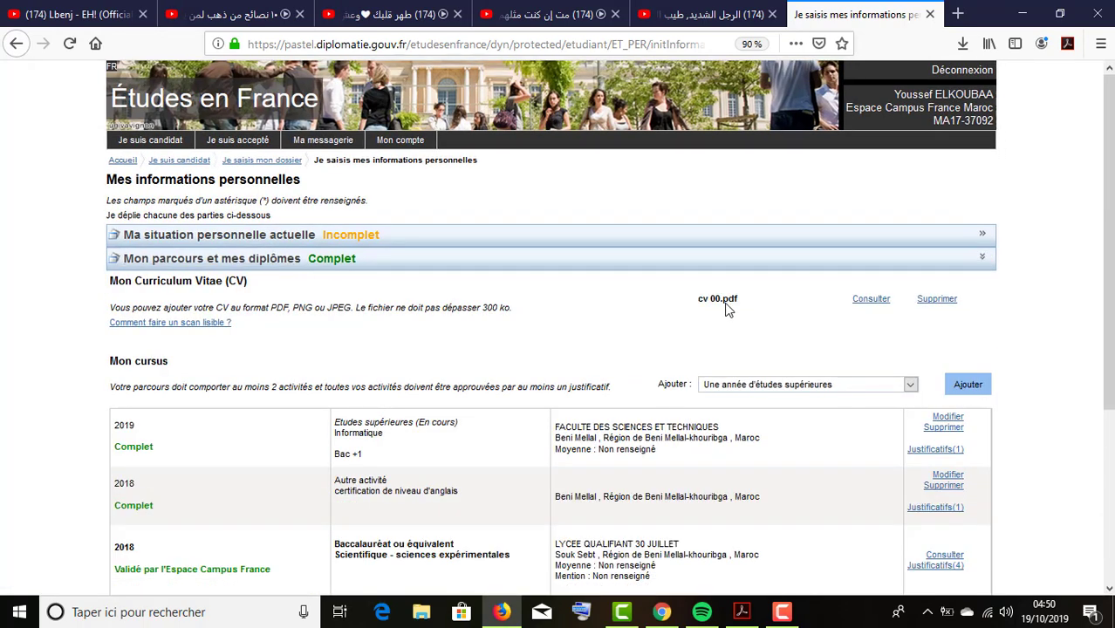
click(334, 276)
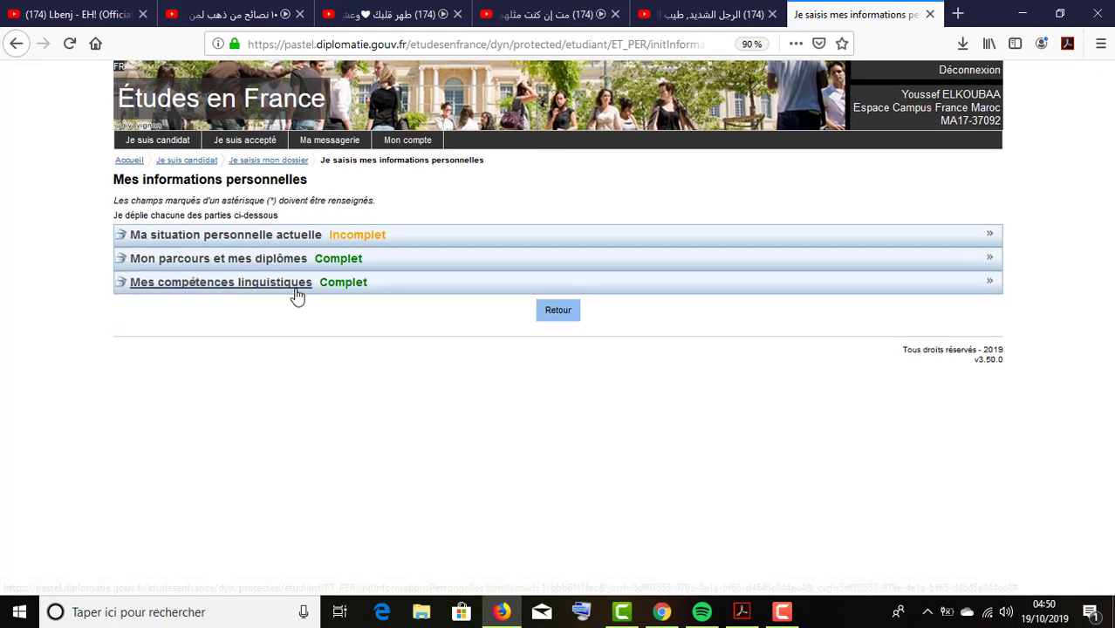
Expand Mes compétences linguistiques and check the French-level supporting documents.
click(297, 290)
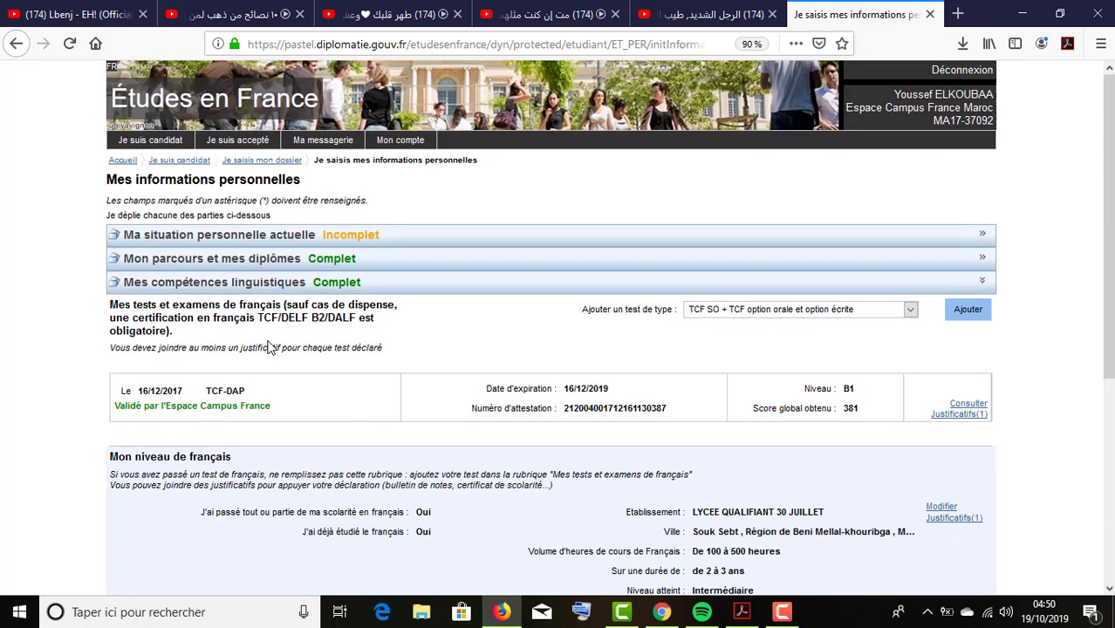
scroll(288, 374, down, 2)
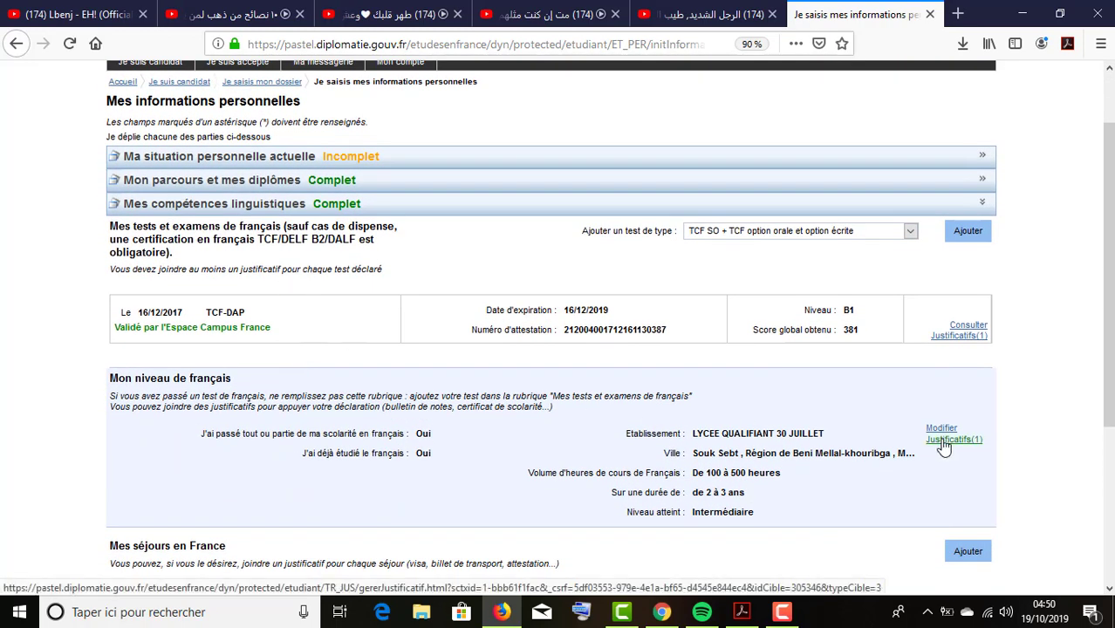
click(950, 439)
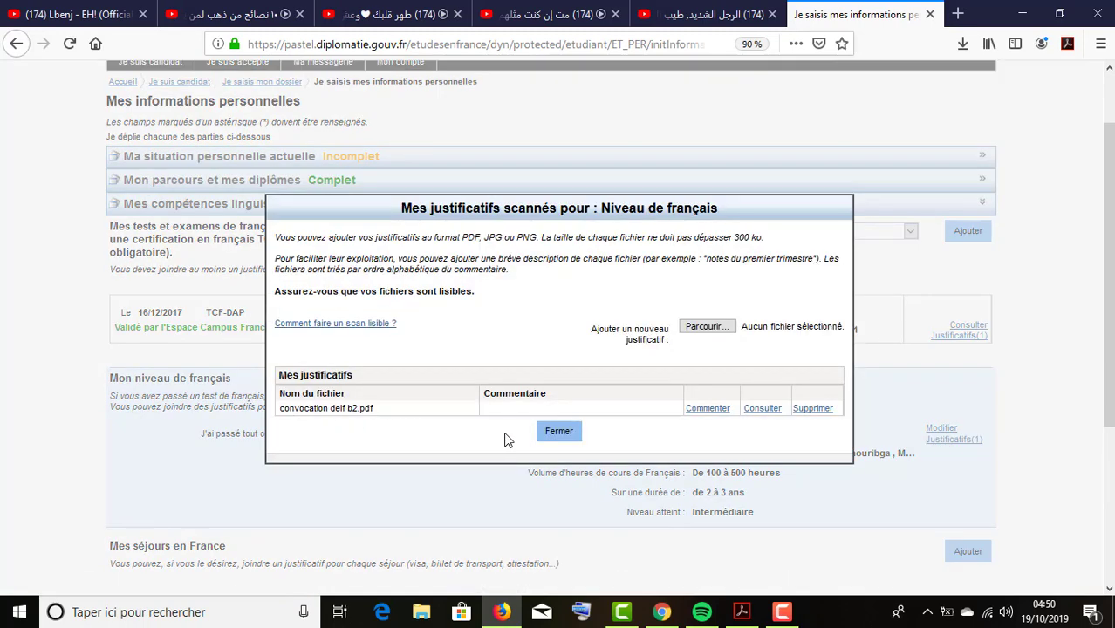
click(555, 433)
Review the validated TCF-DAP B1 result (score 381) and return to the candidate overview.
scroll(194, 323, down, 2)
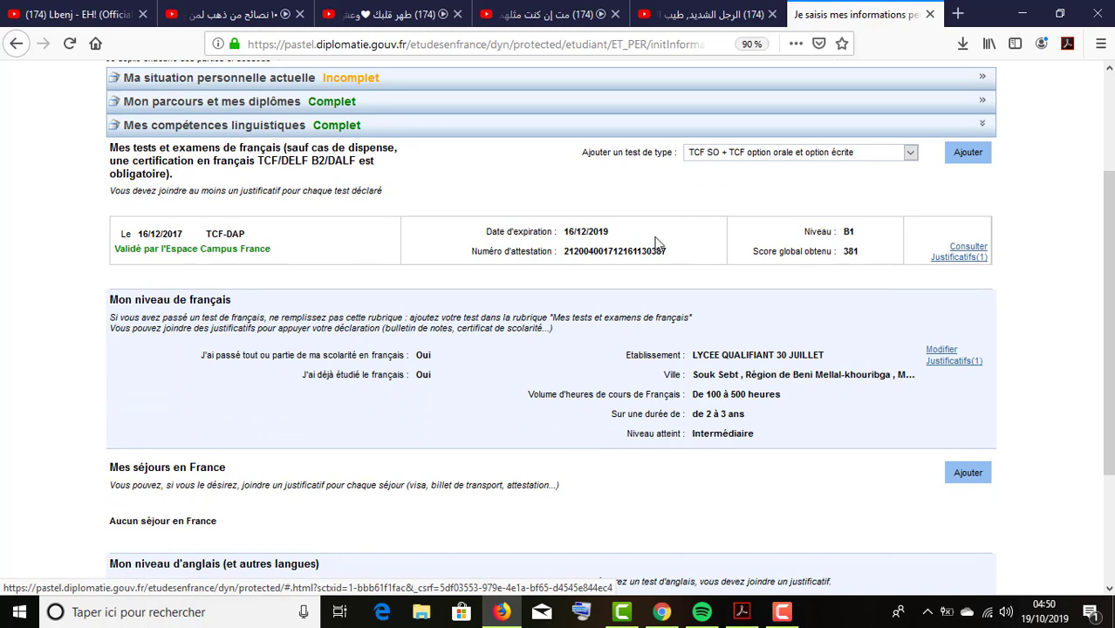
scroll(413, 233, up, 3)
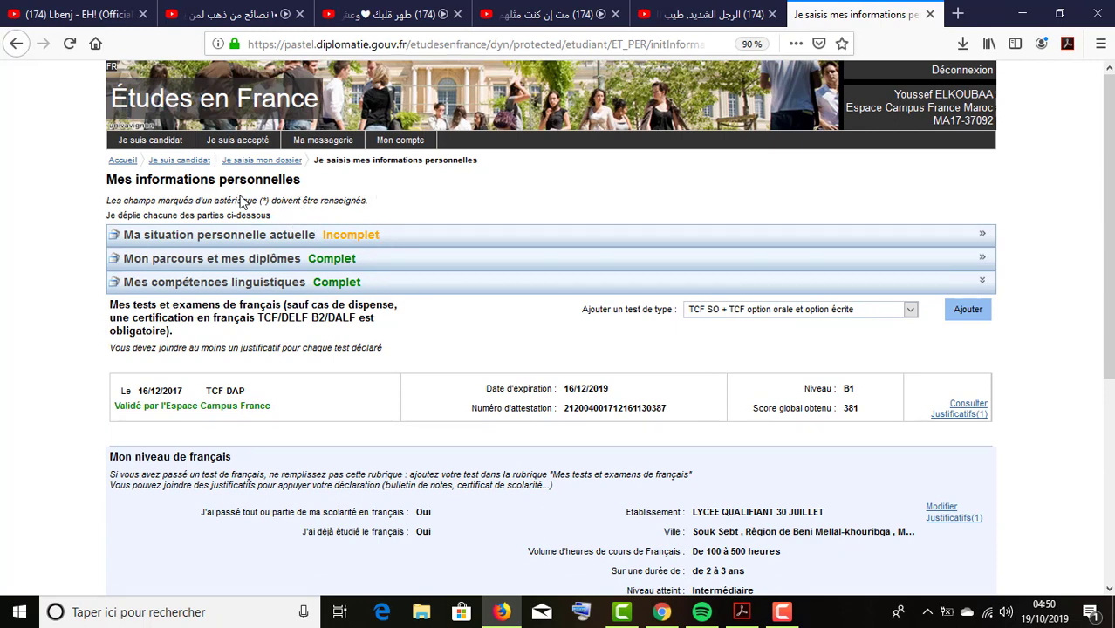
scroll(243, 202, down, 4)
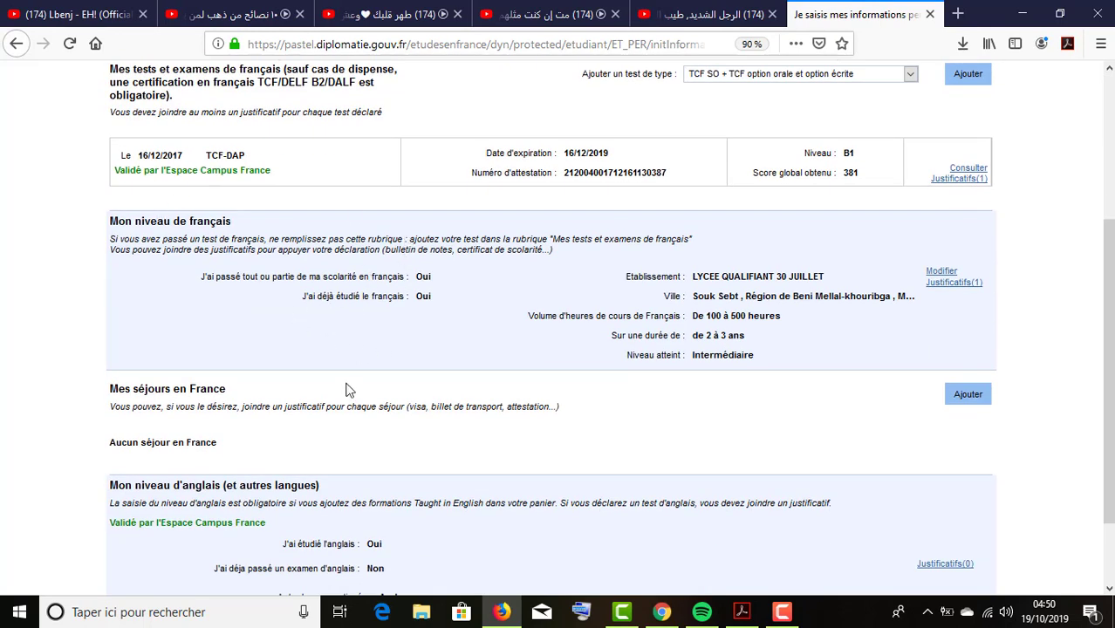
scroll(349, 388, down, 2)
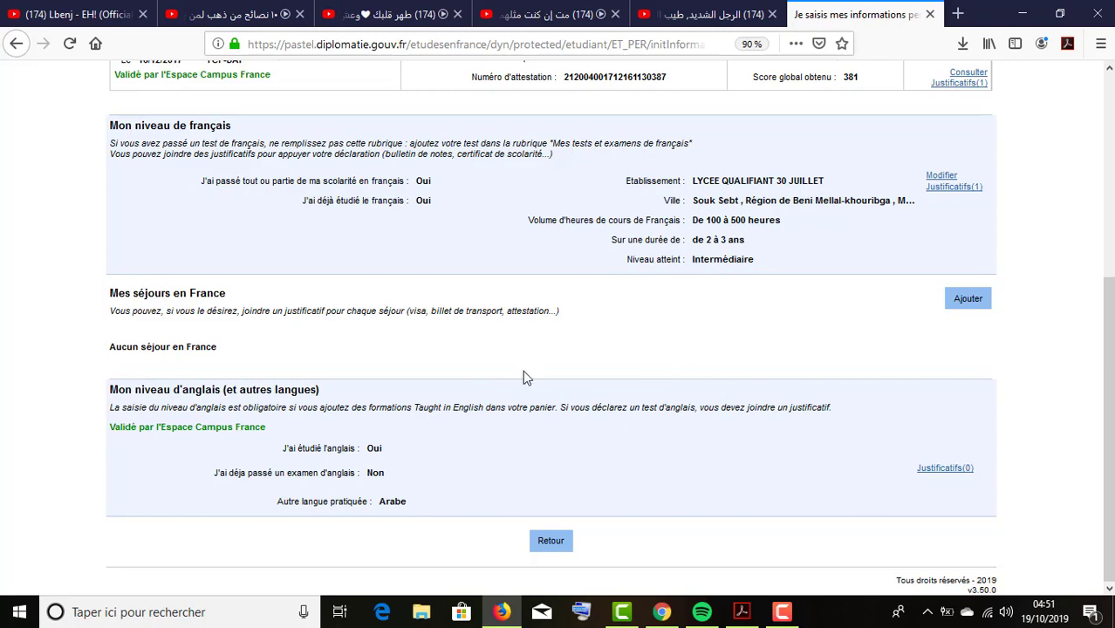
click(565, 542)
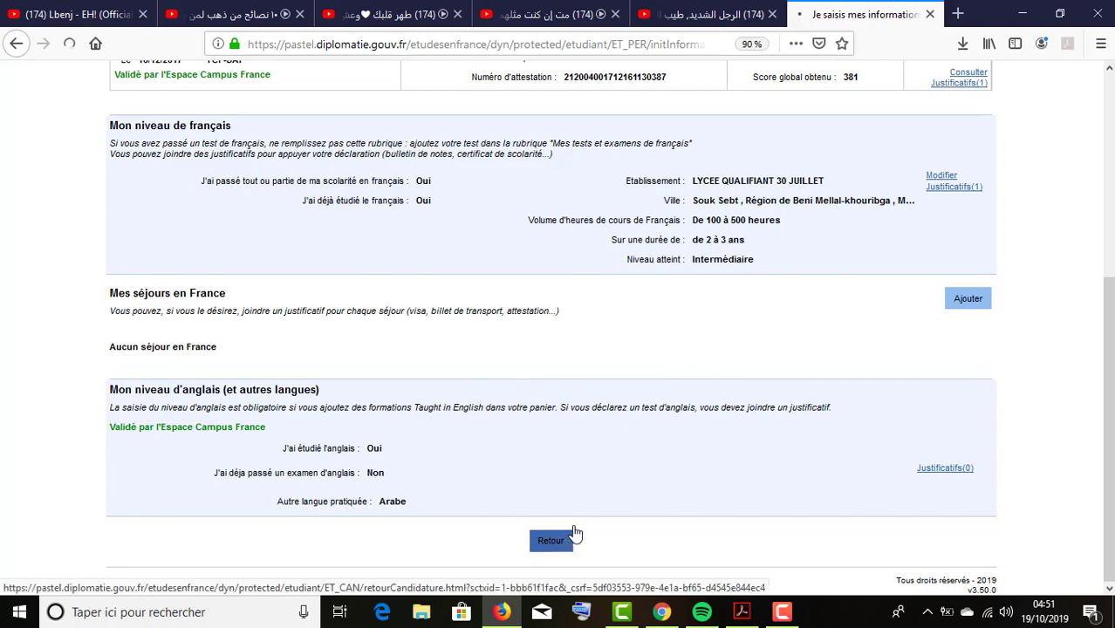
Collapse the Je saisis mon dossier and Campus France verification sections, then go to Accueil.
scroll(286, 403, down, 1)
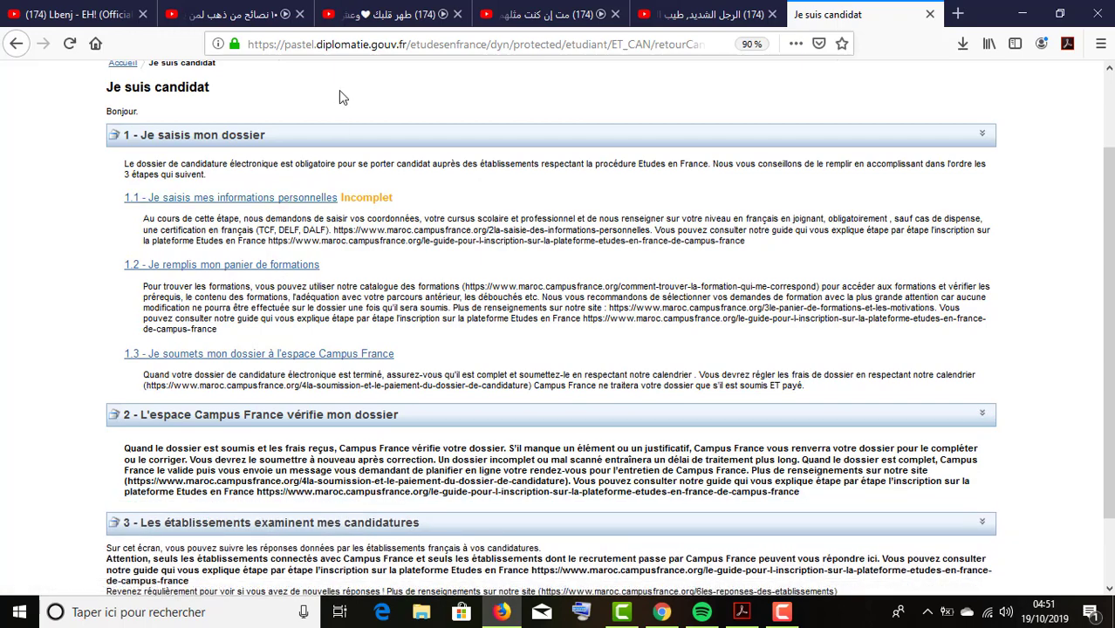
click(312, 138)
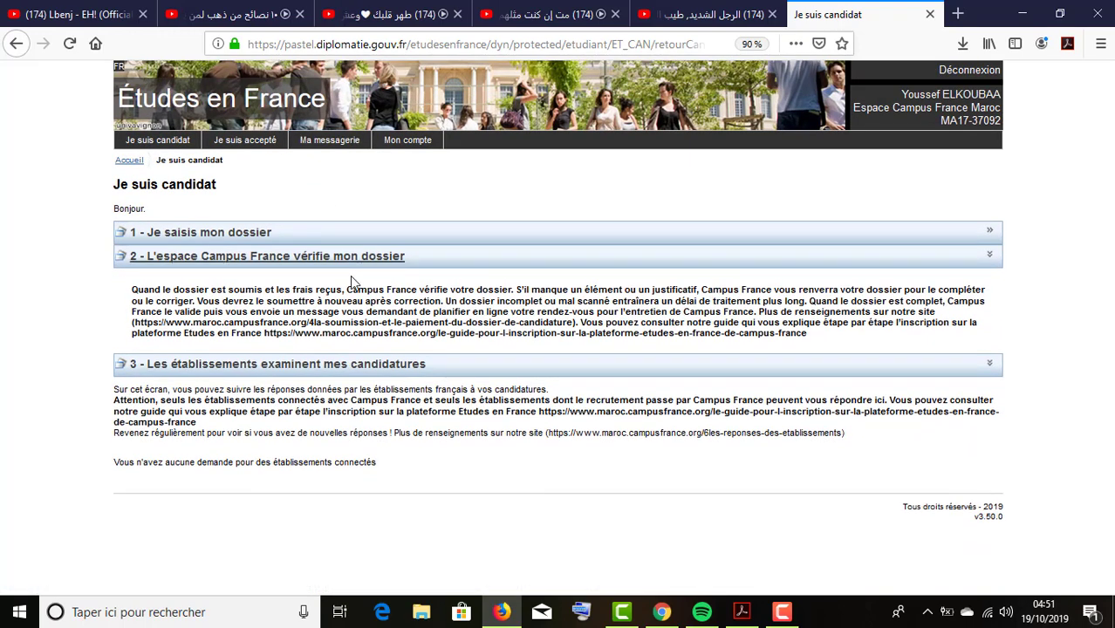
click(360, 258)
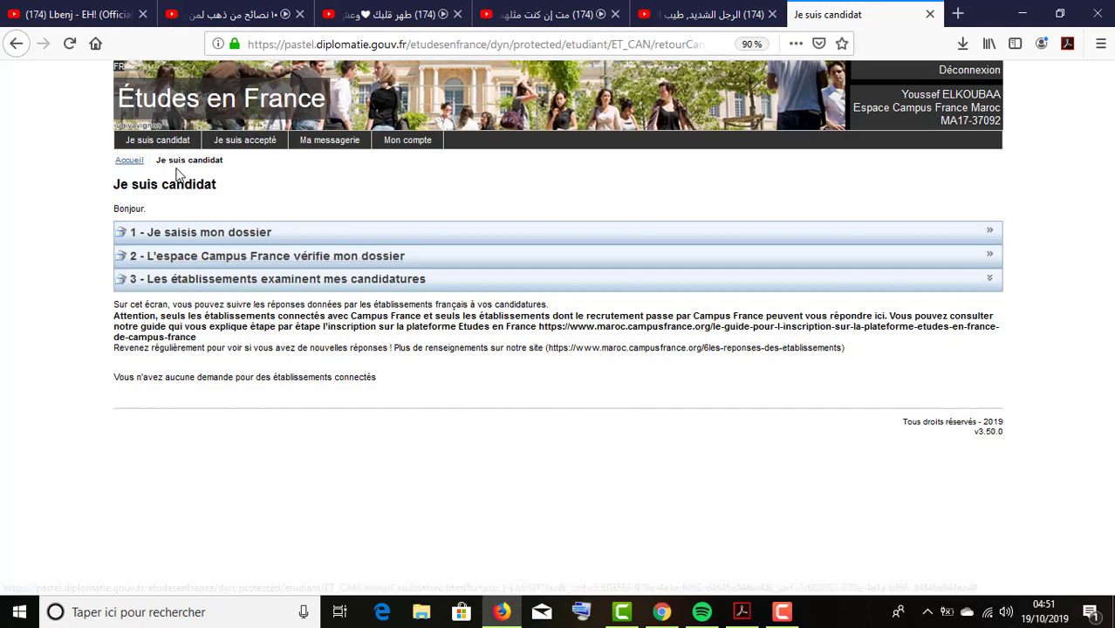
click(127, 161)
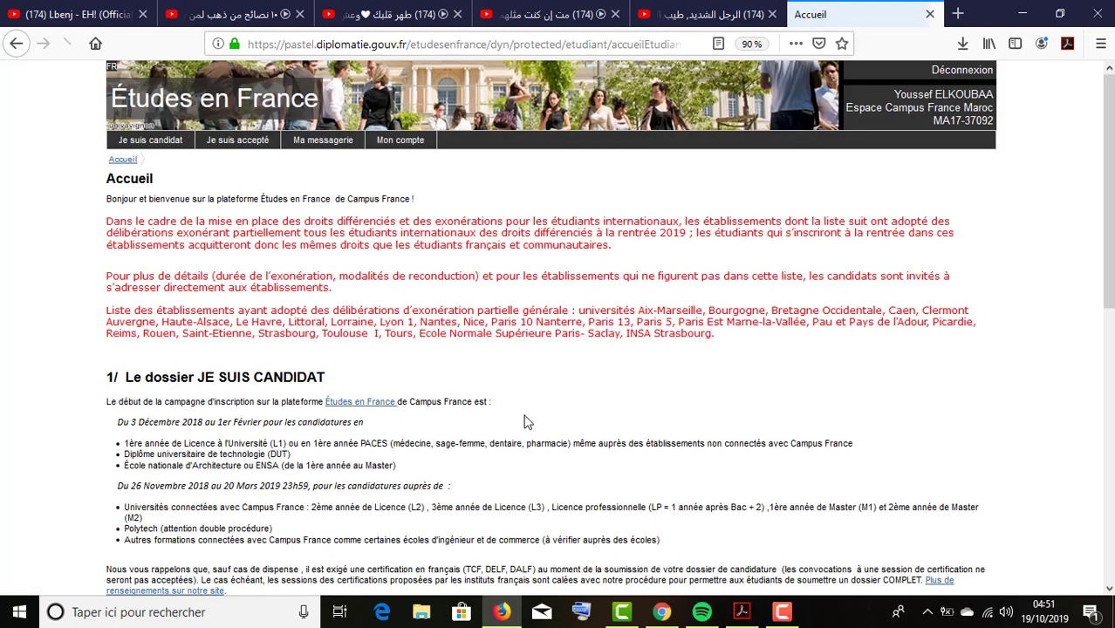
Scroll the home page to the appointment offer, briefly highlighting the emergency contact text.
scroll(471, 334, down, 5)
scroll(467, 316, down, 3)
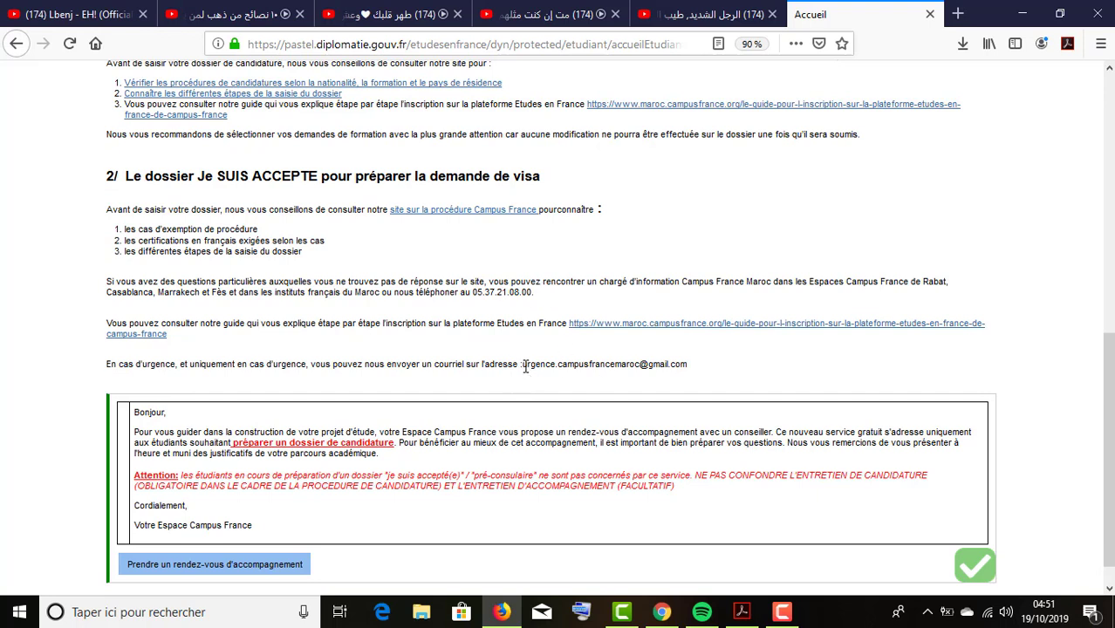
drag(526, 363, 687, 368)
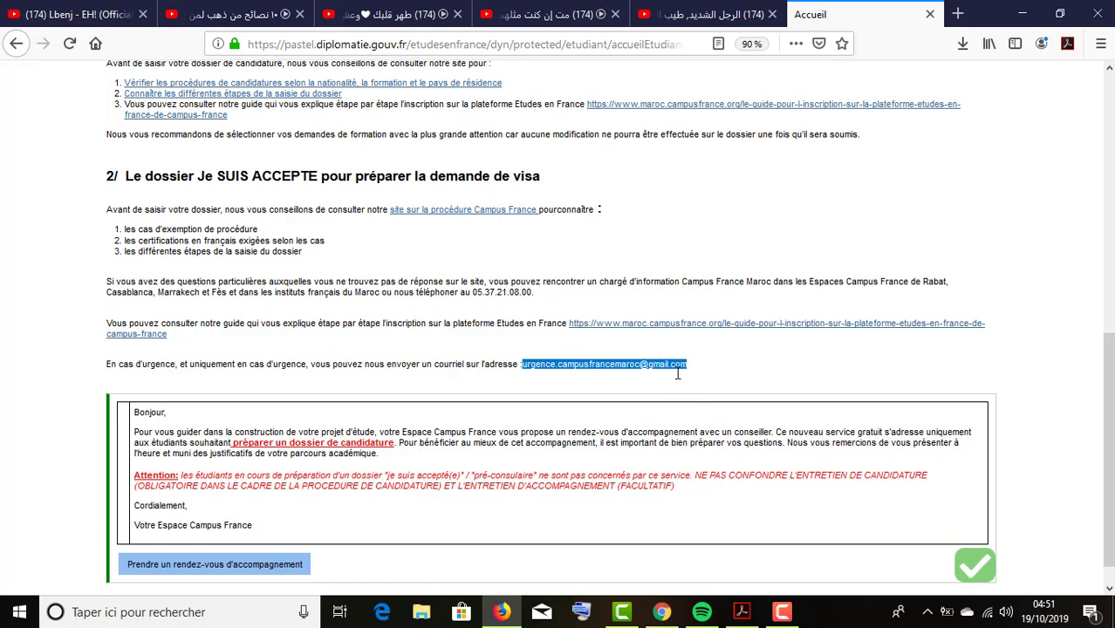
scroll(675, 377, up, 10)
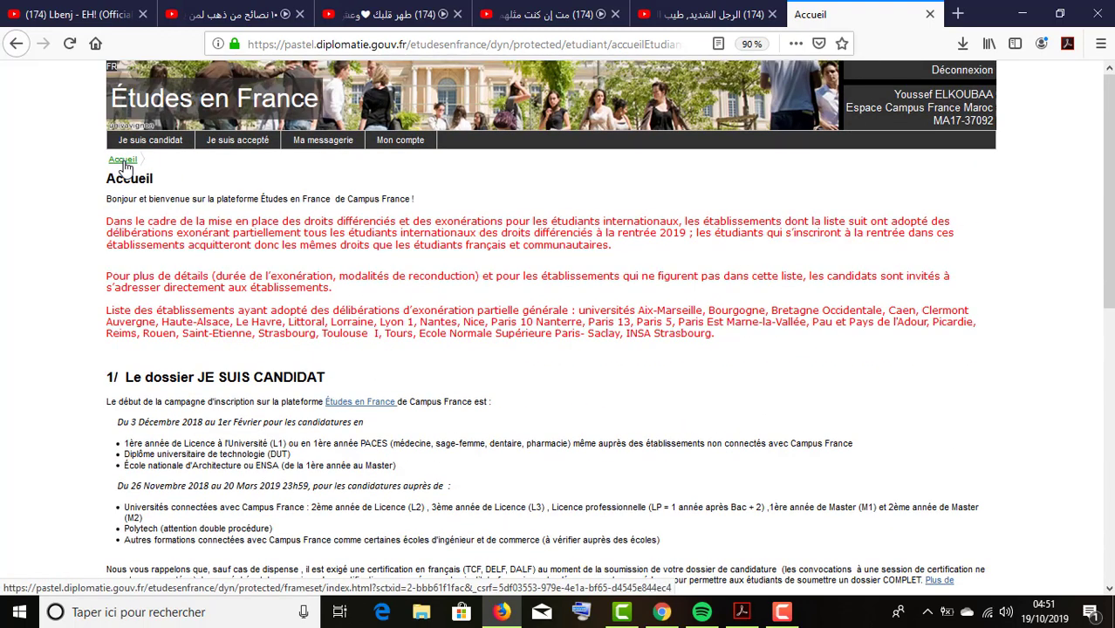
scroll(440, 340, down, 10)
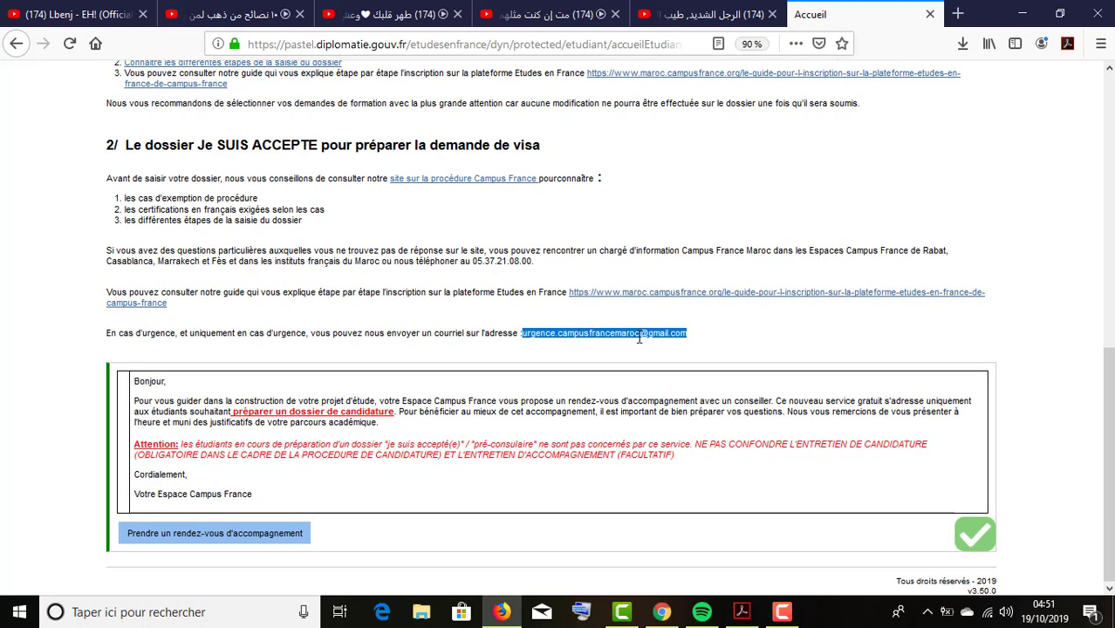
click(694, 341)
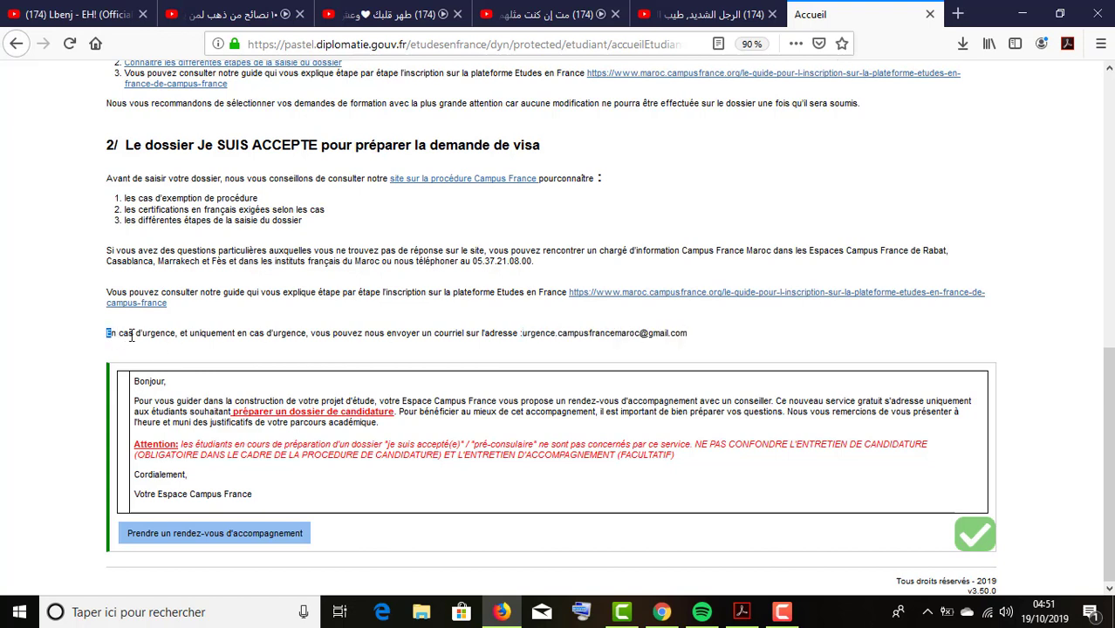
drag(132, 336, 176, 338)
click(526, 334)
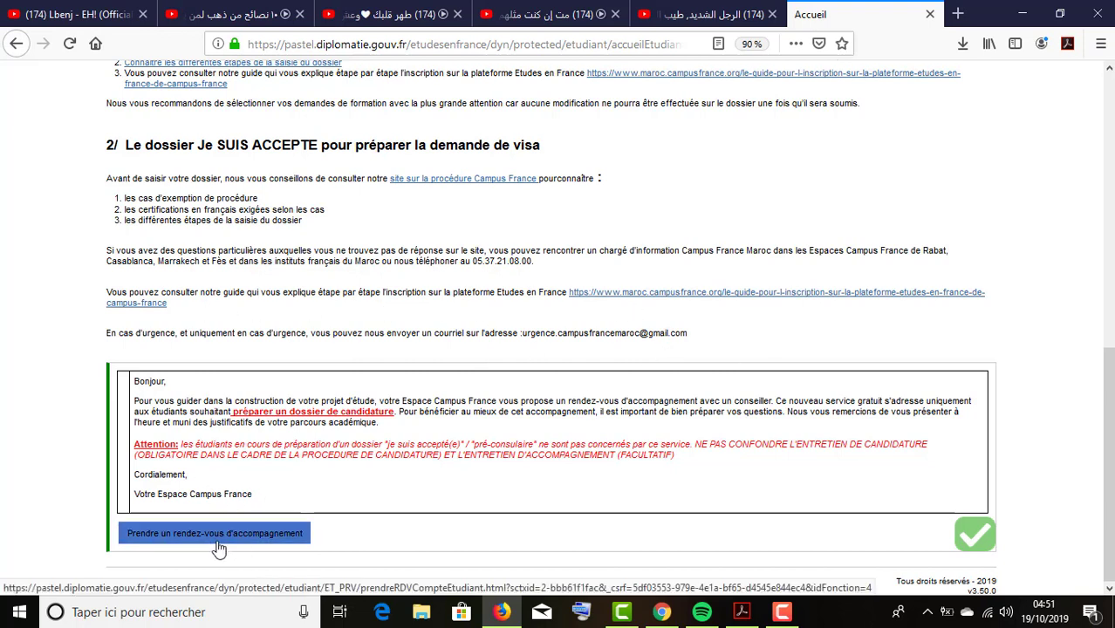
Start an accompaniment appointment booking at 'Campus France Maroc, Antenne de Rabat'.
click(273, 542)
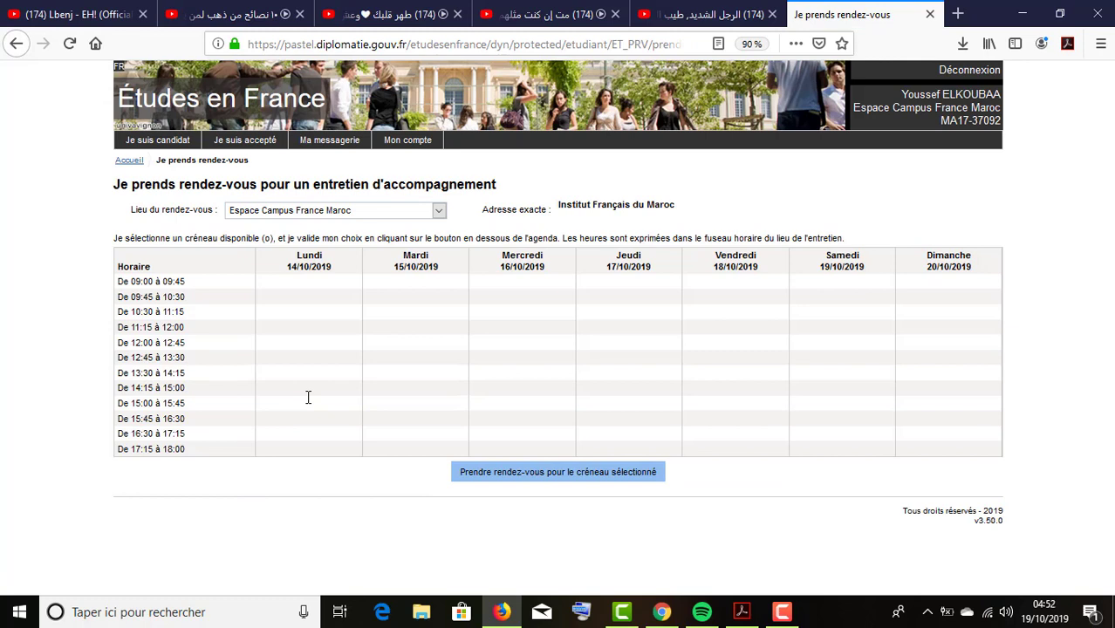
click(390, 216)
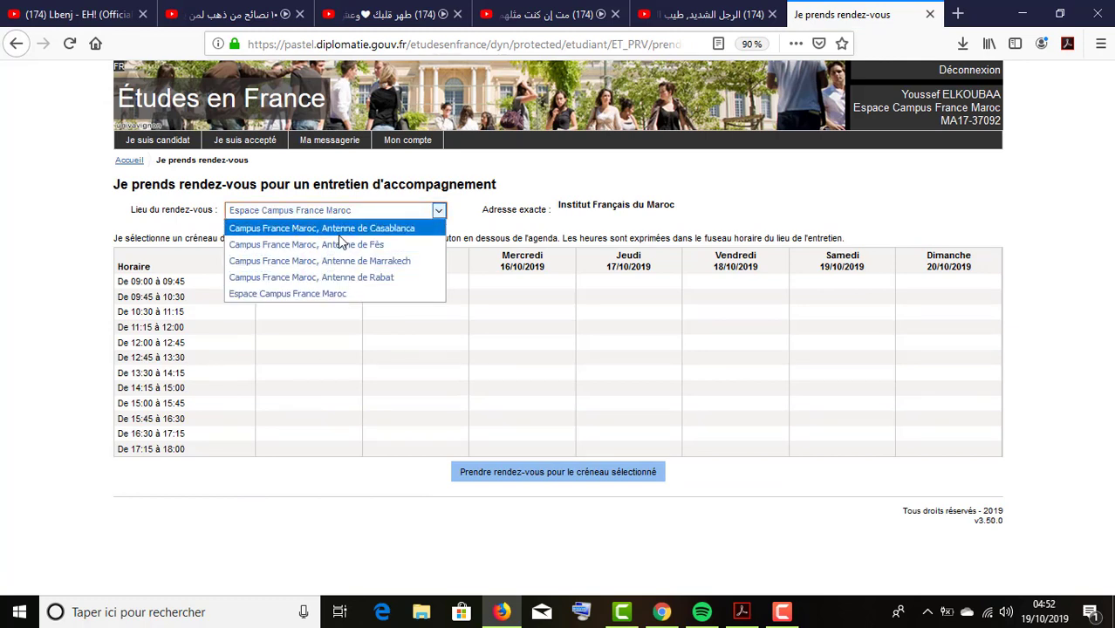
click(385, 277)
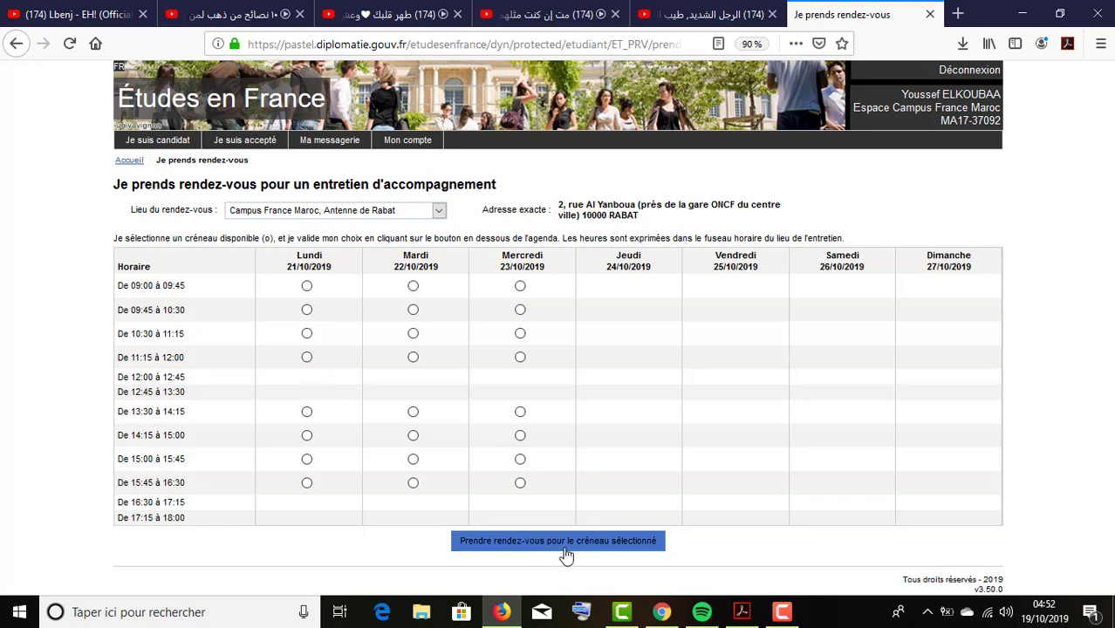
Select the Mardi 22/10/2019 slot 'De 10:30 à 11:15'.
click(414, 335)
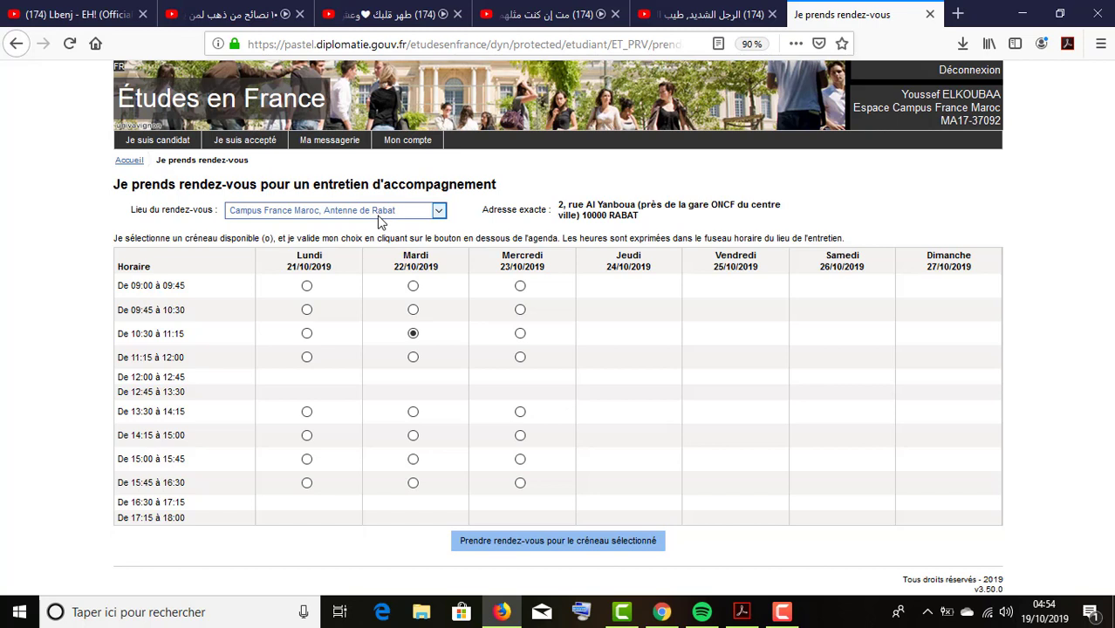
click(435, 212)
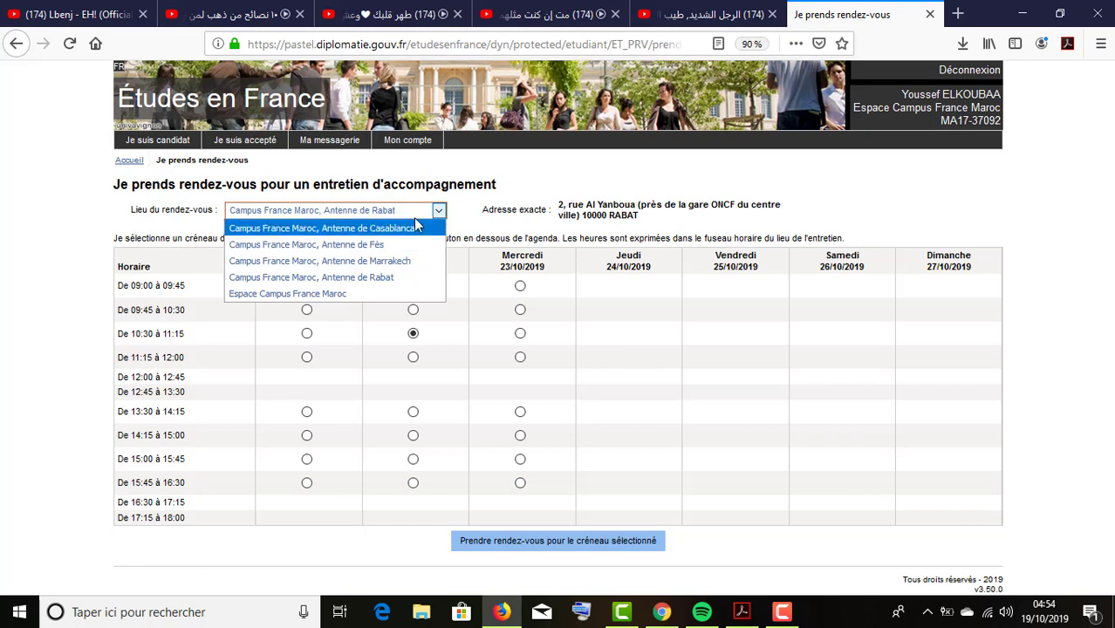
click(452, 202)
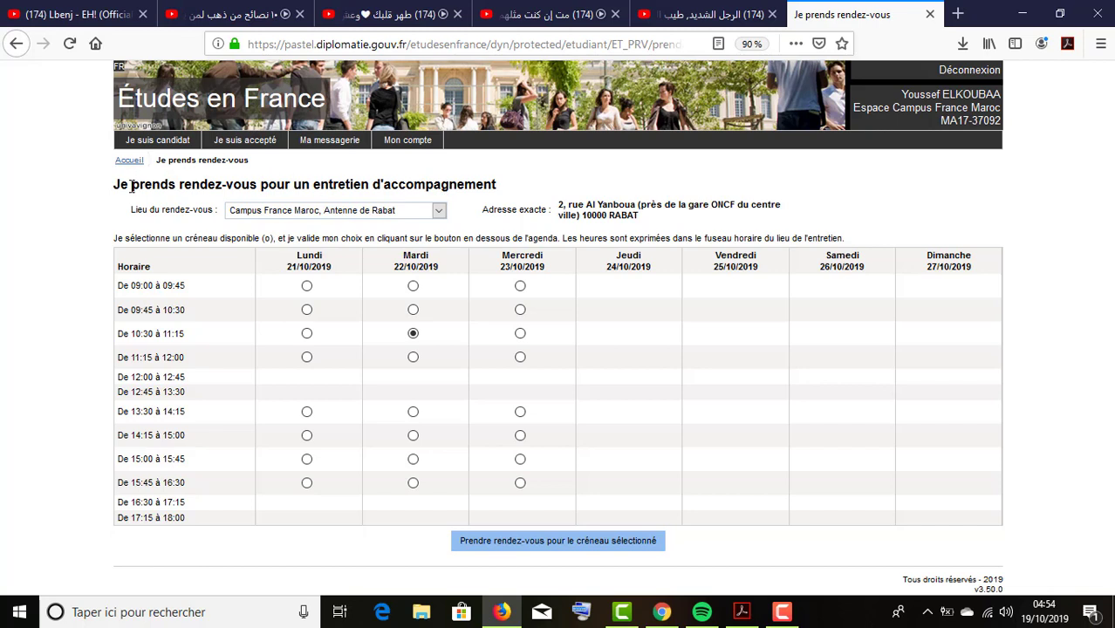
drag(115, 185, 245, 192)
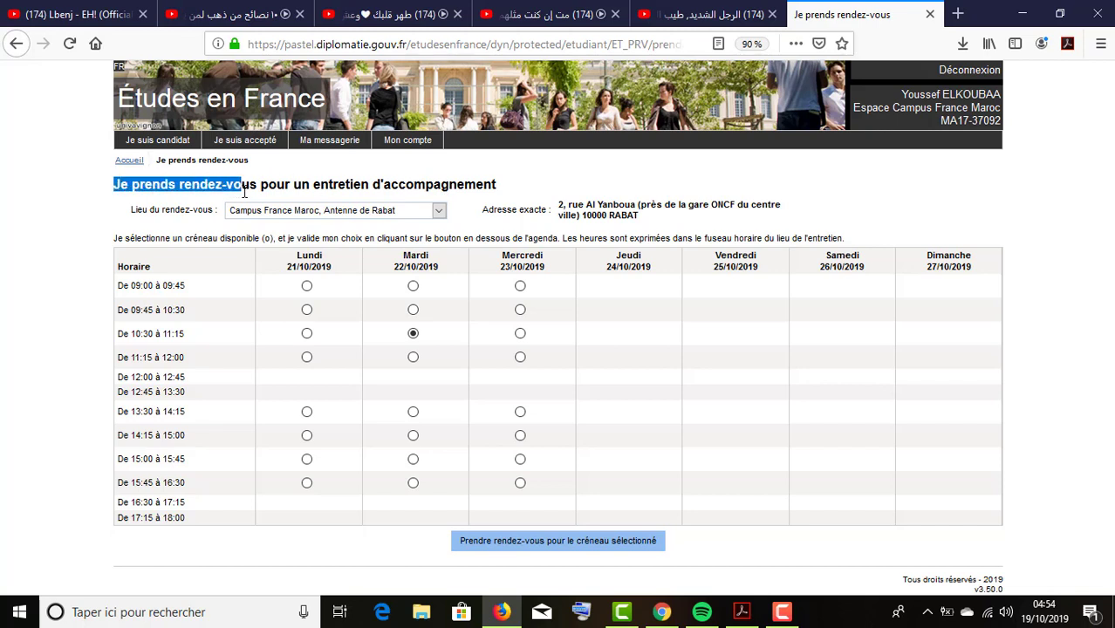
click(260, 185)
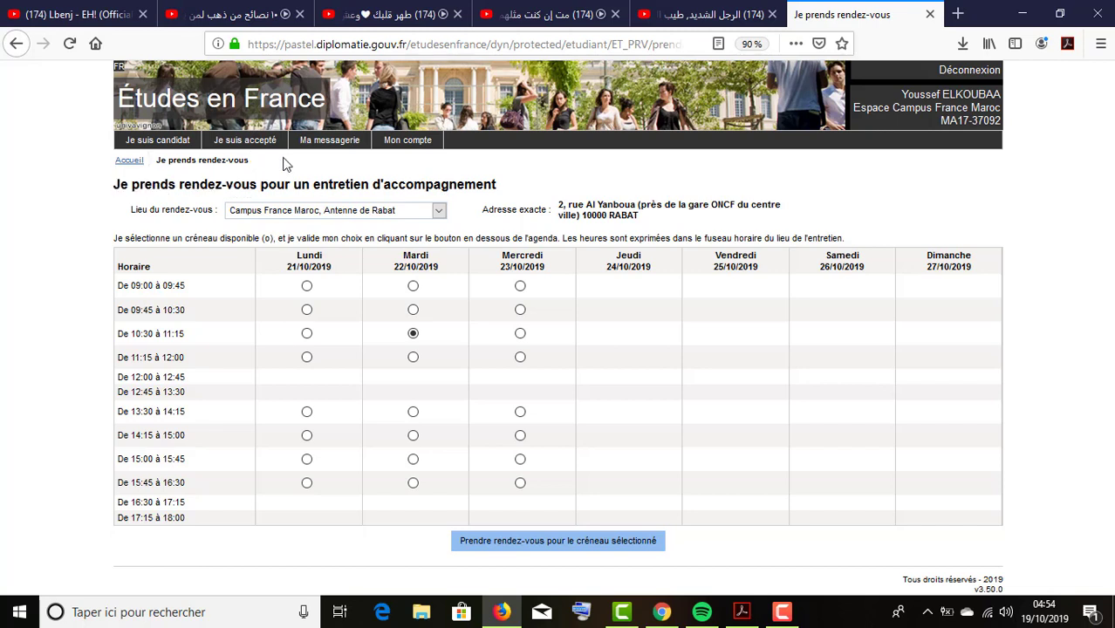